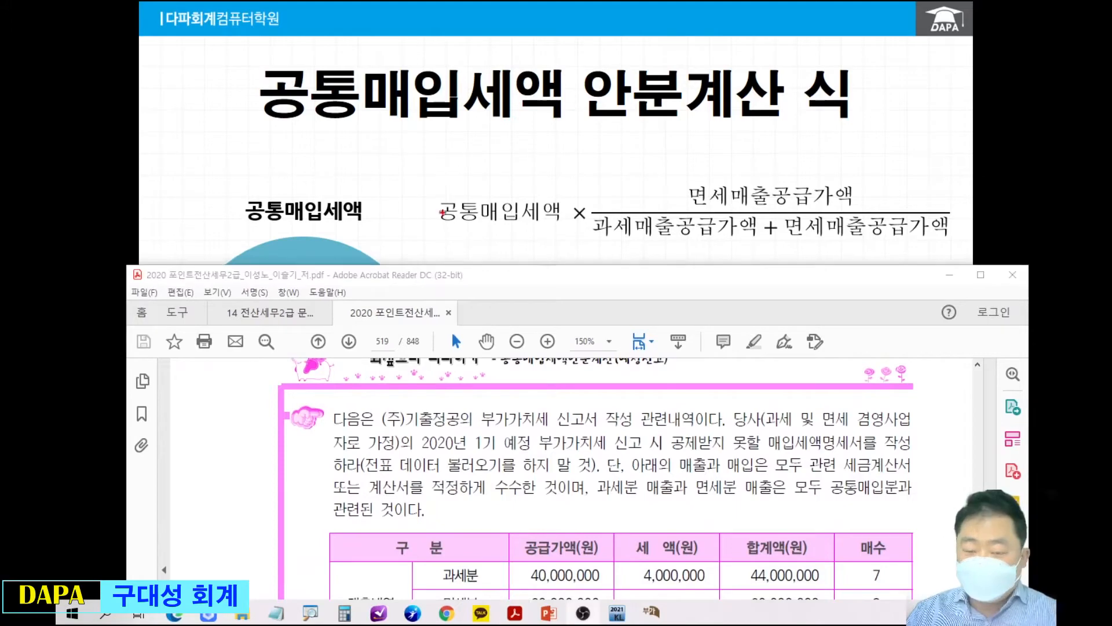
Handwrite 5,000,000 in red beneath the 공통매입세액 term of the allocation formula on the slide.
left_click_drag(472, 230, 479, 253)
left_click_drag(473, 228, 506, 237)
left_click(491, 243)
left_click_drag(513, 237, 548, 235)
left_click(523, 243)
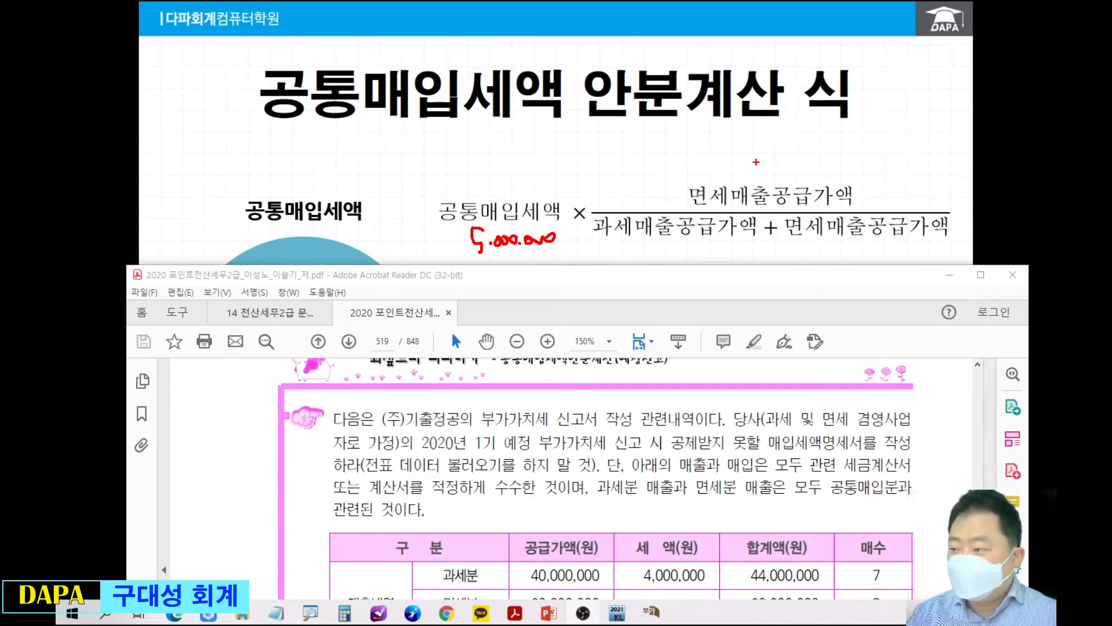
Annotate the formula's fraction with 6000 above the numerator and 4000 + 6000 beneath the denominator, and circle the whole fraction.
mouse_move(756, 149)
left_mouse_down()
mouse_move(754, 164)
mouse_move(787, 161)
left_mouse_up()
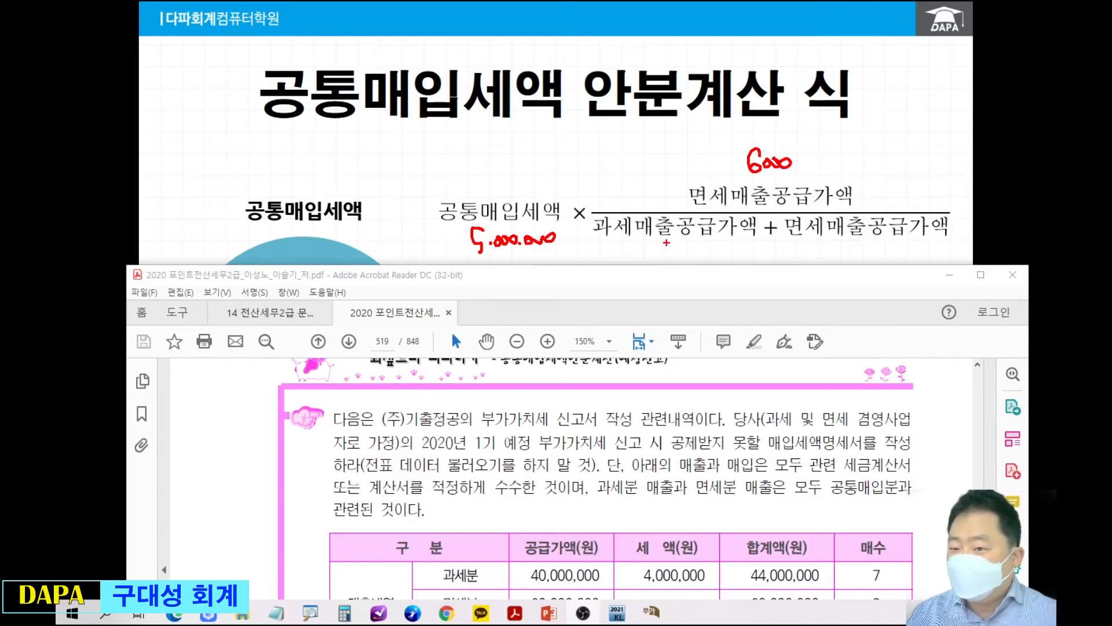
mouse_move(663, 241)
left_mouse_down()
mouse_move(681, 254)
mouse_move(672, 265)
left_mouse_up()
left_click_drag(682, 249, 708, 248)
left_click_drag(838, 237, 832, 252)
left_click_drag(847, 245, 858, 249)
left_click_drag(867, 248, 871, 250)
mouse_move(772, 254)
left_mouse_down()
mouse_move(784, 254)
mouse_move(779, 262)
left_mouse_up()
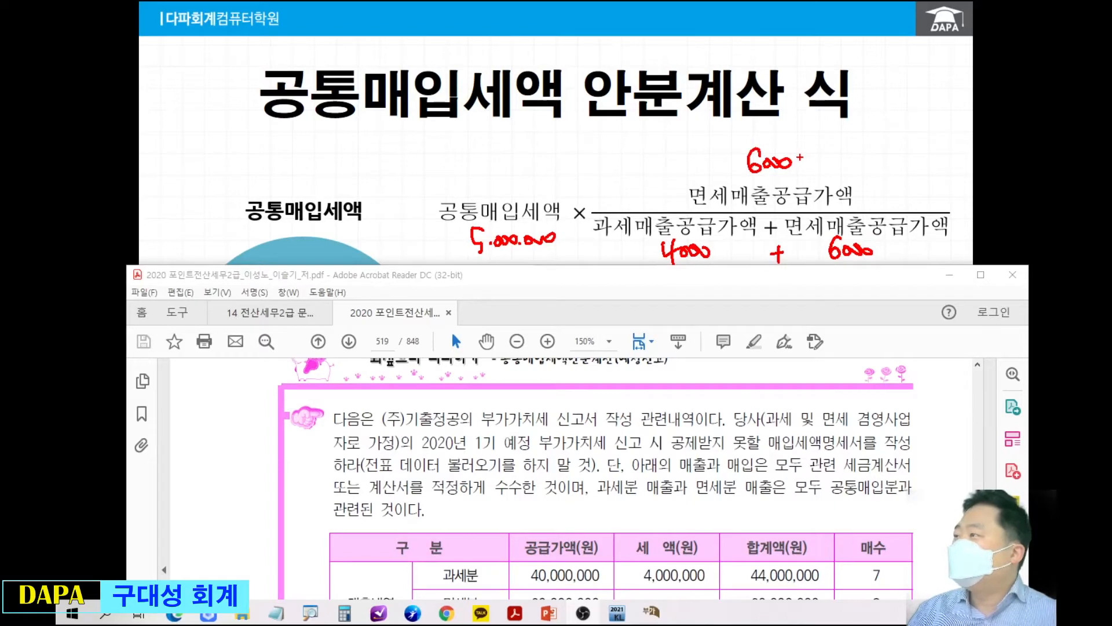
mouse_move(615, 115)
left_mouse_down()
mouse_move(843, 247)
mouse_move(630, 119)
mouse_move(866, 285)
left_mouse_up()
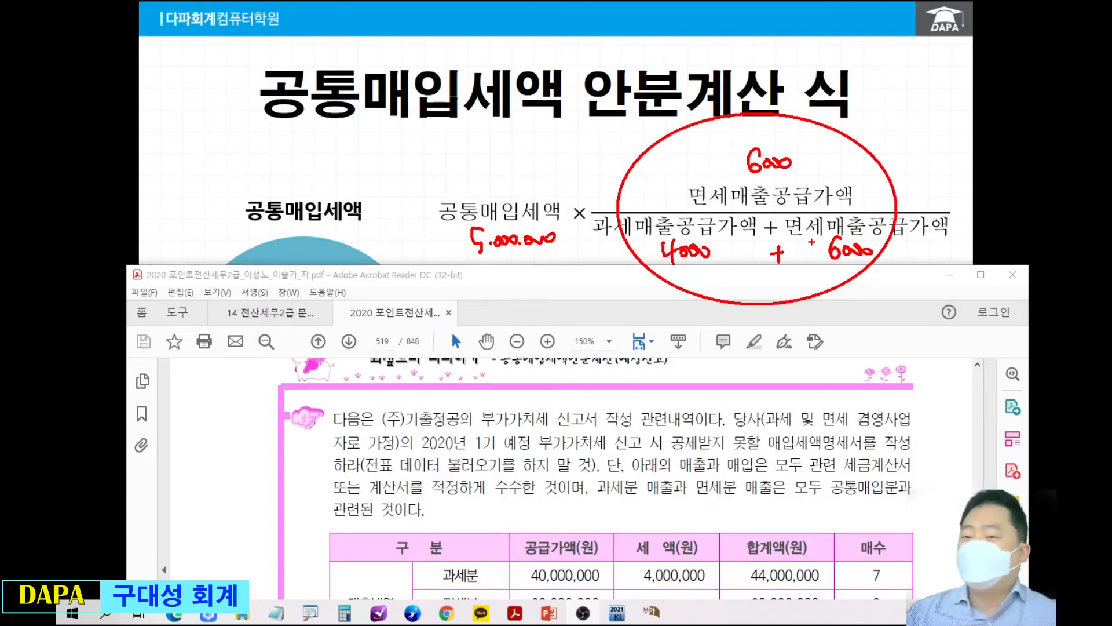
key("Escape")
Bring the slideshow forward and present the worked example 519(8050) on the 공통매입세액 안분계산 식 slide.
left_click(859, 159)
left_click(827, 323)
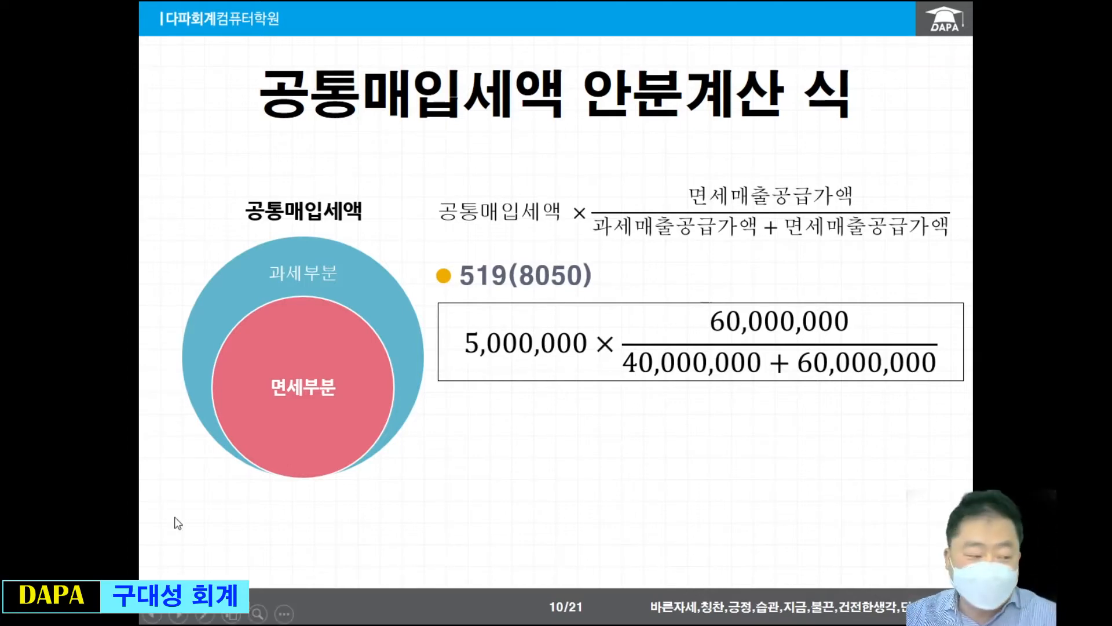
left_click(580, 349)
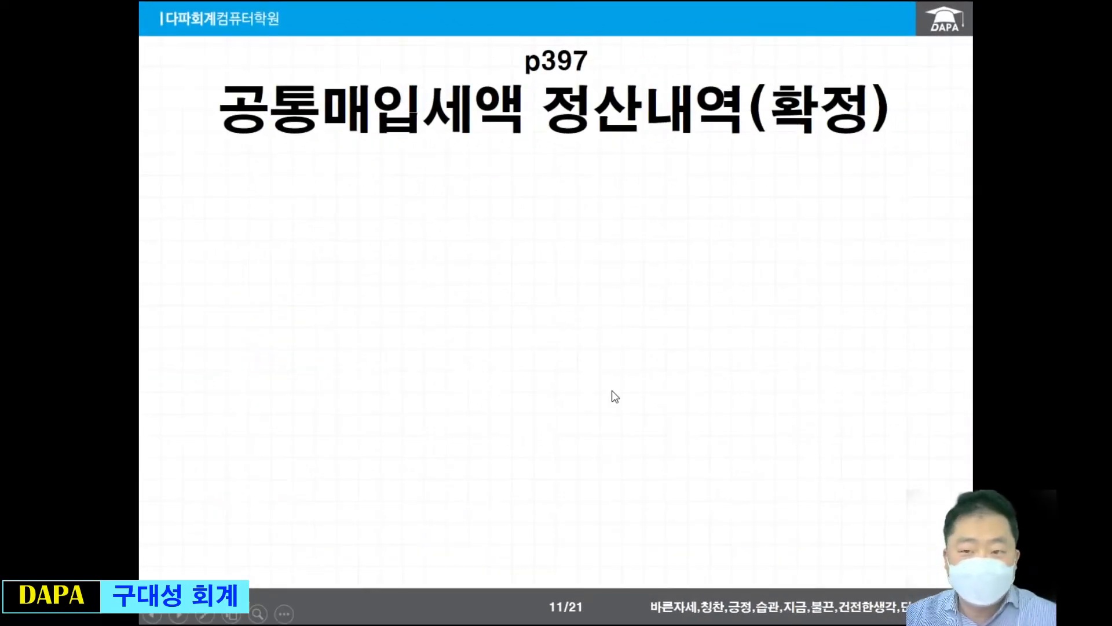
key("Left")
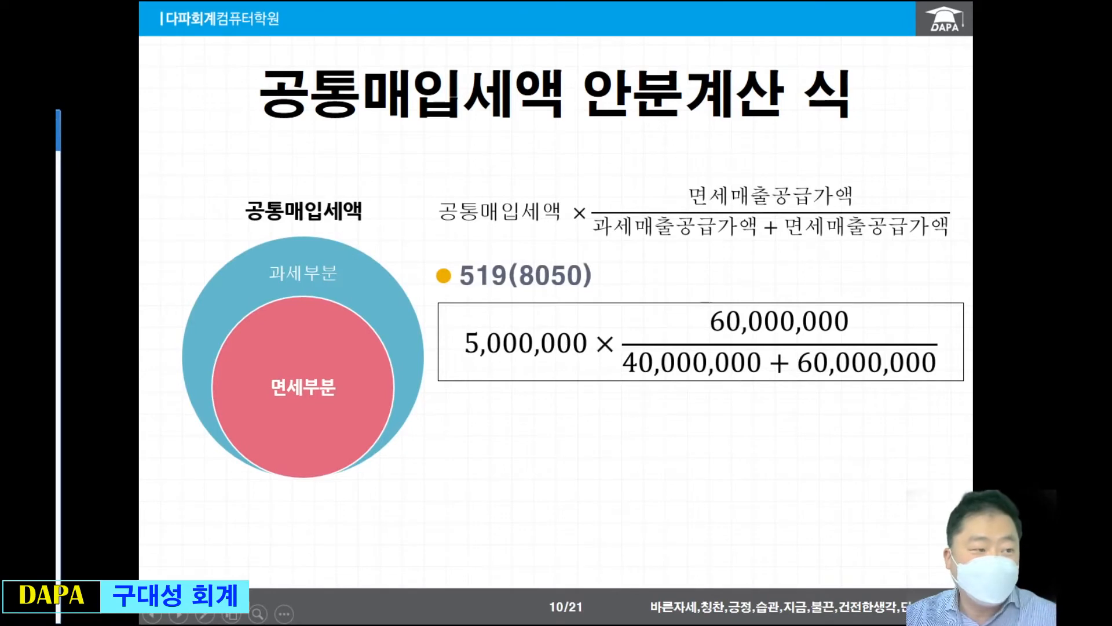
Switch to KcLep and move the 공제받지못할매입세액명세서 form over the slide.
key("alt+Tab")
left_click_drag(373, 126, 393, 54)
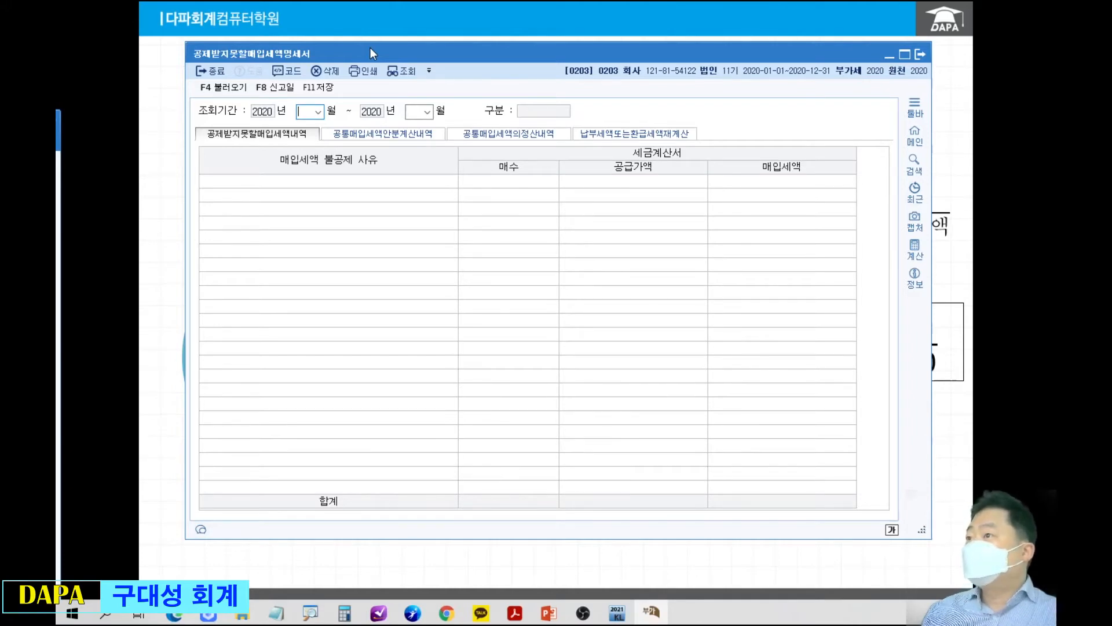
Bring the KcLep 부가가치 menu into view and mark the 공제받지못할매입세액명세서 entry with a box and arrow.
mouse_move(57, 123)
left_mouse_down()
mouse_move(93, 146)
mouse_move(673, 51)
left_mouse_up()
key("ctrl+2")
mouse_move(341, 134)
left_mouse_down()
mouse_move(466, 157)
mouse_move(522, 214)
left_mouse_up()
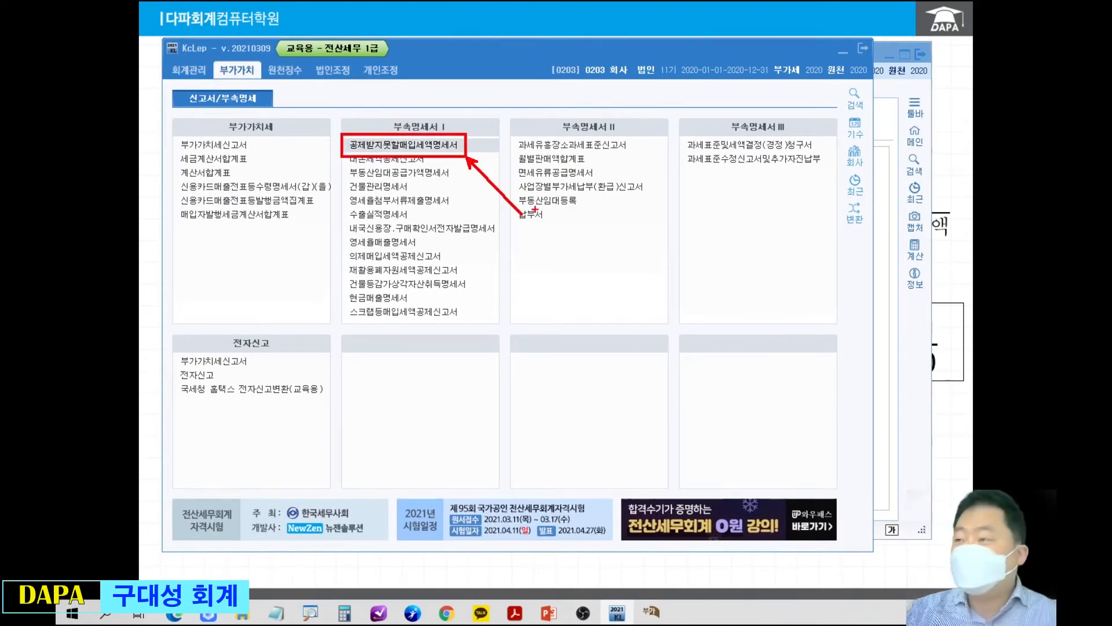
key("Escape")
mouse_move(704, 51)
left_mouse_down()
mouse_move(137, 82)
mouse_move(0, 77)
left_mouse_up()
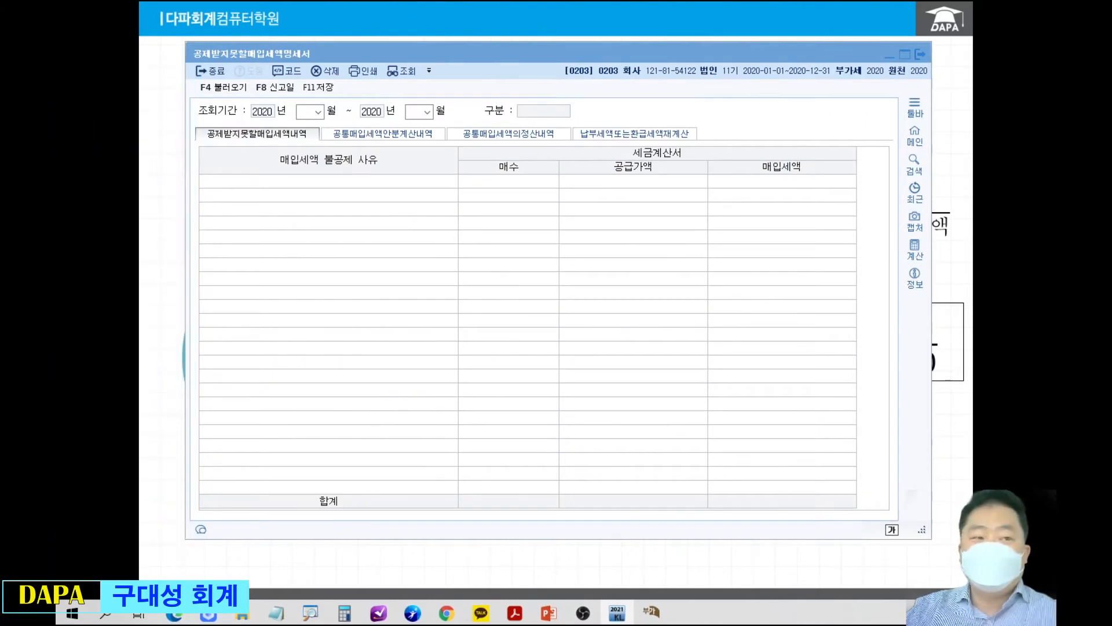
Mark the 공제받지못할매입세액내역 and 공통매입세액안분계산내역 headings of the form with boxes, with an arrow to the latter.
key("ctrl+2")
mouse_move(194, 121)
left_mouse_down()
mouse_move(300, 154)
mouse_move(321, 152)
mouse_move(334, 124)
mouse_move(440, 152)
mouse_move(376, 236)
mouse_move(376, 292)
left_mouse_up()
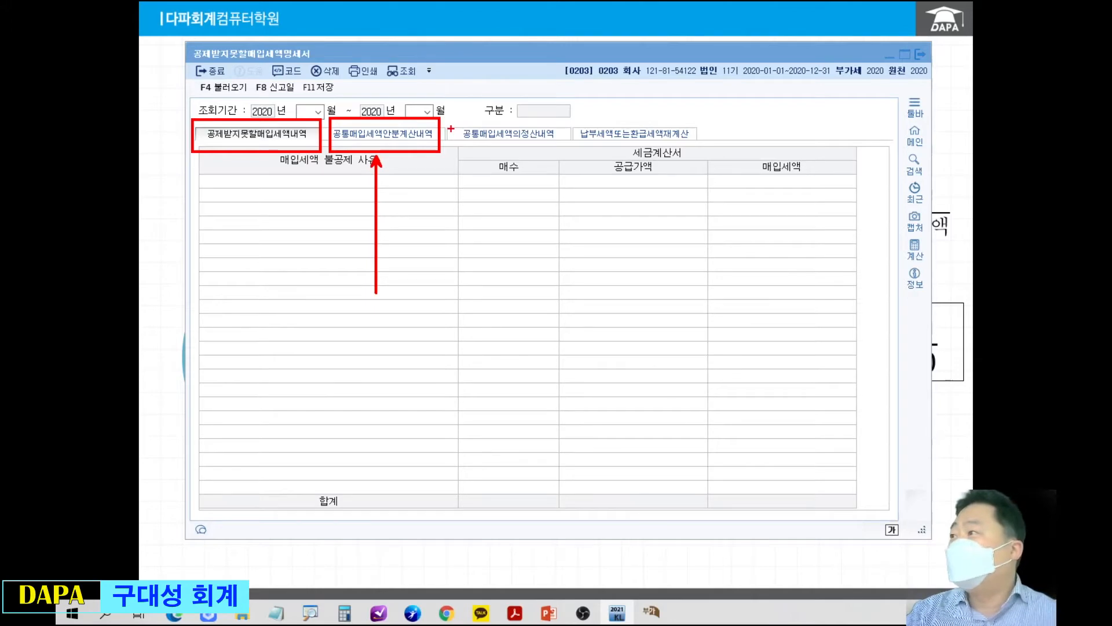
key("Escape")
Set the inquiry period to 2020-01 through 2020-03 and open the 공통매입세액안분계산내역 section.
left_click(307, 111)
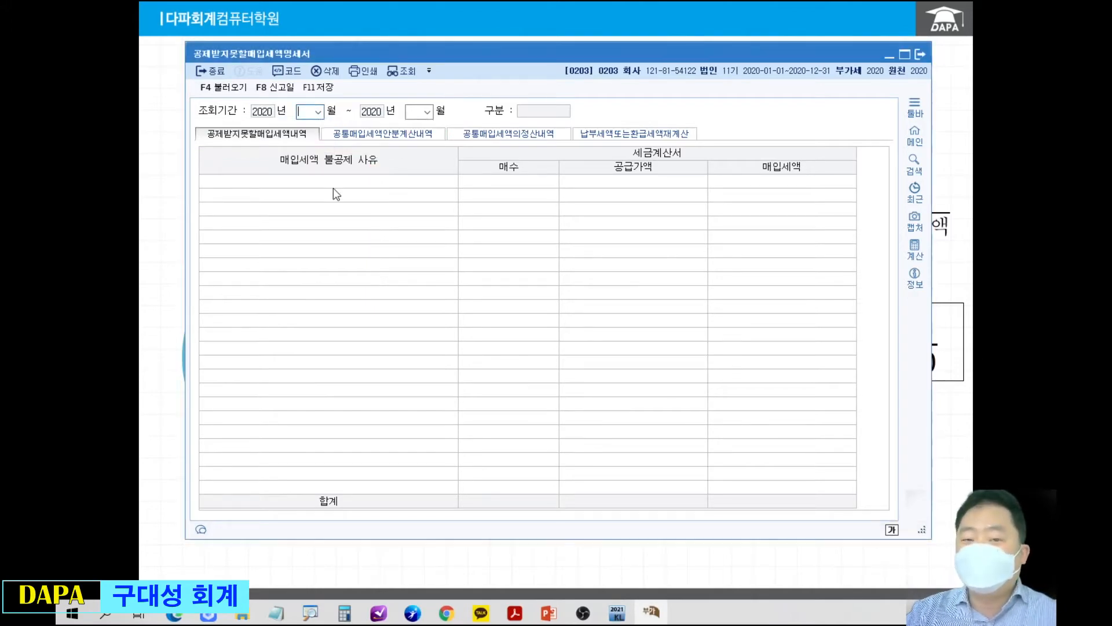
type("01")
key("Return")
type("03")
key("Return")
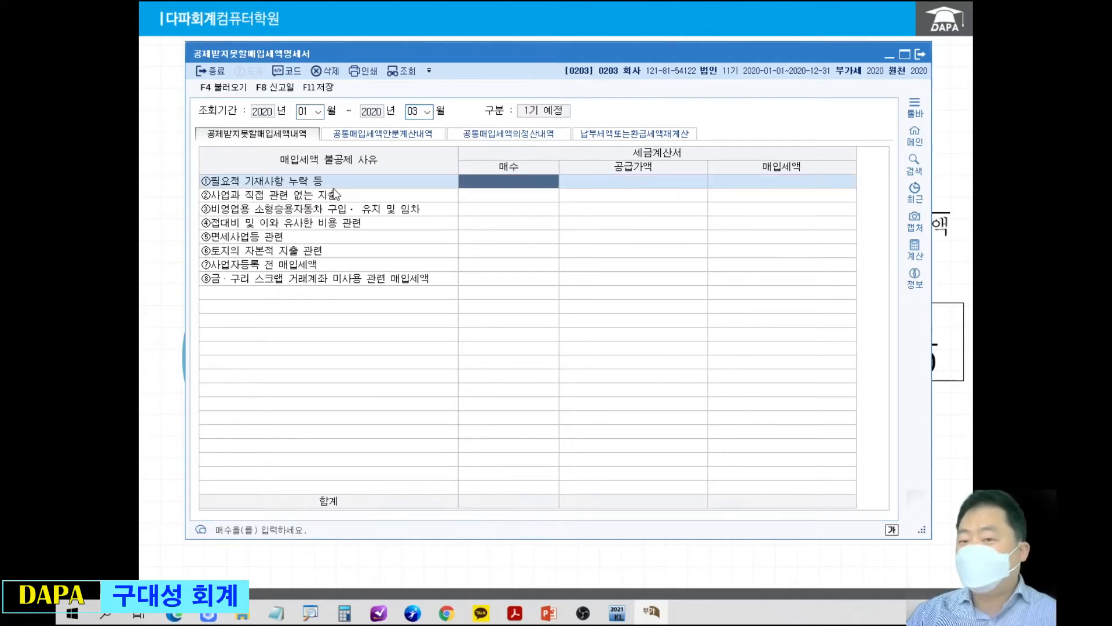
left_click(362, 138)
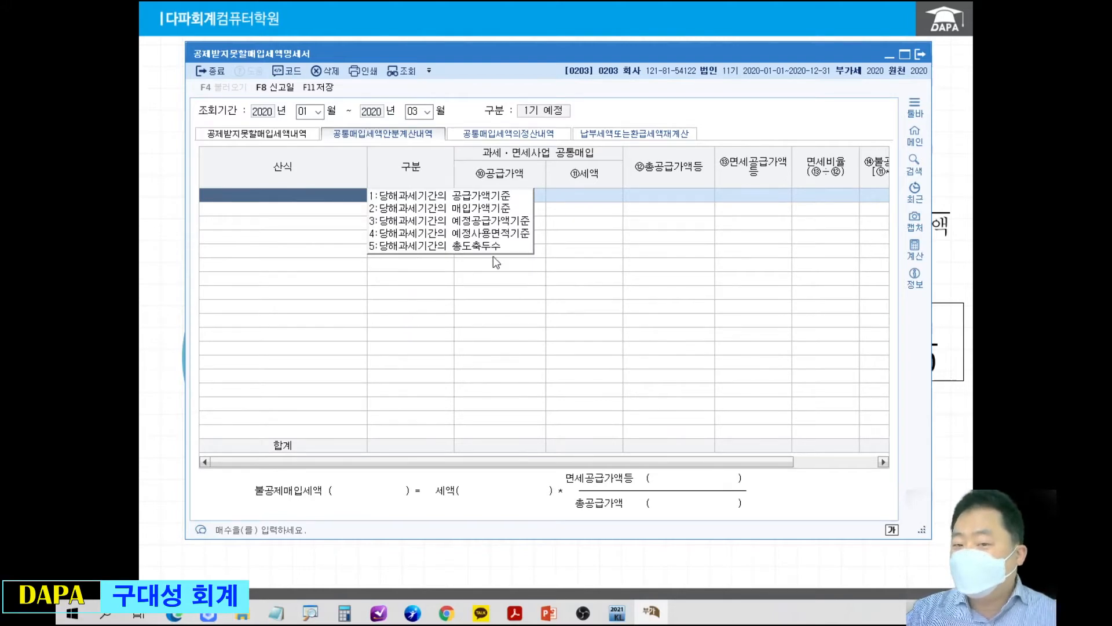
Box the five 산식 basis options and point at the individual options with a red line.
mouse_move(365, 181)
left_mouse_down()
mouse_move(483, 254)
mouse_move(531, 266)
left_mouse_up()
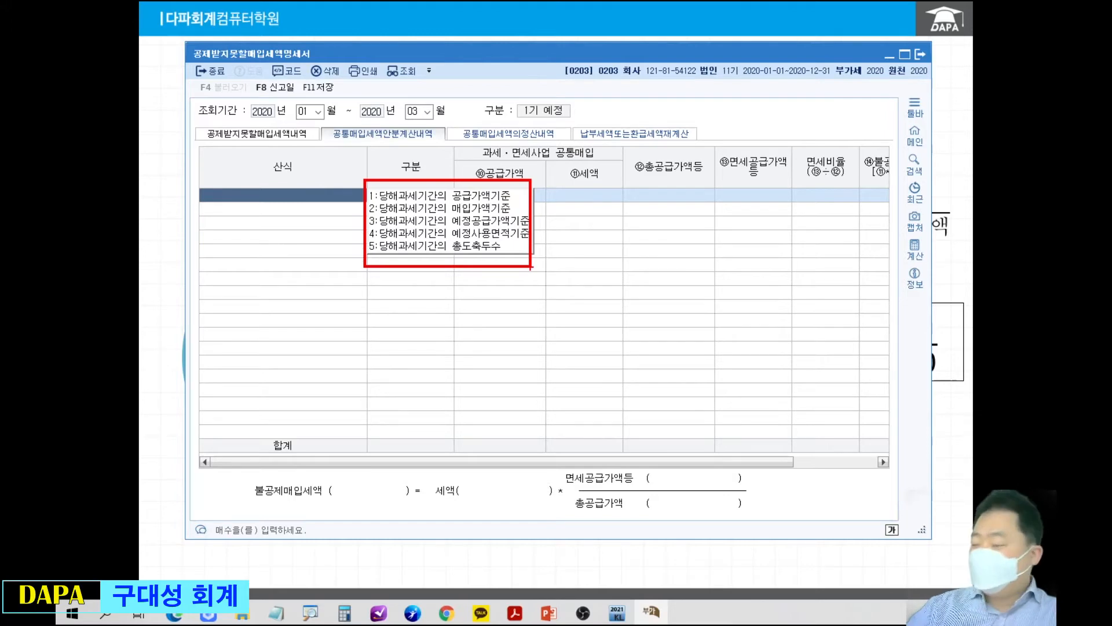
left_click_drag(725, 236, 516, 196)
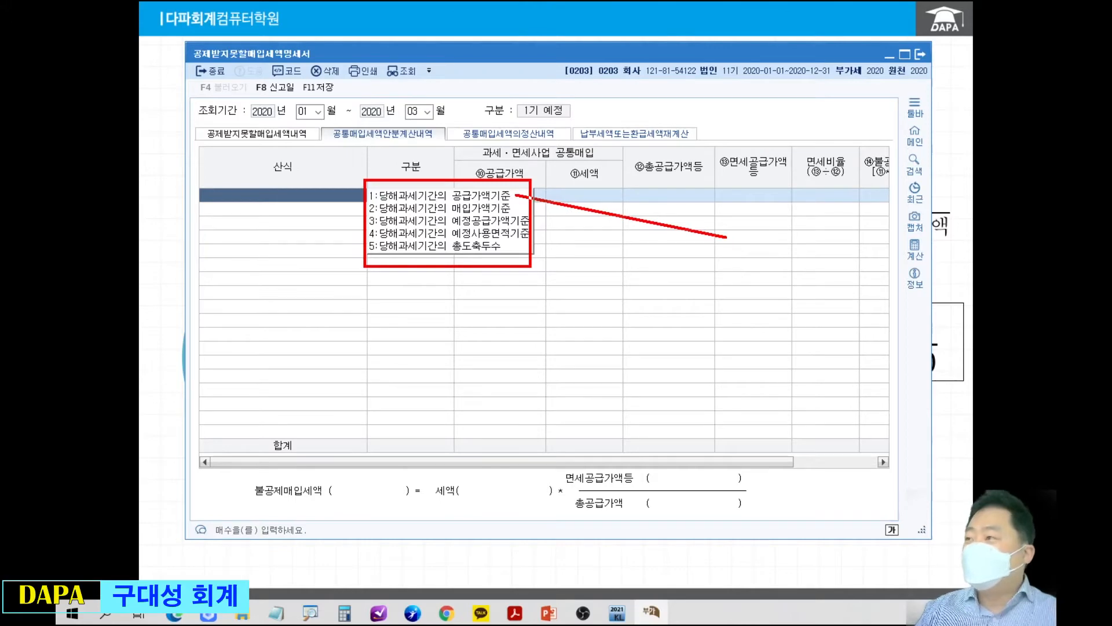
mouse_move(516, 195)
left_mouse_down()
mouse_move(513, 207)
mouse_move(539, 220)
left_mouse_up()
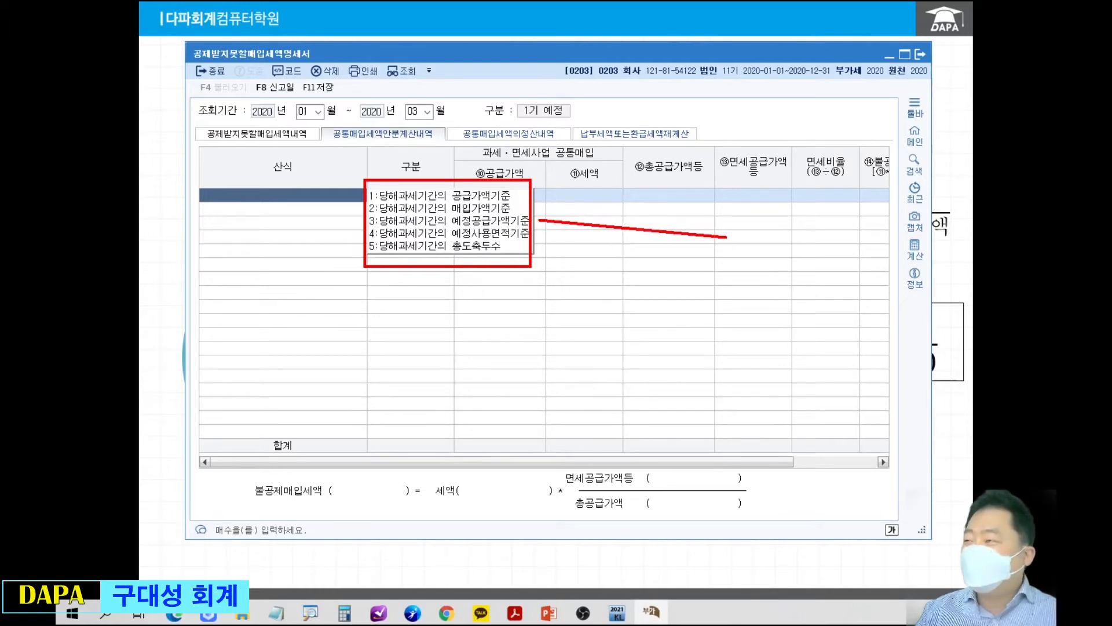
left_click_drag(539, 220, 541, 237)
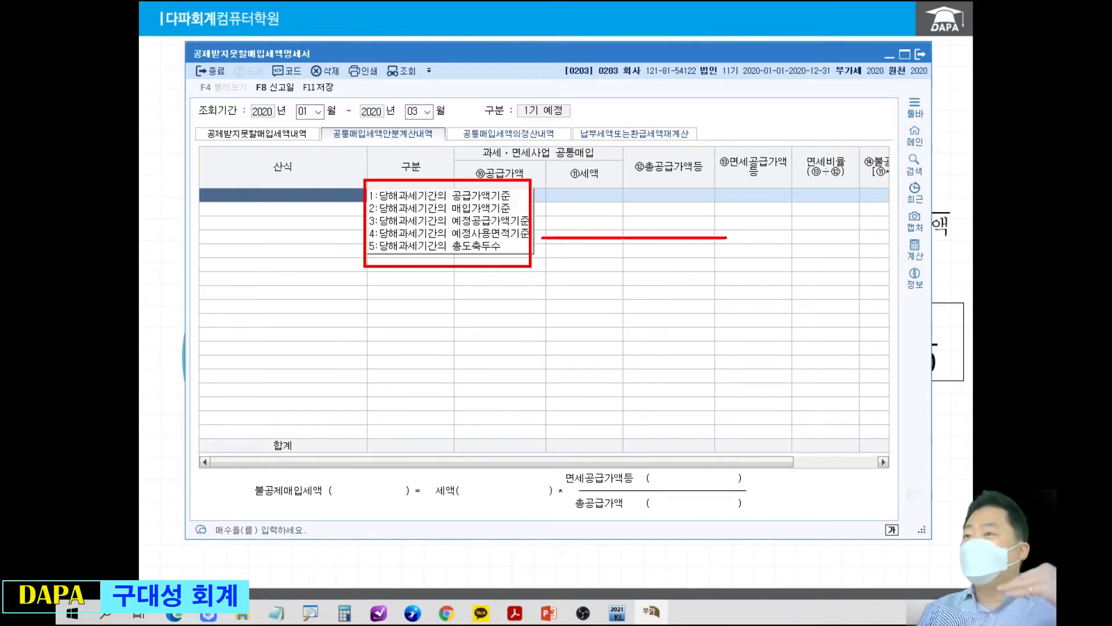
left_click_drag(543, 238, 542, 241)
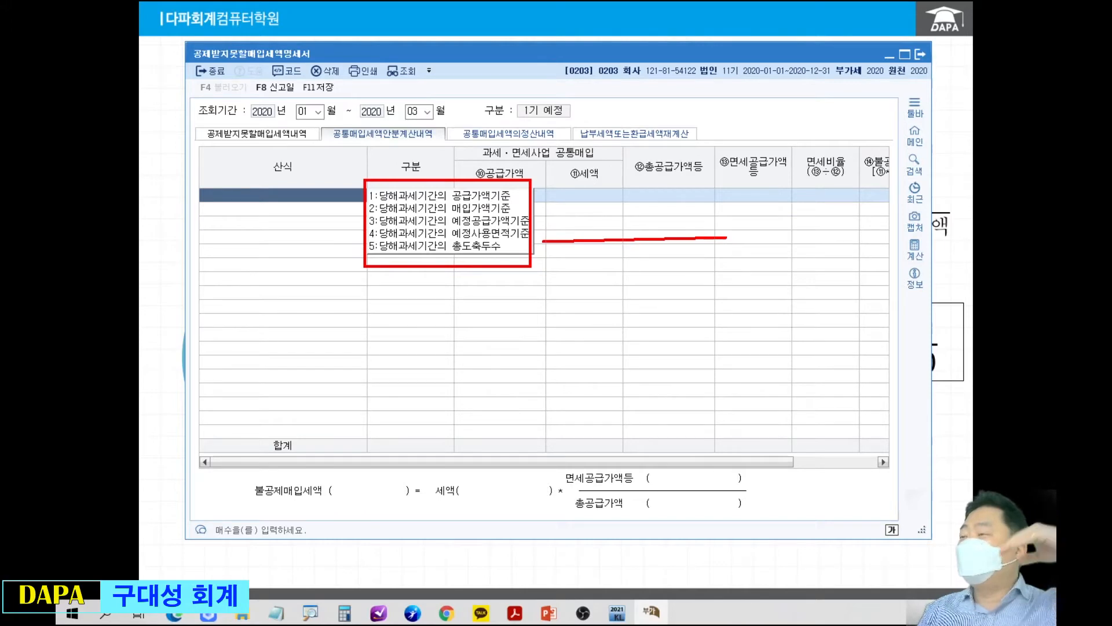
left_click_drag(542, 241, 542, 242)
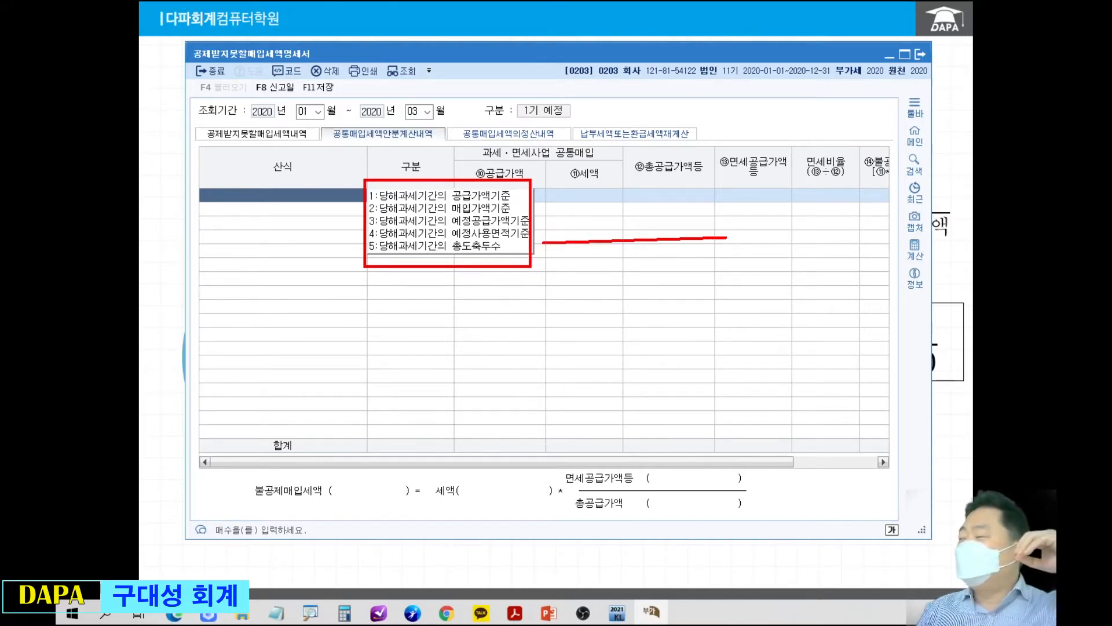
left_click_drag(543, 242, 542, 241)
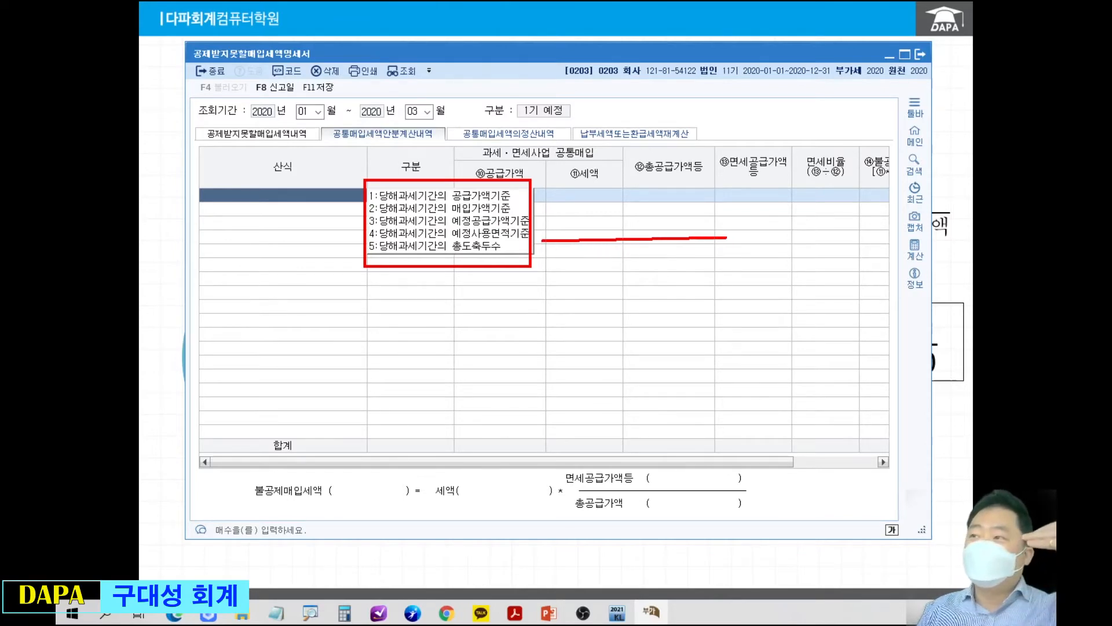
mouse_move(542, 240)
left_mouse_down()
mouse_move(541, 199)
mouse_move(540, 222)
mouse_move(529, 192)
left_mouse_up()
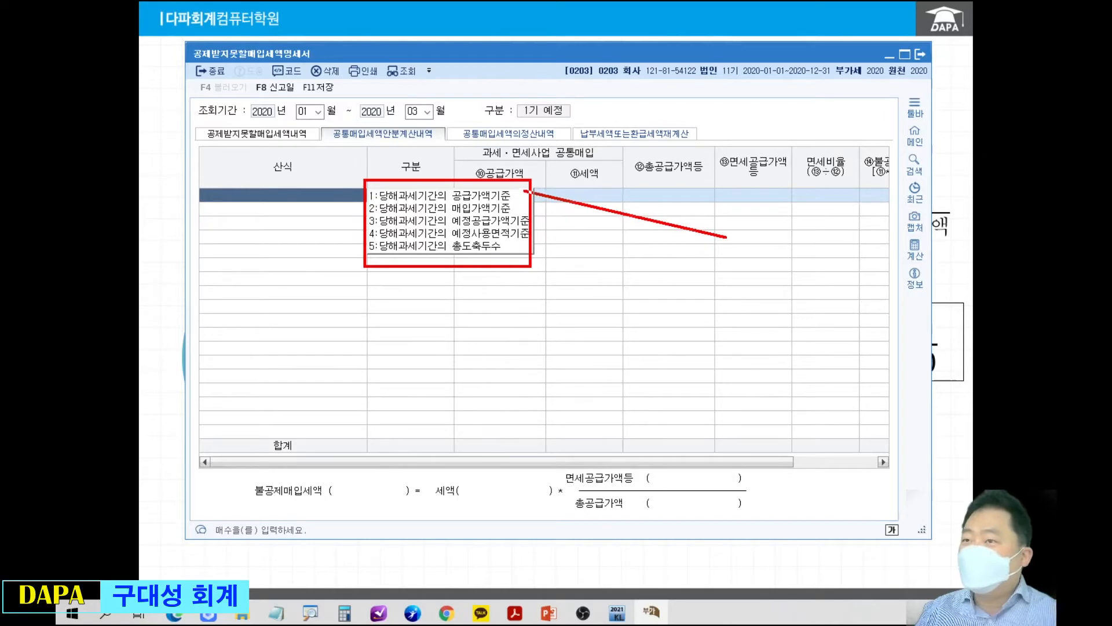
key("Escape")
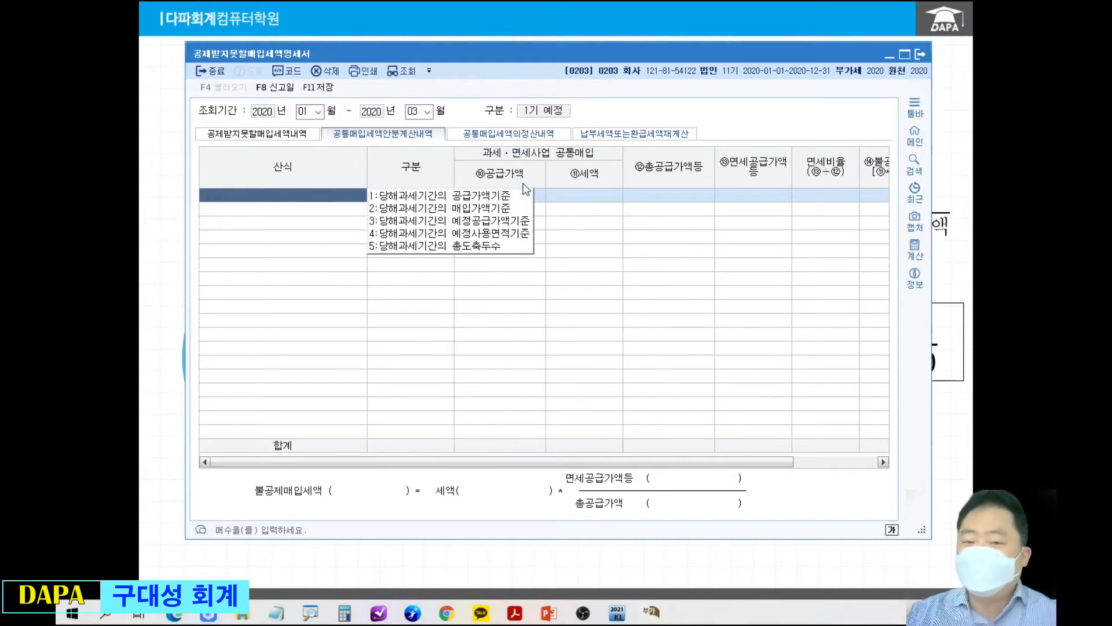
Choose 당해과세기간의 공급가액기준 as the 산식 without loading voucher data, leave 구분 blank, and maximize the form.
left_click(478, 197)
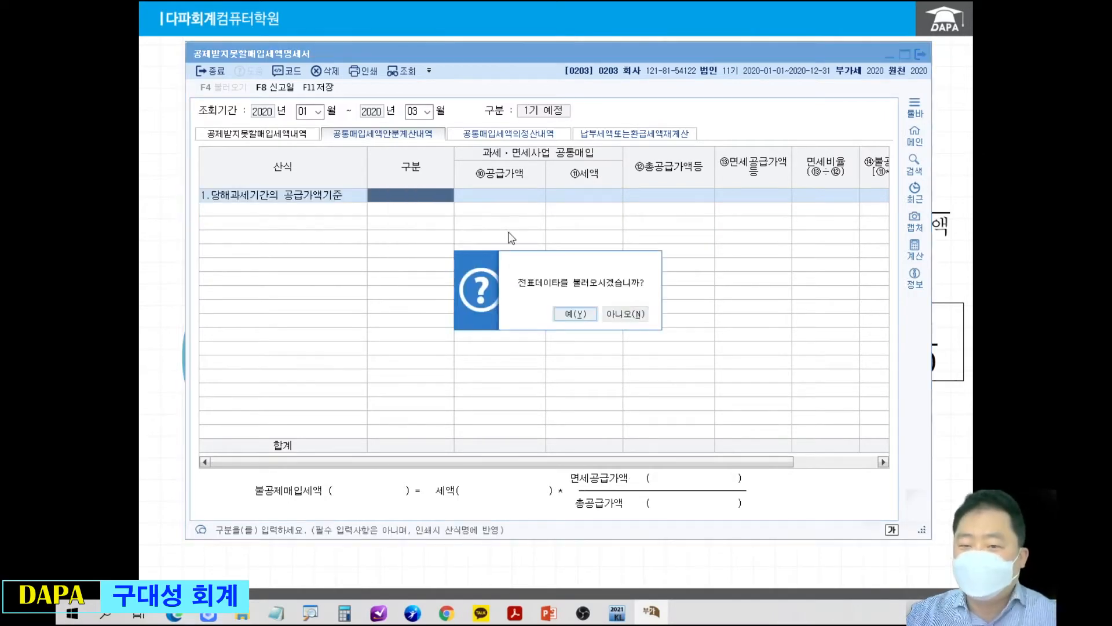
left_click(647, 317)
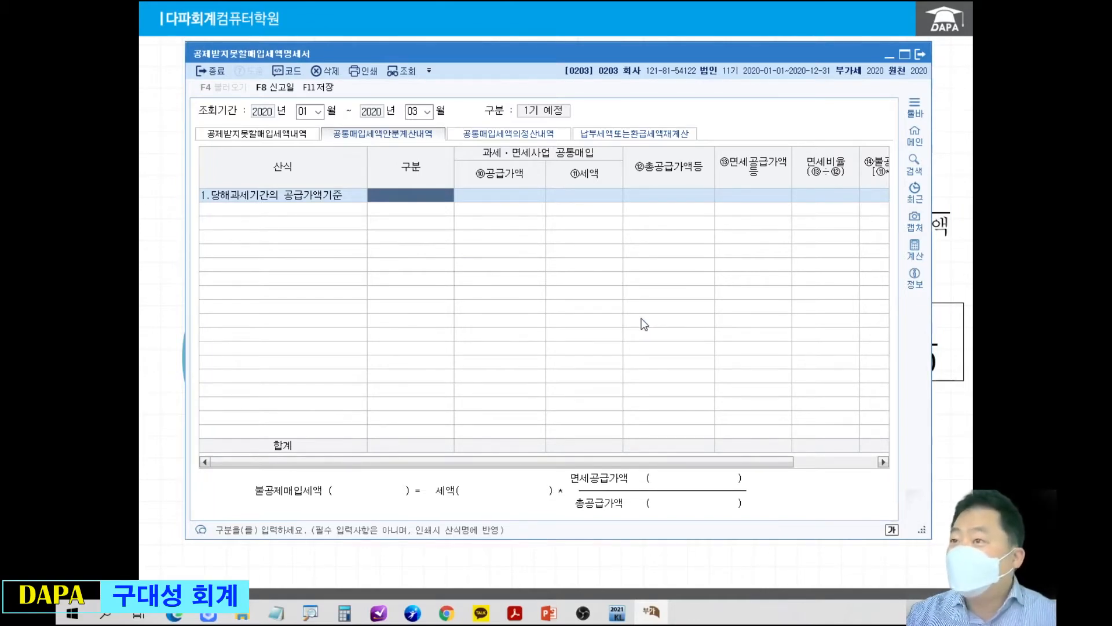
key("Return")
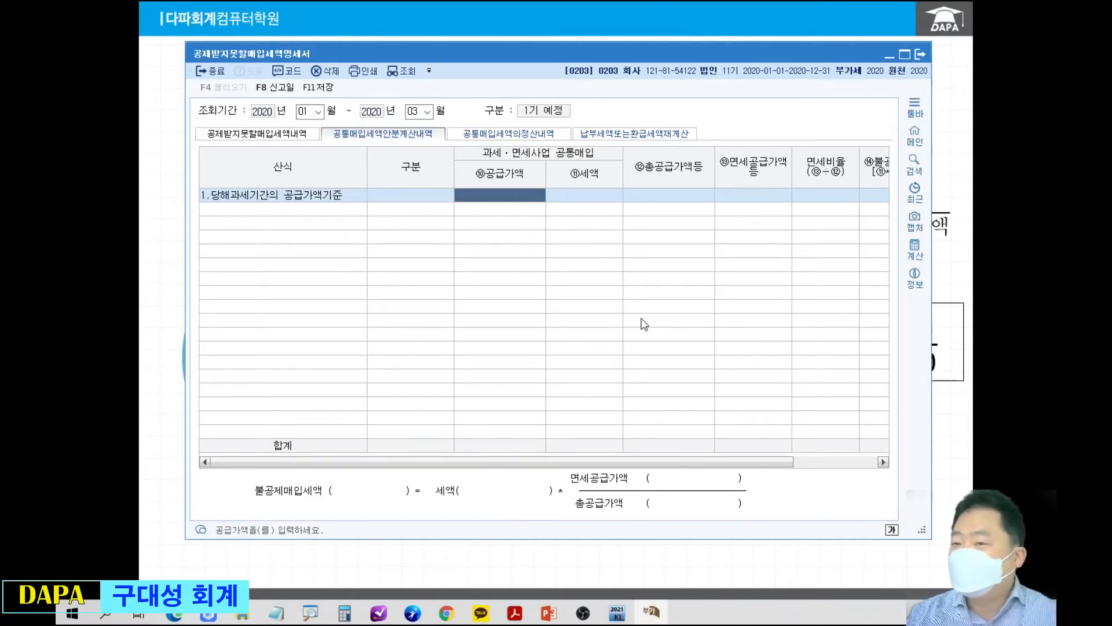
left_click(904, 55)
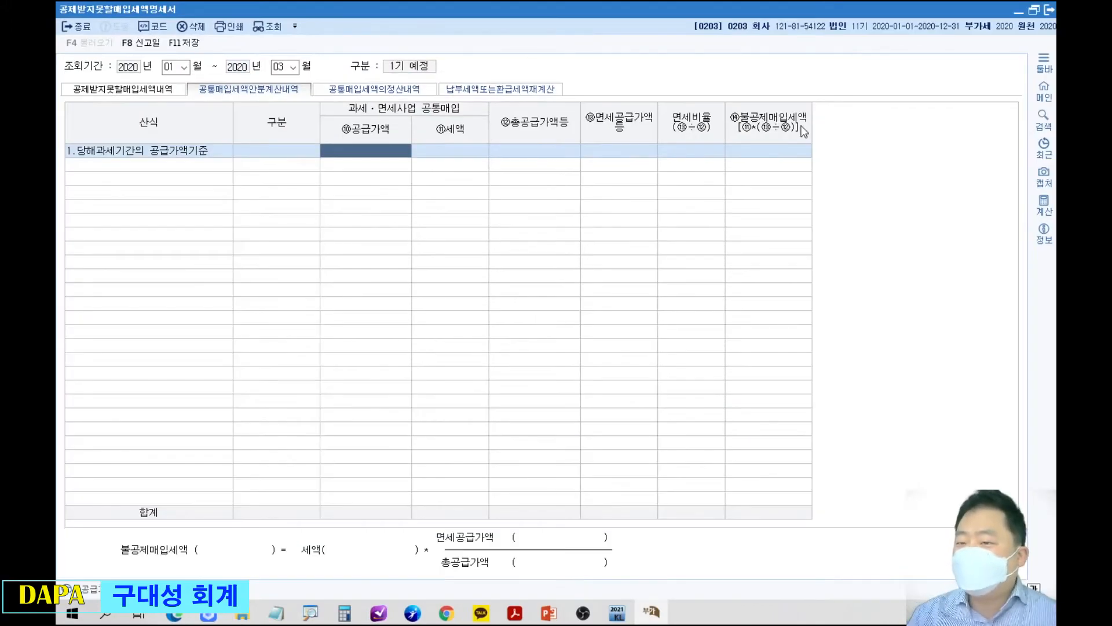
Box the 공급가액, 세액, 총공급가액등 and 면세공급가액등 cells and draw lines linking the last three to the formula below.
left_click_drag(320, 131, 404, 172)
left_click_drag(415, 129, 487, 168)
left_click_drag(500, 127, 575, 176)
left_click_drag(585, 129, 652, 179)
mouse_move(445, 174)
left_mouse_down()
mouse_move(399, 298)
mouse_move(379, 542)
left_mouse_up()
left_click_drag(556, 180, 562, 565)
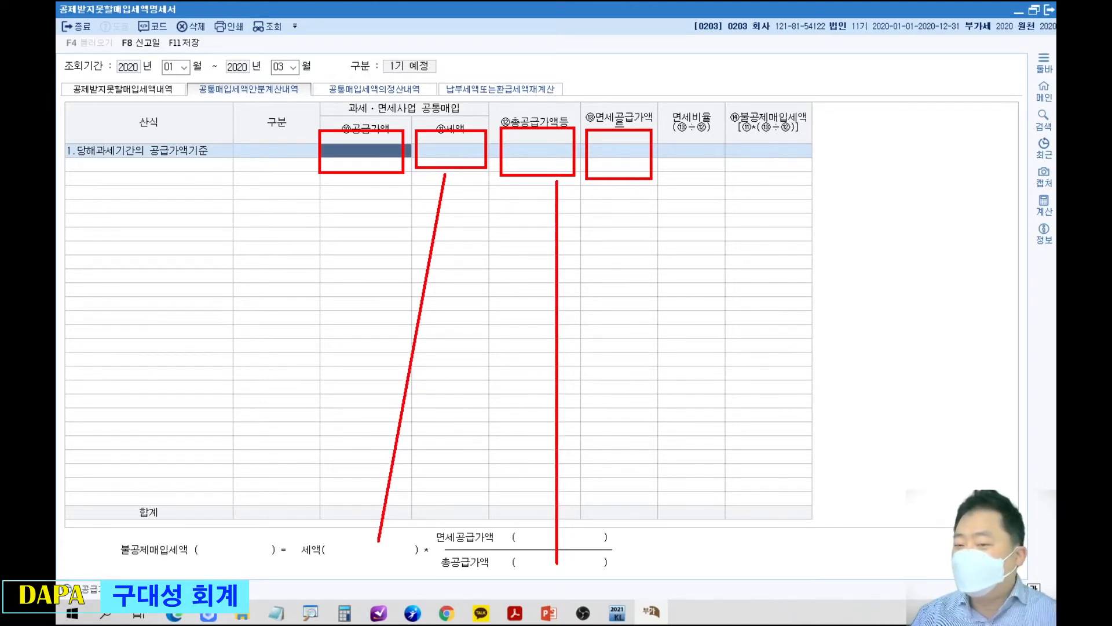
left_click_drag(629, 182, 572, 521)
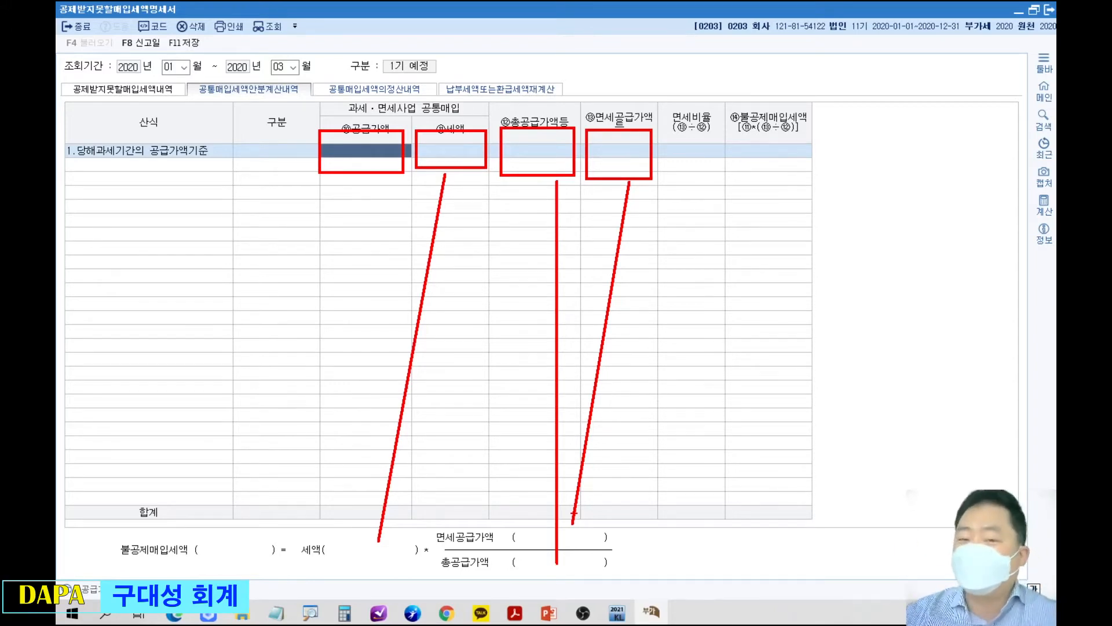
key("Escape")
Enter 50,000,000 as the common purchase 공급가액, 100,000,000 as 총공급가액등 and 60,000,000 as 면세공급가액등.
type("50000000")
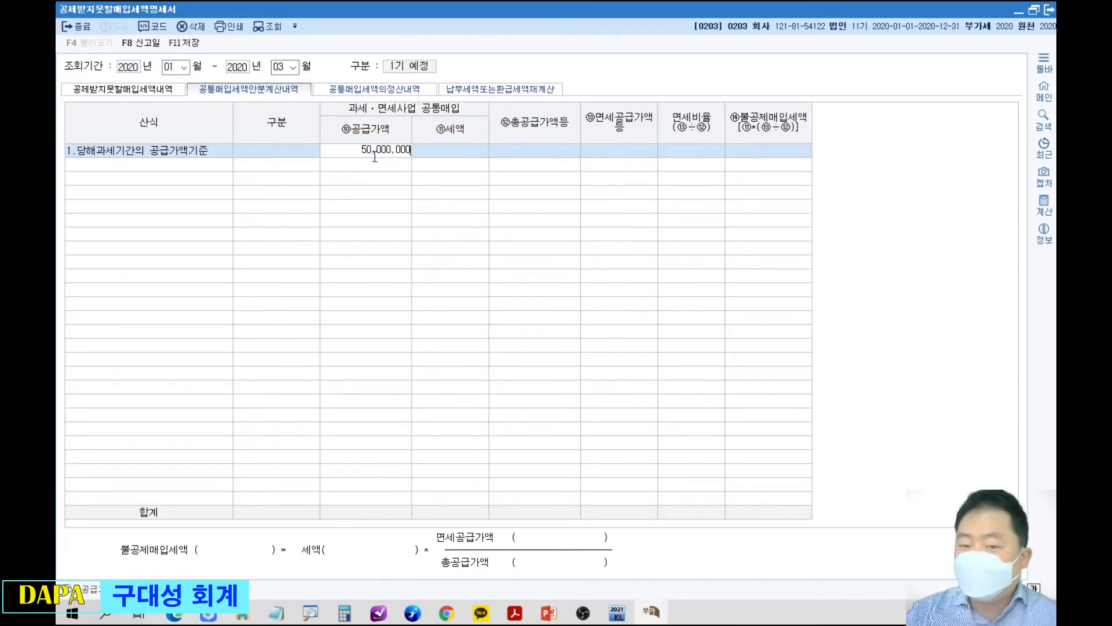
key("Return")
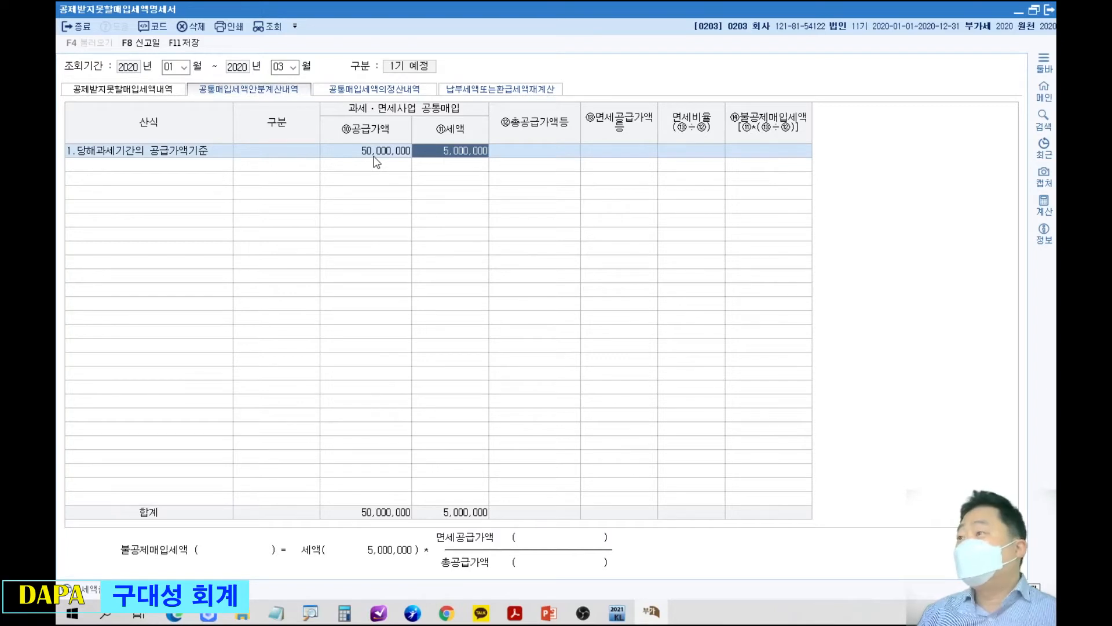
key("Return")
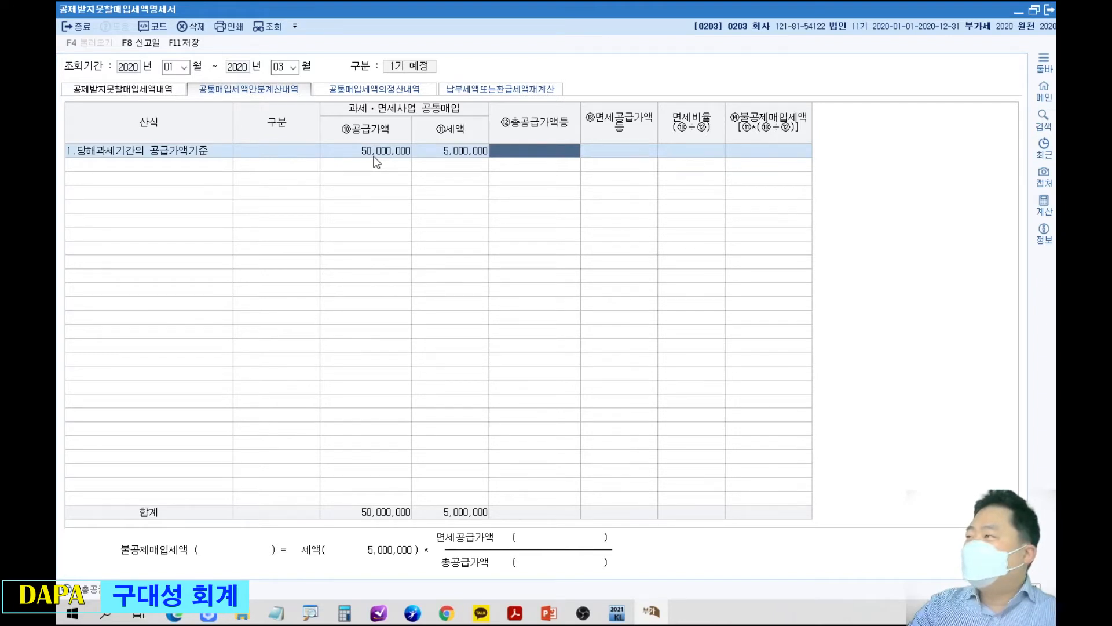
type("100,000,000")
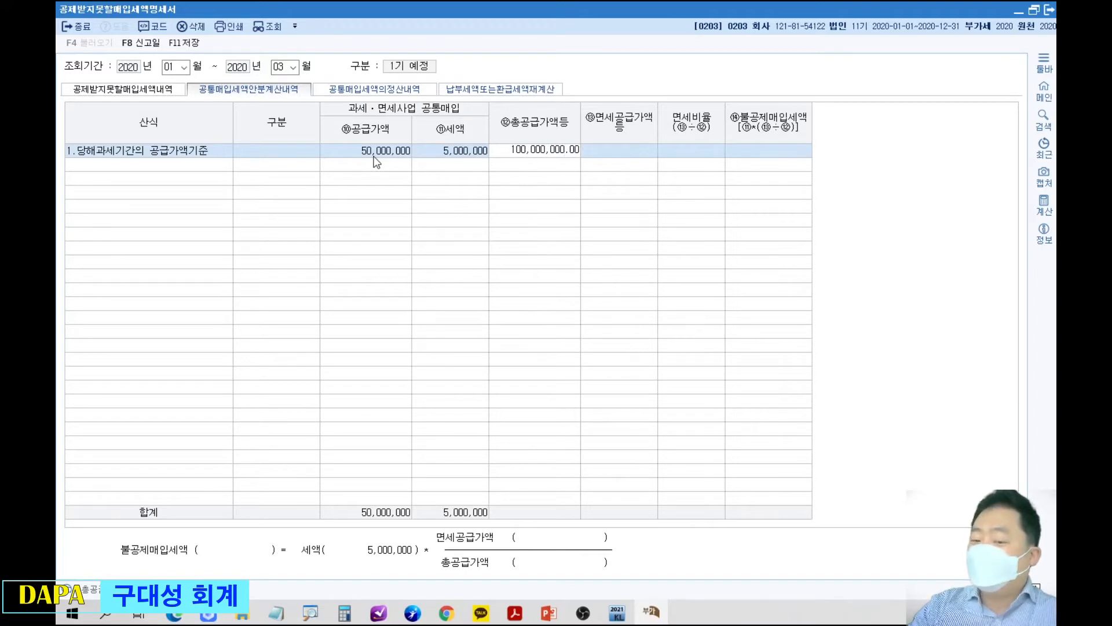
key("Return")
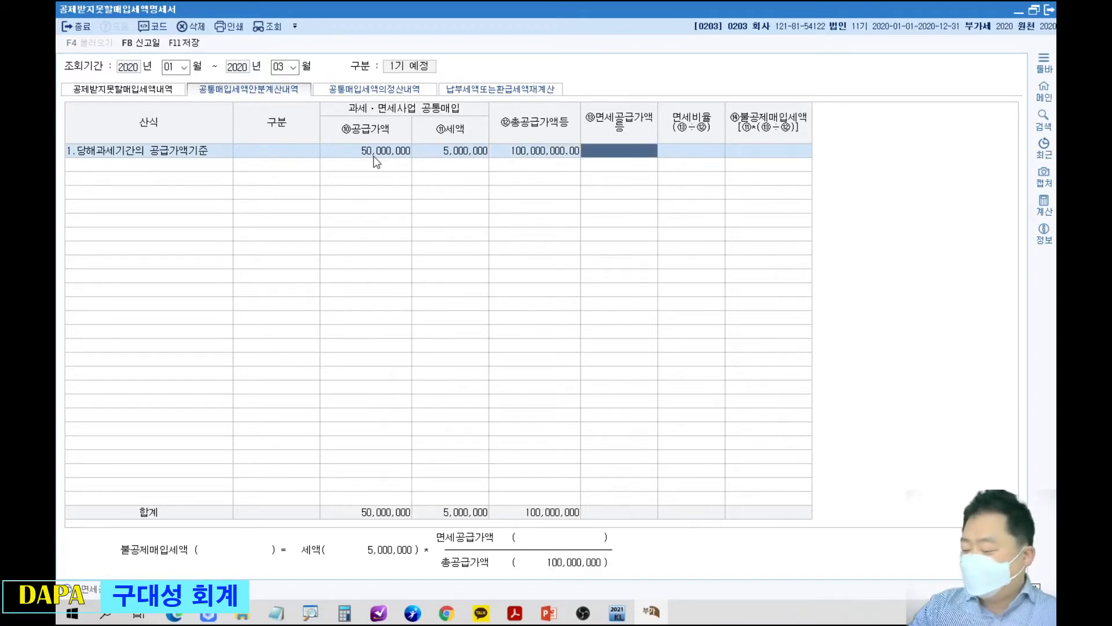
type("60000000")
key("Return")
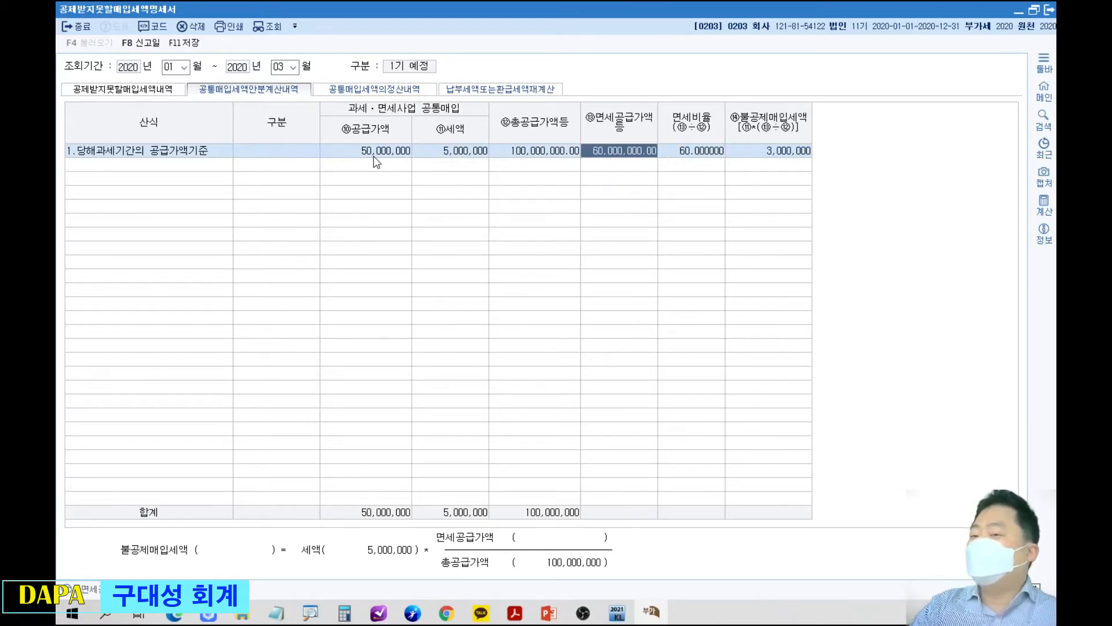
Complete the entered allocation row, circle its 면세비율 column in red and clear the circle.
key("Return")
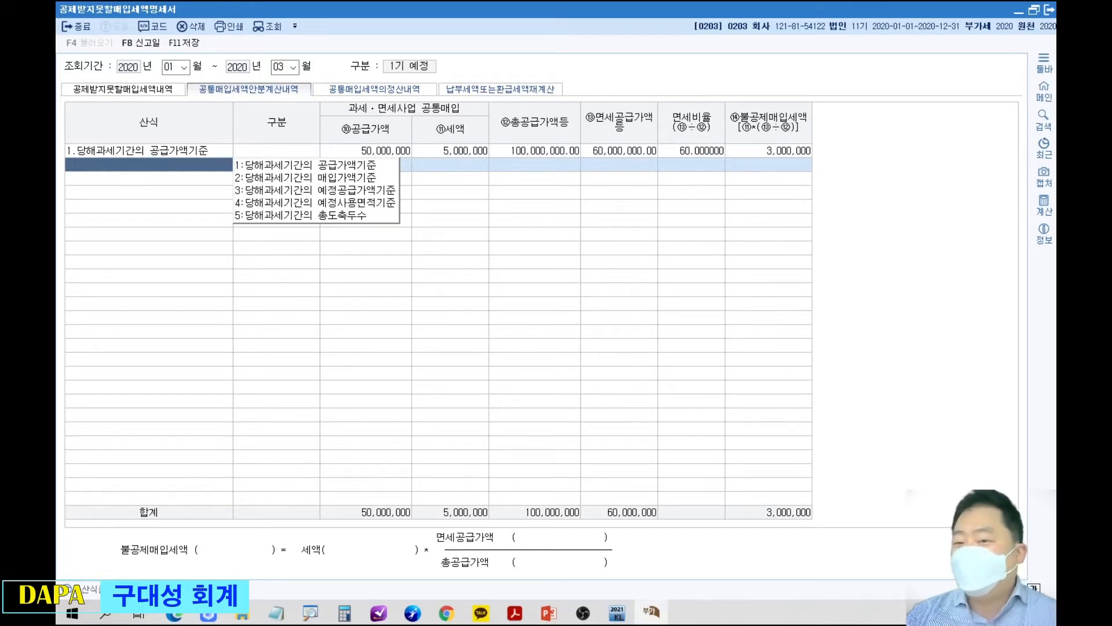
mouse_move(675, 114)
left_mouse_down()
mouse_move(658, 106)
mouse_move(715, 159)
mouse_move(667, 102)
left_mouse_up()
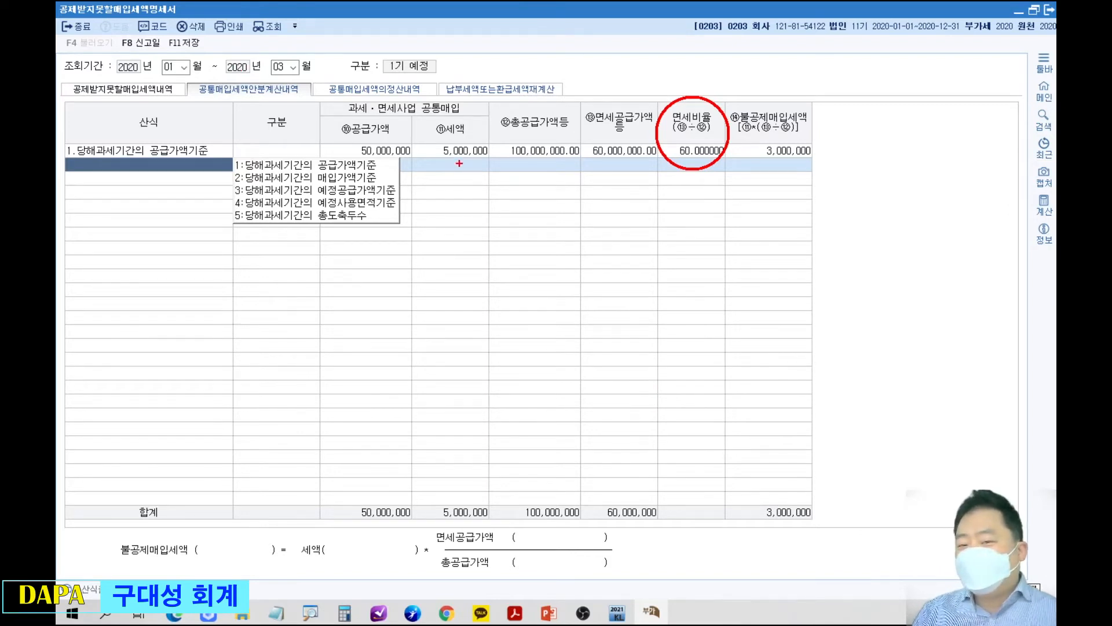
key("Escape")
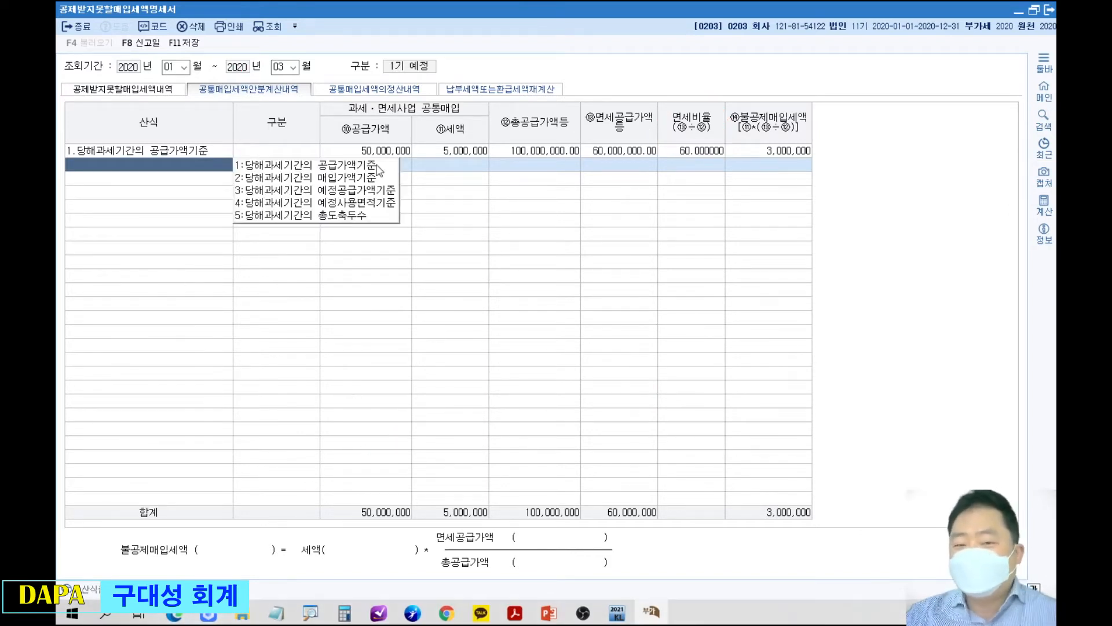
Select the row's 총공급가액등 cell, box the calculation formula below the grid, point a red arrow at it and clear the marks.
left_click(512, 149)
key("ctrl+2")
mouse_move(348, 493)
left_mouse_down()
mouse_move(518, 565)
mouse_move(624, 588)
left_mouse_up()
left_click_drag(607, 487, 650, 407)
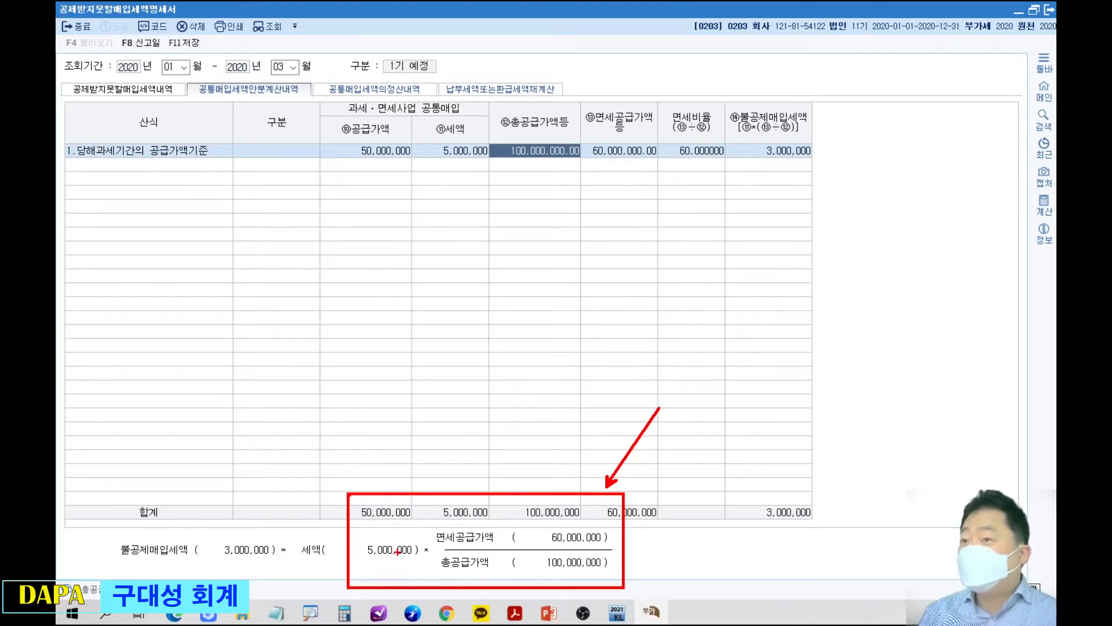
mouse_move(374, 223)
left_mouse_down()
mouse_move(392, 235)
mouse_move(384, 242)
left_mouse_up()
mouse_move(364, 247)
left_mouse_down()
mouse_move(399, 241)
mouse_move(384, 253)
left_mouse_up()
key("Escape")
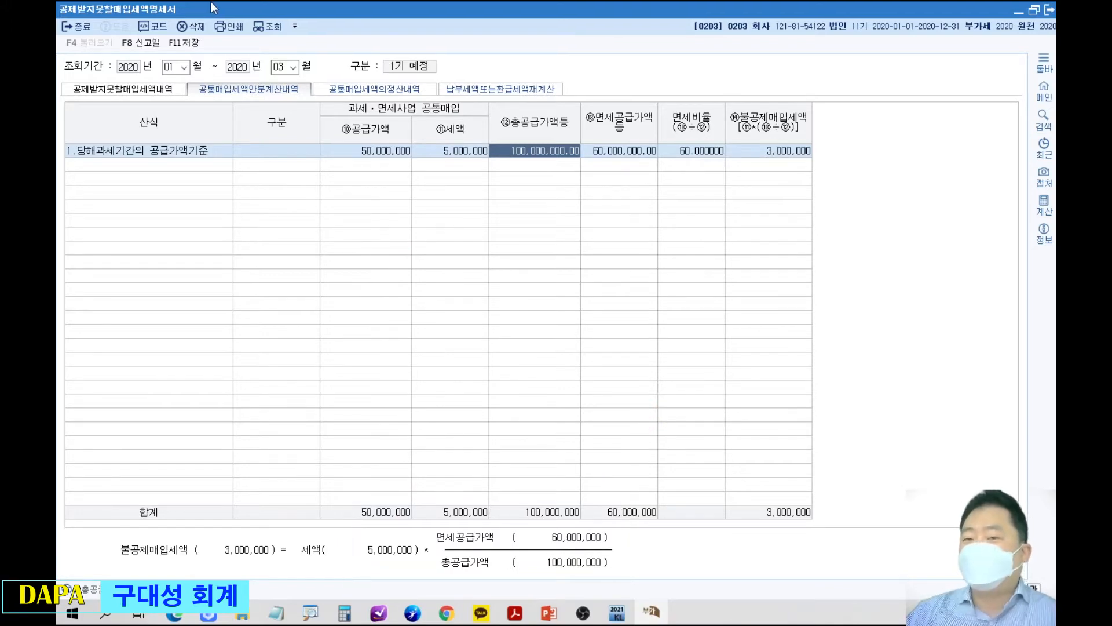
Place the restored form below the slide's formula, circle the formula terms, draw an arrow from its denominator to 총공급가액등 and clear the drawings.
double_click(210, 5)
left_click_drag(291, 110, 528, 265)
key("ctrl+2")
mouse_move(438, 179)
left_mouse_down()
mouse_move(428, 194)
mouse_move(525, 237)
mouse_move(557, 209)
mouse_move(637, 247)
mouse_move(605, 210)
left_mouse_up()
mouse_move(785, 210)
left_mouse_down()
mouse_move(862, 235)
mouse_move(842, 209)
left_mouse_up()
mouse_move(704, 165)
left_mouse_down()
mouse_move(742, 208)
mouse_move(719, 161)
left_mouse_up()
mouse_move(638, 269)
left_mouse_down()
mouse_move(784, 254)
mouse_move(765, 366)
mouse_move(789, 364)
left_mouse_up()
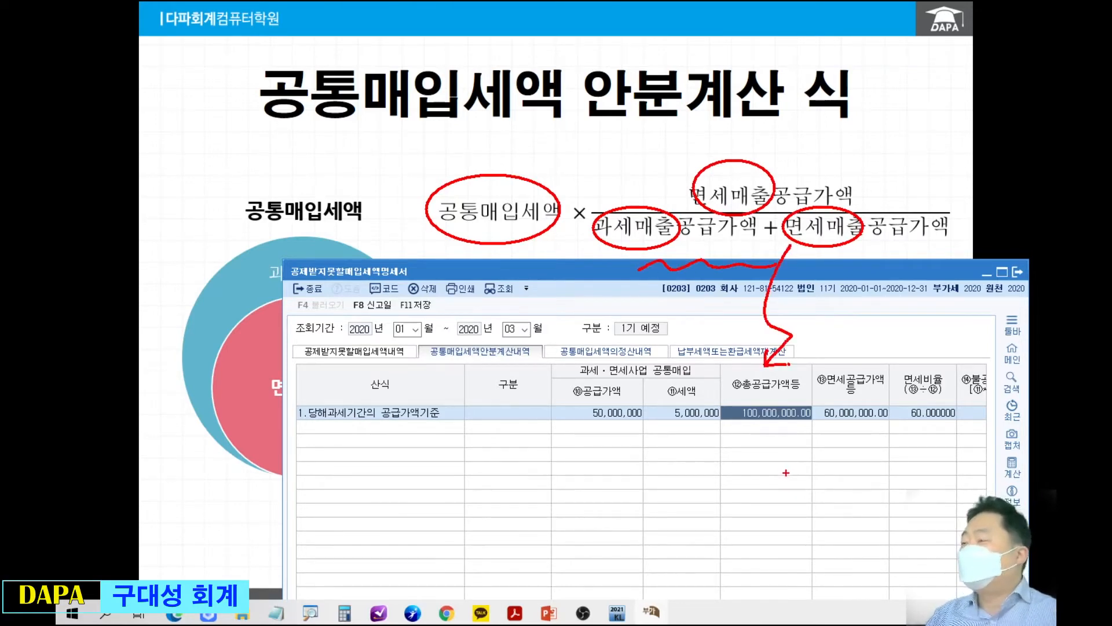
key("Escape")
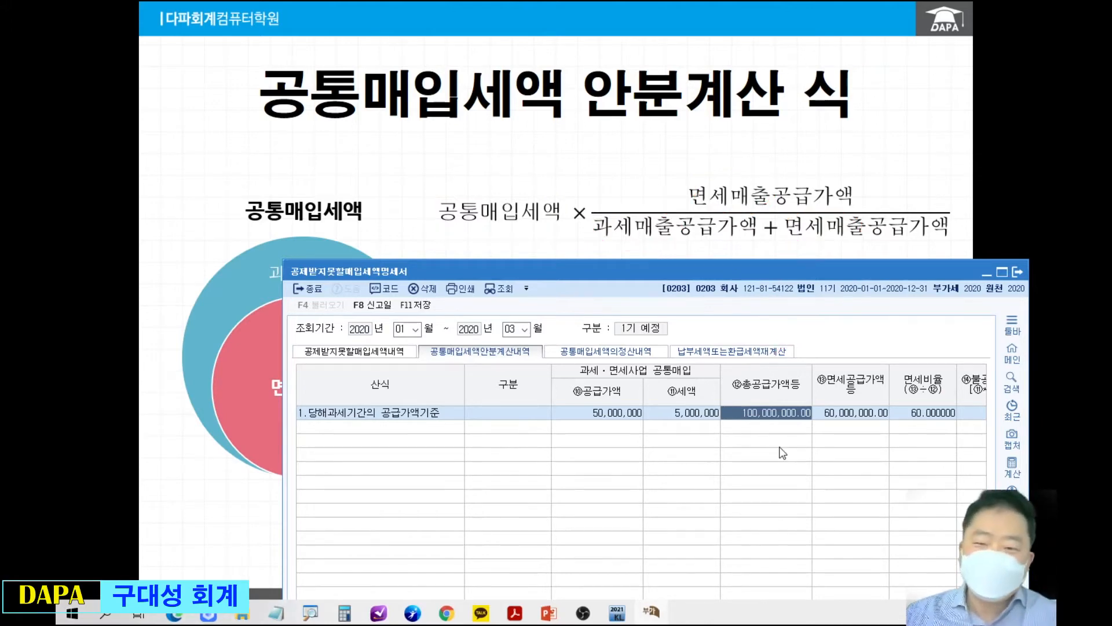
Mark the 안분계산 and 정산 form sections with red circles and a cross, clear the marks and maximize the form.
left_click_drag(631, 275, 559, 96)
key("ctrl+2")
mouse_move(408, 156)
left_mouse_down()
mouse_move(444, 189)
mouse_move(405, 154)
left_mouse_up()
left_click_drag(420, 199, 446, 222)
left_click_drag(441, 200, 417, 223)
left_click_drag(550, 151, 529, 154)
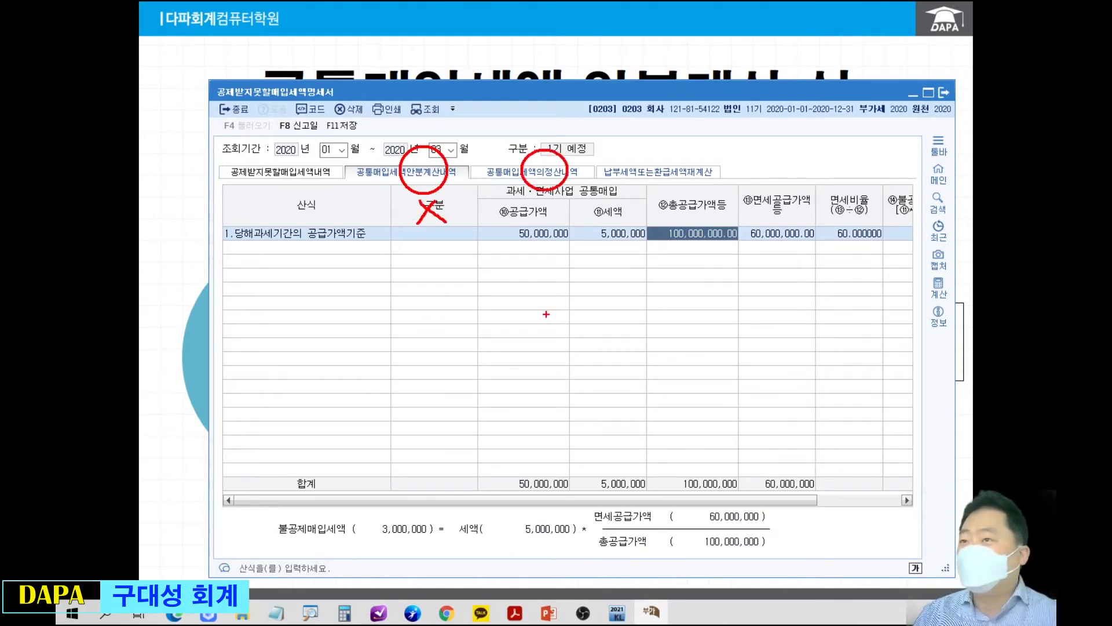
key("Escape")
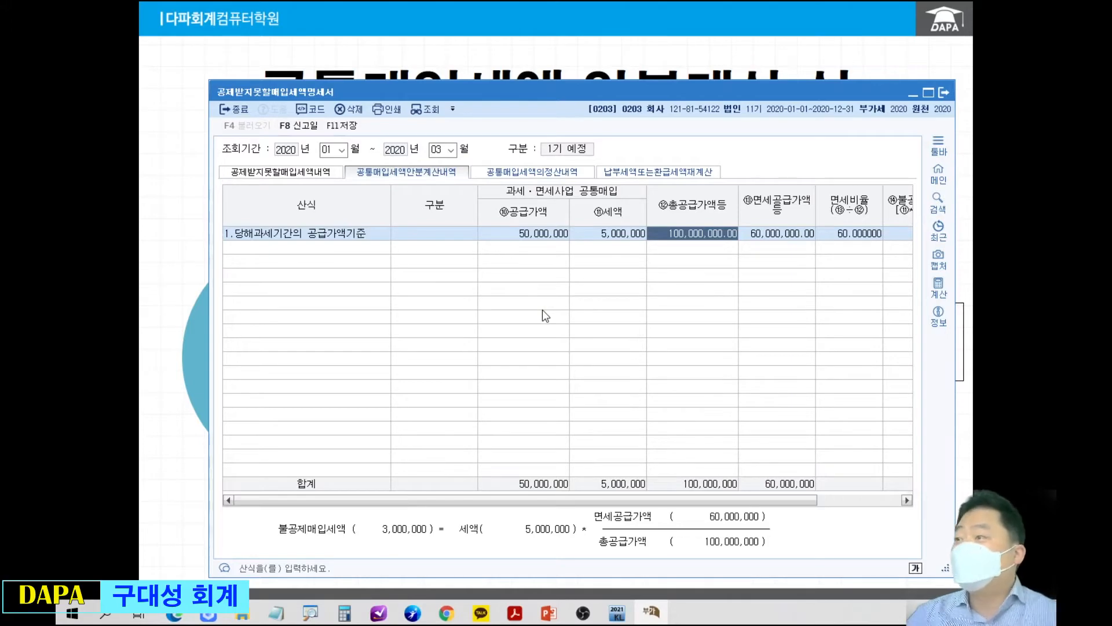
double_click(631, 86)
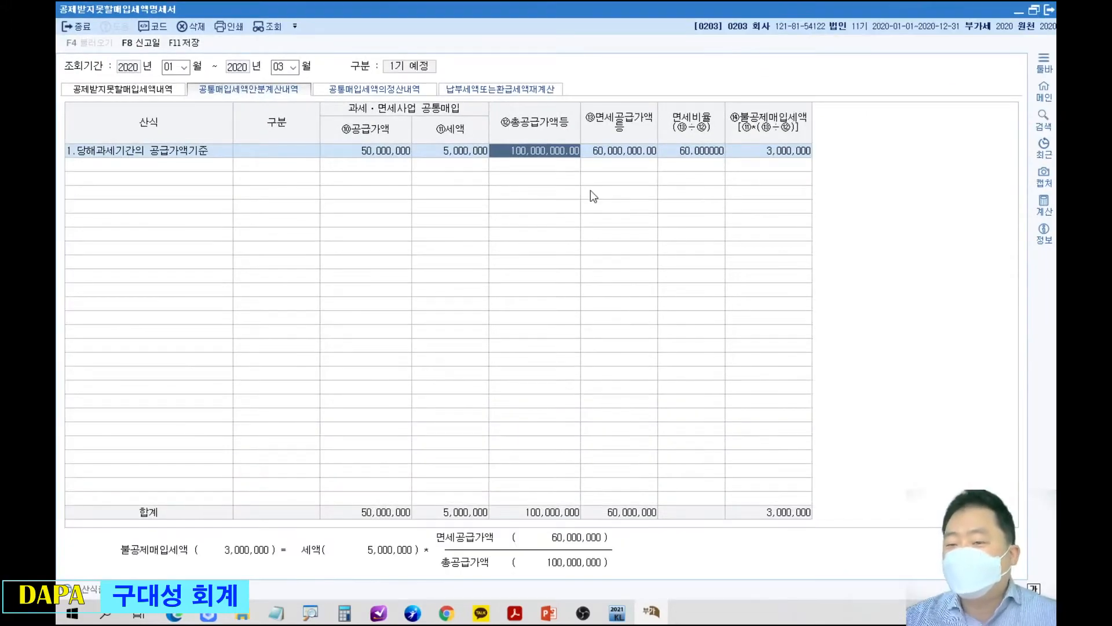
Draw a red horizontal box divided into five cells across the empty rows of the grid.
mouse_move(293, 202)
left_mouse_down()
mouse_move(335, 236)
mouse_move(732, 240)
left_mouse_up()
left_click_drag(390, 202, 390, 241)
left_click_drag(490, 202, 490, 241)
left_click_drag(593, 202, 593, 237)
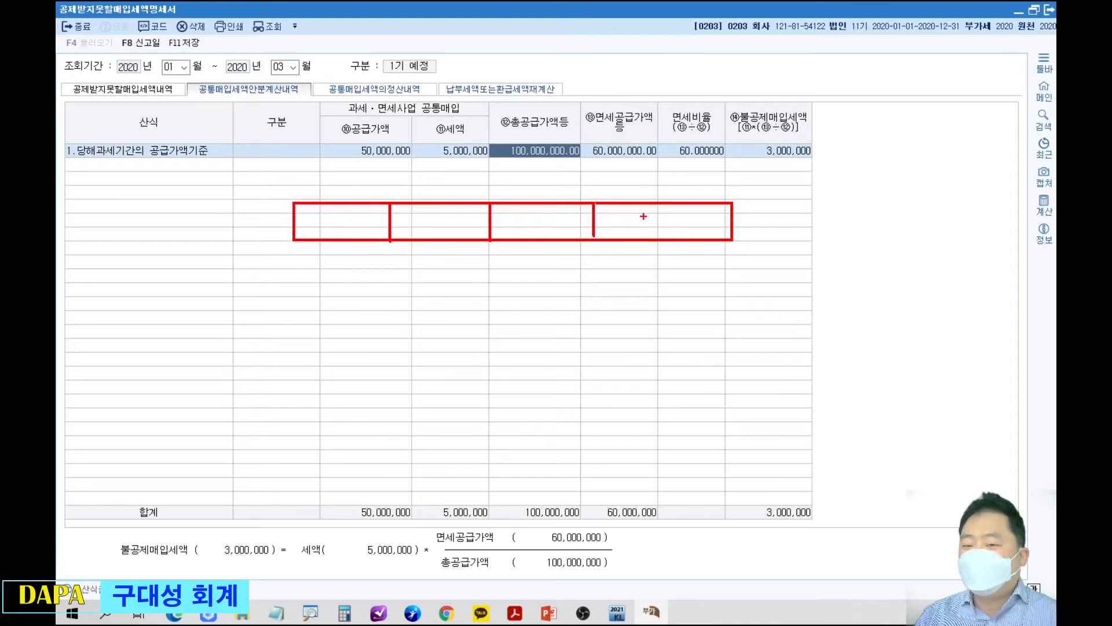
left_click_drag(665, 203, 666, 238)
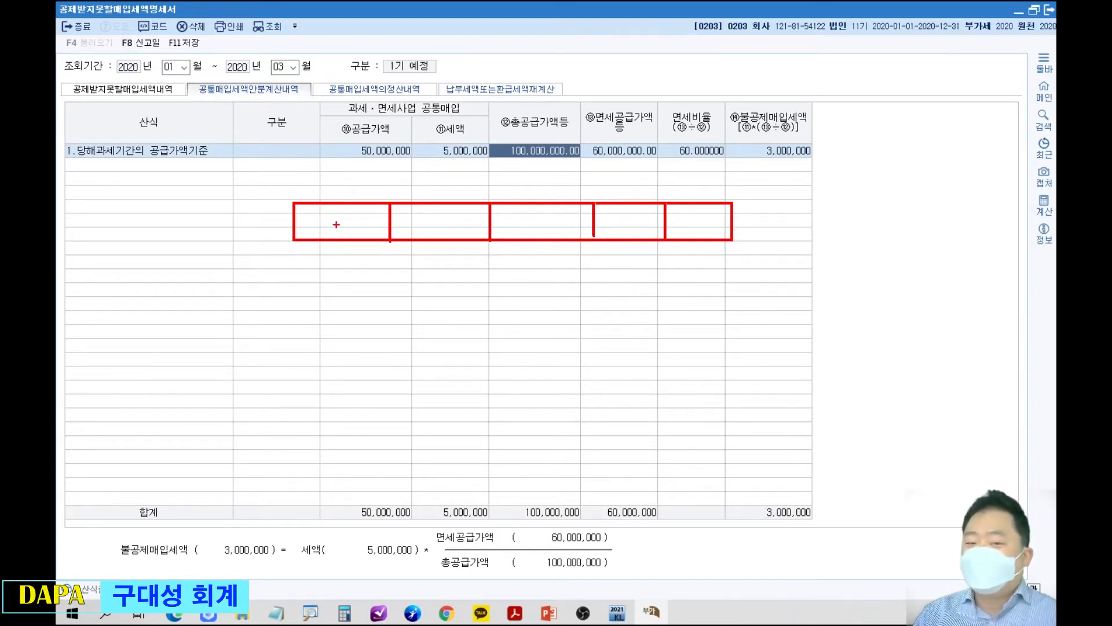
Label the drawn cells 10, 11, 12, ... and 9, and link the numbered cells by lines to a circle below.
mouse_move(323, 211)
left_mouse_down()
mouse_move(322, 231)
mouse_move(338, 215)
mouse_move(429, 356)
mouse_move(472, 339)
mouse_move(441, 387)
left_mouse_up()
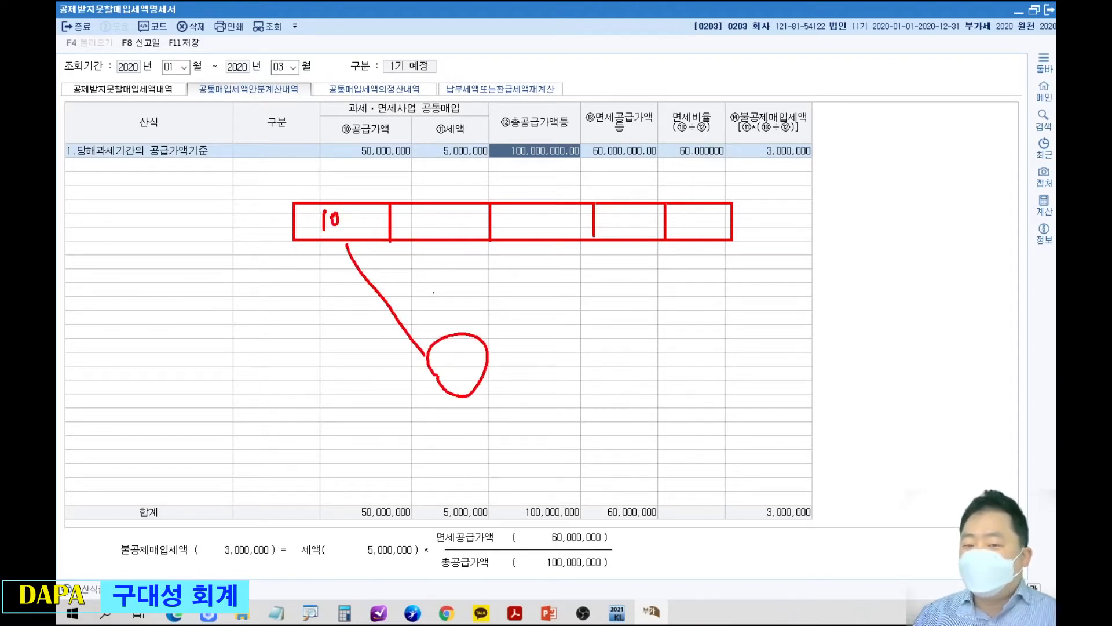
left_click_drag(433, 212, 434, 230)
left_click_drag(444, 212, 445, 229)
left_click_drag(450, 250, 460, 329)
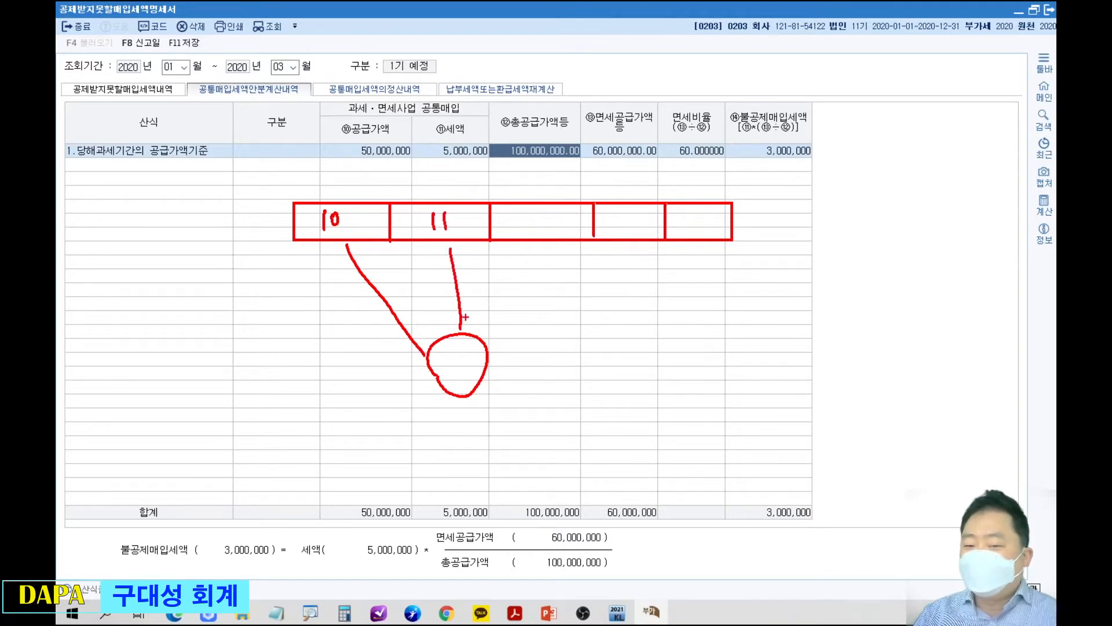
mouse_move(533, 213)
left_mouse_down()
mouse_move(531, 229)
mouse_move(549, 230)
left_mouse_up()
left_click_drag(538, 254, 497, 323)
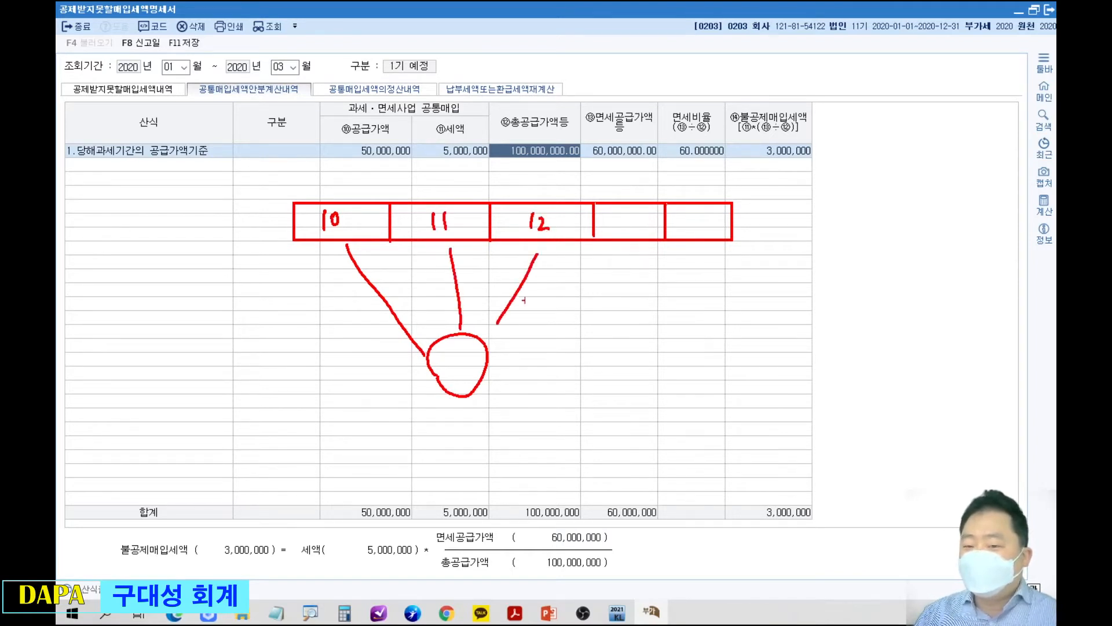
left_click(625, 224)
left_click(636, 224)
left_click_drag(700, 214, 696, 234)
left_click_drag(689, 241, 510, 351)
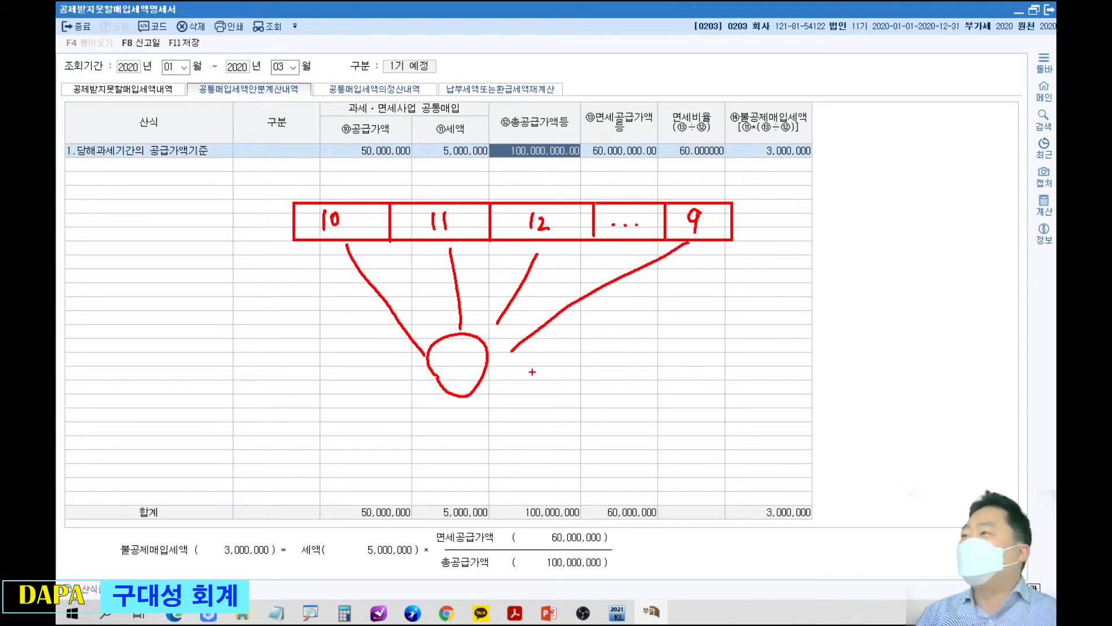
Circle cells 11 and 10, write 100만 above cell 10 and draw an arrow from it to the lower circle.
mouse_move(422, 197)
left_mouse_down()
mouse_move(432, 188)
mouse_move(404, 215)
mouse_move(441, 189)
left_mouse_up()
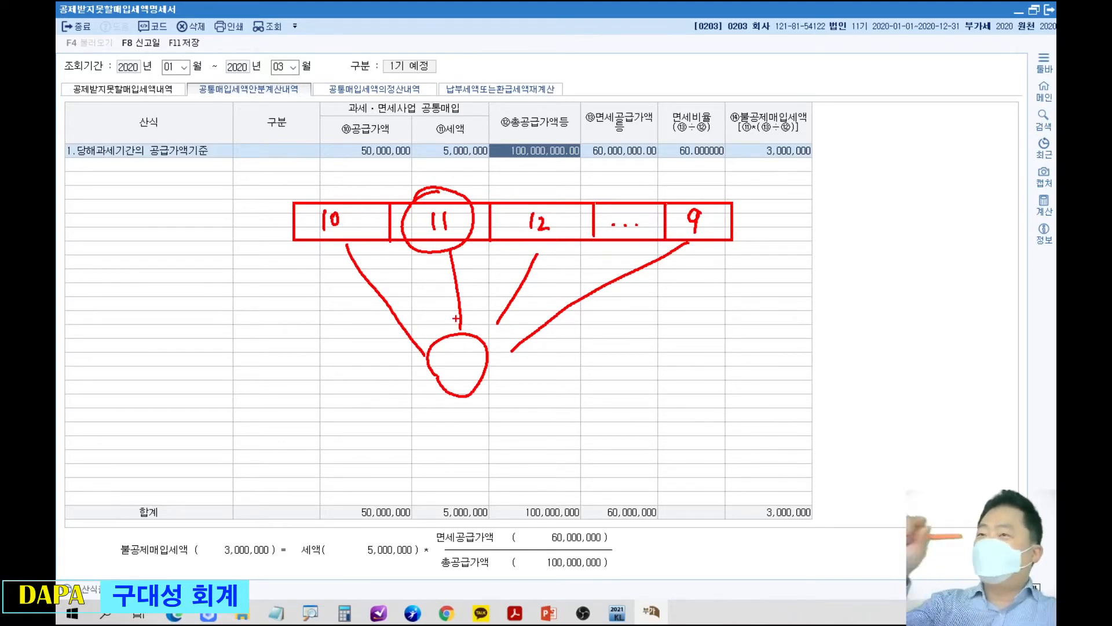
mouse_move(340, 185)
left_mouse_down()
mouse_move(346, 234)
mouse_move(355, 209)
left_mouse_up()
mouse_move(319, 152)
left_mouse_down()
mouse_move(319, 170)
mouse_move(345, 157)
mouse_move(360, 173)
left_mouse_up()
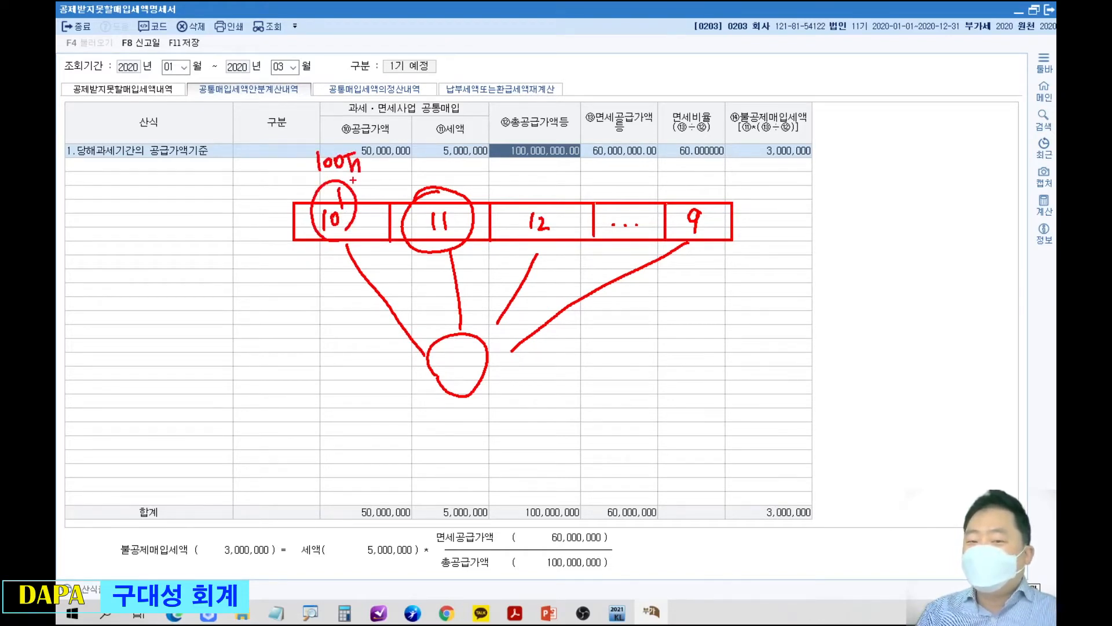
left_click_drag(362, 237, 429, 339)
left_click_drag(411, 332, 431, 339)
left_click_drag(434, 301, 430, 340)
Write 20만 above cell 11, draw an arrow from it to the lower circle and add dots above the following cells.
mouse_move(429, 162)
left_mouse_down()
mouse_move(444, 172)
mouse_move(466, 160)
left_mouse_up()
left_click_drag(459, 161, 467, 175)
left_click_drag(464, 243, 465, 327)
left_click(526, 168)
left_click(586, 175)
left_click(621, 173)
Circle cell 9 and handwrite notes beside the diagram, including an underlined 정산.
mouse_move(714, 250)
left_mouse_down()
mouse_move(709, 194)
mouse_move(705, 253)
left_mouse_up()
mouse_move(770, 191)
left_mouse_down()
mouse_move(784, 190)
mouse_move(794, 220)
left_mouse_up()
mouse_move(779, 223)
left_mouse_down()
mouse_move(775, 242)
mouse_move(803, 230)
mouse_move(815, 239)
left_mouse_up()
left_click_drag(848, 202, 875, 229)
mouse_move(872, 212)
left_mouse_down()
mouse_move(888, 207)
mouse_move(885, 227)
left_mouse_up()
left_click_drag(906, 202, 903, 219)
left_click_drag(907, 210, 921, 222)
mouse_move(922, 209)
left_mouse_down()
mouse_move(933, 206)
mouse_move(928, 234)
left_mouse_up()
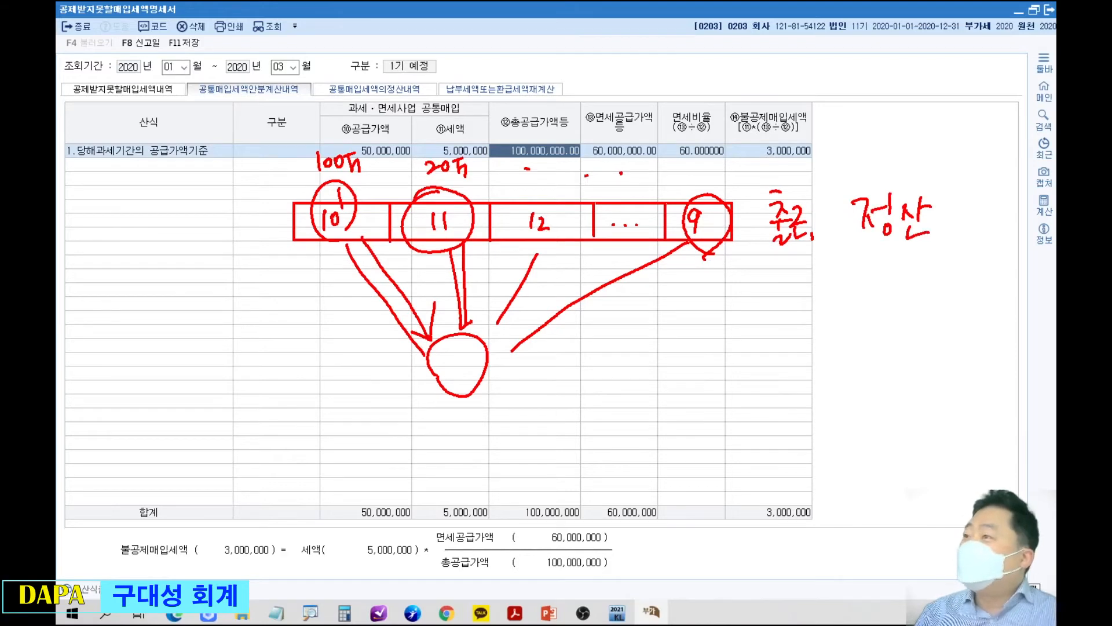
left_click_drag(851, 252, 936, 251)
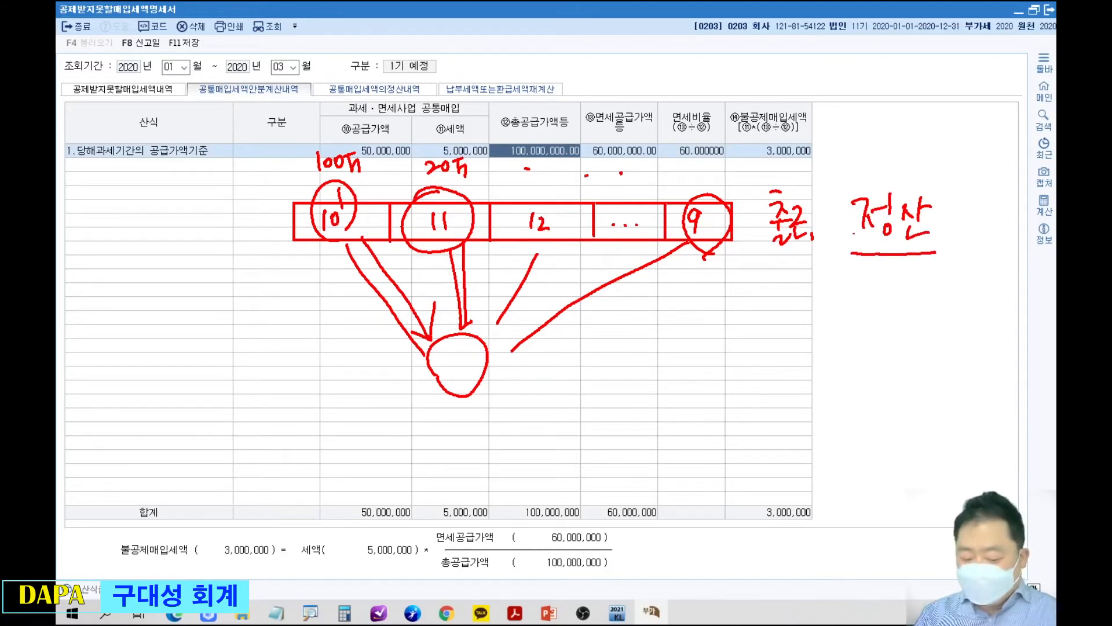
Circle the row of amounts and the lower circle in blue, add double strokes at both ends of the row and erase the drawing.
mouse_move(356, 186)
left_mouse_down()
mouse_move(340, 140)
mouse_move(642, 139)
mouse_move(658, 181)
mouse_move(342, 191)
left_mouse_up()
mouse_move(461, 389)
left_mouse_down()
mouse_move(496, 362)
mouse_move(483, 403)
left_mouse_up()
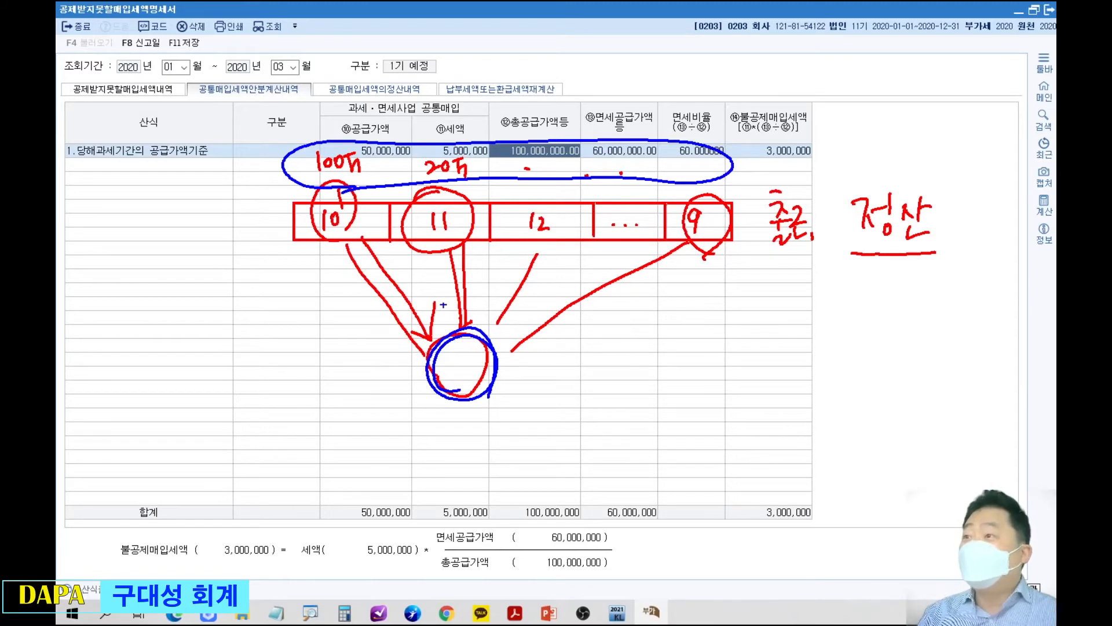
left_click_drag(292, 119, 264, 160)
left_click_drag(294, 119, 274, 175)
left_click_drag(739, 176, 731, 193)
left_click_drag(746, 177, 735, 199)
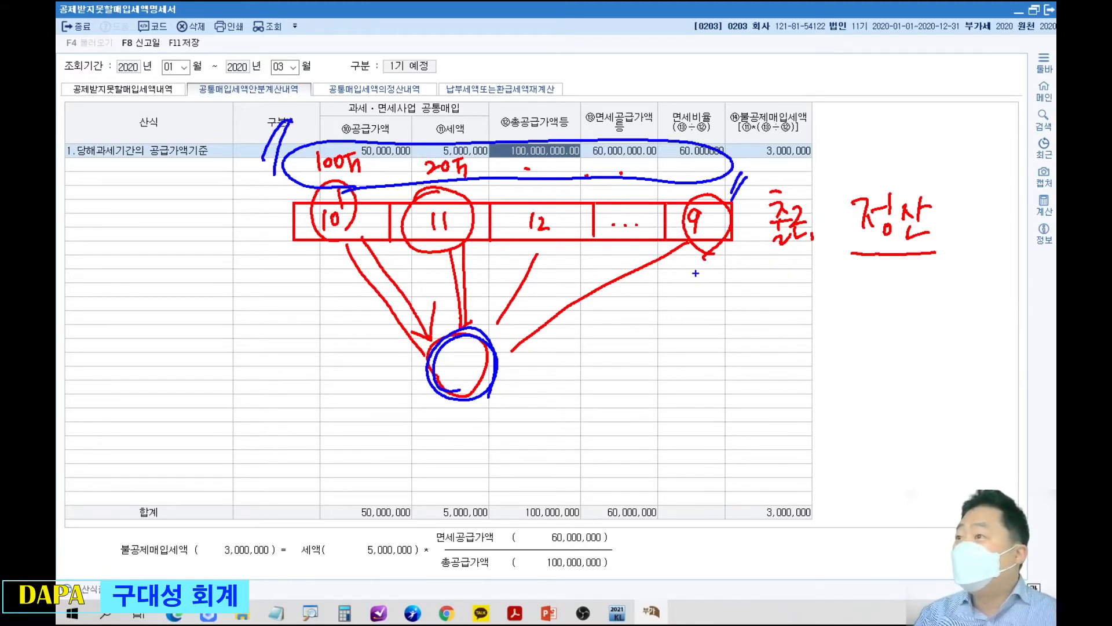
key("e")
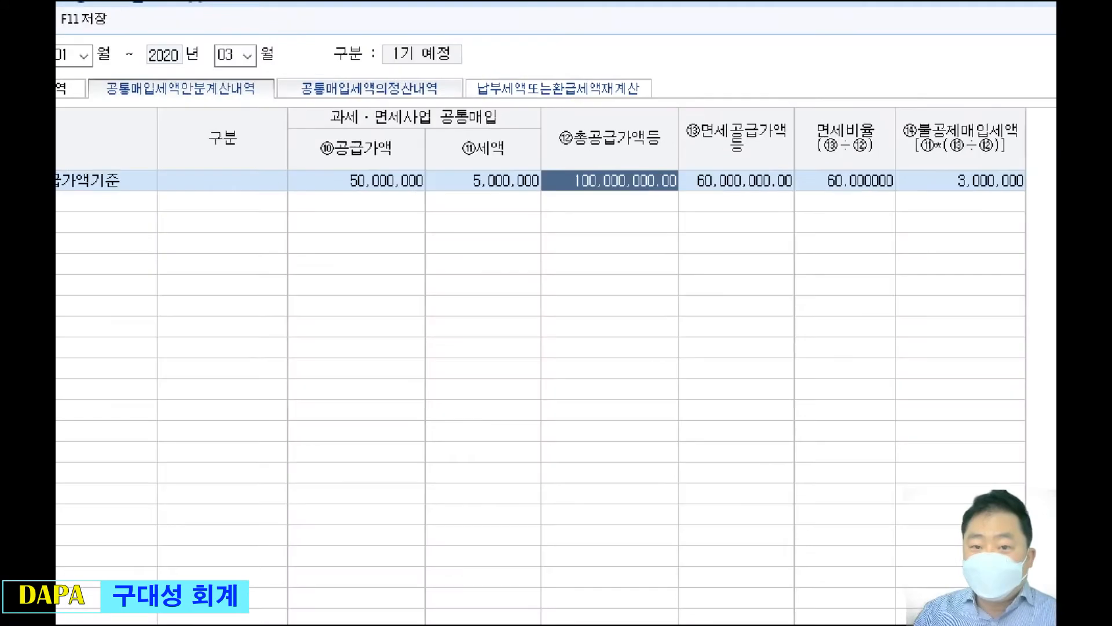
Draw a blue two-part timeline across the grid labelled 1기예정 and 1기확정, with 안분 written under the first part.
mouse_move(400, 105)
left_mouse_down()
mouse_move(387, 69)
mouse_move(417, 106)
mouse_move(388, 104)
left_mouse_up()
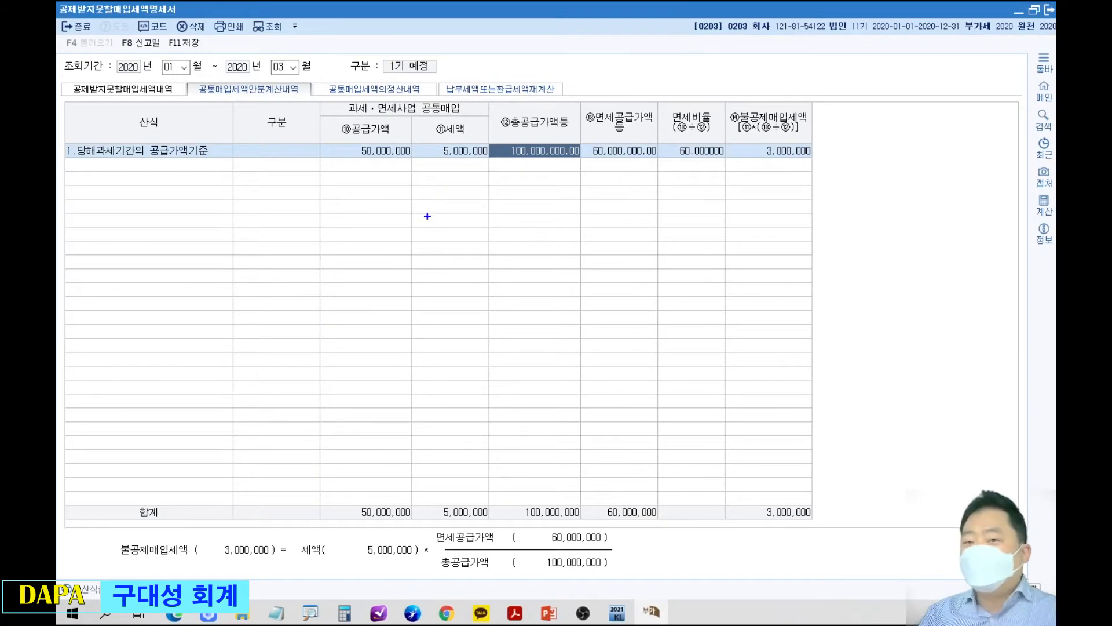
mouse_move(305, 215)
left_mouse_down()
mouse_move(305, 250)
mouse_move(750, 228)
mouse_move(752, 245)
mouse_move(746, 234)
mouse_move(737, 242)
left_mouse_up()
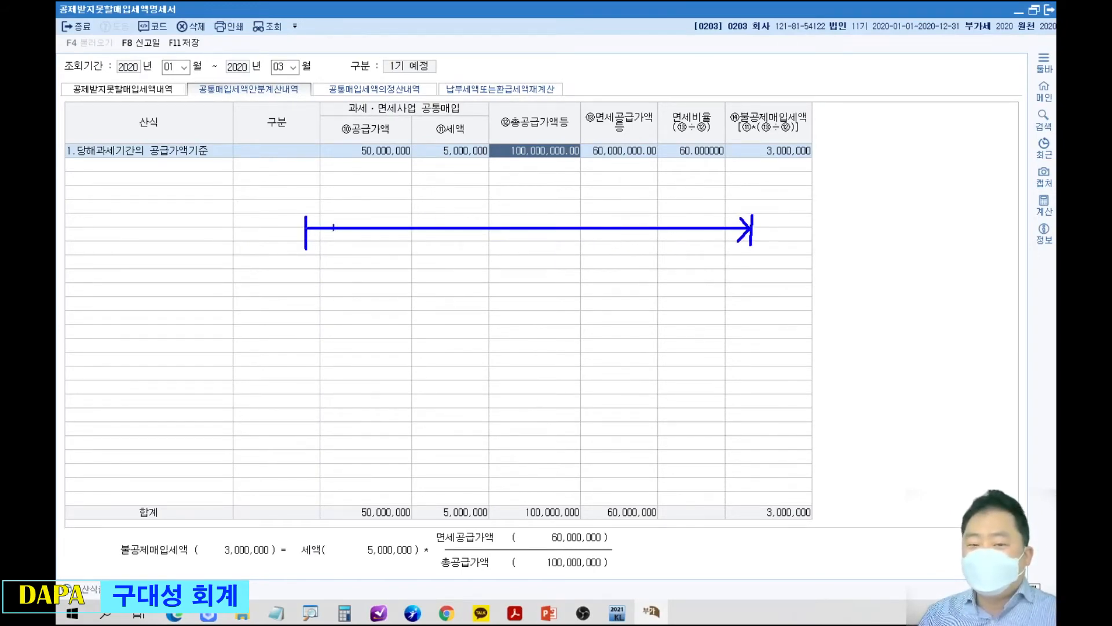
left_click_drag(321, 217, 322, 243)
left_click_drag(515, 216, 518, 246)
mouse_move(393, 189)
left_mouse_down()
mouse_move(409, 206)
mouse_move(455, 184)
mouse_move(467, 209)
left_mouse_up()
mouse_move(403, 246)
left_mouse_down()
mouse_move(423, 242)
mouse_move(455, 266)
left_mouse_up()
mouse_move(602, 177)
left_mouse_down()
mouse_move(627, 204)
mouse_move(637, 184)
mouse_move(641, 209)
mouse_move(666, 191)
mouse_move(684, 208)
left_mouse_up()
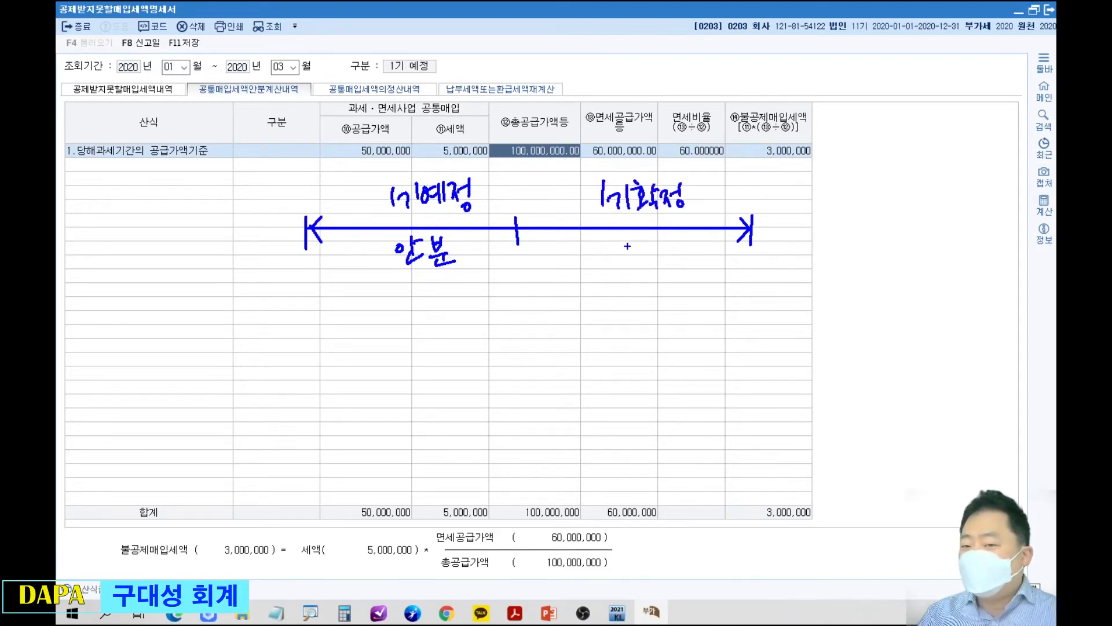
Draw a blue arc with an X under the 1기확정 part of the timeline and undo these strokes.
mouse_move(523, 229)
left_mouse_down()
mouse_move(562, 251)
mouse_move(664, 255)
mouse_move(712, 229)
left_mouse_up()
left_click_drag(641, 263, 628, 284)
left_click_drag(641, 273, 656, 285)
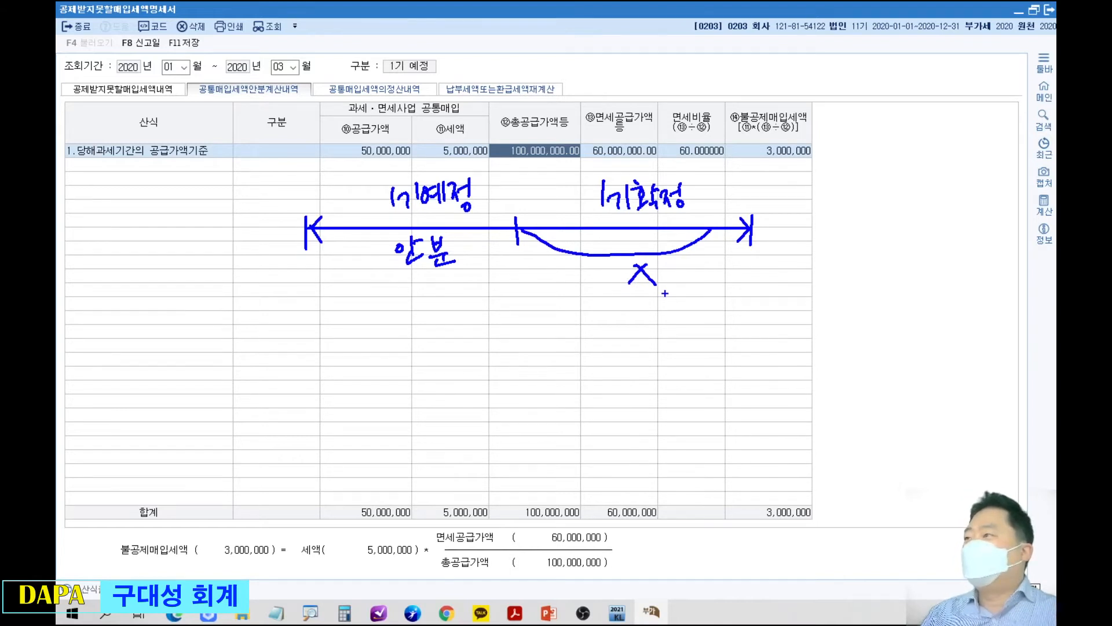
key("ctrl+z")
key("ctrl+z")
key("ctrl+z")
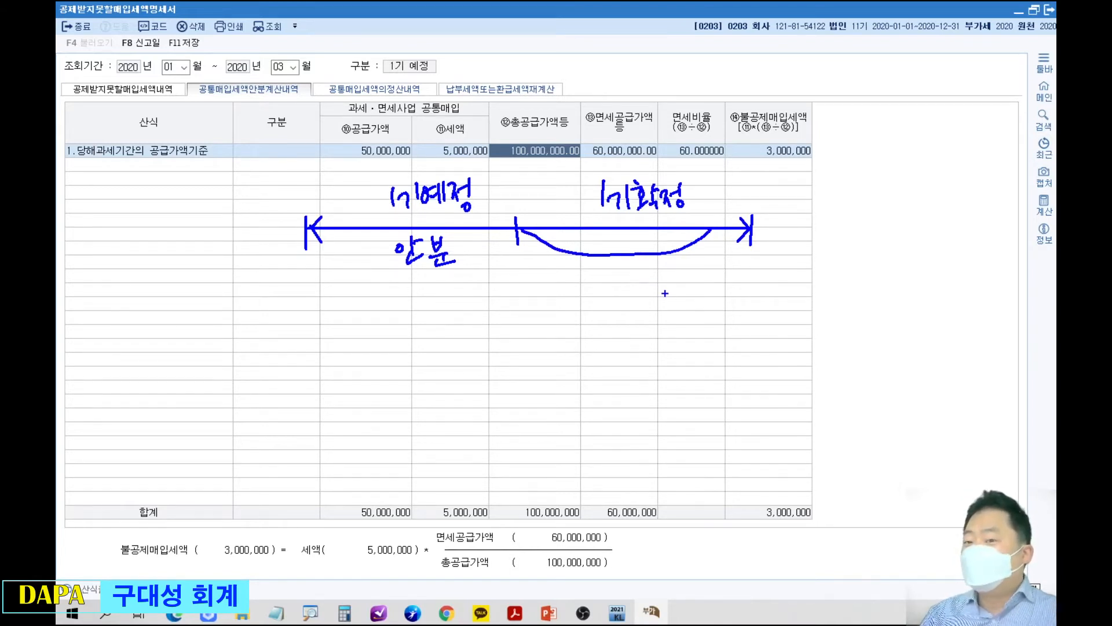
Draw a blue arc beneath the whole timeline, and add red arcs to both parts plus a small red circle on 1기확정.
mouse_move(746, 235)
left_mouse_down()
mouse_move(713, 280)
mouse_move(581, 337)
mouse_move(421, 346)
mouse_move(346, 279)
mouse_move(328, 240)
left_mouse_up()
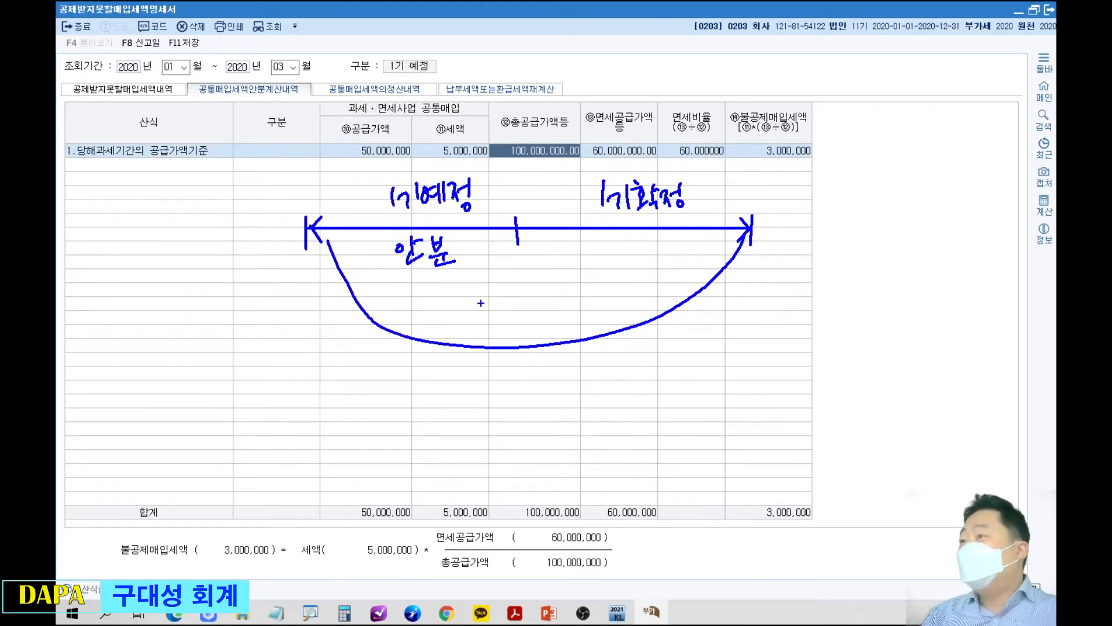
key("r")
mouse_move(333, 235)
left_mouse_down()
mouse_move(373, 214)
mouse_move(446, 207)
mouse_move(491, 220)
left_mouse_up()
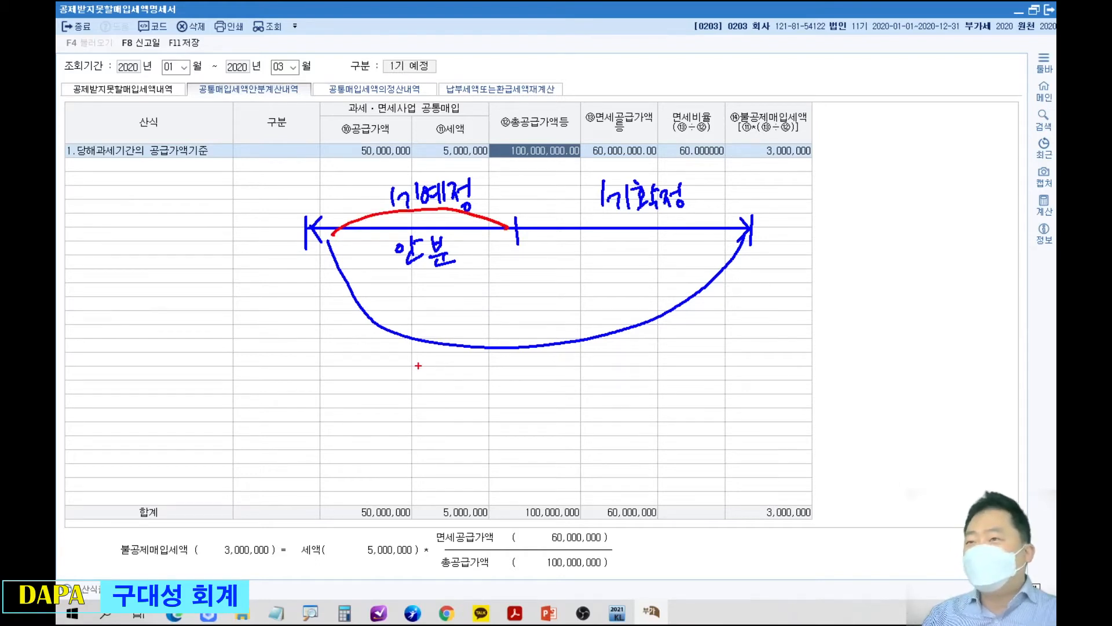
left_click_drag(614, 243, 628, 242)
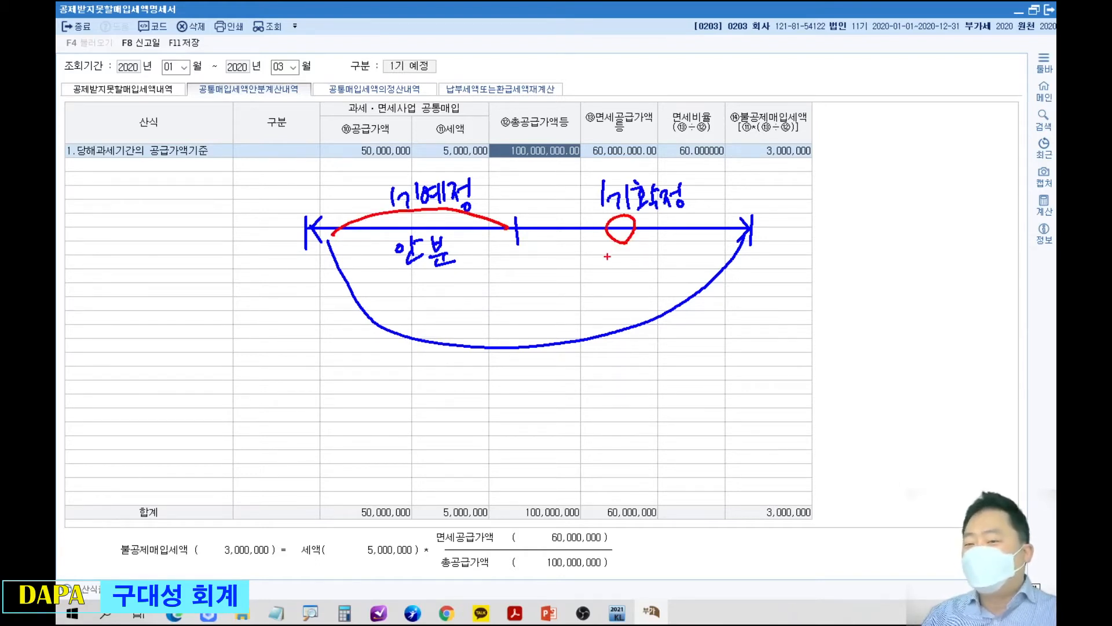
mouse_move(523, 232)
left_mouse_down()
mouse_move(629, 261)
mouse_move(710, 238)
left_mouse_up()
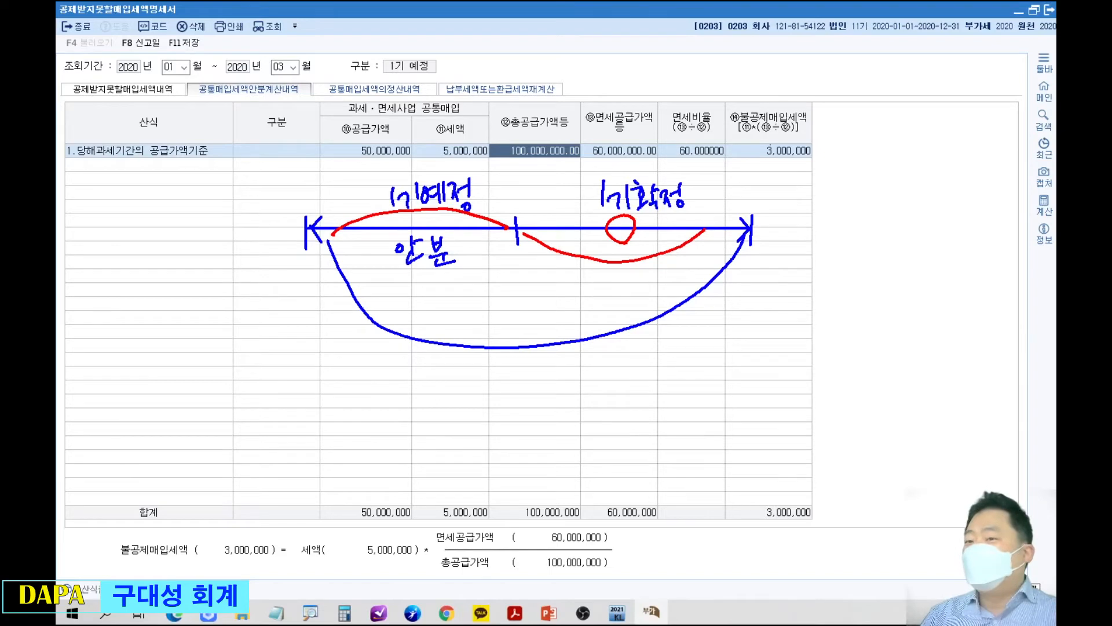
Handwrite A비율 and 면 in red beside the grid and circle the 면세비율 column header.
mouse_move(822, 150)
left_mouse_down()
mouse_move(836, 174)
mouse_move(878, 145)
mouse_move(895, 182)
mouse_move(844, 228)
mouse_move(866, 222)
mouse_move(867, 231)
left_mouse_up()
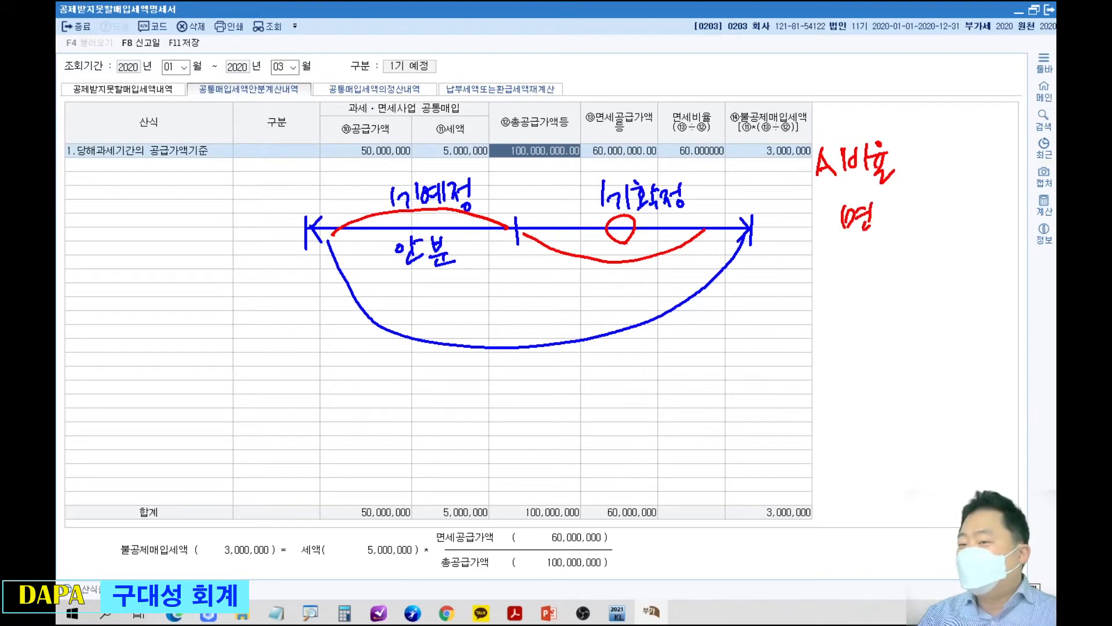
mouse_move(701, 136)
left_mouse_down()
mouse_move(716, 98)
mouse_move(721, 138)
left_mouse_up()
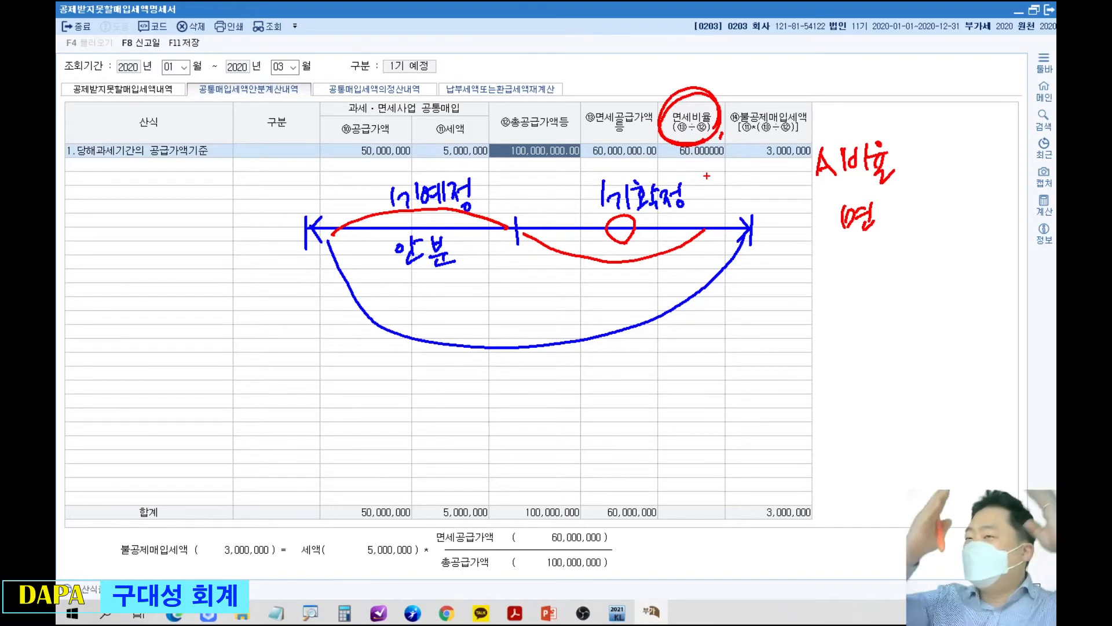
Draw a red line above the grid split into four segments with circles, plus signs below and one arc spanning all segments.
left_click_drag(265, 100, 659, 99)
left_click_drag(322, 81, 322, 116)
mouse_move(372, 83)
left_mouse_down()
mouse_move(372, 115)
mouse_move(358, 99)
left_mouse_up()
mouse_move(435, 80)
left_mouse_down()
mouse_move(435, 118)
mouse_move(413, 96)
left_mouse_up()
mouse_move(490, 79)
left_mouse_down()
mouse_move(488, 117)
mouse_move(472, 87)
mouse_move(474, 98)
left_mouse_up()
left_click_drag(552, 82, 552, 116)
mouse_move(521, 72)
left_mouse_down()
mouse_move(513, 87)
mouse_move(533, 97)
left_mouse_up()
left_click_drag(370, 131, 438, 124)
mouse_move(566, 97)
left_mouse_down()
mouse_move(447, 39)
mouse_move(333, 98)
left_mouse_up()
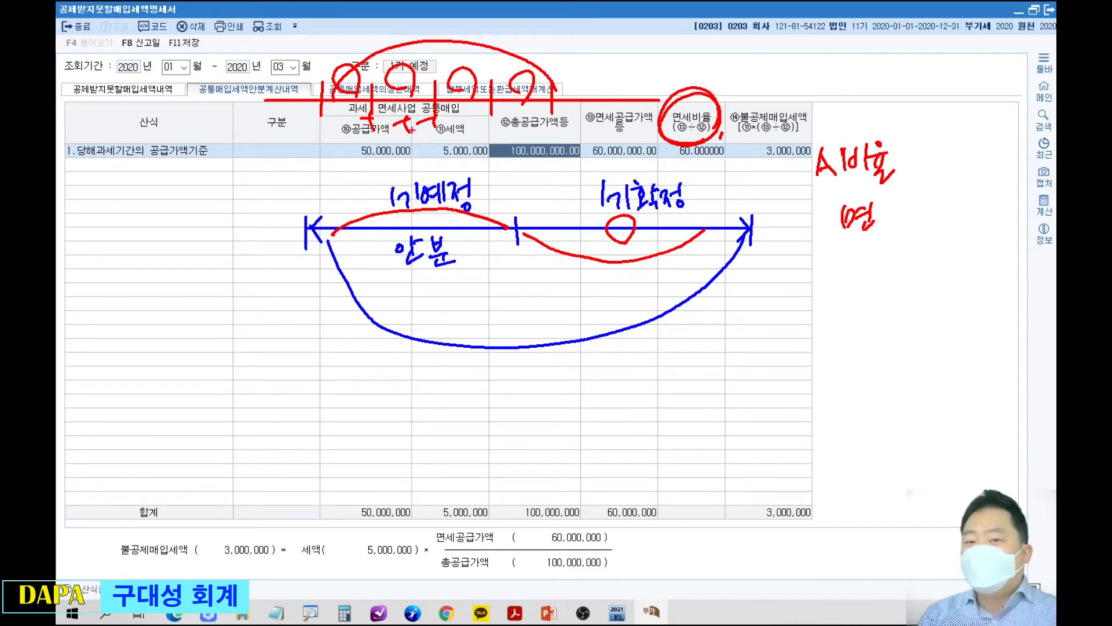
Draw red tails down from the circles of the four segments and add four short vertical marks beneath them.
left_click_drag(343, 106, 335, 183)
left_click_drag(439, 149, 440, 174)
left_click_drag(482, 101, 484, 129)
left_click_drag(508, 158, 509, 186)
left_click_drag(533, 102, 541, 146)
left_click_drag(552, 174, 551, 209)
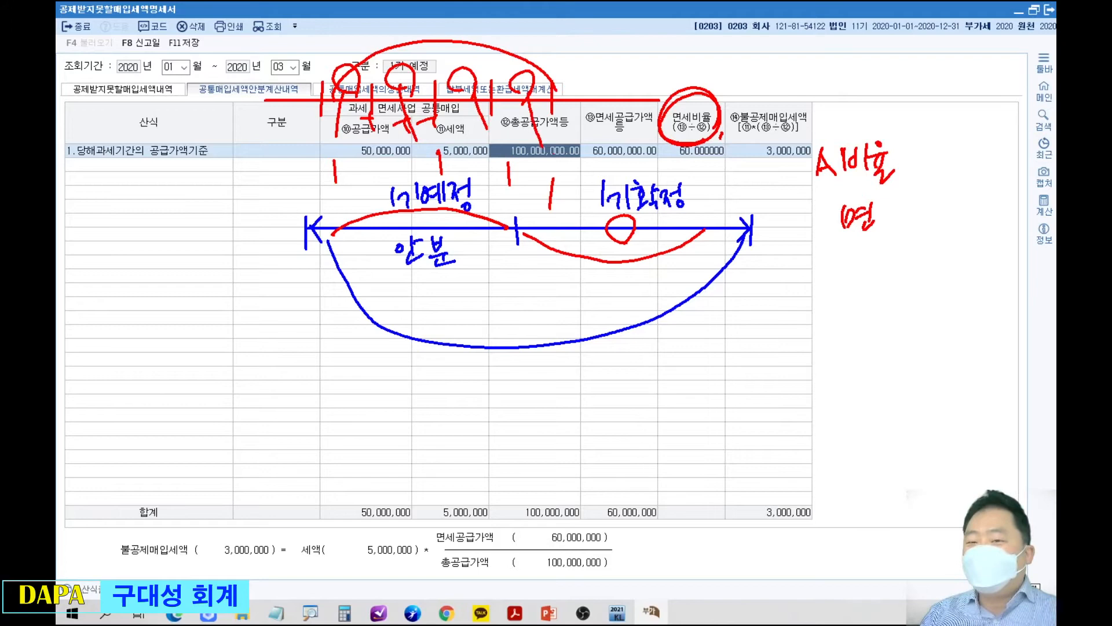
Enclose the four segments in a red ellipse with extra arcs and handwrite a circled 4 at each end of the sketch.
mouse_move(542, 125)
left_mouse_down()
mouse_move(417, 154)
mouse_move(530, 145)
left_mouse_up()
mouse_move(186, 186)
left_mouse_down()
mouse_move(182, 210)
mouse_move(210, 203)
left_mouse_up()
left_click_drag(202, 183, 197, 228)
mouse_move(165, 214)
left_mouse_down()
mouse_move(200, 242)
mouse_move(219, 238)
left_mouse_up()
left_click_drag(547, 95, 338, 79)
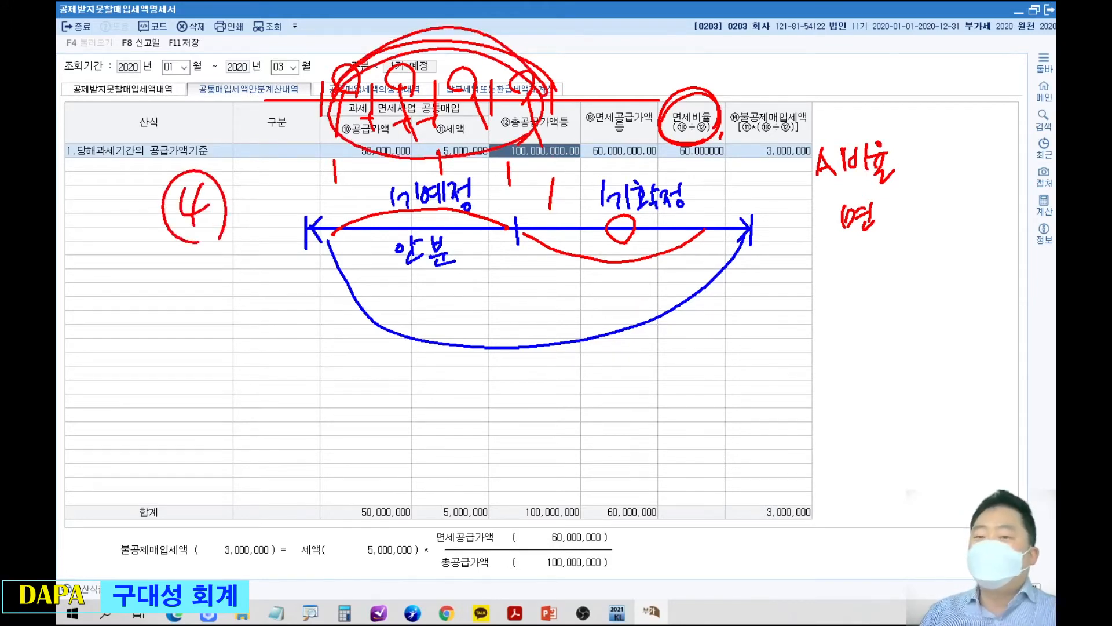
left_click_drag(602, 38, 597, 62)
mouse_move(608, 66)
left_mouse_down()
mouse_move(573, 48)
mouse_move(601, 92)
left_mouse_up()
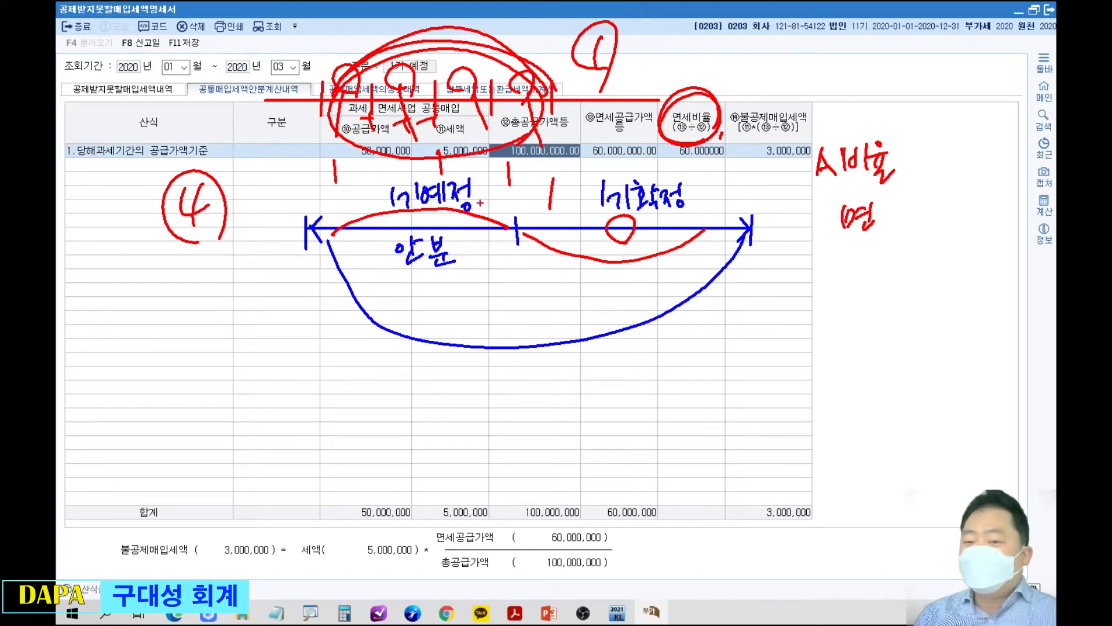
Cross out the 1기예정 label with a red X and circle 안분 and retrace the whole-period arc in red.
left_click_drag(480, 158, 411, 222)
left_click_drag(413, 167, 473, 214)
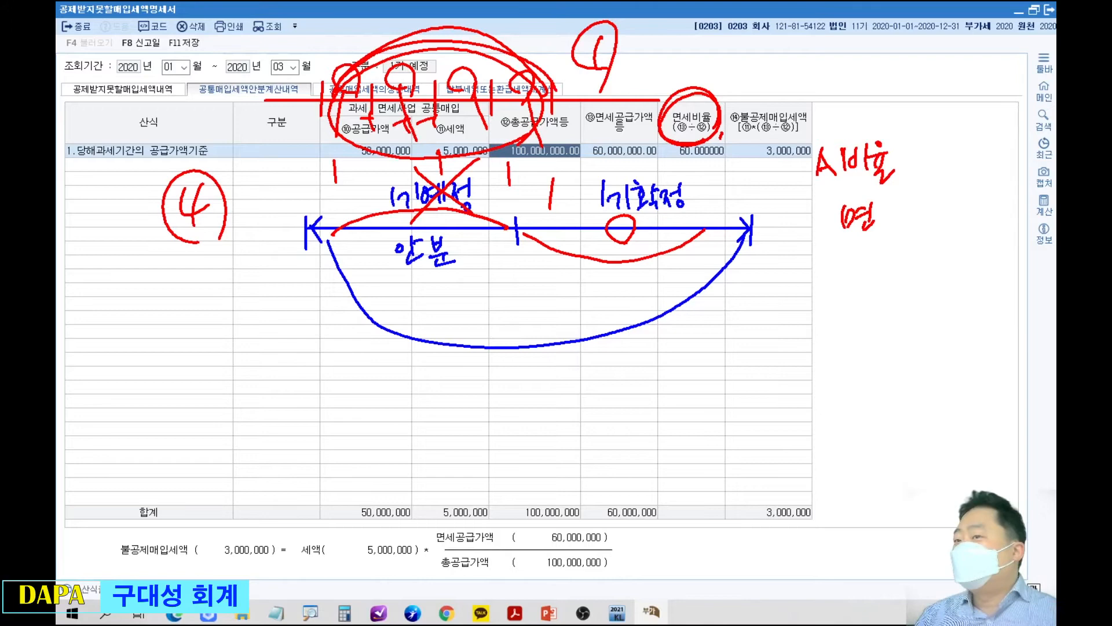
mouse_move(743, 230)
left_mouse_down()
mouse_move(685, 292)
mouse_move(435, 341)
mouse_move(309, 236)
mouse_move(536, 343)
mouse_move(744, 232)
mouse_move(535, 345)
mouse_move(318, 293)
mouse_move(287, 242)
mouse_move(329, 220)
mouse_move(332, 246)
mouse_move(464, 279)
left_mouse_up()
Handwrite 기불공제 in red below the timeline with 기 circled, and link it to a vertical note with a circled word beside it.
mouse_move(320, 383)
left_mouse_down()
mouse_move(334, 377)
mouse_move(360, 416)
mouse_move(371, 383)
mouse_move(382, 387)
mouse_move(376, 414)
mouse_move(398, 382)
mouse_move(394, 406)
mouse_move(440, 405)
left_mouse_up()
mouse_move(354, 399)
left_mouse_down()
mouse_move(319, 400)
mouse_move(348, 416)
left_mouse_up()
mouse_move(231, 298)
left_mouse_down()
mouse_move(231, 321)
mouse_move(241, 316)
left_mouse_up()
mouse_move(238, 356)
left_mouse_down()
mouse_move(248, 348)
mouse_move(247, 368)
left_mouse_up()
mouse_move(231, 279)
left_mouse_down()
mouse_move(263, 369)
mouse_move(317, 359)
left_mouse_up()
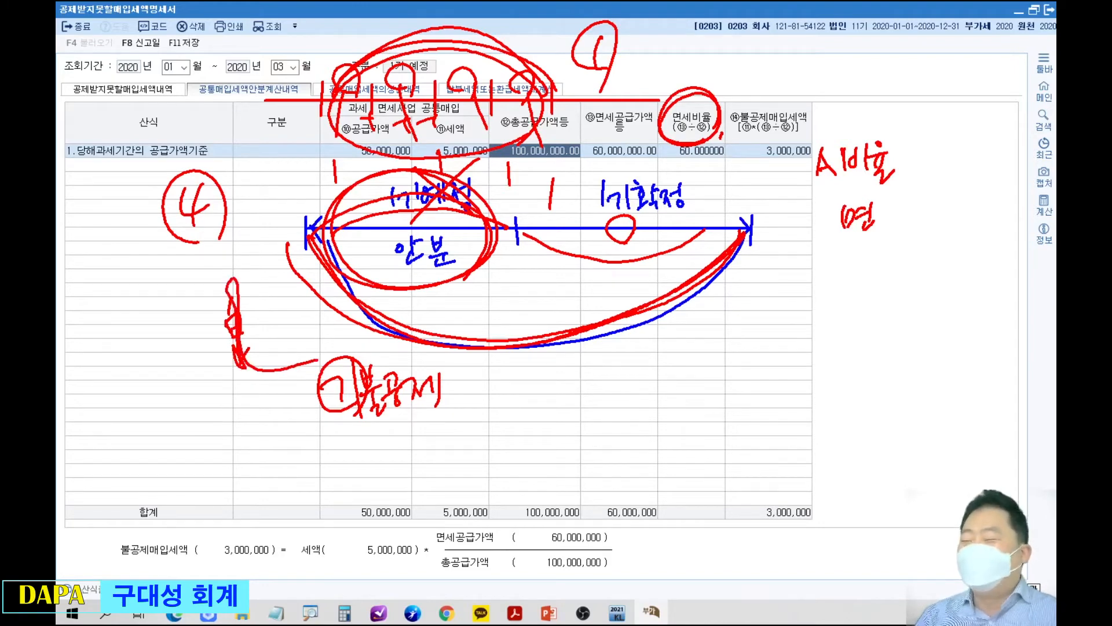
mouse_move(142, 268)
left_mouse_down()
mouse_move(144, 305)
mouse_move(156, 295)
mouse_move(150, 309)
mouse_move(187, 307)
mouse_move(207, 331)
left_mouse_up()
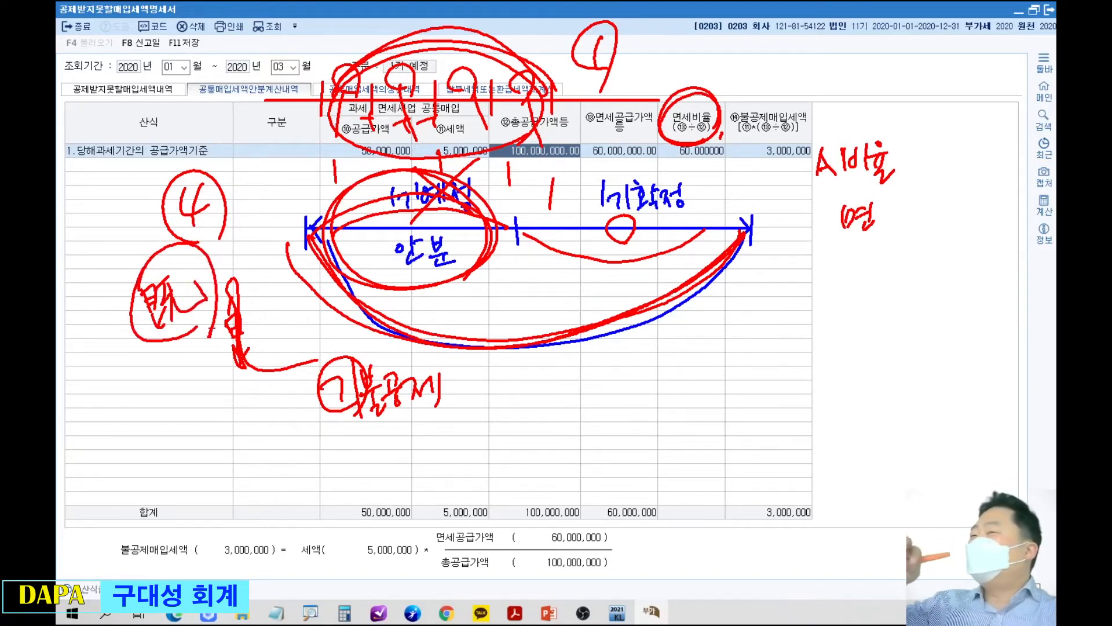
Handwrite circled red figures: 100 for the whole-period arc, 10 beside the 안분 part and 90 beside 1기확정.
left_click_drag(665, 374, 701, 384)
left_click_drag(652, 326, 695, 381)
mouse_move(731, 356)
left_mouse_down()
mouse_move(729, 381)
mouse_move(746, 357)
left_mouse_up()
left_click_drag(776, 349, 775, 351)
mouse_move(780, 312)
left_mouse_down()
mouse_move(775, 396)
mouse_move(753, 316)
left_mouse_up()
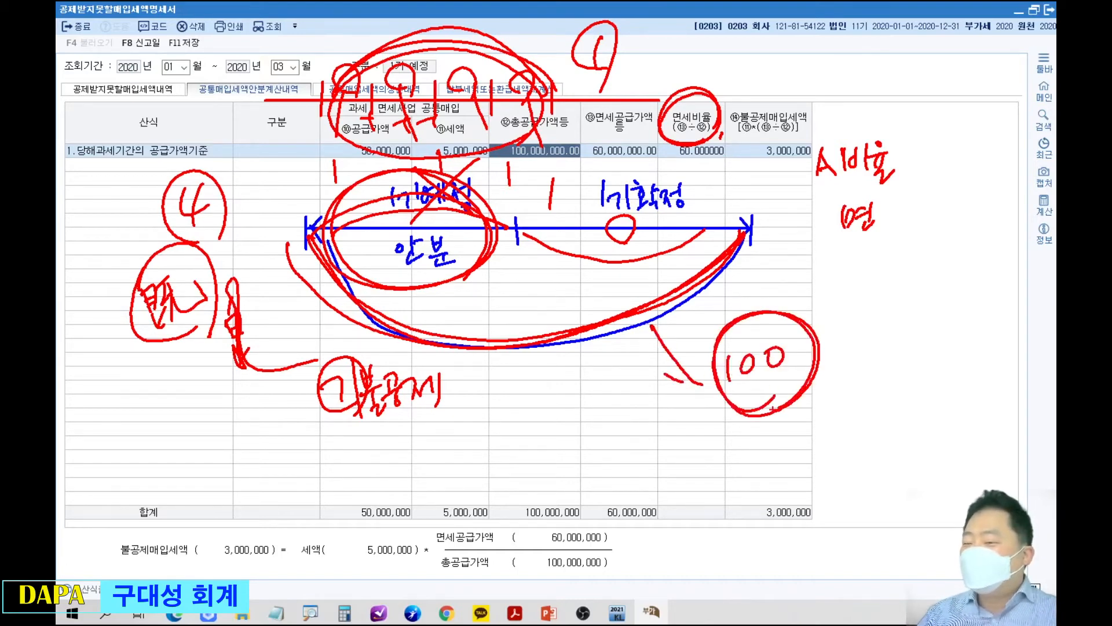
left_click_drag(469, 270, 486, 291)
mouse_move(501, 282)
left_mouse_down()
mouse_move(500, 296)
mouse_move(514, 279)
left_mouse_up()
mouse_move(507, 259)
left_mouse_down()
mouse_move(514, 305)
mouse_move(530, 303)
left_mouse_up()
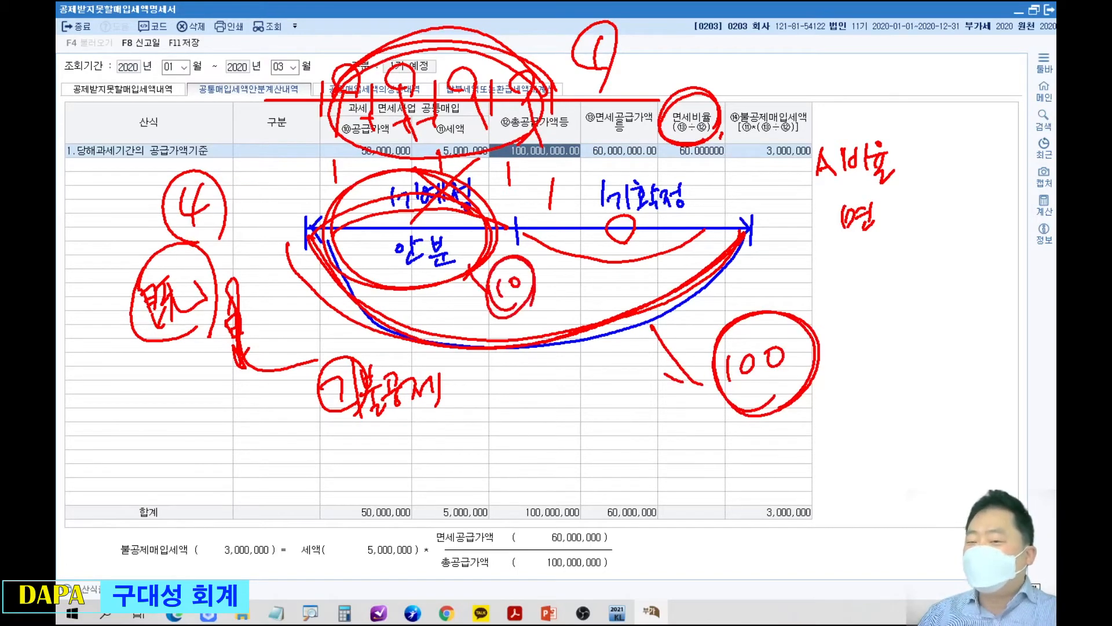
mouse_move(707, 185)
left_mouse_down()
mouse_move(689, 191)
mouse_move(702, 210)
left_mouse_up()
mouse_move(722, 184)
left_mouse_down()
mouse_move(689, 217)
mouse_move(715, 159)
left_mouse_up()
left_click_drag(714, 237, 719, 233)
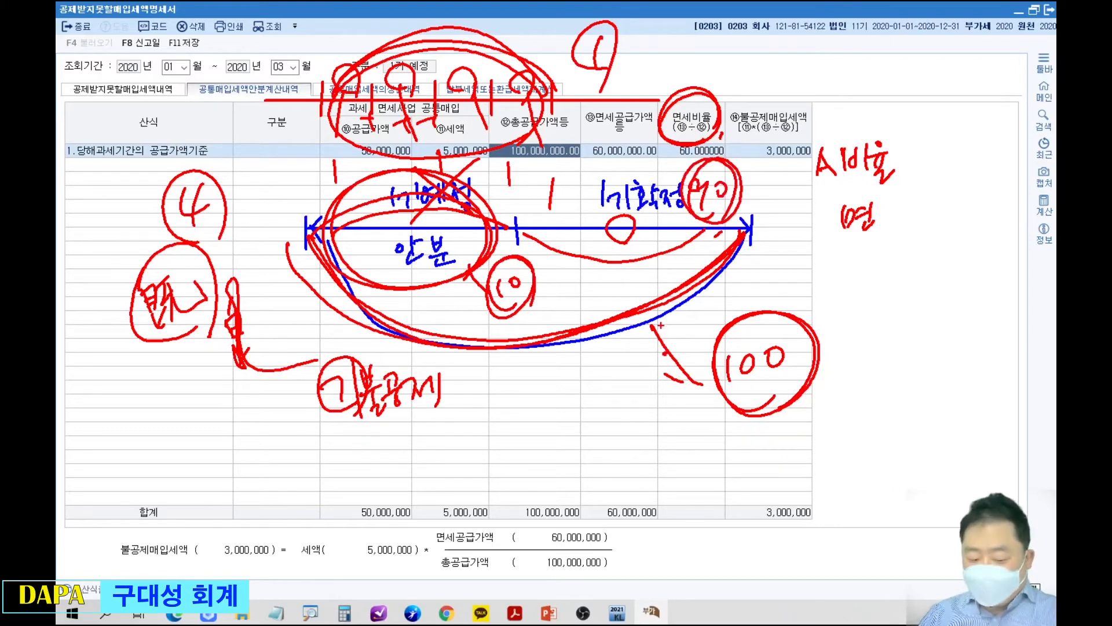
Clear all annotations and draw a new blue horizontal timeline with end marks and a tick in the middle.
key("Escape")
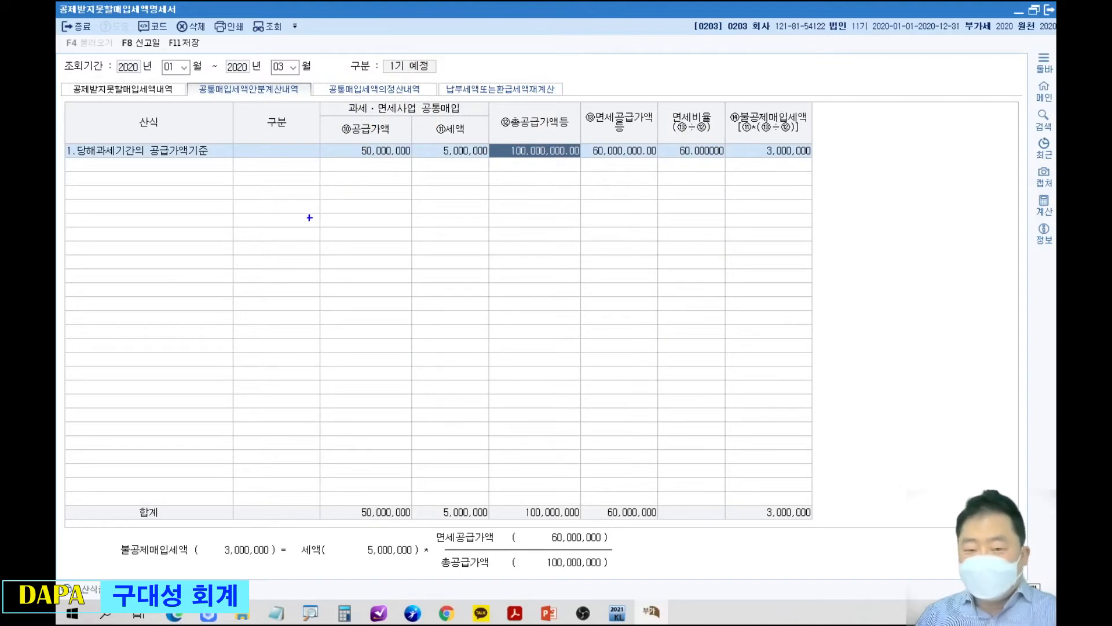
mouse_move(275, 206)
left_mouse_down()
mouse_move(278, 226)
mouse_move(810, 215)
mouse_move(812, 195)
mouse_move(810, 223)
left_mouse_up()
key("ctrl+z")
left_click_drag(550, 203, 549, 229)
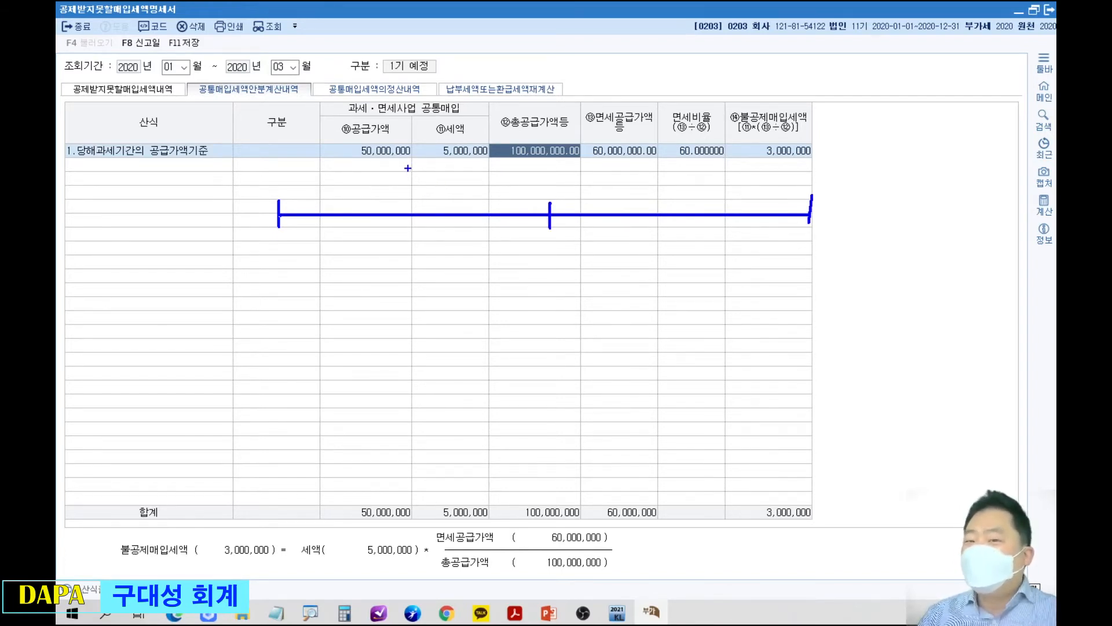
Handwrite the formula 공매입 × 면공/총공 in blue above the first half of the timeline and circle it.
mouse_move(343, 178)
left_mouse_down()
mouse_move(358, 200)
mouse_move(384, 202)
mouse_move(394, 188)
left_mouse_up()
left_click_drag(396, 175, 402, 205)
mouse_move(409, 180)
left_mouse_down()
mouse_move(407, 197)
mouse_move(483, 186)
mouse_move(446, 193)
mouse_move(474, 205)
left_mouse_up()
mouse_move(461, 207)
left_mouse_down()
mouse_move(476, 207)
mouse_move(451, 171)
mouse_move(484, 172)
mouse_move(479, 180)
left_mouse_up()
left_click_drag(481, 184, 503, 185)
mouse_move(405, 145)
left_mouse_down()
mouse_move(478, 227)
mouse_move(423, 145)
left_mouse_up()
Draw blue arcs under the first half and the whole timeline, and handwrite 공매입 × 면공/총공 below the larger arc.
mouse_move(279, 218)
left_mouse_down()
mouse_move(359, 255)
mouse_move(530, 218)
left_mouse_up()
left_click_drag(416, 253, 417, 255)
mouse_move(278, 220)
left_mouse_down()
mouse_move(527, 376)
mouse_move(762, 279)
mouse_move(803, 217)
left_mouse_up()
mouse_move(481, 391)
left_mouse_down()
mouse_move(486, 417)
mouse_move(518, 406)
mouse_move(537, 422)
mouse_move(597, 399)
mouse_move(575, 418)
mouse_move(585, 443)
mouse_move(608, 431)
mouse_move(615, 443)
left_mouse_up()
mouse_move(564, 377)
left_mouse_down()
mouse_move(572, 394)
mouse_move(605, 382)
mouse_move(611, 396)
left_mouse_up()
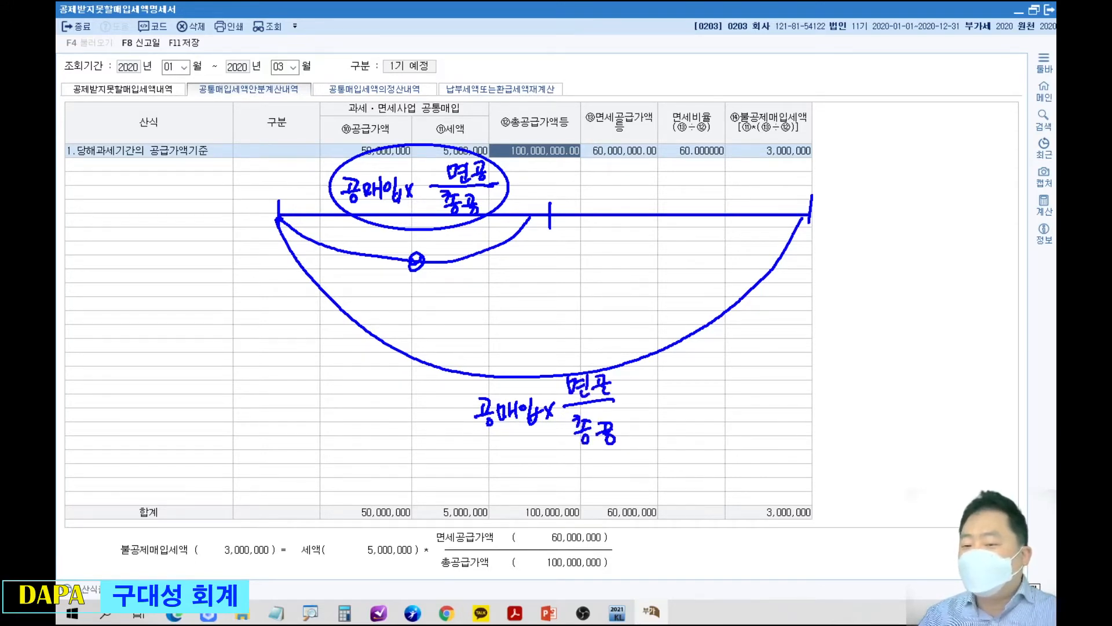
Add a minus sign and parentheses after the lower formula, with an arrow from the circled upper formula into them.
left_click_drag(635, 401, 653, 401)
left_click_drag(679, 366, 679, 443)
mouse_move(801, 355)
left_mouse_down()
mouse_move(824, 400)
mouse_move(803, 430)
left_mouse_up()
mouse_move(497, 172)
left_mouse_down()
mouse_move(531, 167)
mouse_move(709, 290)
mouse_move(717, 382)
mouse_move(724, 394)
mouse_move(753, 392)
left_mouse_up()
left_click_drag(723, 388, 723, 398)
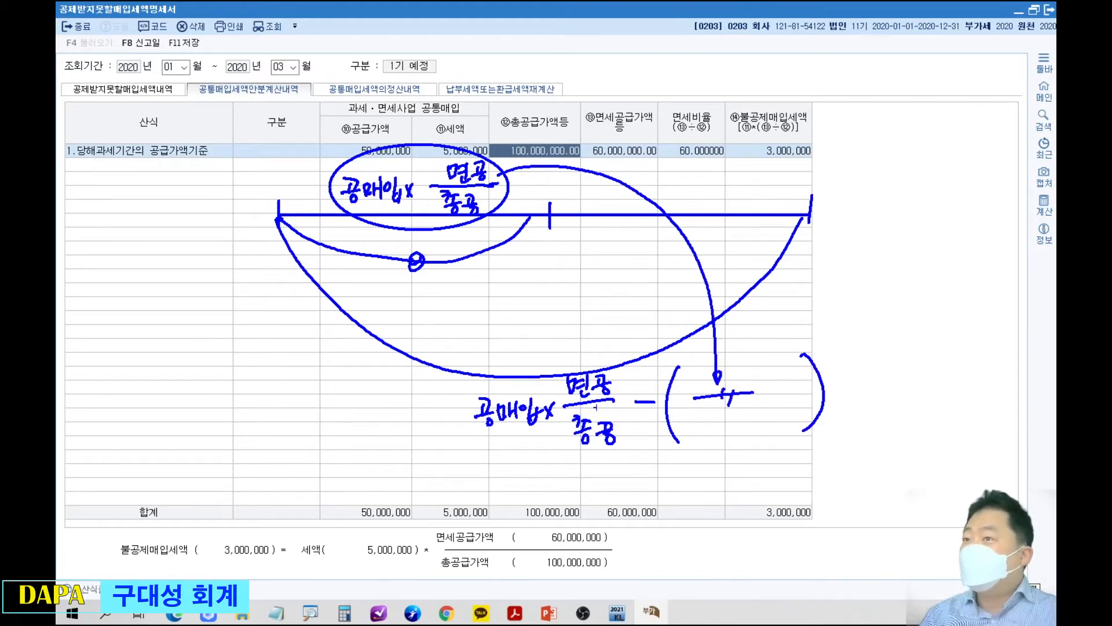
Circle the lower 공매입 in red with 1~6 written beneath it, and write 1~3 above the upper 공매입.
mouse_move(513, 432)
left_mouse_down()
mouse_move(513, 385)
mouse_move(532, 432)
mouse_move(509, 436)
mouse_move(495, 462)
left_mouse_up()
left_click_drag(499, 456, 529, 456)
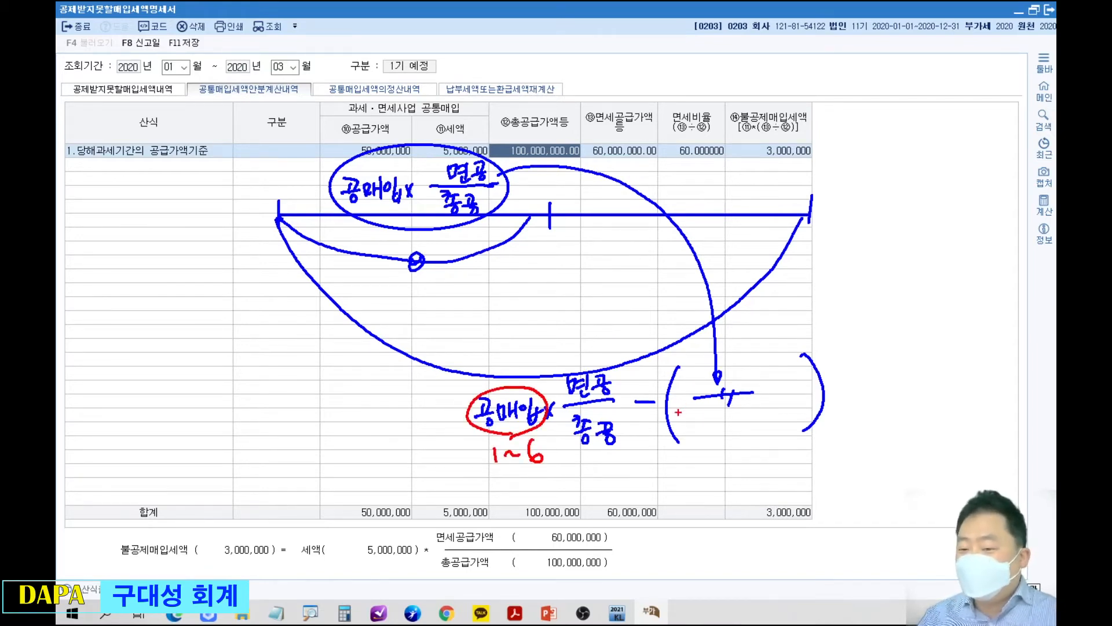
left_click_drag(358, 148, 356, 169)
mouse_move(364, 151)
left_mouse_down()
mouse_move(364, 170)
mouse_move(378, 155)
left_mouse_up()
left_click_drag(381, 149, 384, 162)
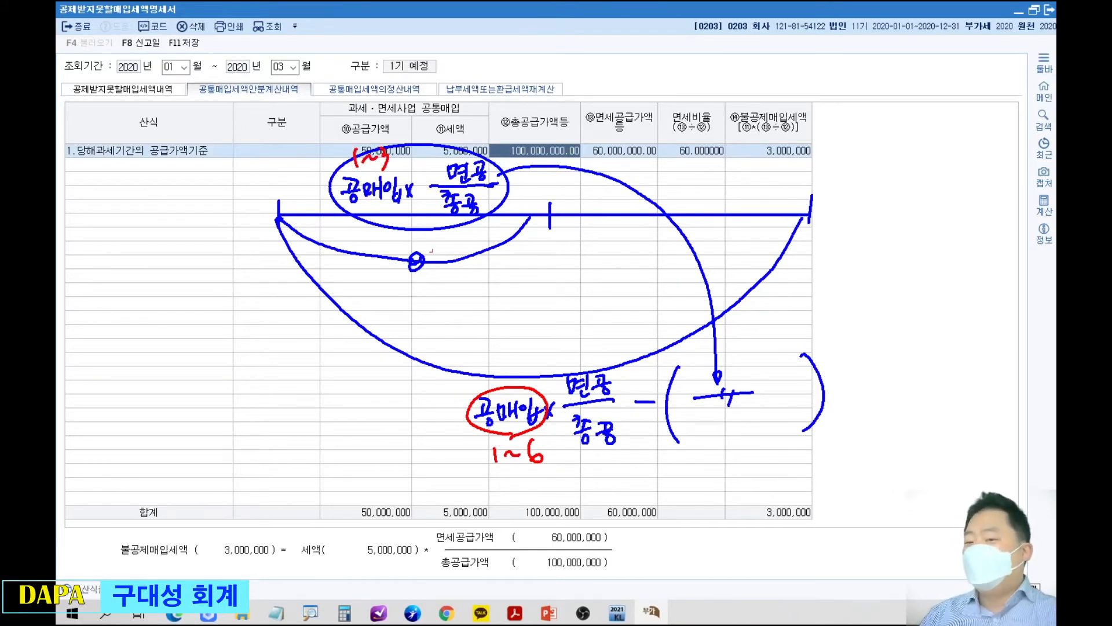
Handwrite a red A beside the sketch and above the upper fraction, and A − A′ beneath the lower formula.
mouse_move(224, 414)
left_mouse_down()
mouse_move(251, 413)
mouse_move(250, 394)
left_mouse_up()
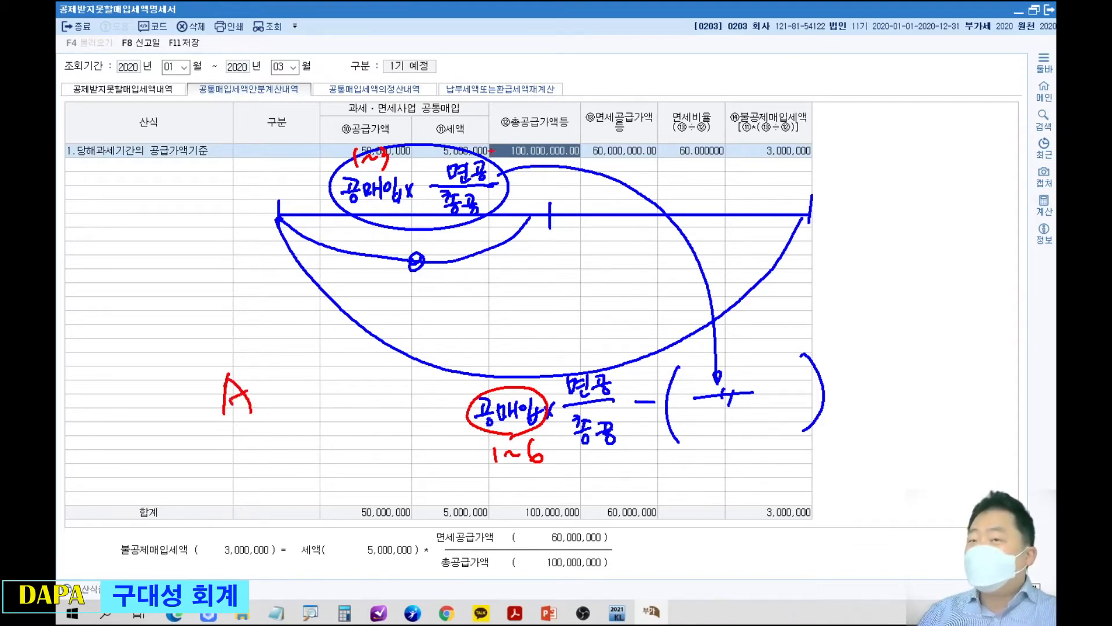
left_click_drag(453, 156, 463, 155)
left_click_drag(447, 140, 469, 139)
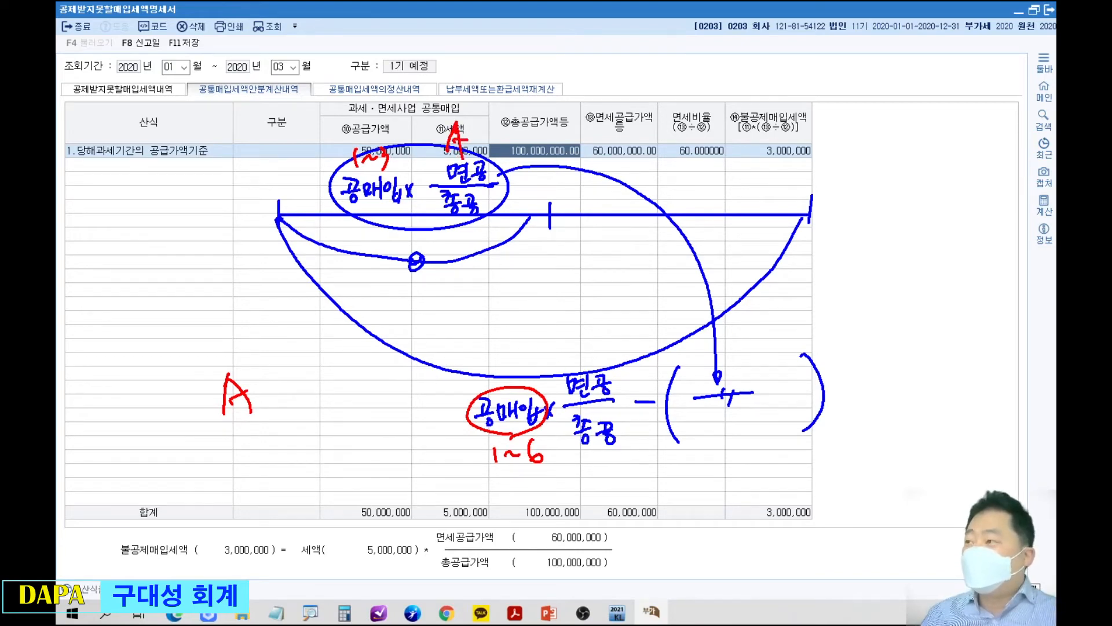
left_click_drag(575, 494, 589, 482)
mouse_move(637, 473)
left_mouse_down()
mouse_move(724, 486)
mouse_move(722, 470)
left_mouse_up()
left_click_drag(739, 449, 732, 464)
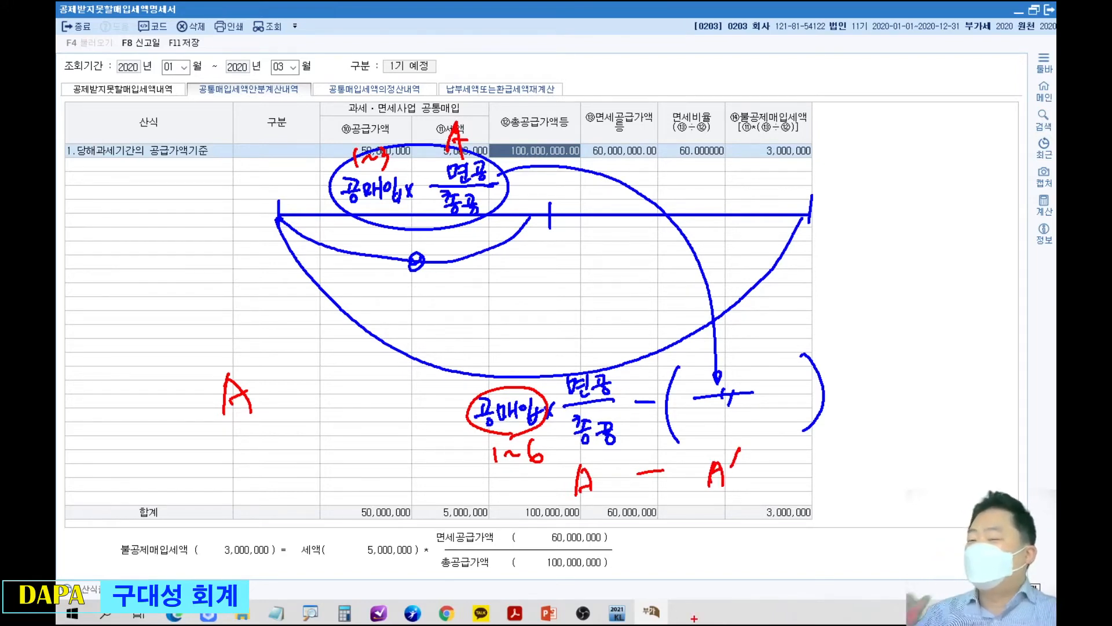
Clear the handwritten annotations from the 공통매입세액안분계산내역 sheet and leave drawing mode.
key("Escape")
key("Escape")
left_click(645, 334)
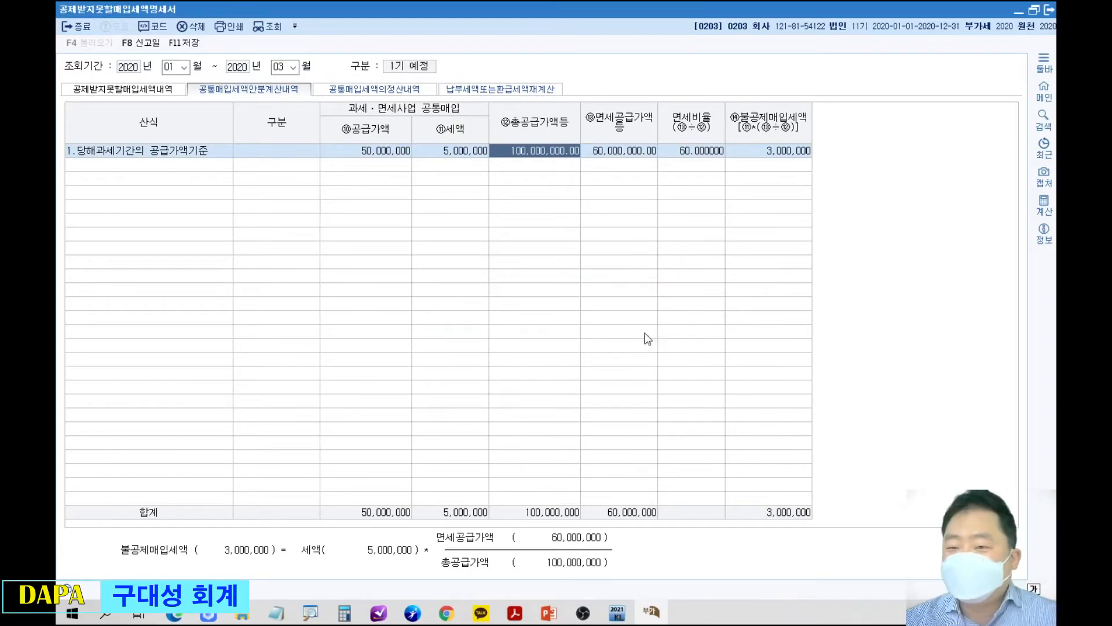
Switch to the textbook PDF in Acrobat Reader and go to page 397 to show the 2020년 제2기 확정분 공통매입세액 정산 exercise.
left_click_drag(638, 12, 0, 240)
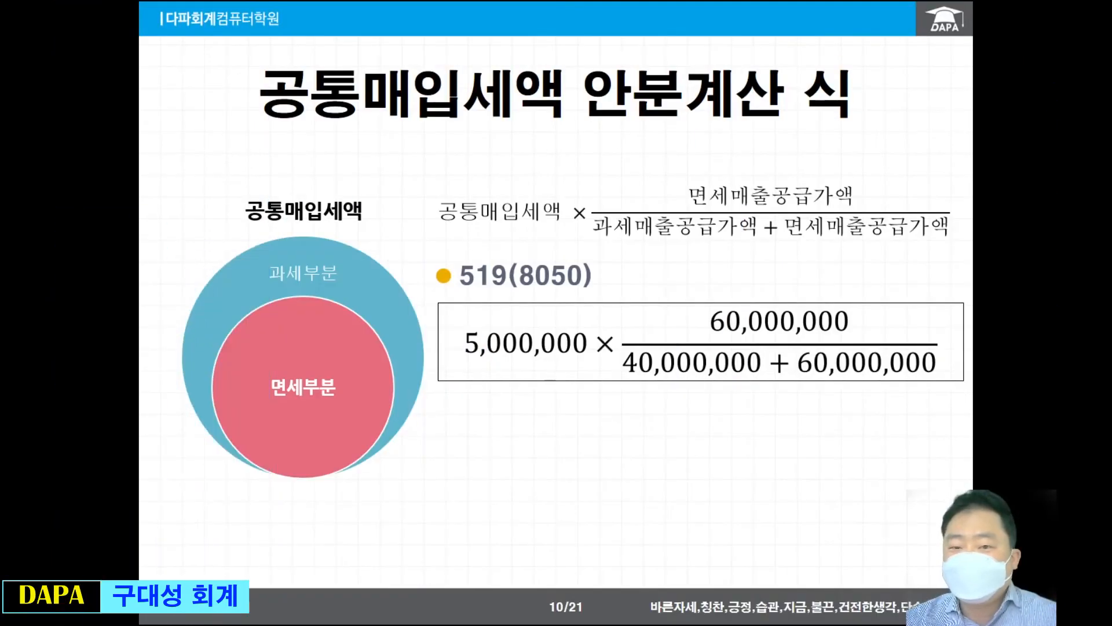
left_click(499, 407)
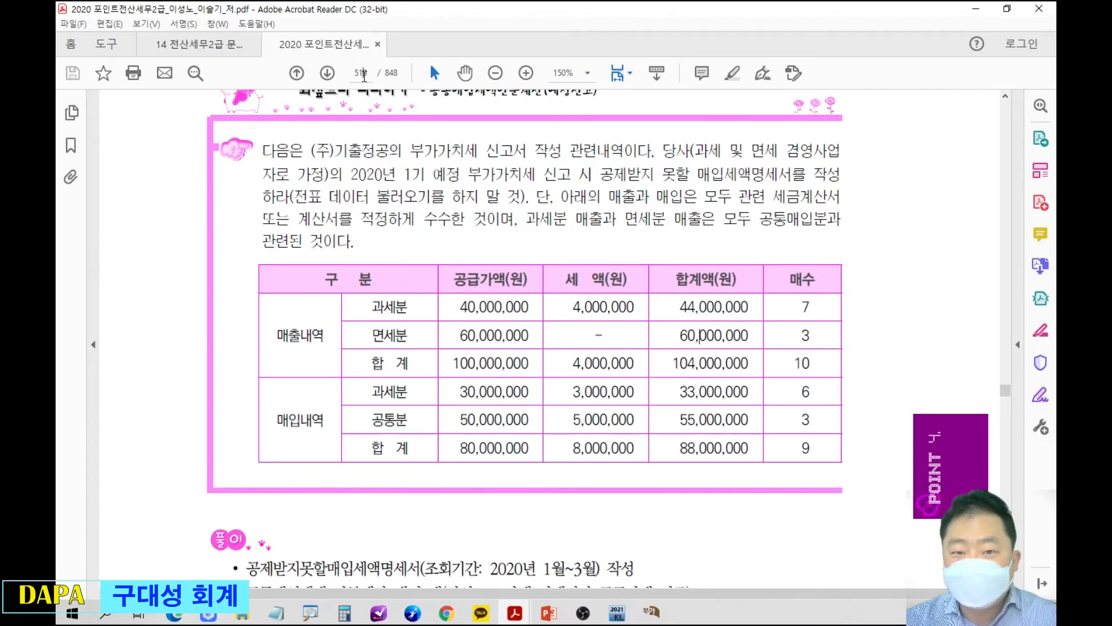
left_click(364, 73)
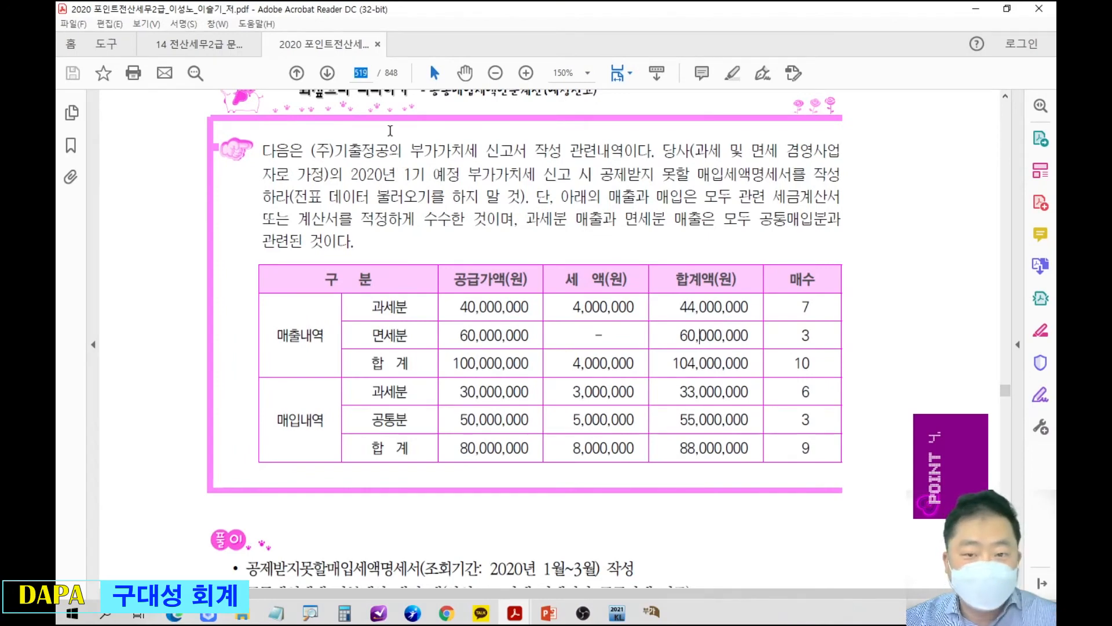
type("397")
key("Return")
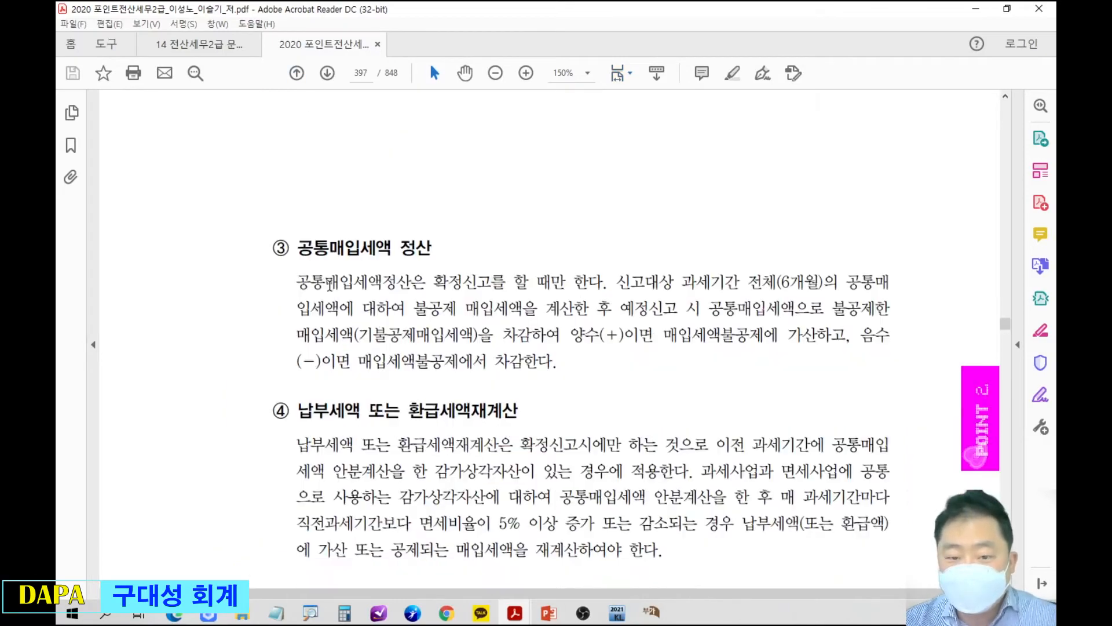
scroll(494, 338, "down", 10)
scroll(494, 338, "down", 1)
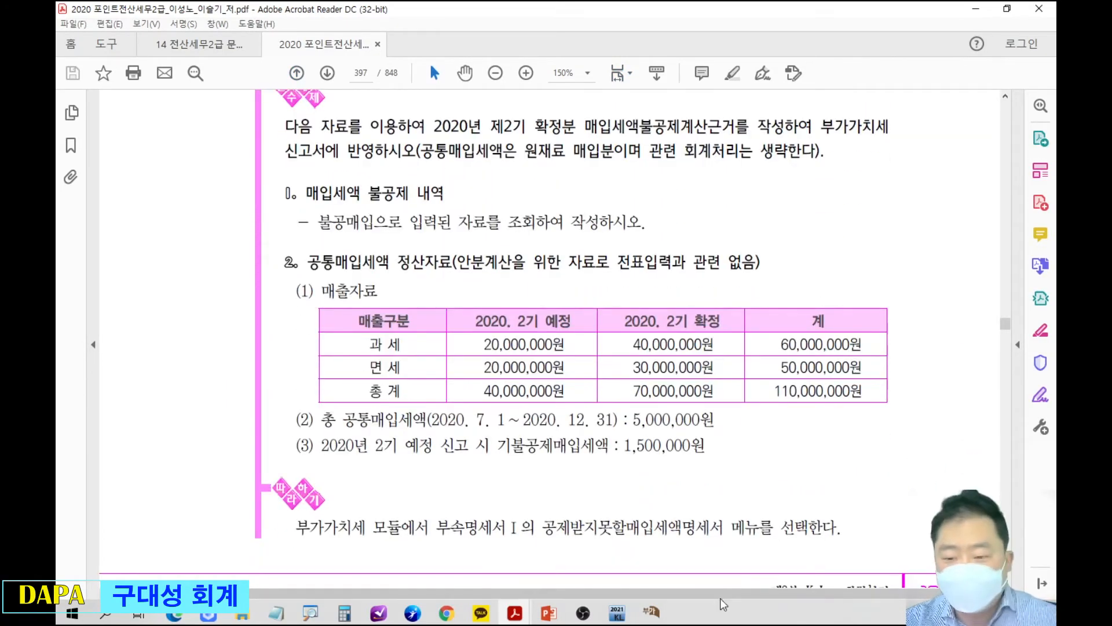
scroll(687, 118, "right", 2)
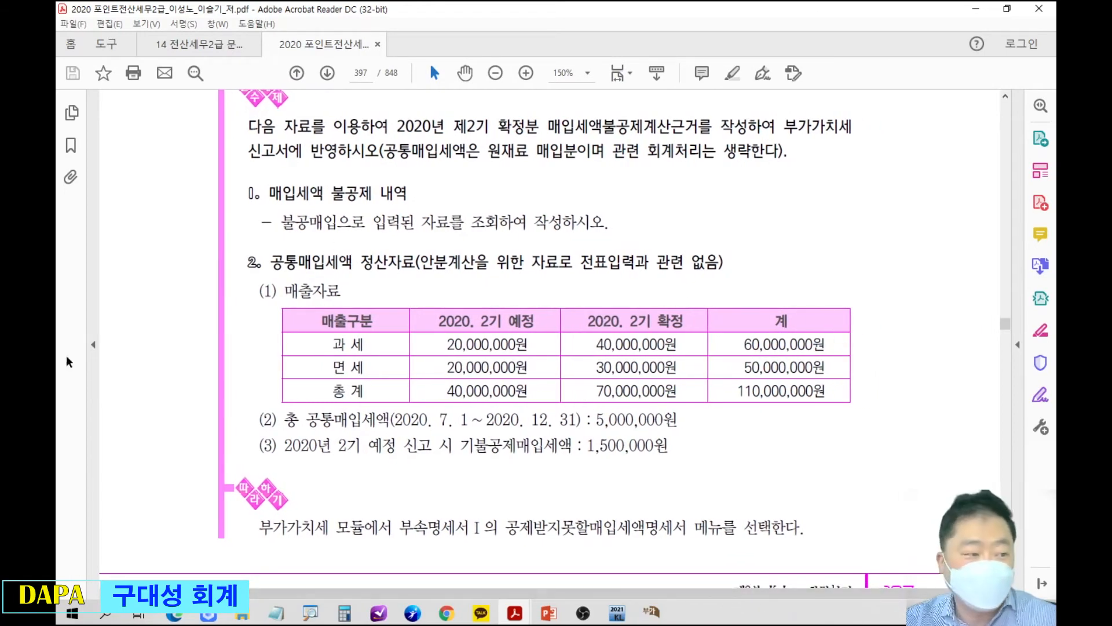
Switch to the 공통매입세액 정산내역(확정) slide and reveal the 1기 and 2기 timeline with its 예정 안분계산 bracket and 2기 bracket.
left_click_drag(550, 12, 56, 452)
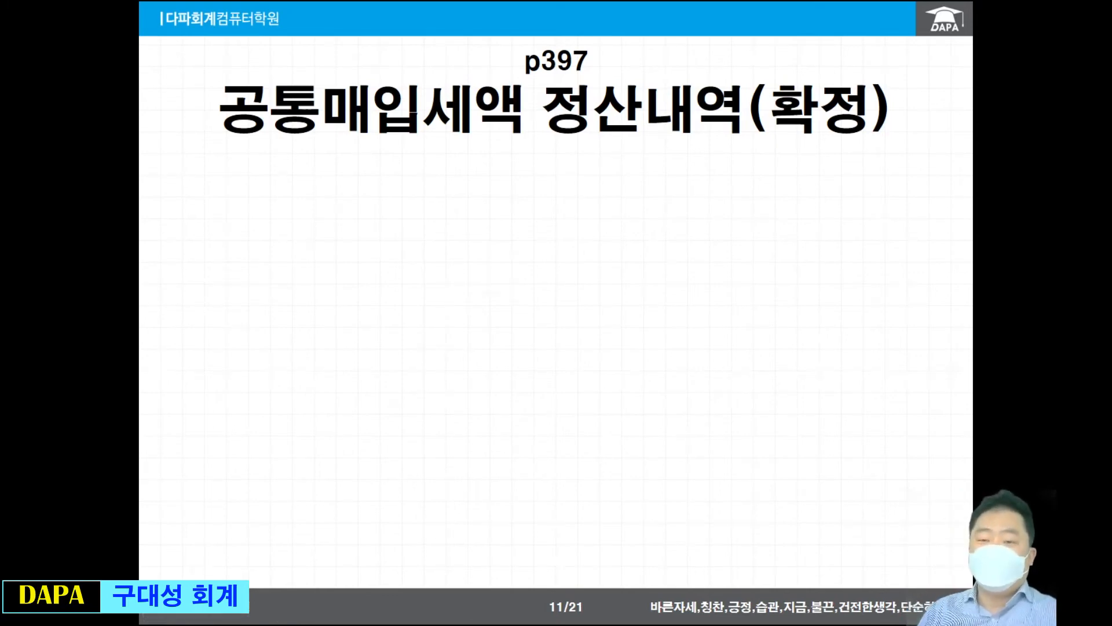
key("Right")
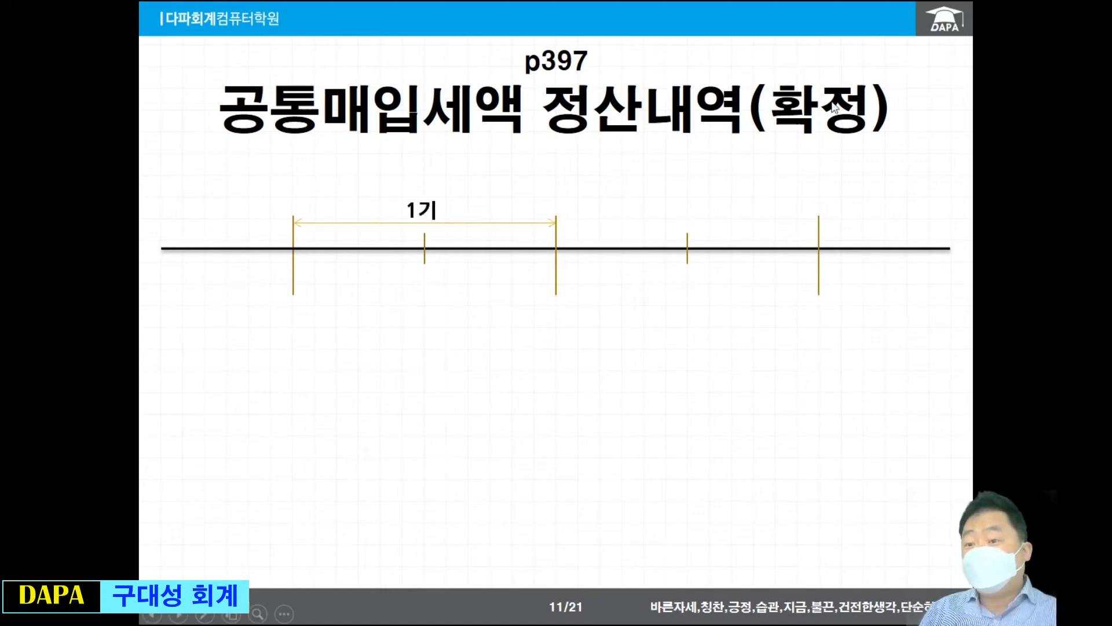
left_click(553, 298)
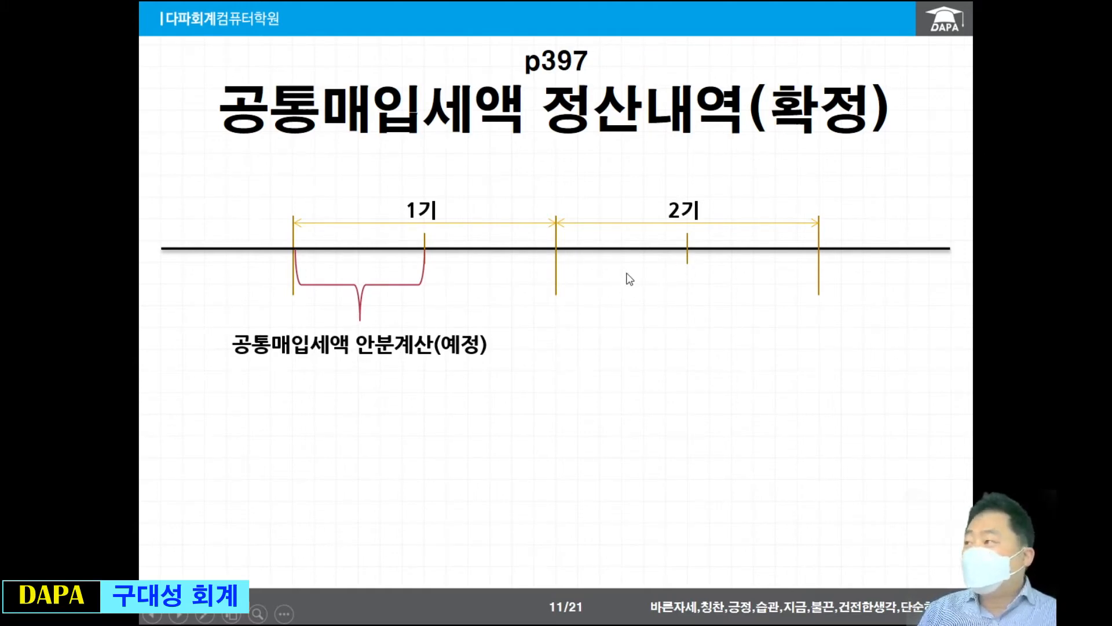
left_click(649, 329)
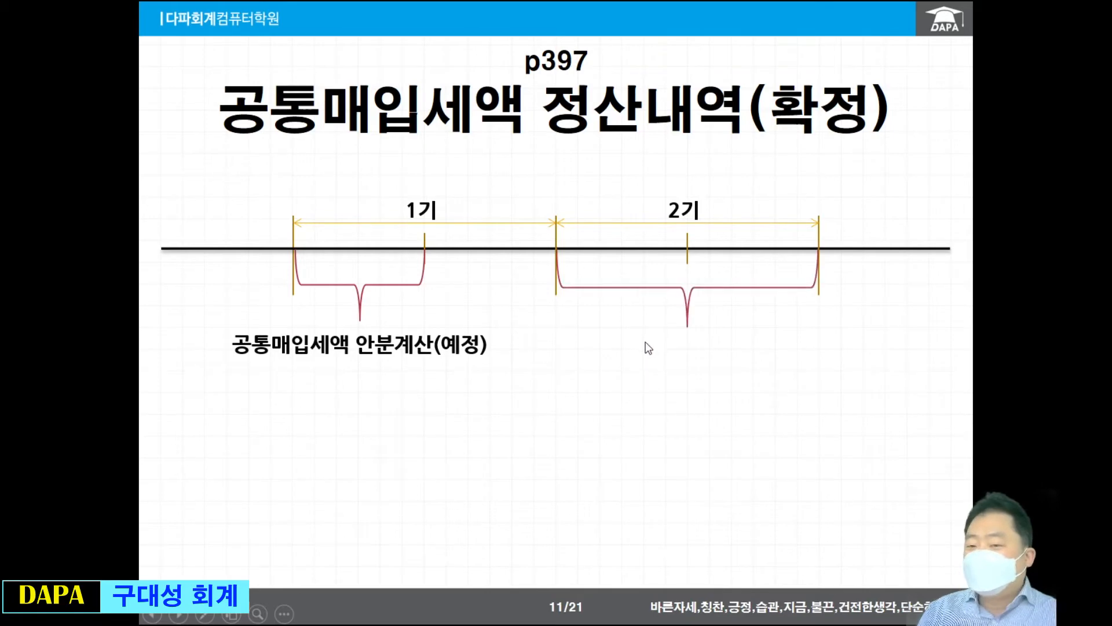
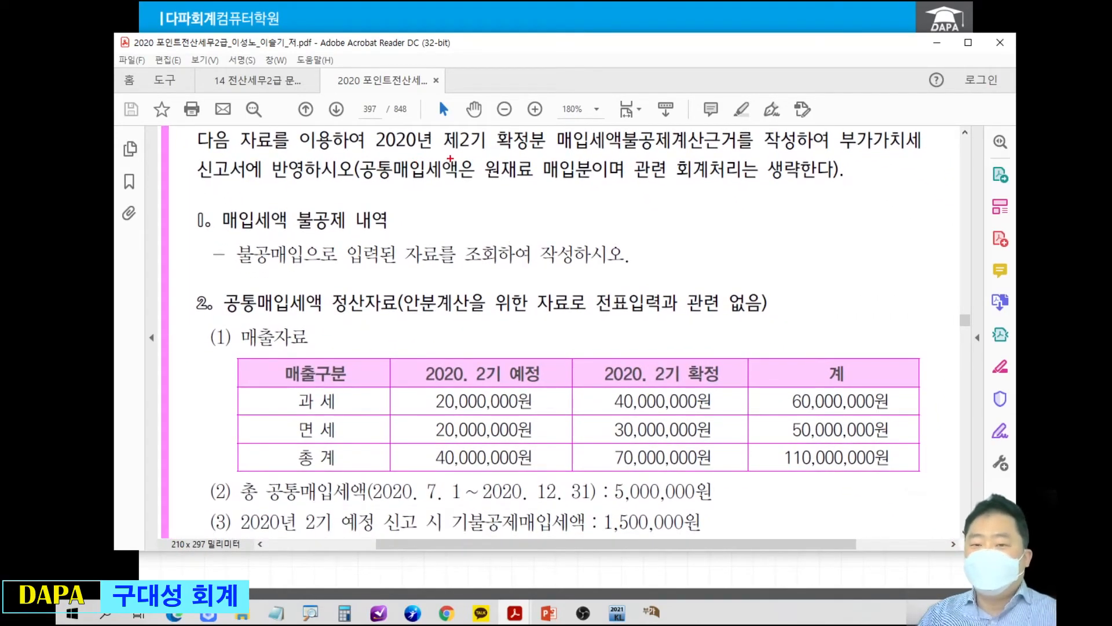
Underline 제2기 확정분 in red in the exercise text, point an arrow labelled 정산 at it, and clear the marks.
mouse_move(440, 150)
left_mouse_down()
mouse_move(542, 149)
mouse_move(551, 81)
mouse_move(563, 60)
mouse_move(560, 73)
mouse_move(584, 71)
left_mouse_up()
left_click_drag(589, 61, 604, 69)
left_click_drag(604, 57, 612, 74)
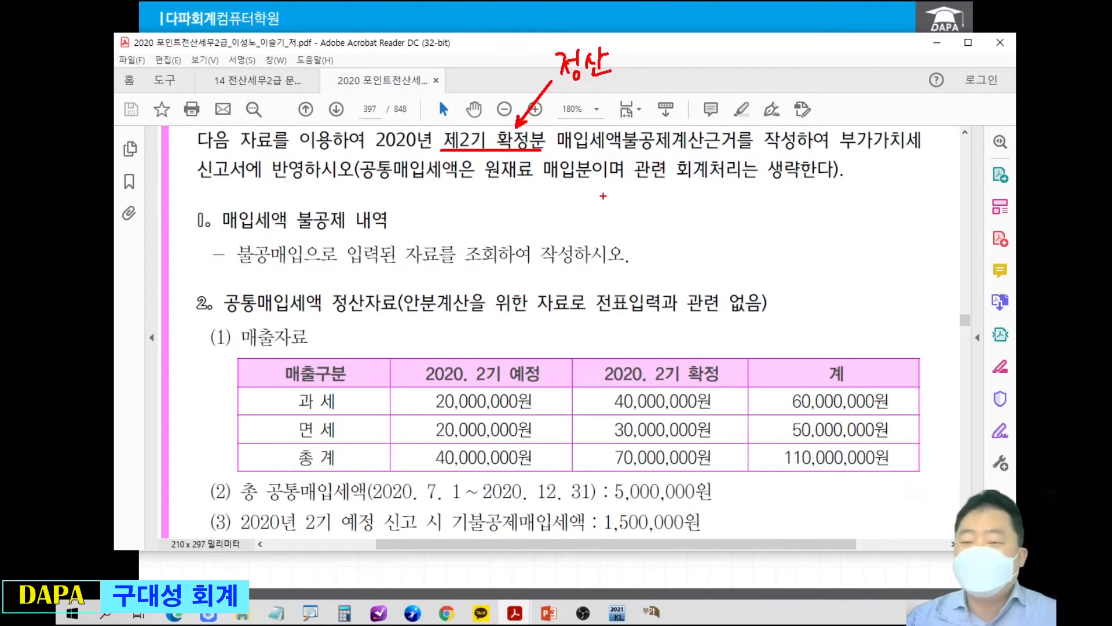
key("Escape")
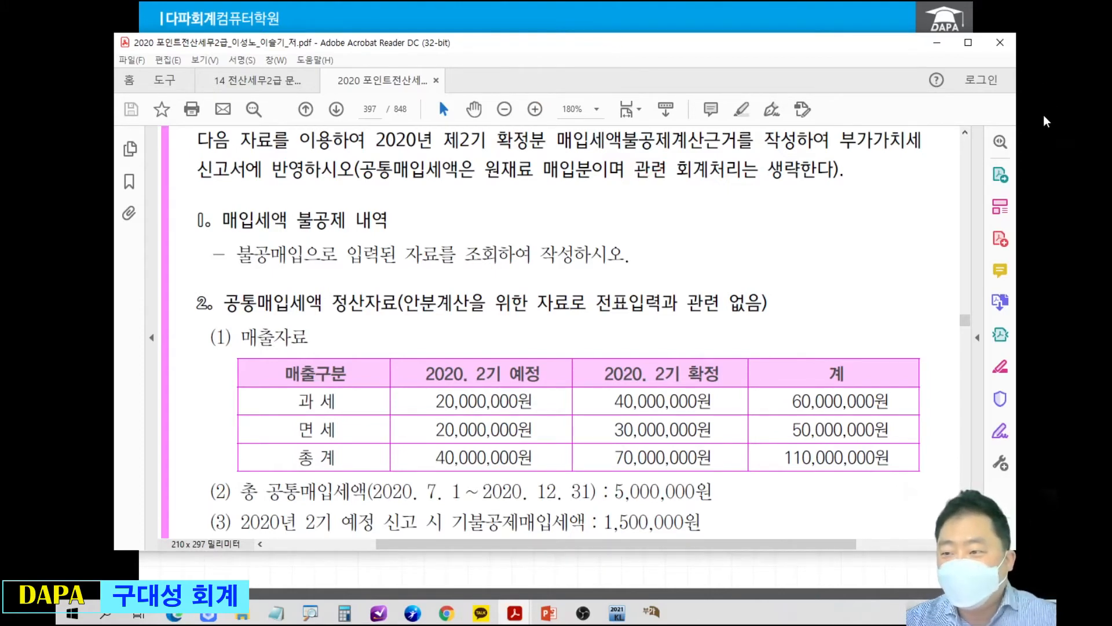
Switch to the 공통매입세액 정산내역 식 slide, box 공통매입세액 1월~6월 in red in the formula, and clear the box.
key("alt+Tab")
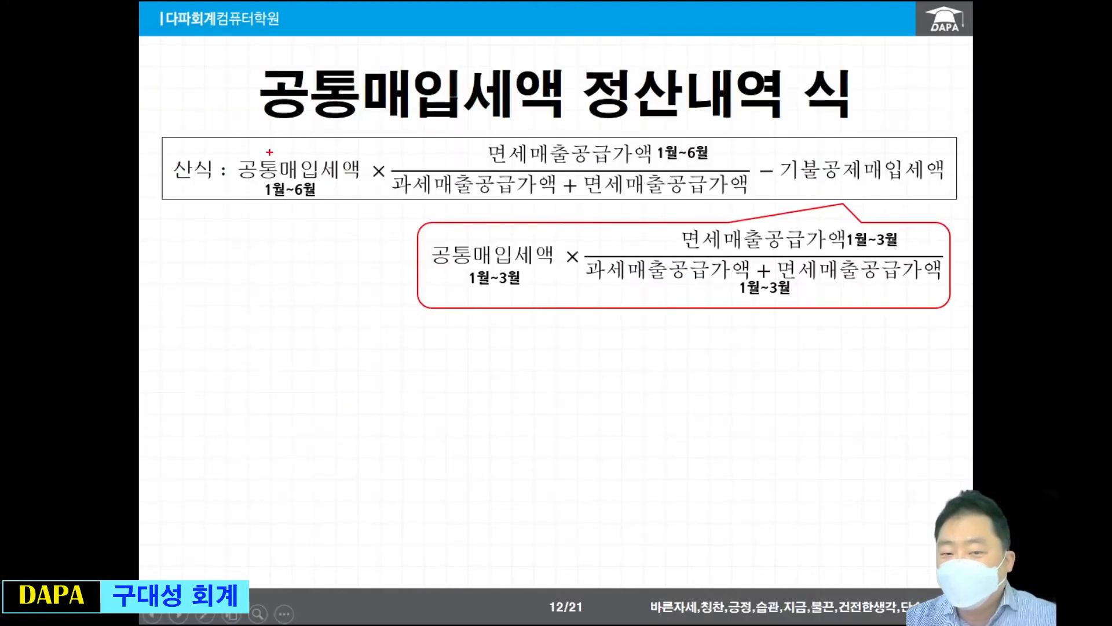
left_click_drag(243, 152, 372, 207)
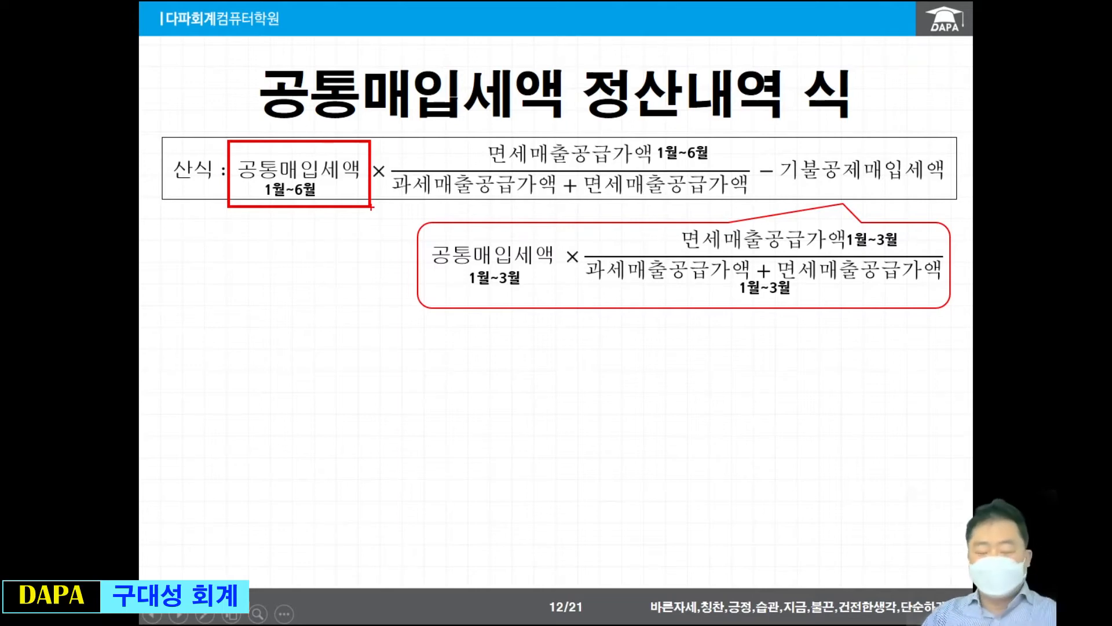
key("Escape")
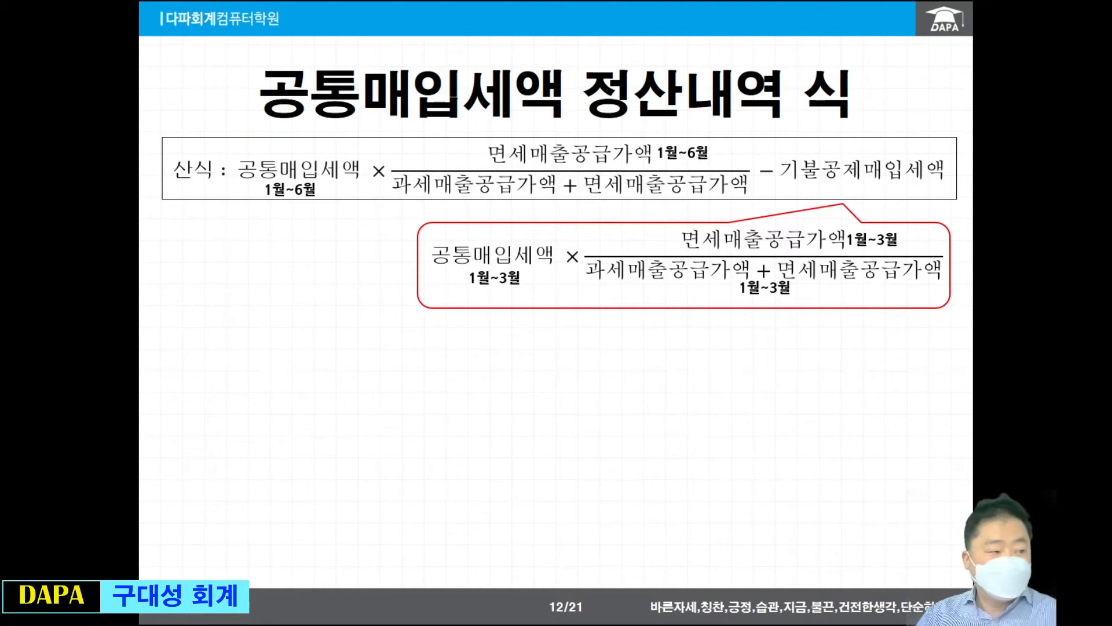
Return to the textbook PDF, mark the sales table's edges, circle 제2기 and handwrite the months 7 to 12 joined by an arc.
key("alt+Tab")
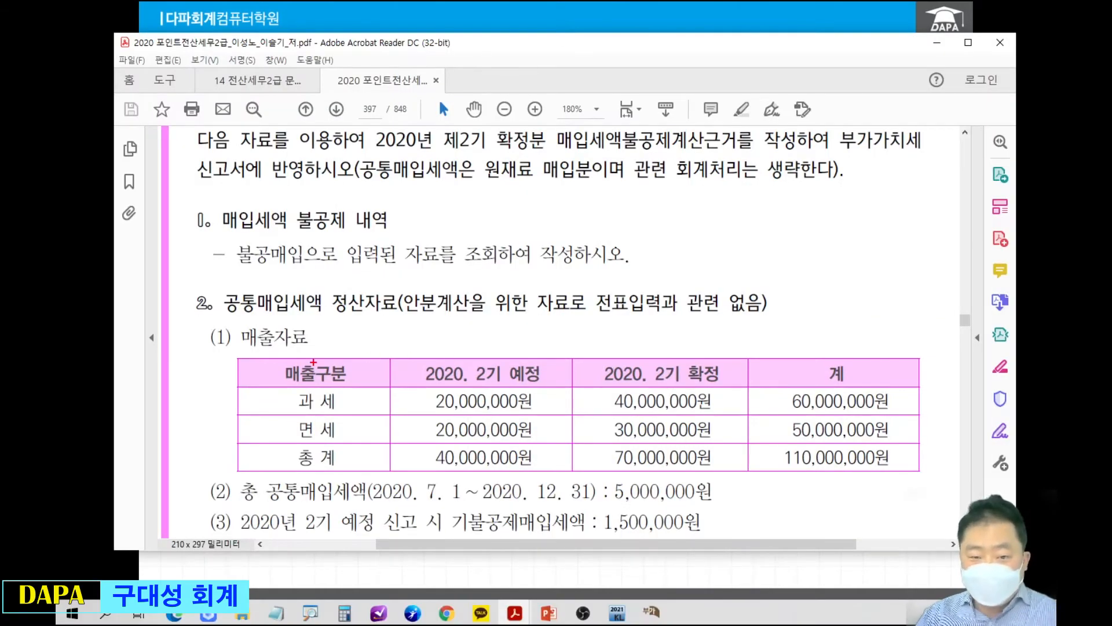
left_click_drag(232, 354, 178, 396)
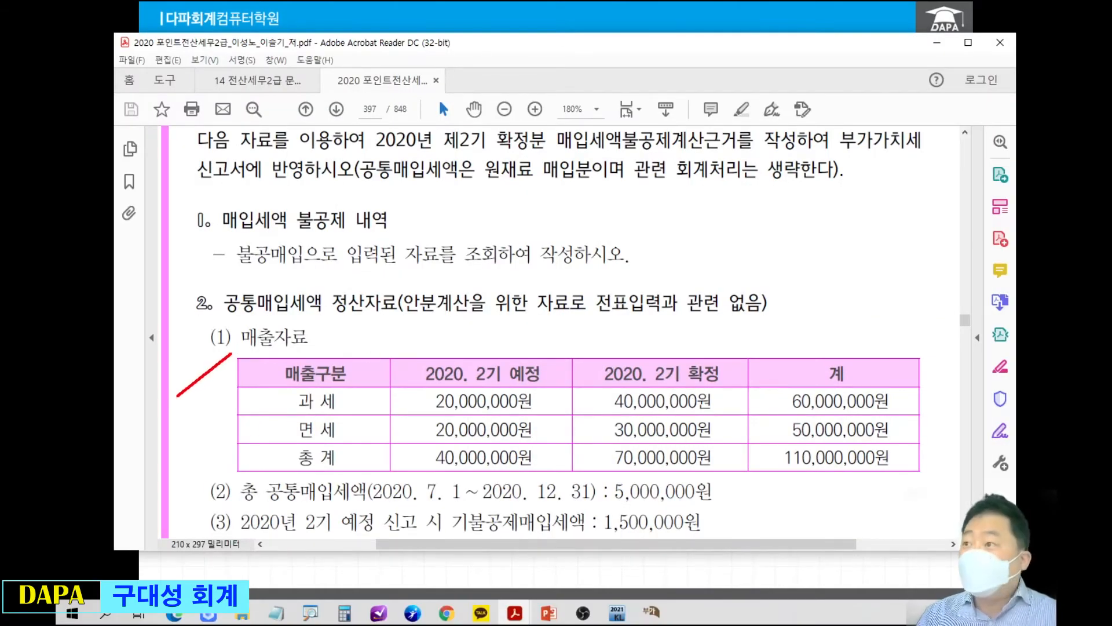
left_click_drag(229, 466, 188, 447)
left_click_drag(467, 119, 487, 148)
mouse_move(604, 76)
left_mouse_down()
mouse_move(618, 72)
mouse_move(609, 96)
mouse_move(640, 74)
mouse_move(640, 88)
left_mouse_up()
left_click_drag(666, 72, 663, 95)
left_click_drag(681, 86, 699, 86)
left_click_drag(709, 76, 743, 88)
mouse_move(749, 77)
left_mouse_down()
mouse_move(753, 89)
mouse_move(793, 87)
left_mouse_up()
left_click_drag(800, 76, 808, 86)
mouse_move(818, 71)
left_mouse_down()
mouse_move(765, 39)
mouse_move(584, 73)
left_mouse_up()
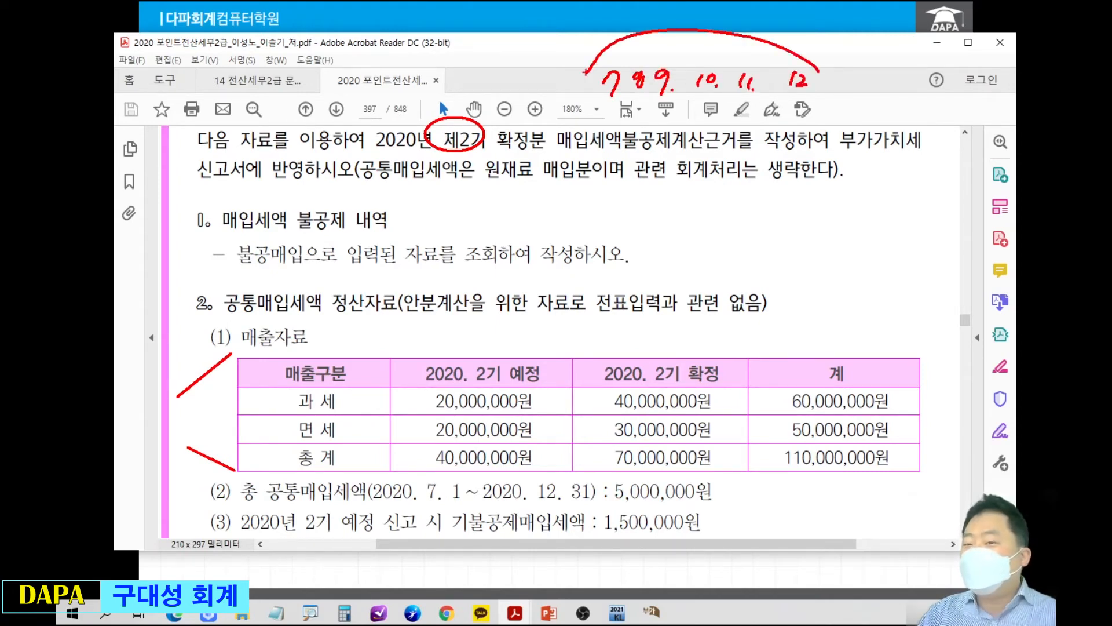
Underline the 총 공통매입세액 period in item (2), circle its 5,000,000원 amount, and clear all the annotations.
left_click_drag(383, 504, 701, 508)
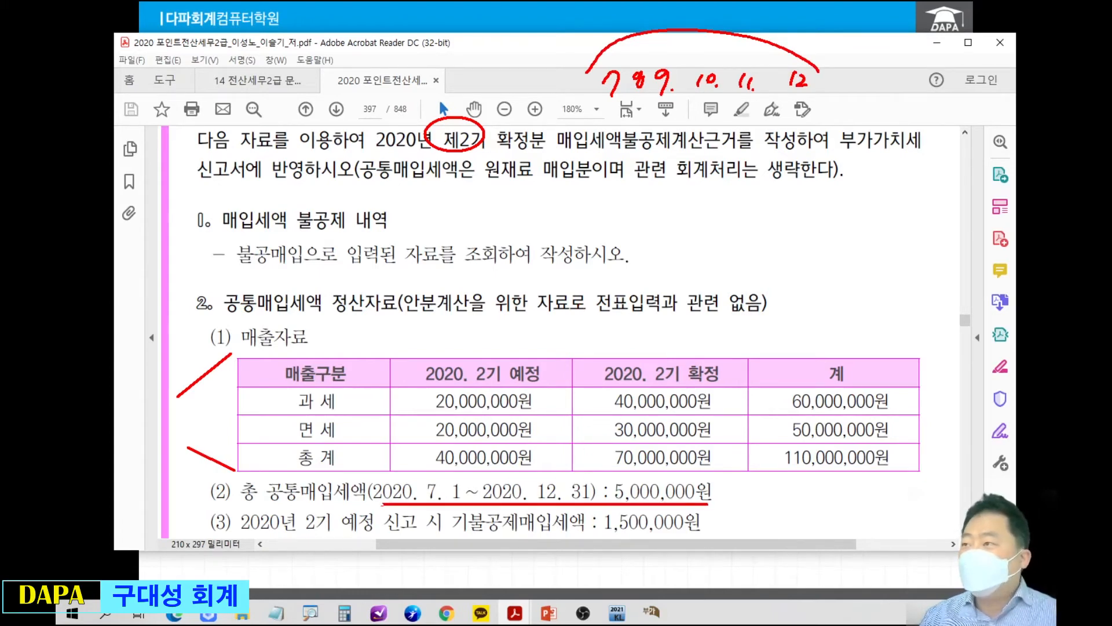
left_click_drag(643, 464, 693, 474)
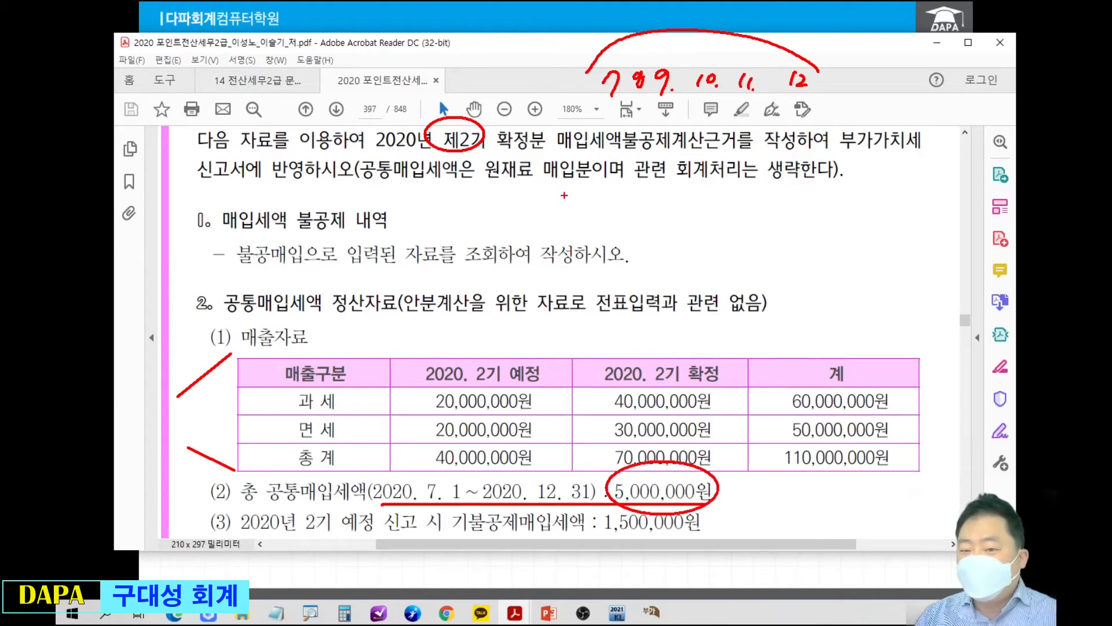
key("Escape")
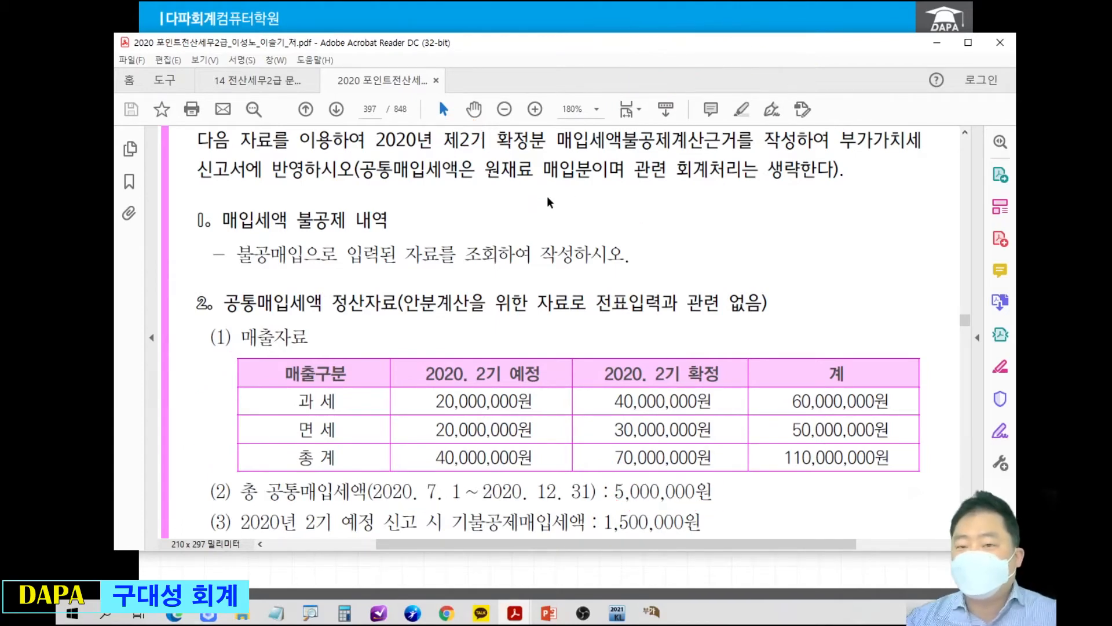
Switch to the settlement formula slide, box 과세매출 in red in the upper formula's denominator, and clear the box.
left_click(576, 1)
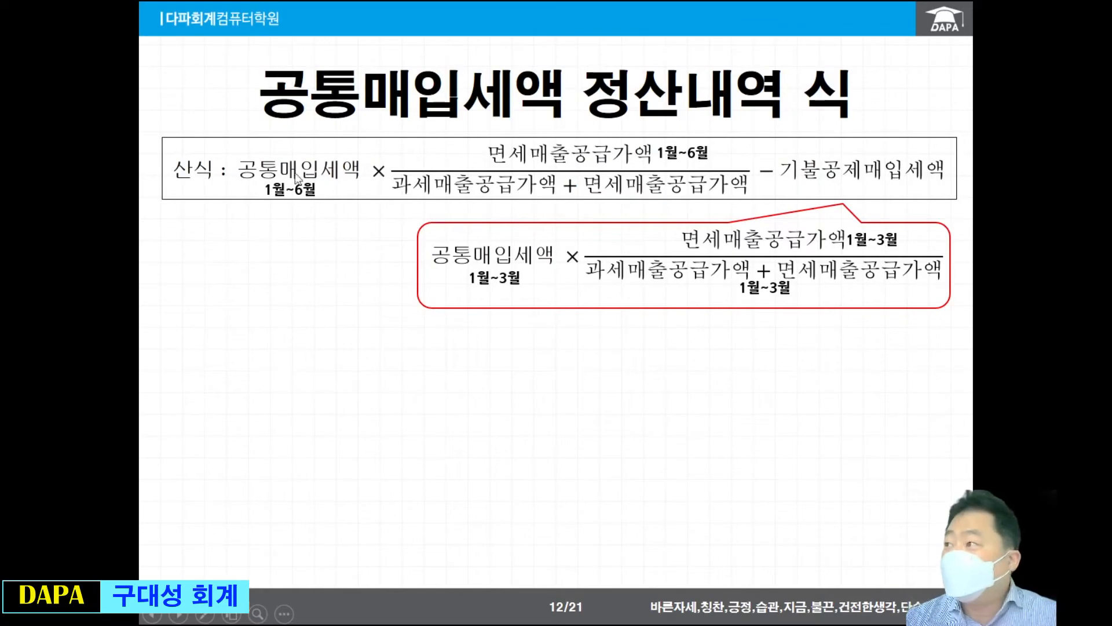
key("ctrl+p")
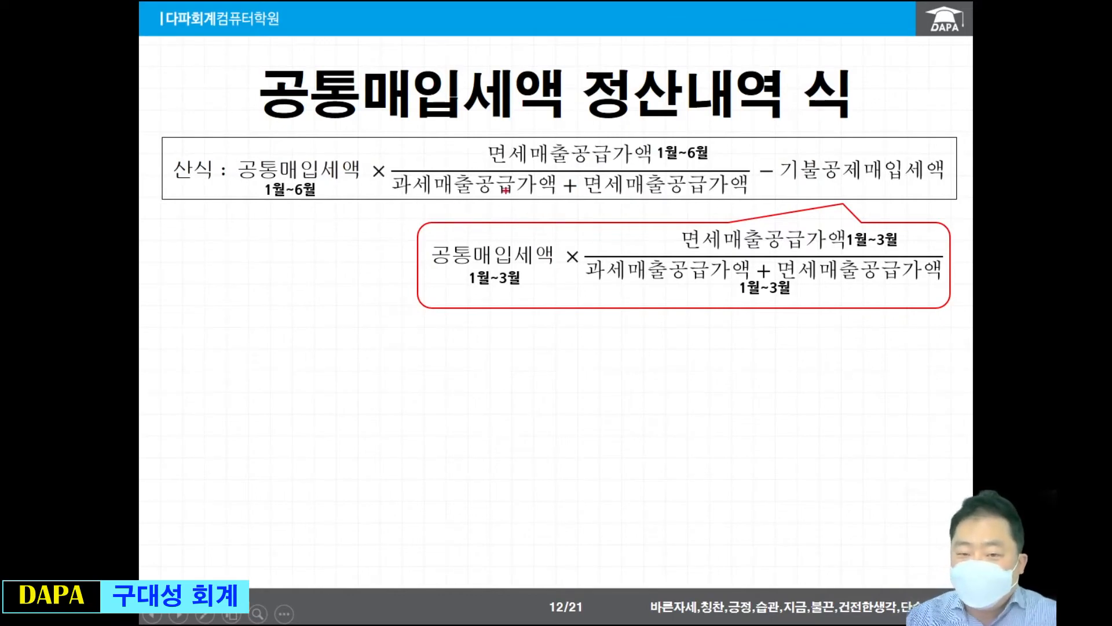
mouse_move(389, 168)
left_mouse_down()
mouse_move(466, 200)
mouse_move(475, 168)
left_mouse_up()
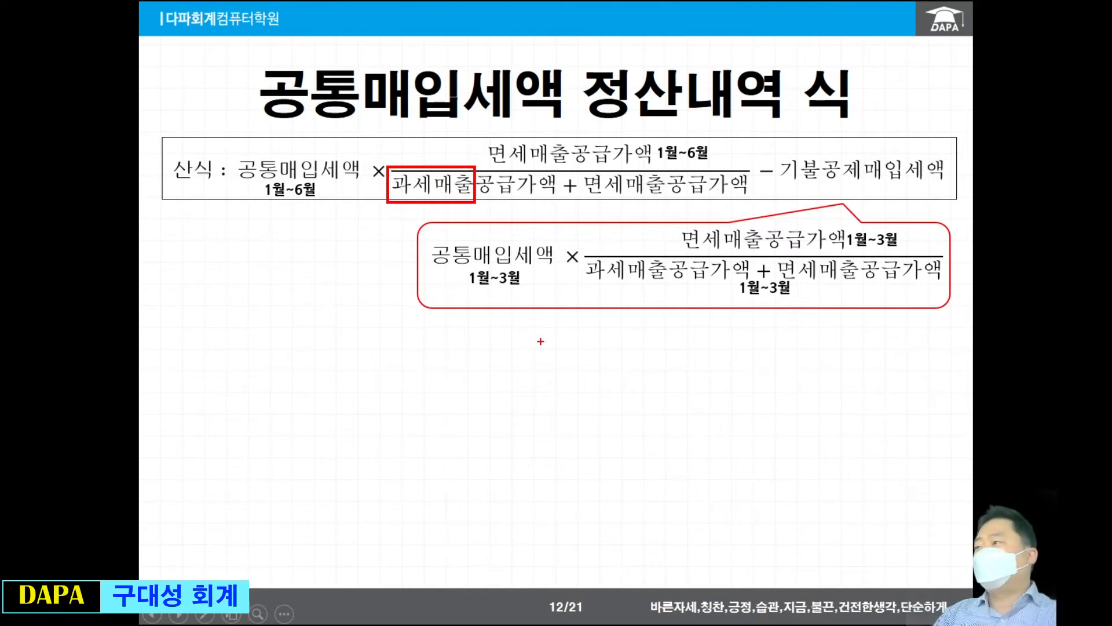
key("e")
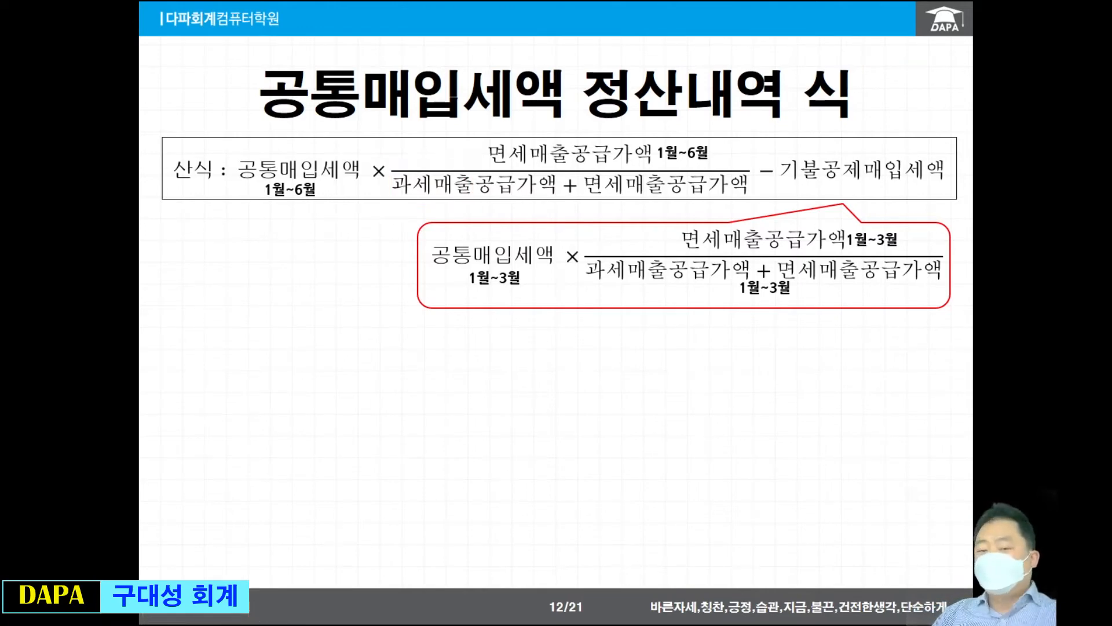
Return to the textbook PDF and circle the 과세 60,000,000원 and 면세 50,000,000원 totals in the 계 column.
key("alt+Tab")
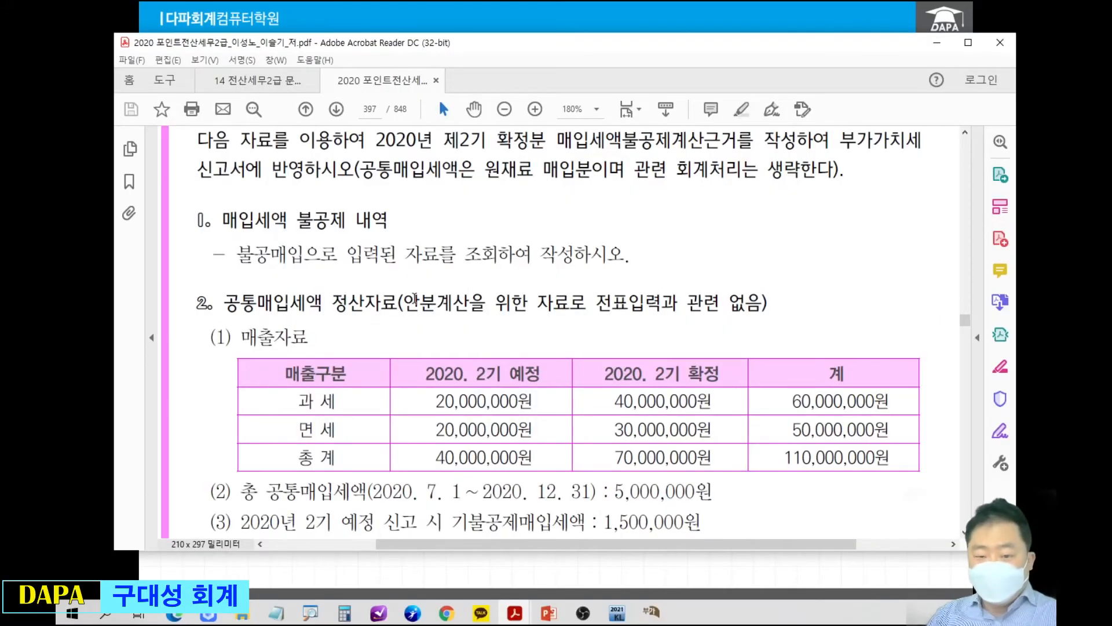
mouse_move(174, 281)
left_mouse_down()
mouse_move(209, 295)
mouse_move(448, 282)
mouse_move(516, 292)
mouse_move(467, 338)
mouse_move(430, 398)
mouse_move(530, 378)
mouse_move(595, 395)
left_mouse_up()
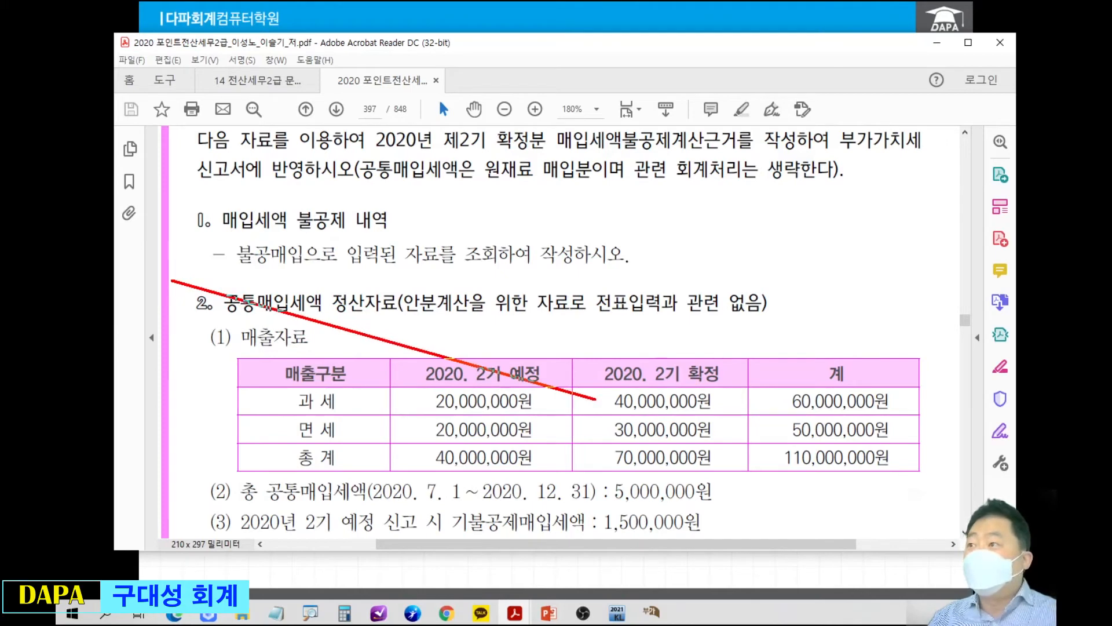
mouse_move(595, 398)
left_mouse_down()
mouse_move(666, 349)
mouse_move(782, 400)
mouse_move(785, 377)
mouse_move(881, 382)
mouse_move(869, 421)
left_mouse_up()
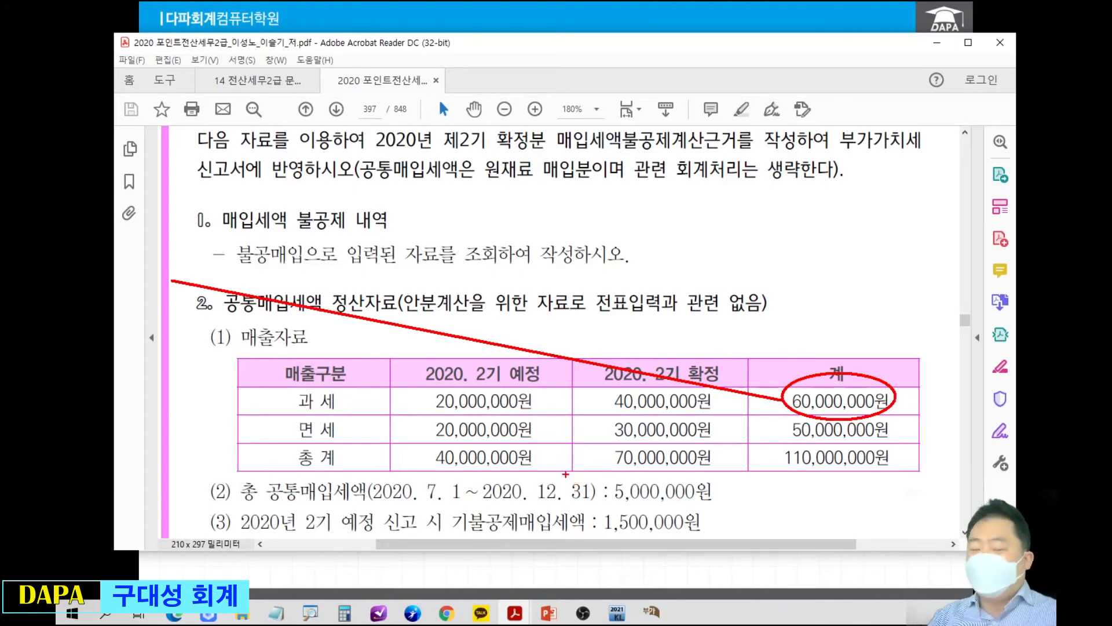
mouse_move(167, 368)
left_mouse_down()
mouse_move(432, 427)
mouse_move(463, 405)
mouse_move(784, 433)
mouse_move(795, 414)
mouse_move(846, 411)
mouse_move(869, 446)
mouse_move(785, 428)
left_mouse_up()
key("ctrl+z")
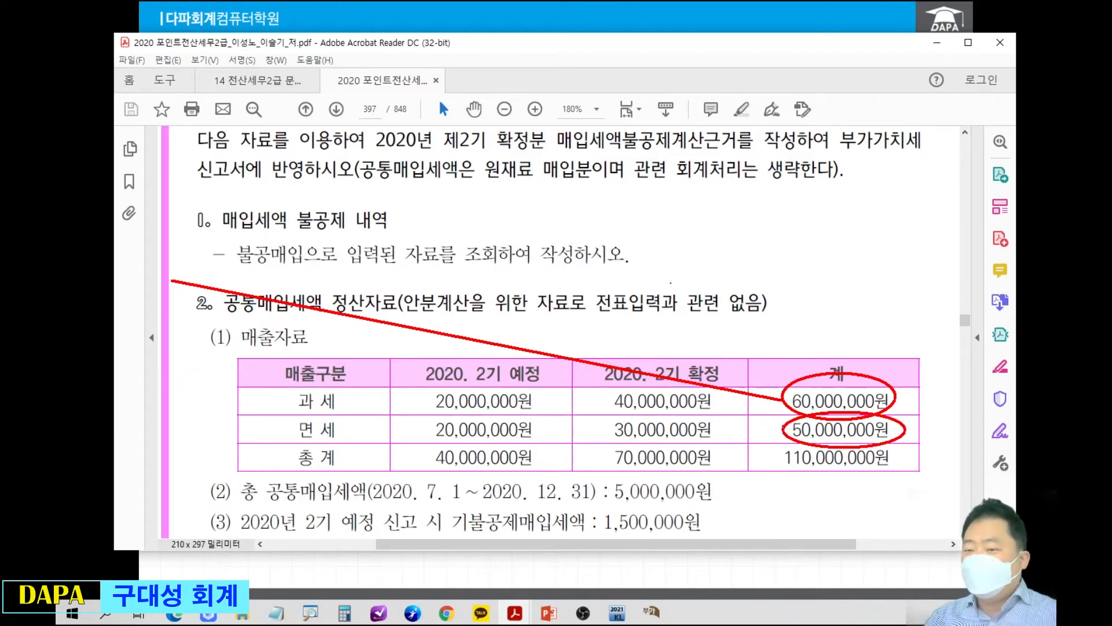
Handwrite 5,000,000 × and a fraction bar above the table, check the 110,000,000원 total, and write 110,000,000 as the denominator.
mouse_move(463, 189)
left_mouse_down()
mouse_move(475, 205)
mouse_move(776, 196)
left_mouse_up()
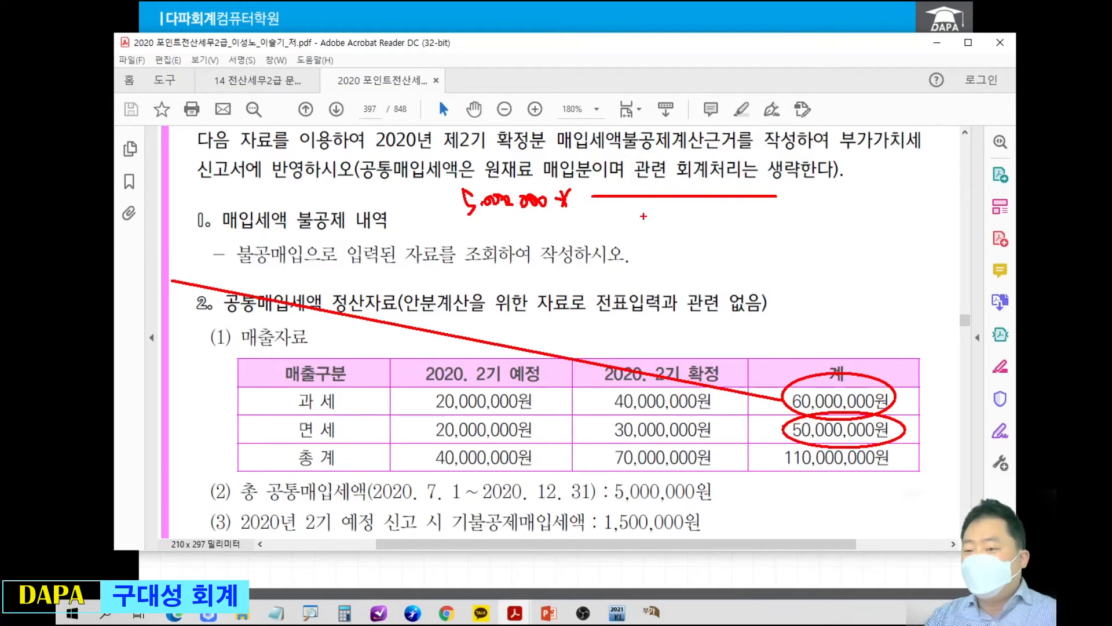
left_click_drag(752, 452, 777, 446)
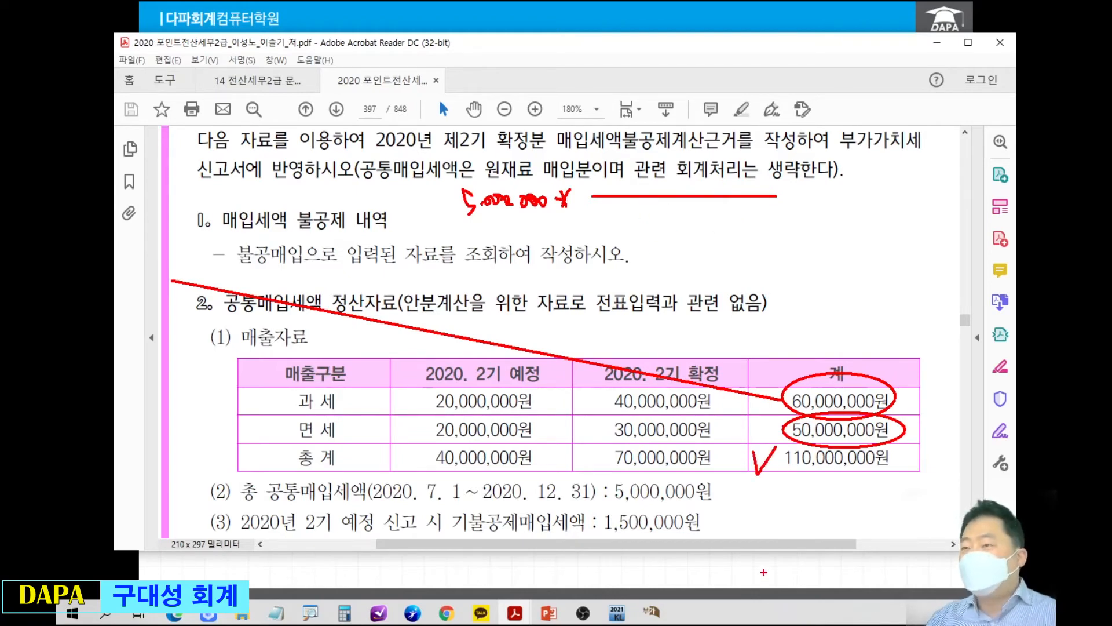
left_click_drag(636, 205, 646, 229)
left_click_drag(660, 213, 663, 216)
left_click_drag(674, 218, 754, 219)
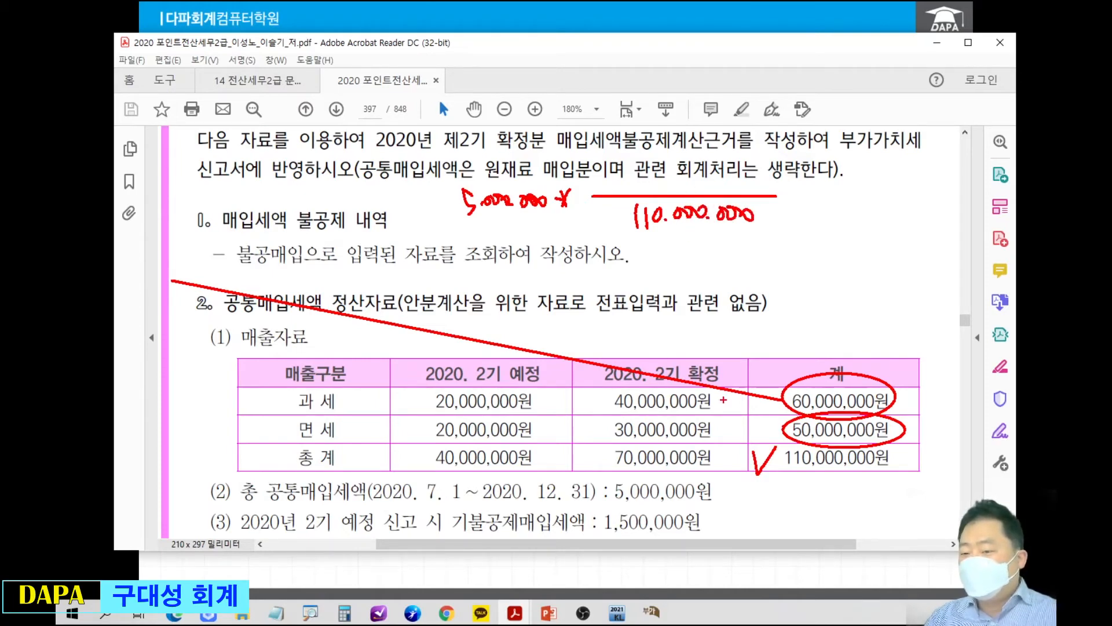
Check the 면세 50,000,000원 total, write 50,000,000 as the numerator, and circle the fraction with the label 면세비율.
left_click_drag(755, 426, 779, 412)
mouse_move(675, 173)
left_mouse_down()
mouse_move(672, 189)
mouse_move(725, 175)
left_mouse_up()
left_click_drag(722, 169, 770, 175)
mouse_move(730, 125)
left_mouse_down()
mouse_move(631, 232)
mouse_move(754, 132)
left_mouse_up()
left_click_drag(661, 78, 678, 84)
left_click_drag(680, 71, 680, 78)
left_click_drag(676, 75, 679, 94)
mouse_move(671, 88)
left_mouse_down()
mouse_move(709, 99)
mouse_move(715, 88)
left_mouse_up()
mouse_move(717, 77)
left_mouse_down()
mouse_move(724, 94)
mouse_move(752, 81)
mouse_move(750, 106)
left_mouse_up()
left_click_drag(745, 108, 763, 95)
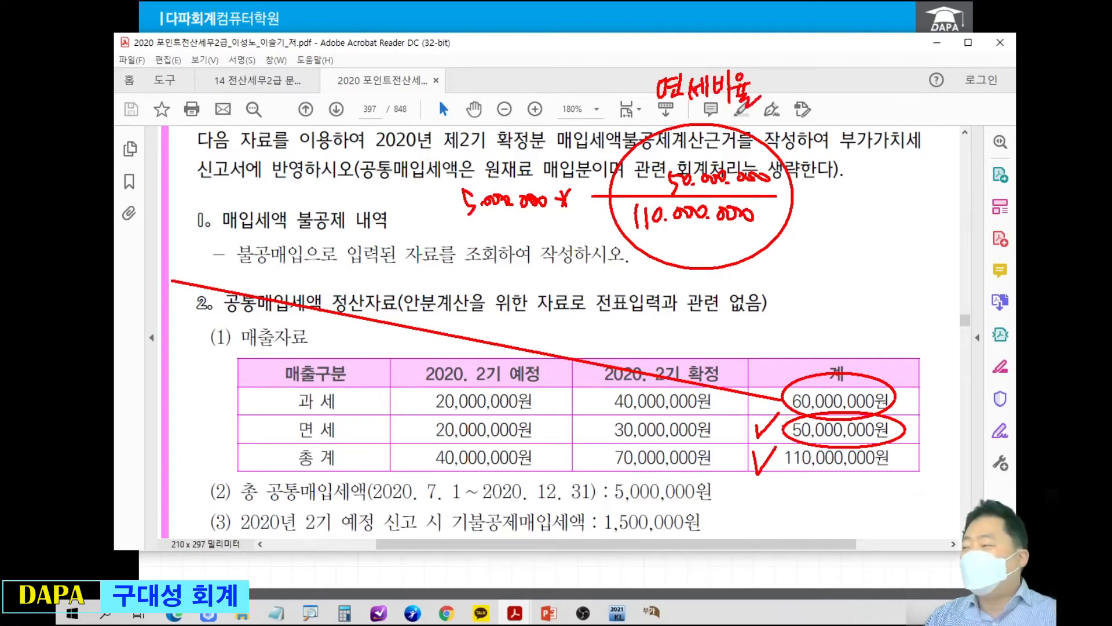
Complete the handwritten formula with − 1,500,000, linking it by an arrow from the 기불공제매입세액 in item (3), and clear the annotations.
left_click_drag(807, 196, 836, 190)
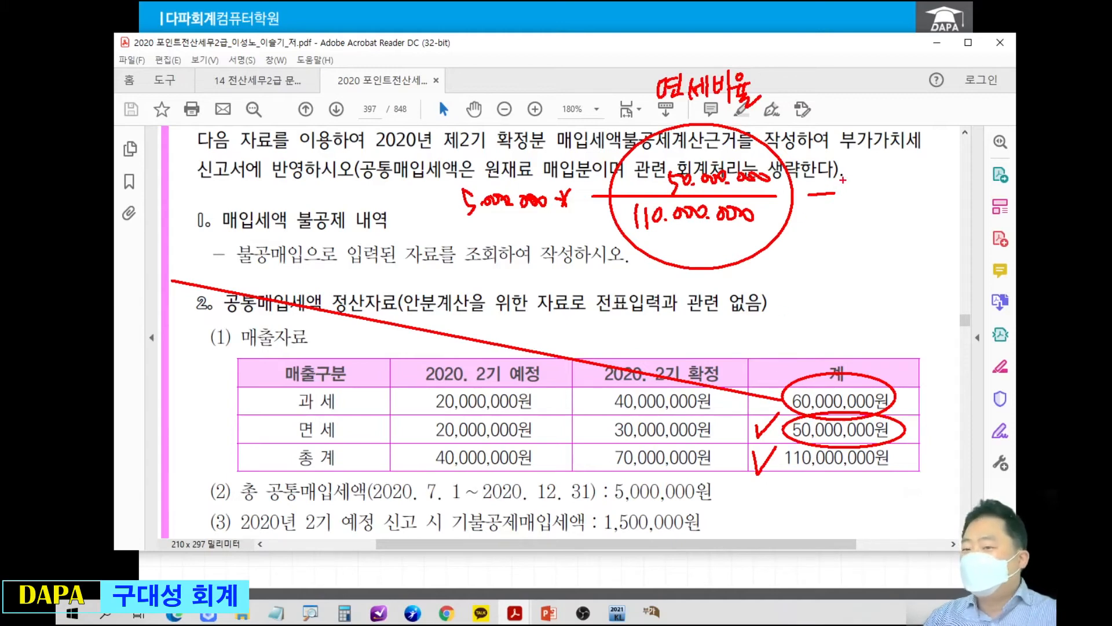
mouse_move(723, 522)
left_mouse_down()
mouse_move(883, 498)
mouse_move(914, 287)
mouse_move(888, 249)
mouse_move(921, 235)
left_mouse_up()
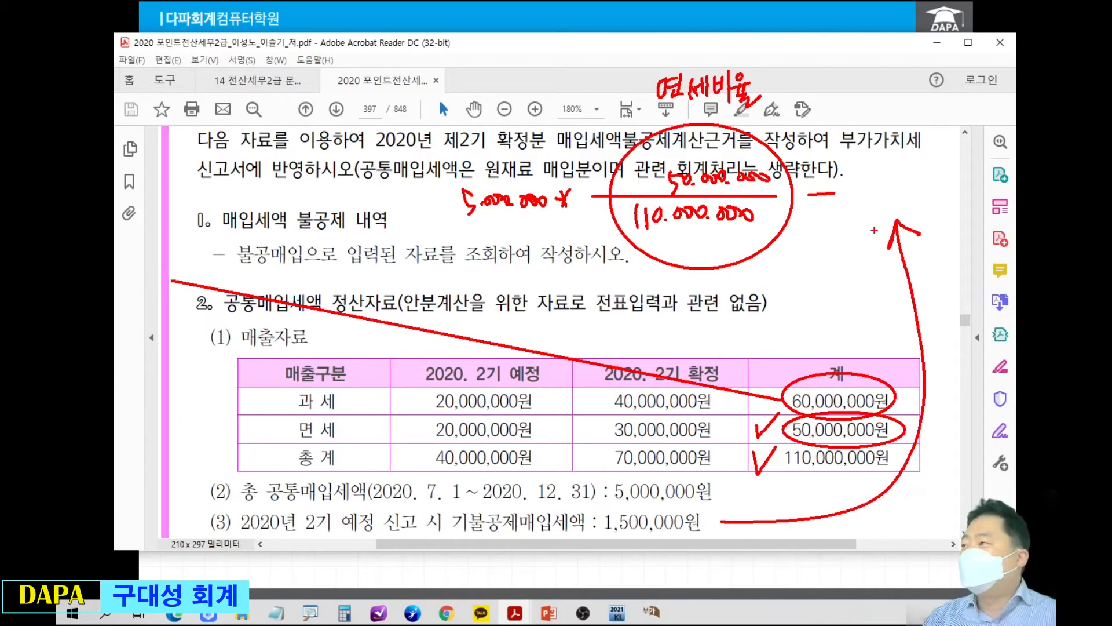
left_click(855, 198)
mouse_move(849, 174)
left_mouse_down()
mouse_move(850, 200)
mouse_move(874, 188)
left_mouse_up()
mouse_move(872, 177)
left_mouse_down()
mouse_move(873, 200)
mouse_move(883, 186)
mouse_move(931, 193)
left_mouse_up()
left_click_drag(932, 184, 937, 194)
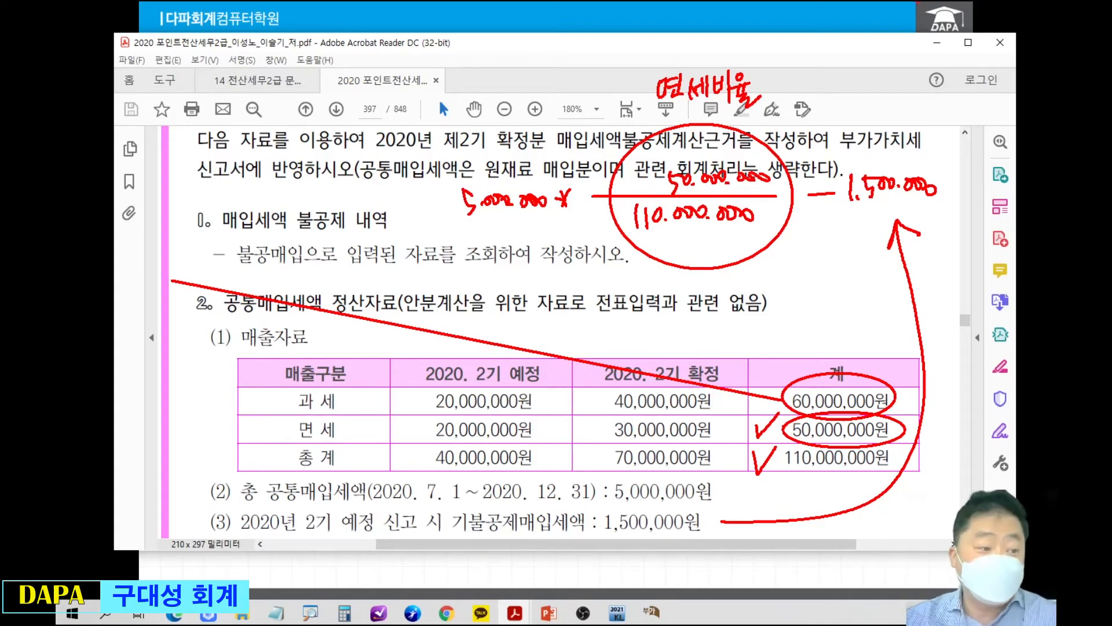
key("Escape")
Switch to the 공통매입세액 정산내역 식 slide and reveal the page 397 heading with its worked formula.
key("alt+Tab")
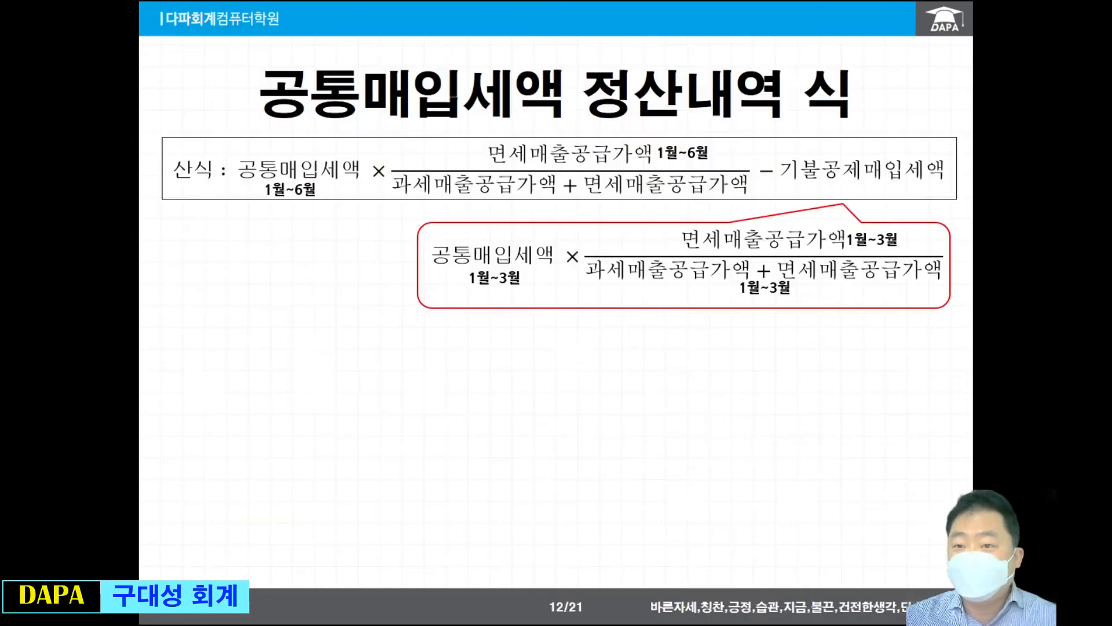
left_click(624, 323)
left_click(548, 419)
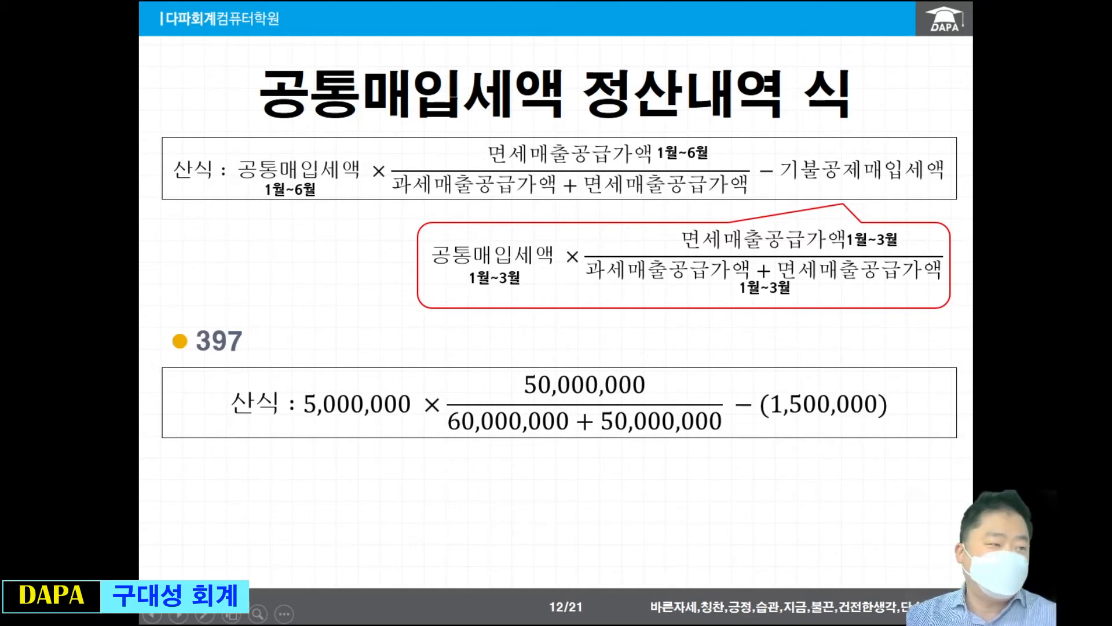
Switch to the 공제받지못할매입세액명세서 form in the accounting program and box 공통매입세액의정산내역 in red.
left_click_drag(64, 227, 741, 54)
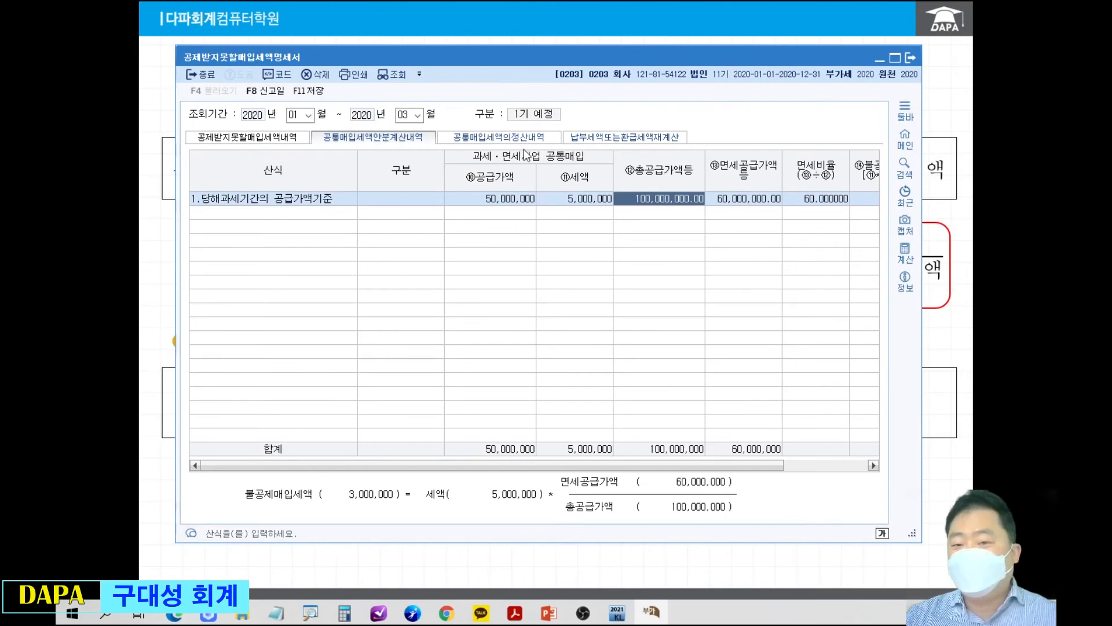
left_click_drag(438, 112, 561, 162)
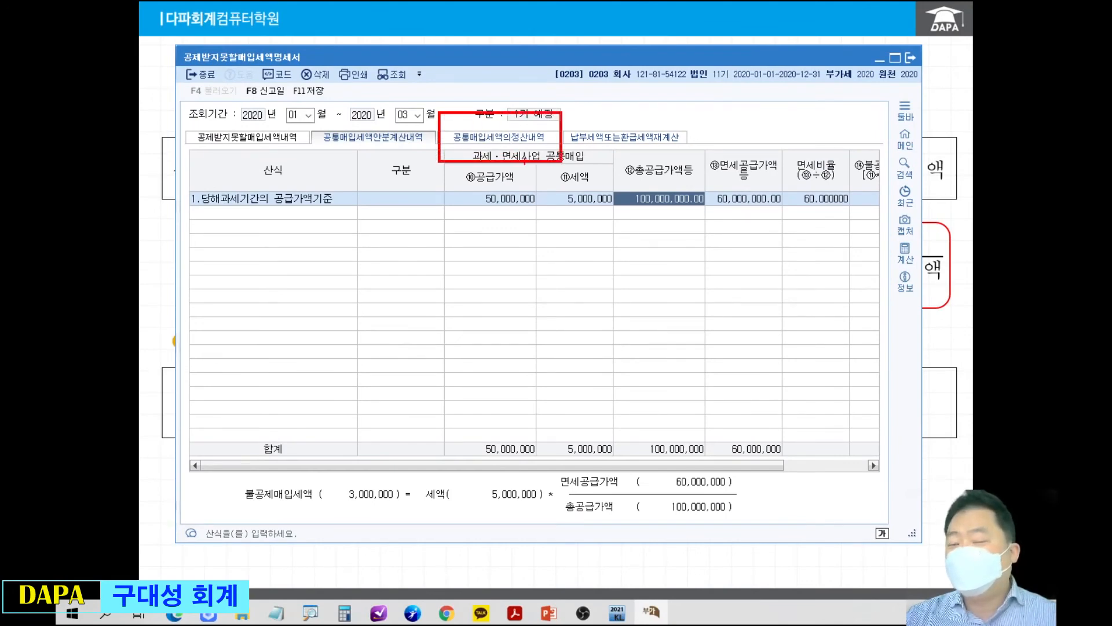
Delete the 당해과세기간의 공급가액기준 row from the 공통매입세액안분계산내역 sheet.
left_click(325, 200)
left_click(323, 76)
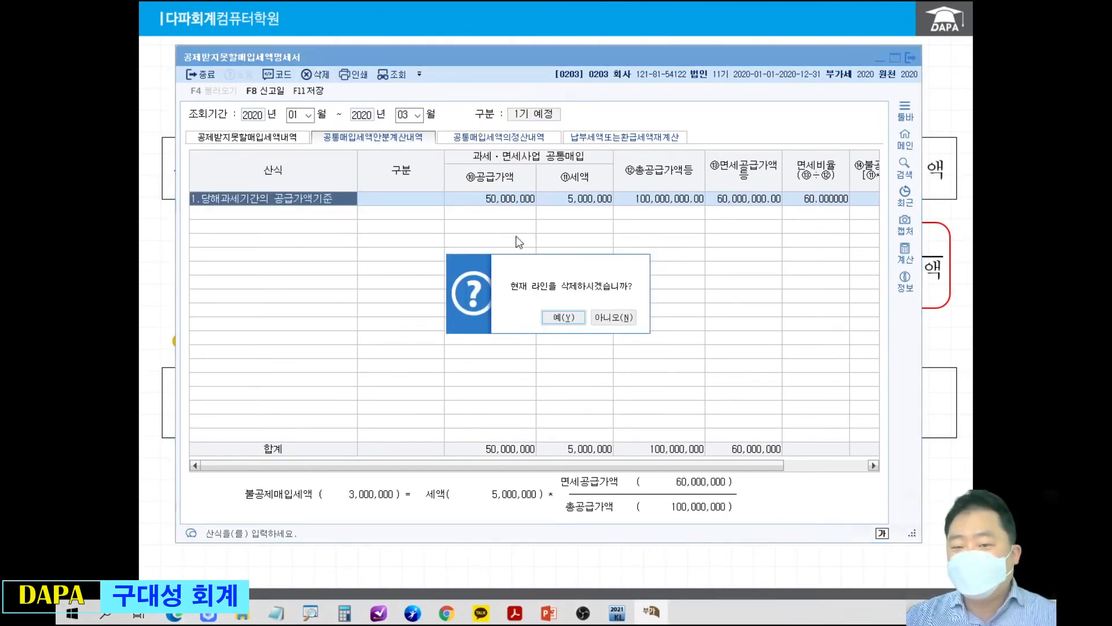
left_click(564, 319)
Set the 조회기간 to 2020년 10월 ~ 12월, declining to save the modified data.
left_click(308, 118)
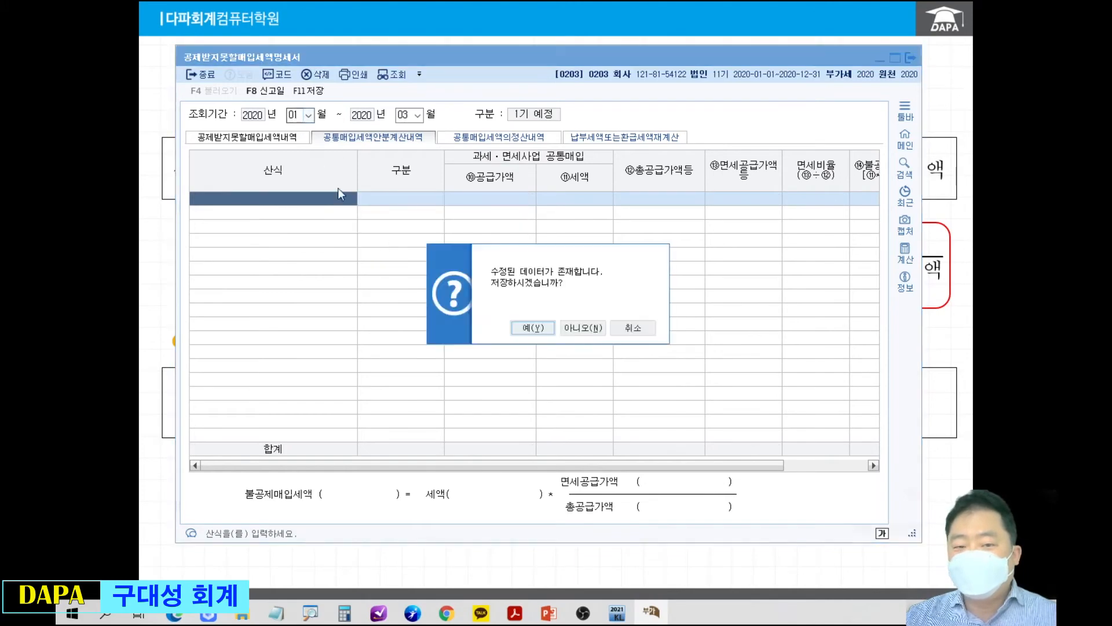
left_click(579, 331)
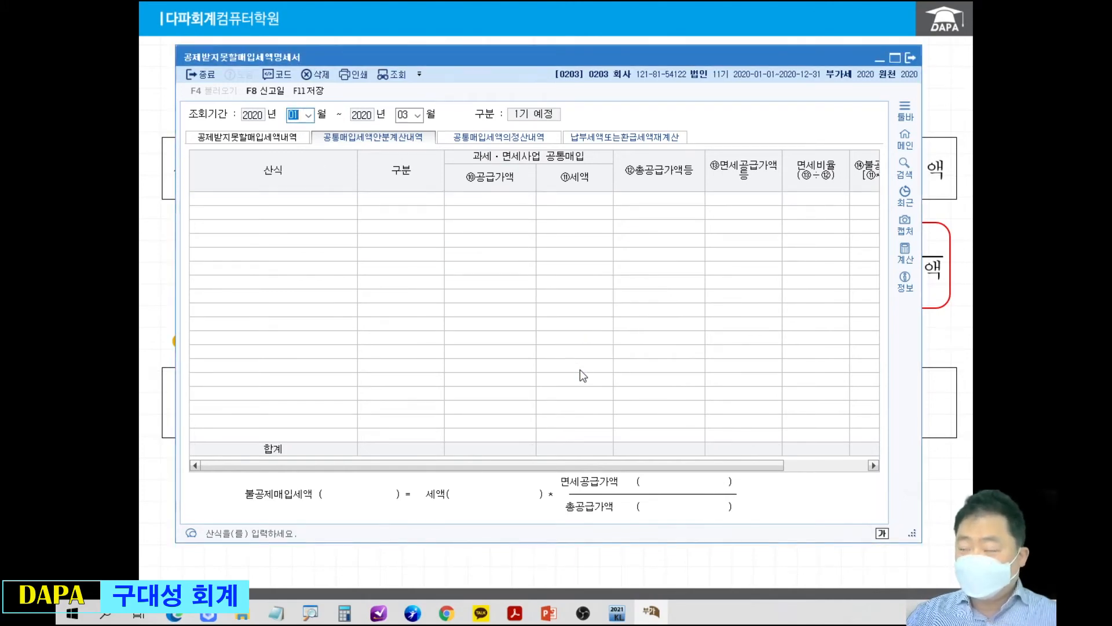
type("10")
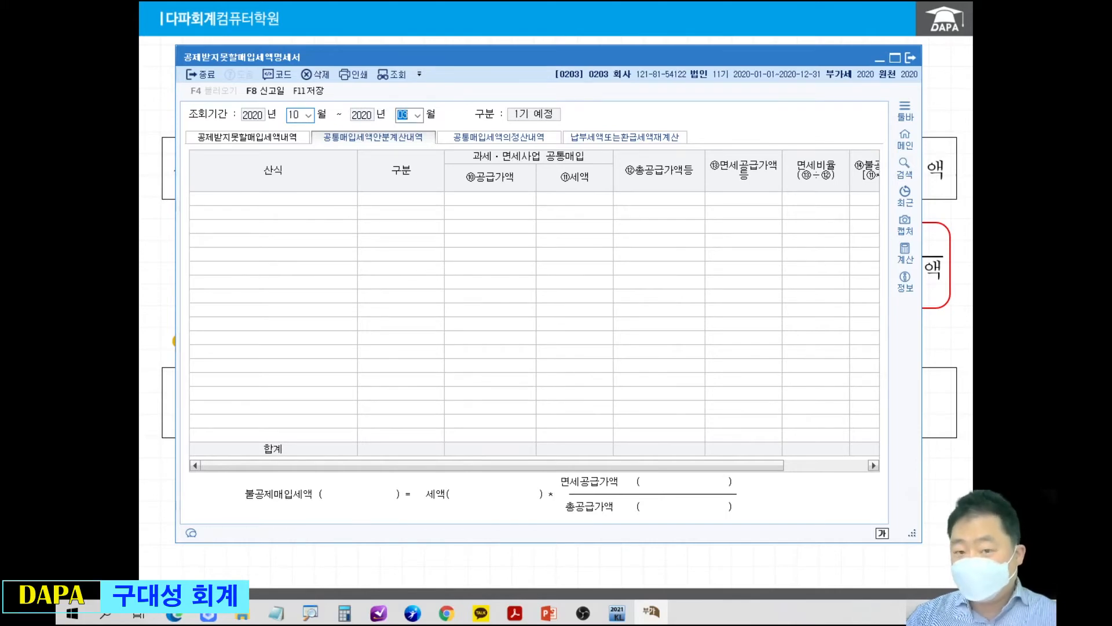
type("12")
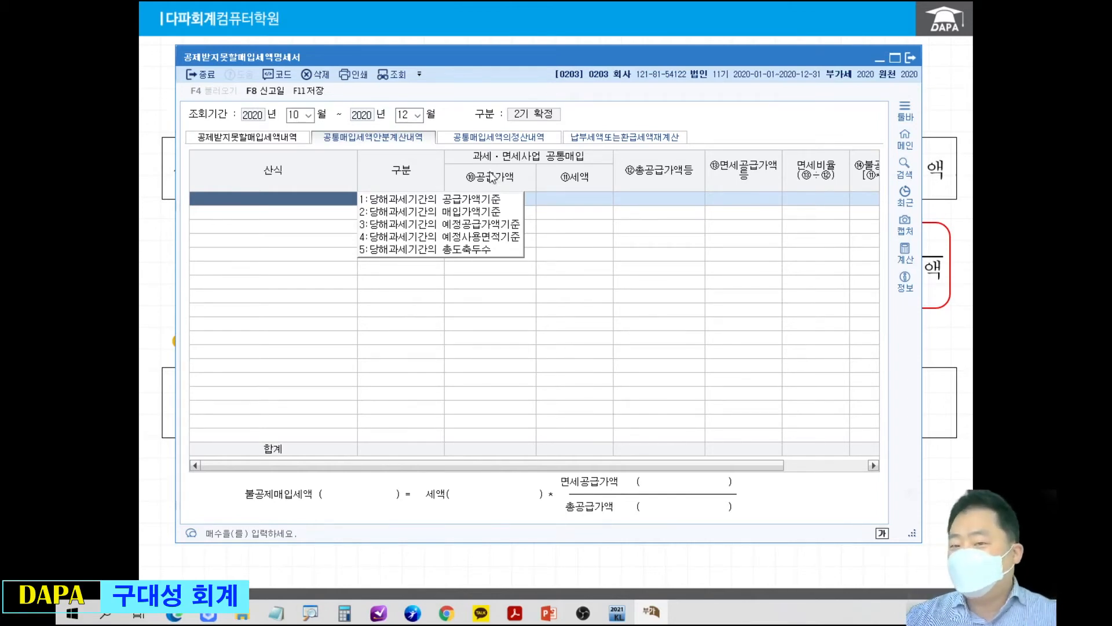
Open the 공통매입세액의정산내역 sheet and highlight its tab with a red box and arrow.
left_click_drag(439, 113, 547, 154)
left_click_drag(550, 166, 630, 278)
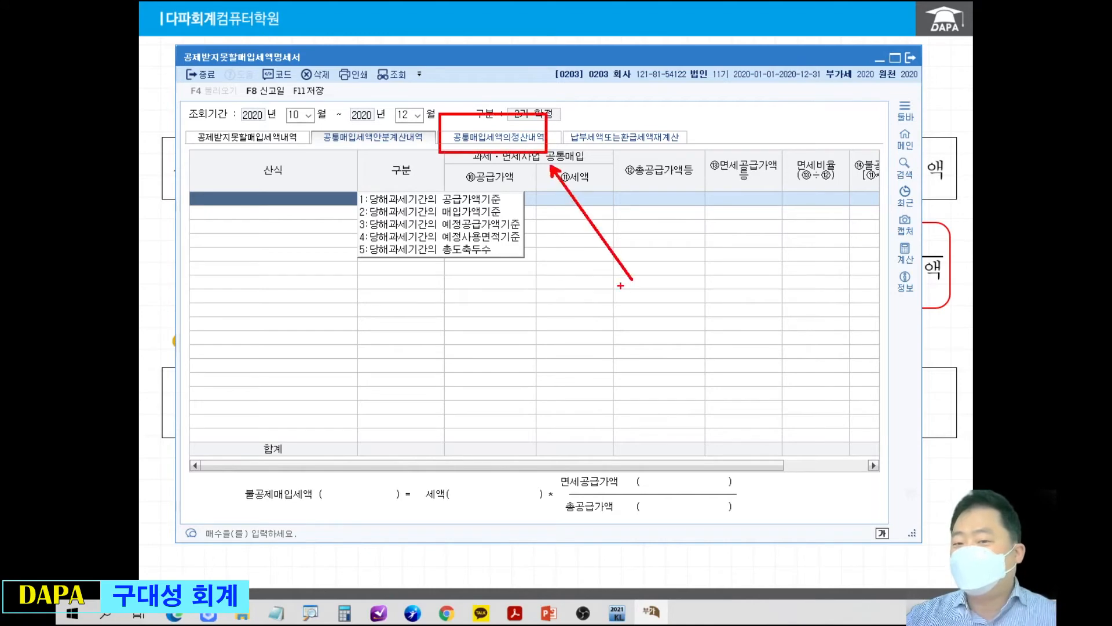
left_click(550, 138)
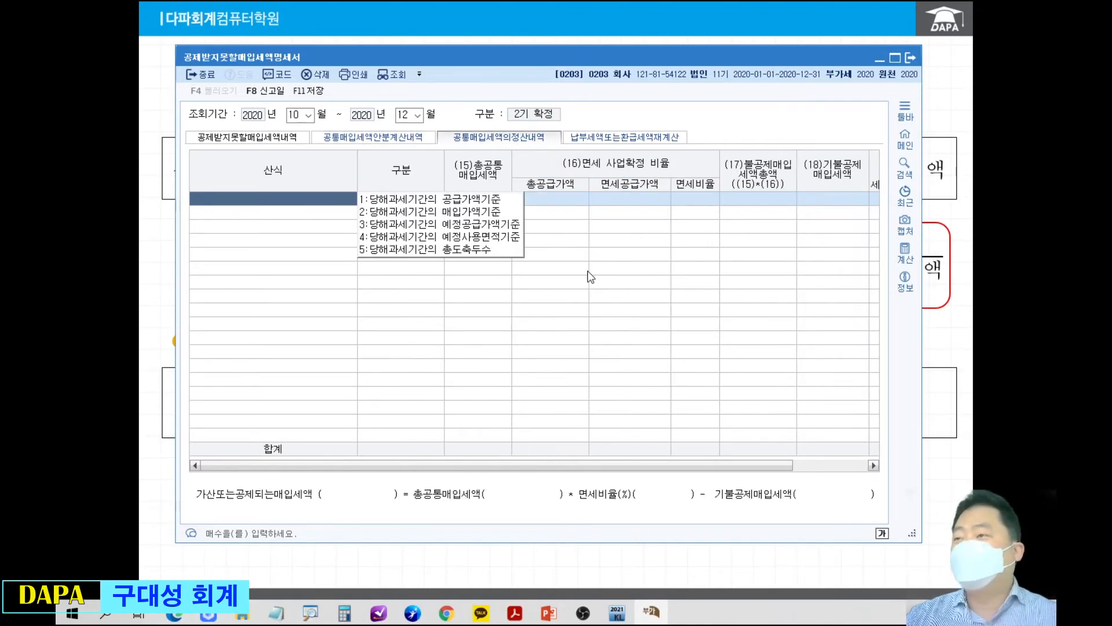
key("ctrl+2")
mouse_move(441, 119)
left_mouse_down()
mouse_move(521, 158)
mouse_move(548, 158)
mouse_move(608, 278)
left_mouse_up()
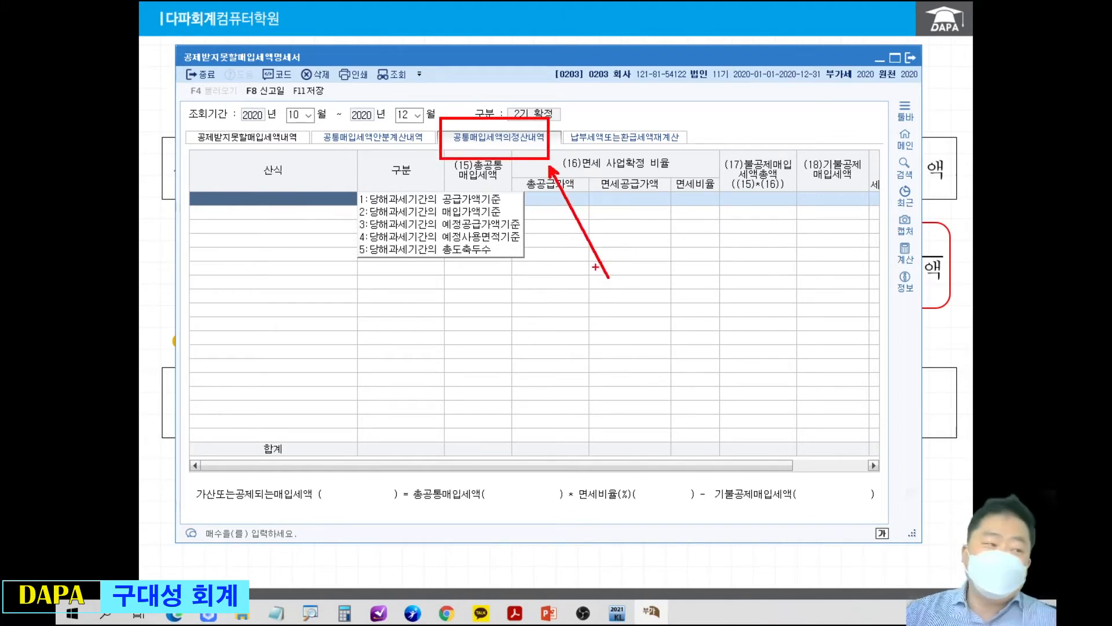
Switch to PowerPoint, box the page 397 worked formula in red, and return to the accounting form.
key("Escape")
left_click_drag(55, 115, 763, 44)
key("ctrl+2")
mouse_move(367, 344)
left_mouse_down()
mouse_move(815, 437)
mouse_move(833, 429)
left_mouse_up()
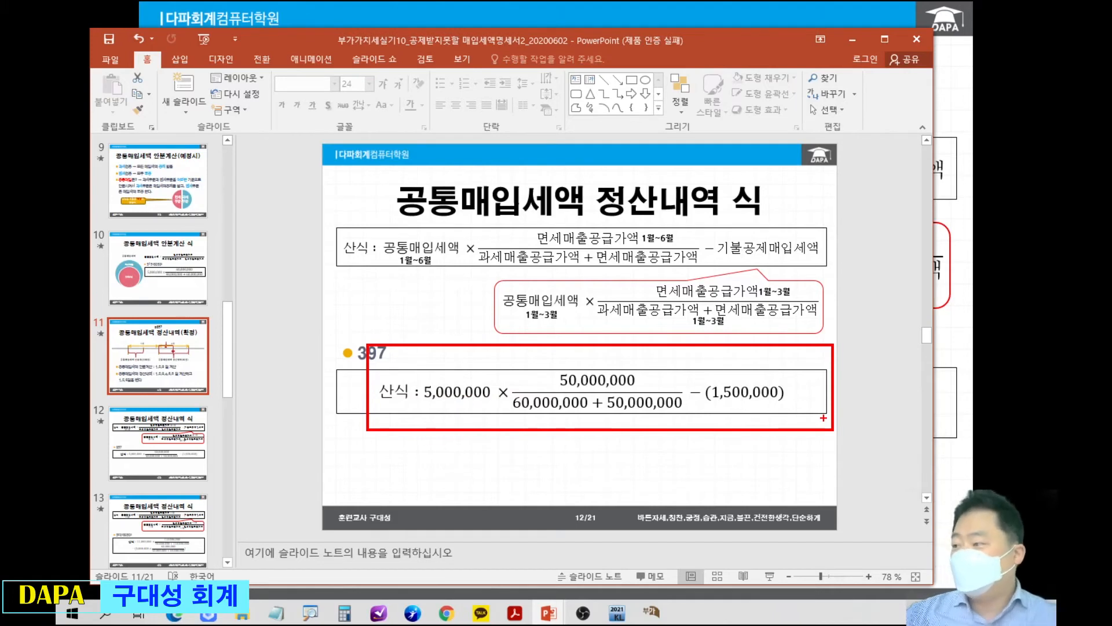
key("Escape")
key("alt+Tab")
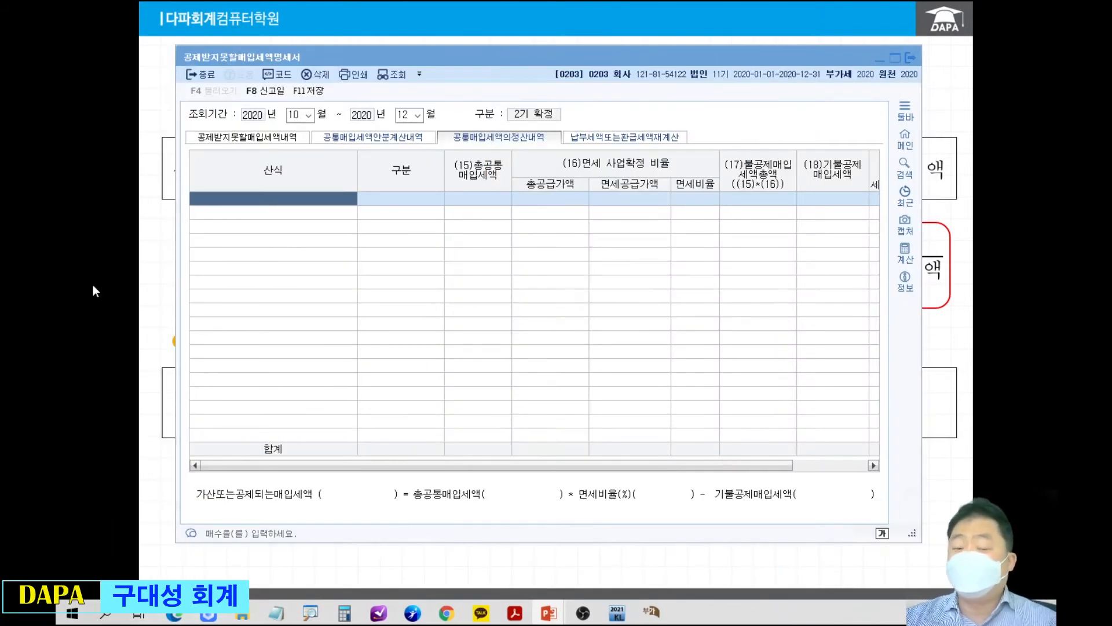
Add a 당해과세기간의 공급가액기준 row without loading voucher data and set its 총공통매입세액 to 5,000,000.
left_click(391, 201)
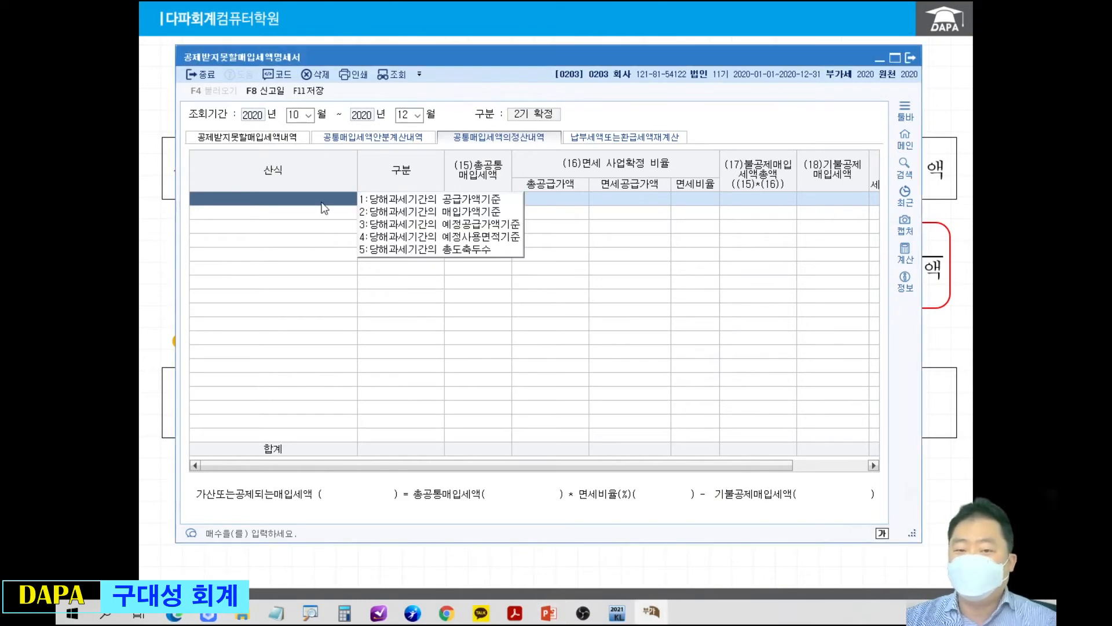
left_click(382, 203)
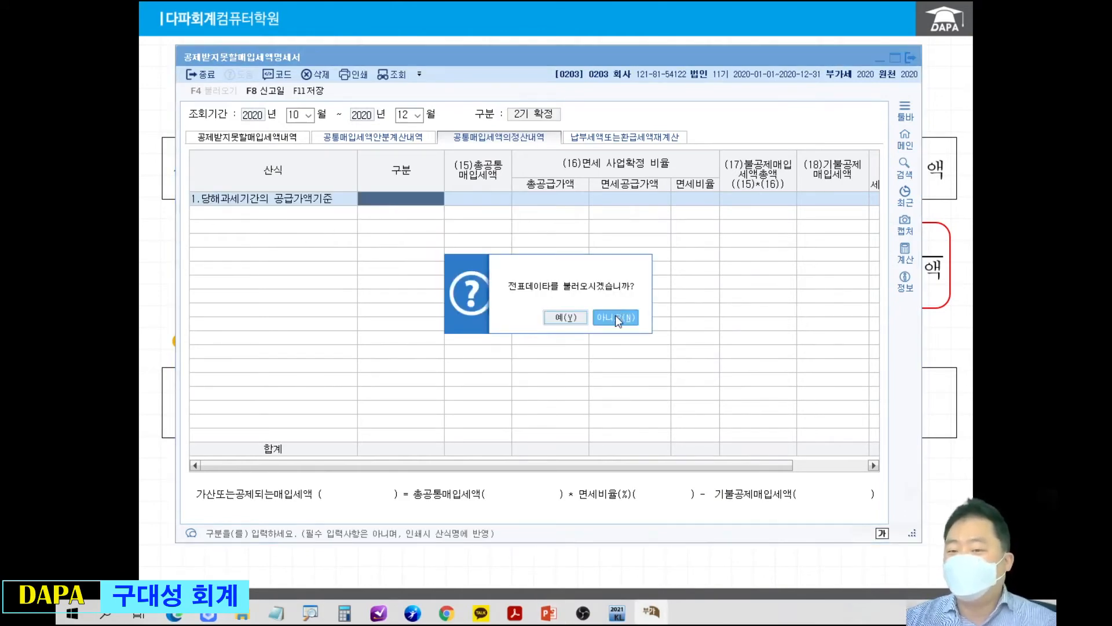
left_click(615, 315)
key("Return")
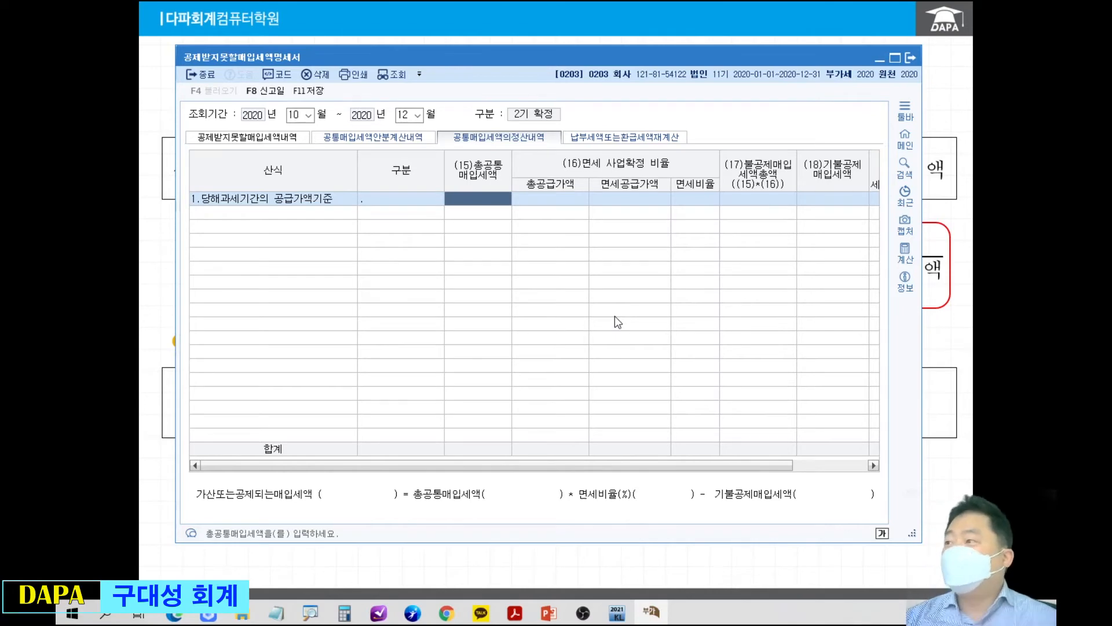
type("5000000")
key("Return")
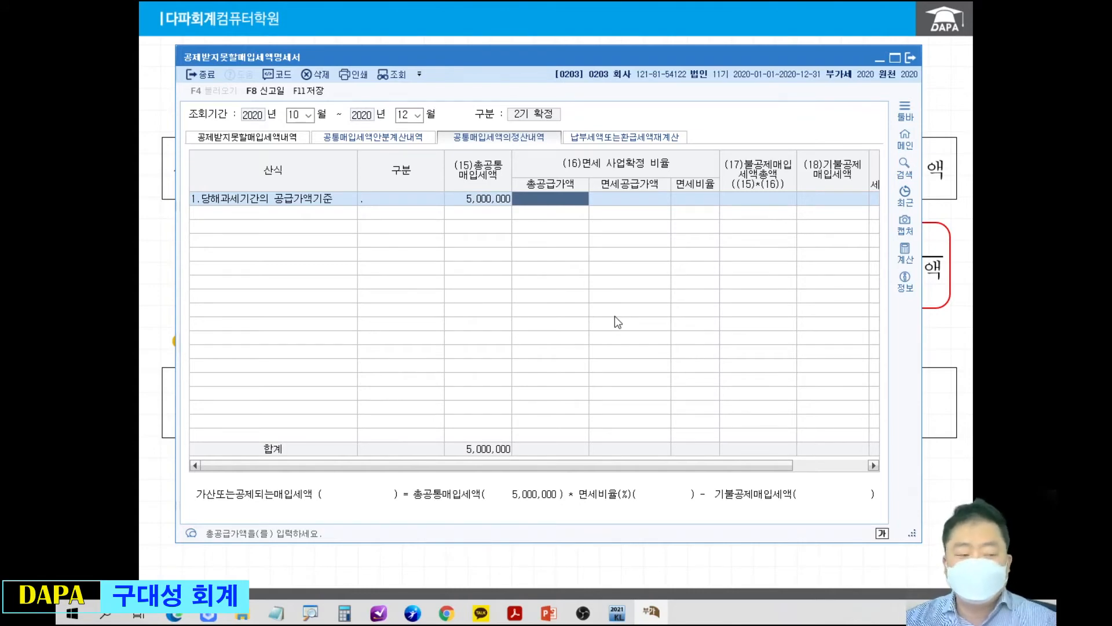
Set the row's 총공급가액 to 110,000,000 and its 면세공급가액 to 50,000,000.
type("110000000")
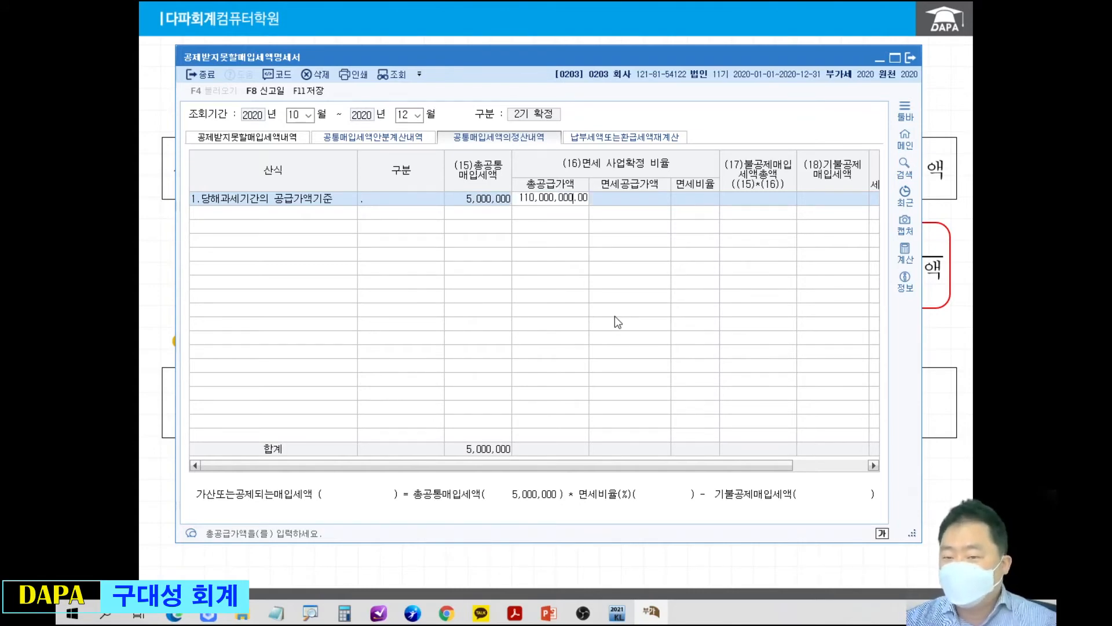
key("Return")
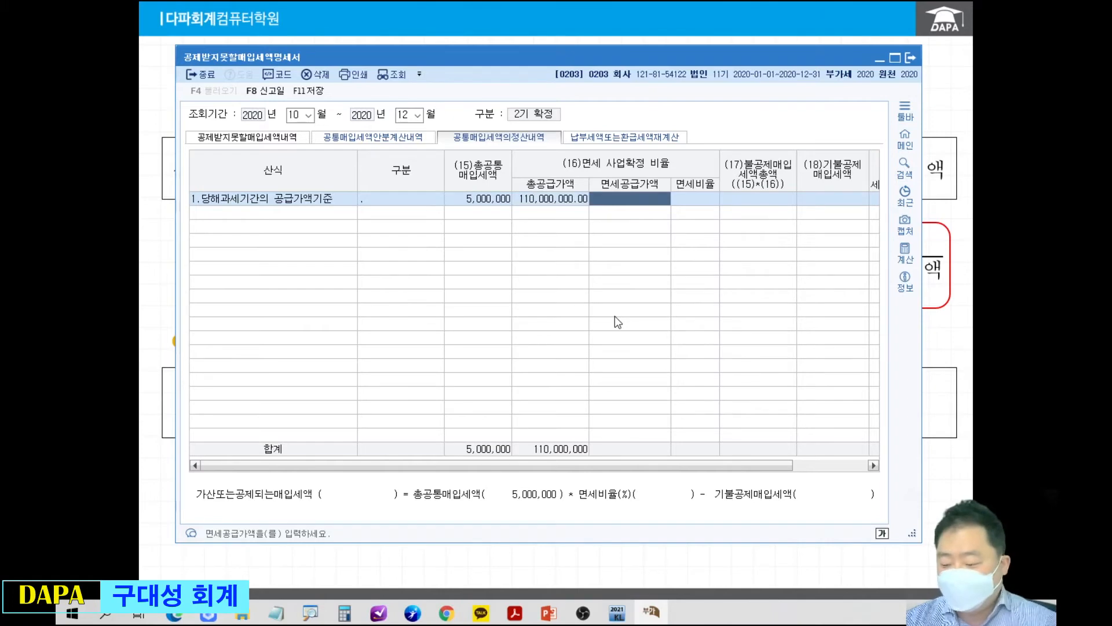
type("50000000")
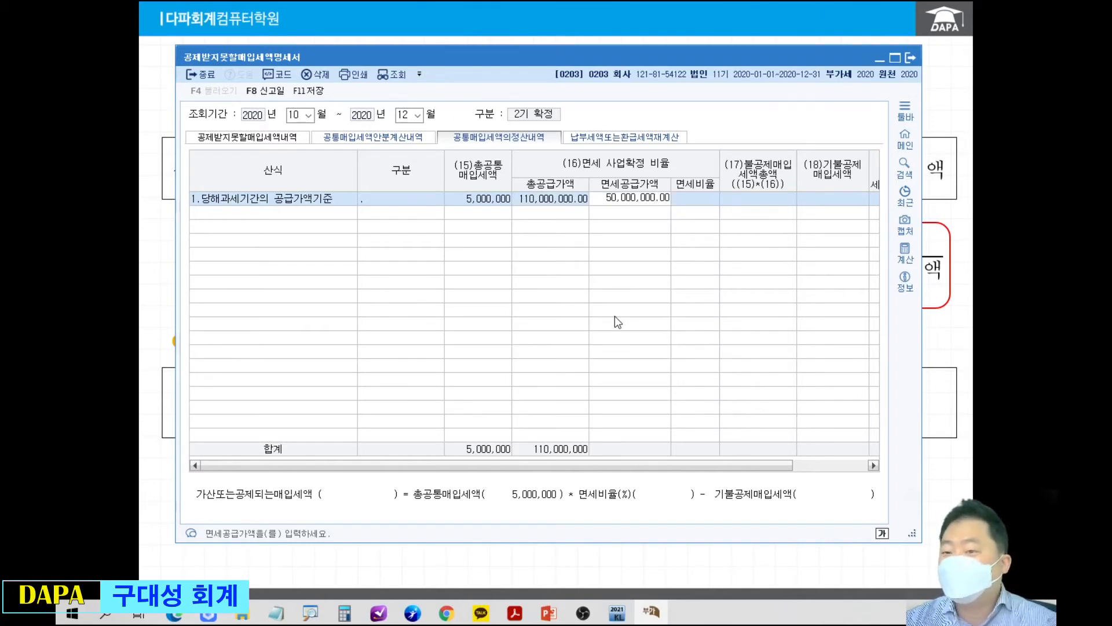
key("Return")
key("Return")
key("Return")
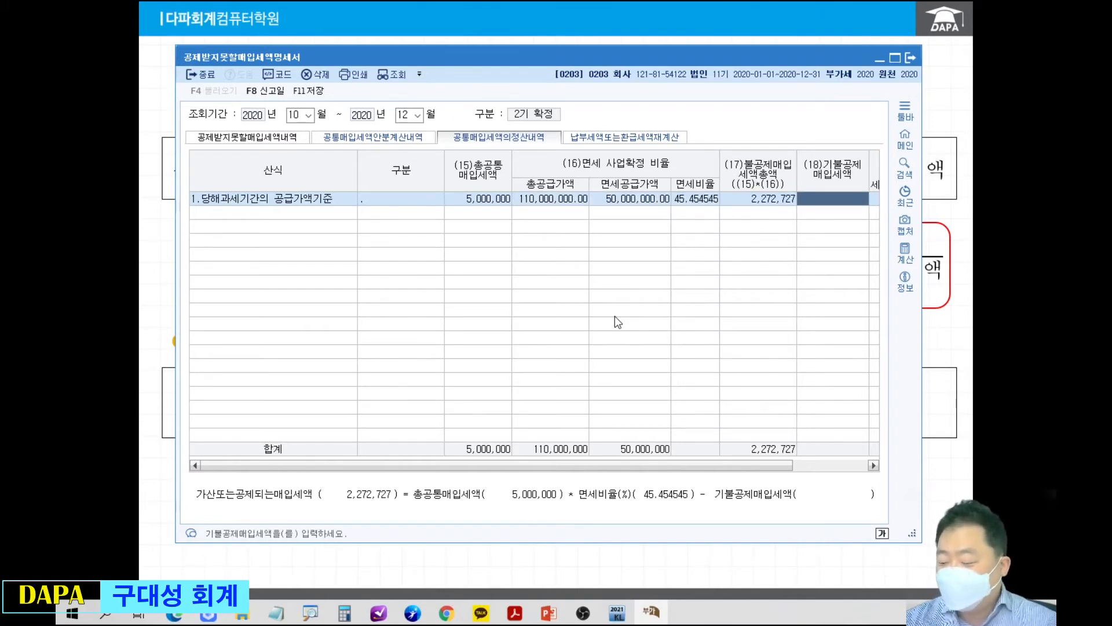
Enter 1,500,000 as the 기불공제매입세액 and maximize the form to show all settlement columns.
type("1500000")
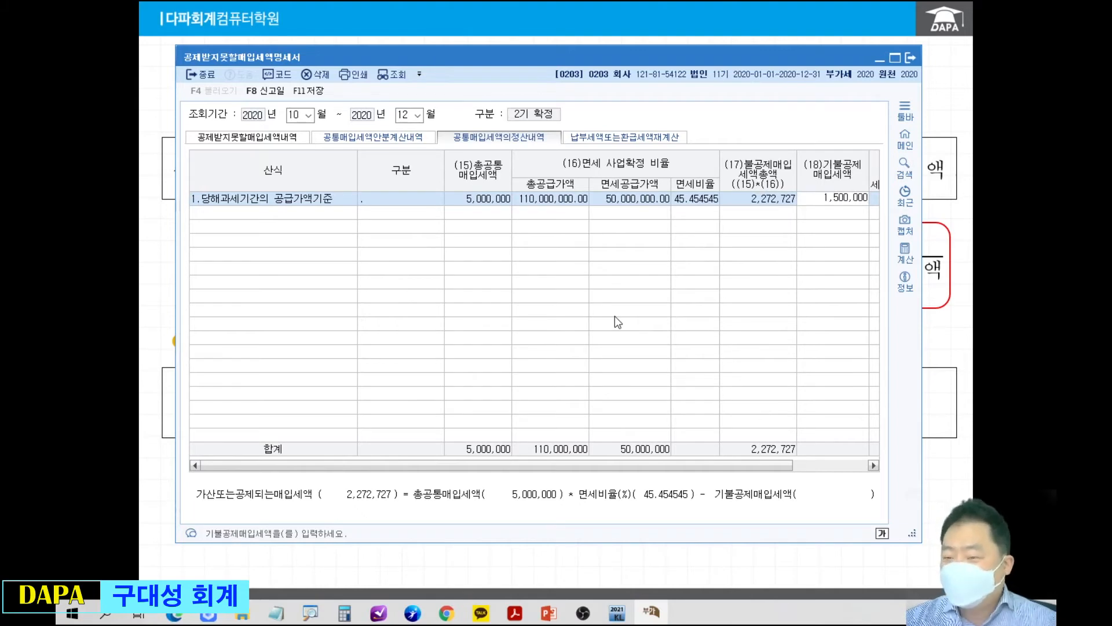
key("Return")
left_click(897, 58)
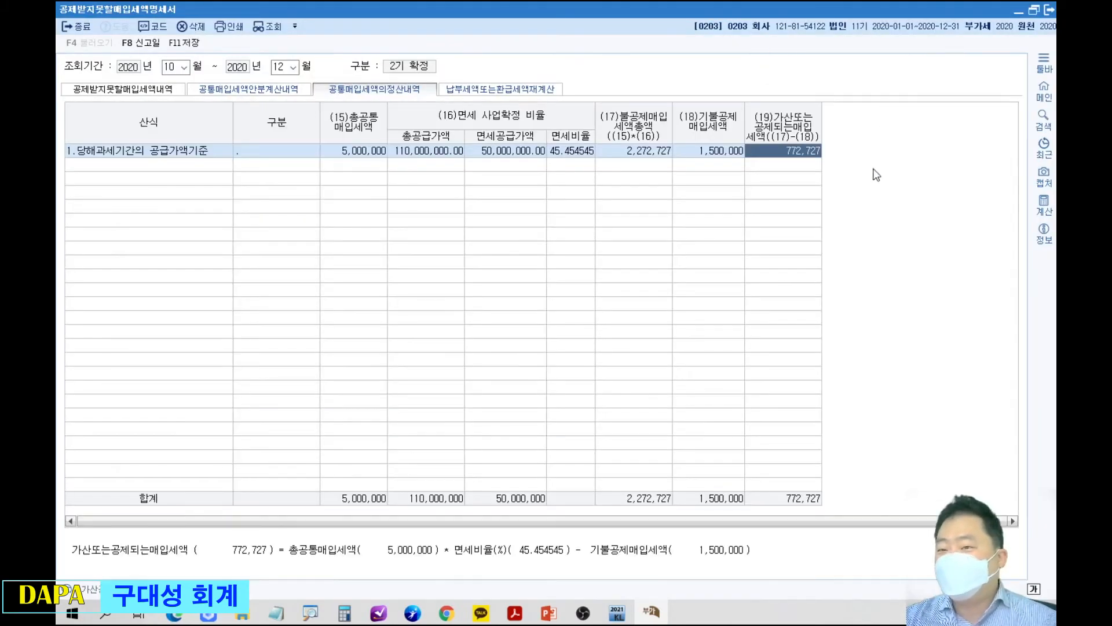
key("Return")
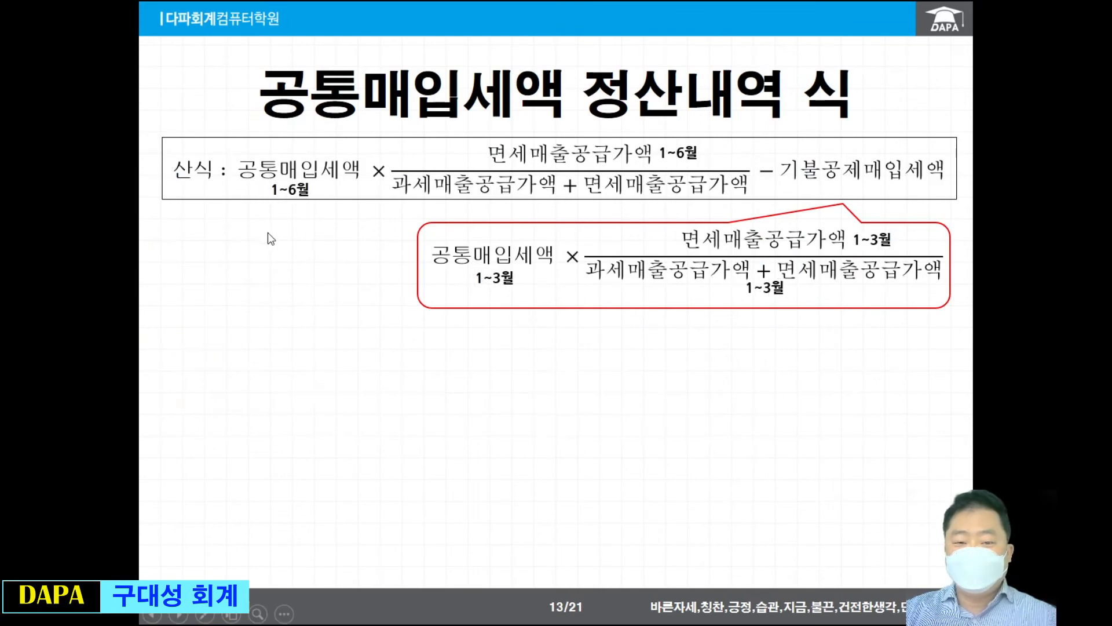
Advance to the 520(8050) slide and bring up page 520 of the textbook PDF in Acrobat Reader, showing both exercise tables.
scroll(351, 262, "down", 2)
scroll(340, 274, "up", 1)
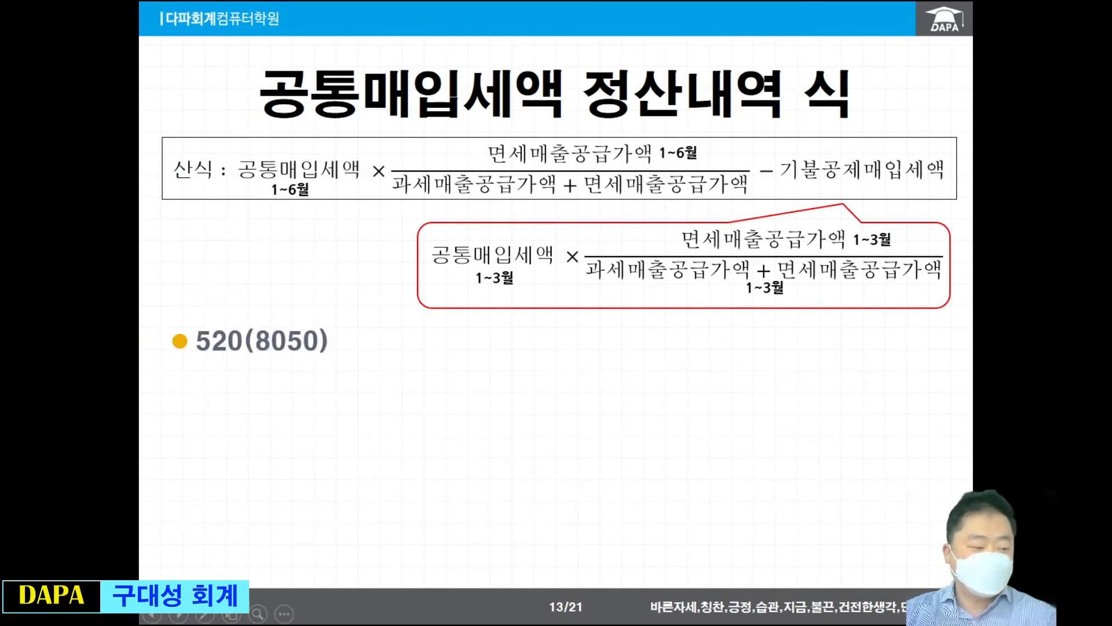
key("alt+Tab")
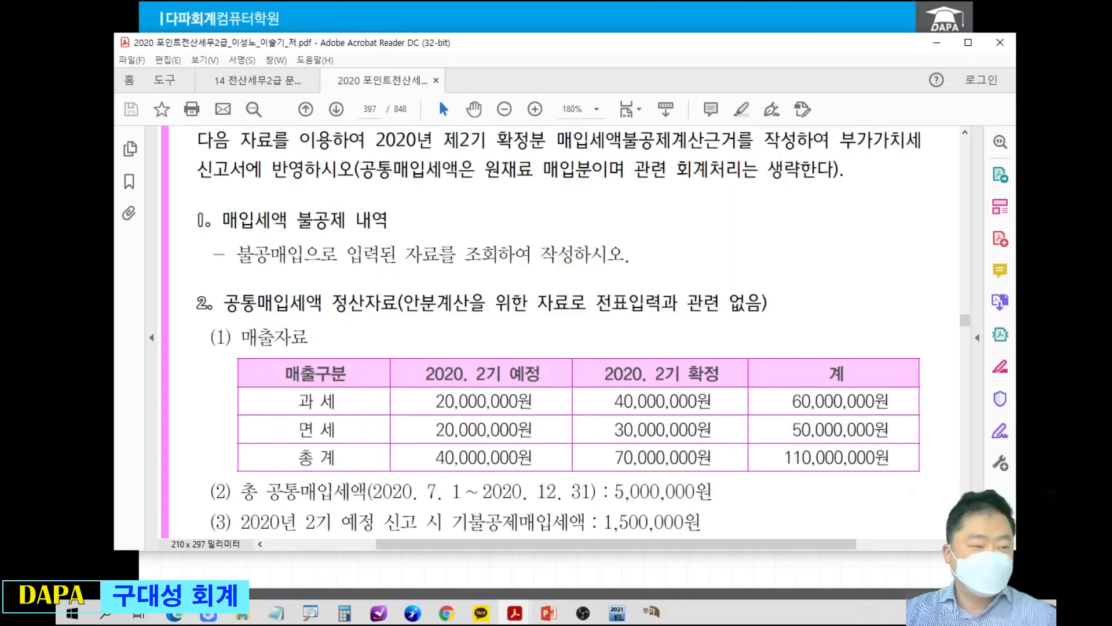
left_click(369, 109)
type("520")
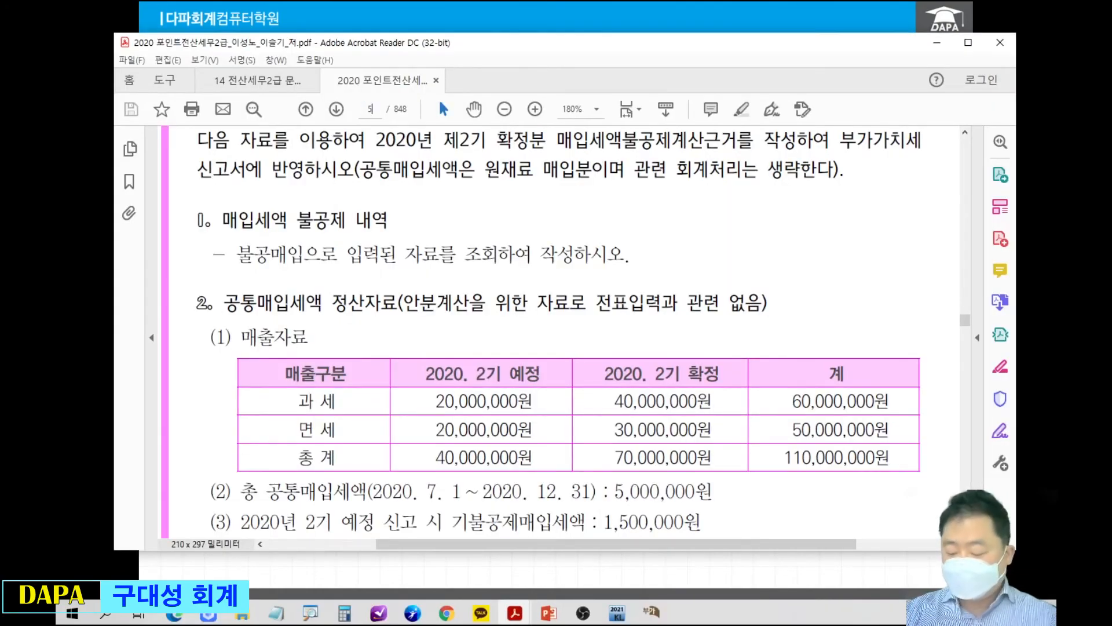
key("Return")
scroll(408, 201, "down", 10)
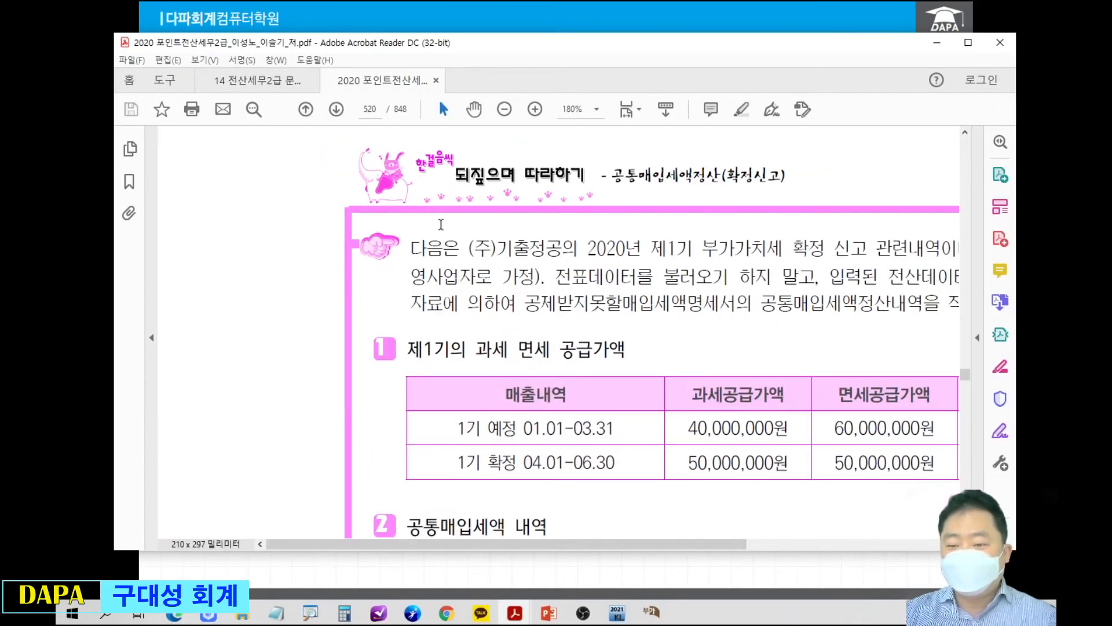
left_click_drag(570, 251, 411, 190)
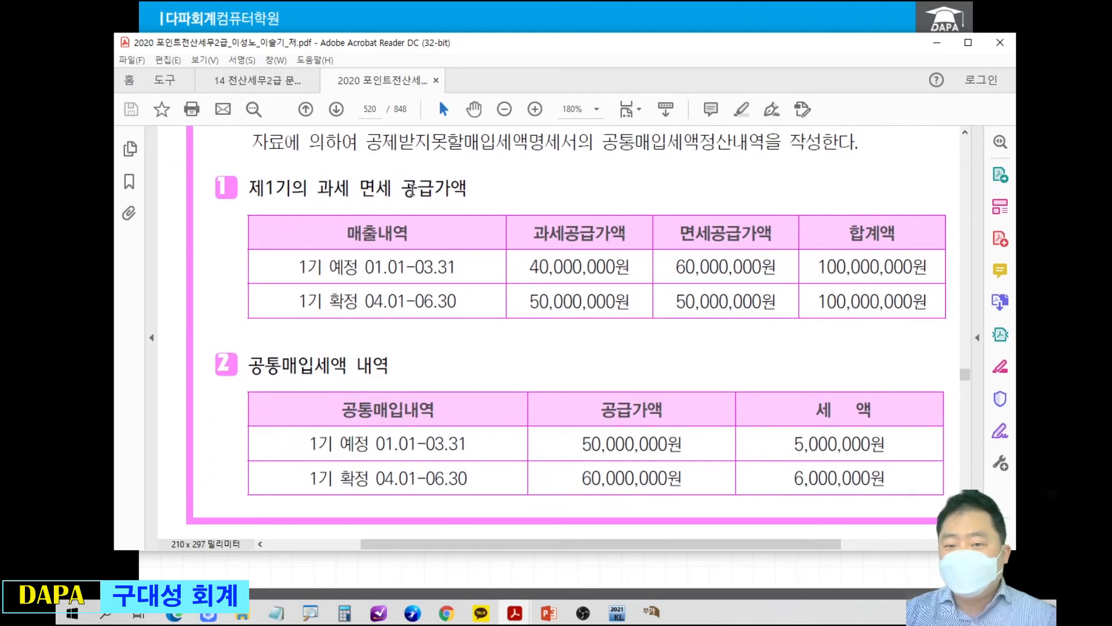
Circle 공통매입세액정산내역 and page number 520 in red, and point an arrow at the circled term.
mouse_move(605, 132)
left_mouse_down()
mouse_move(609, 120)
mouse_move(724, 165)
mouse_move(753, 122)
mouse_move(605, 129)
left_mouse_up()
mouse_move(350, 100)
left_mouse_down()
mouse_move(360, 88)
mouse_move(399, 129)
left_mouse_up()
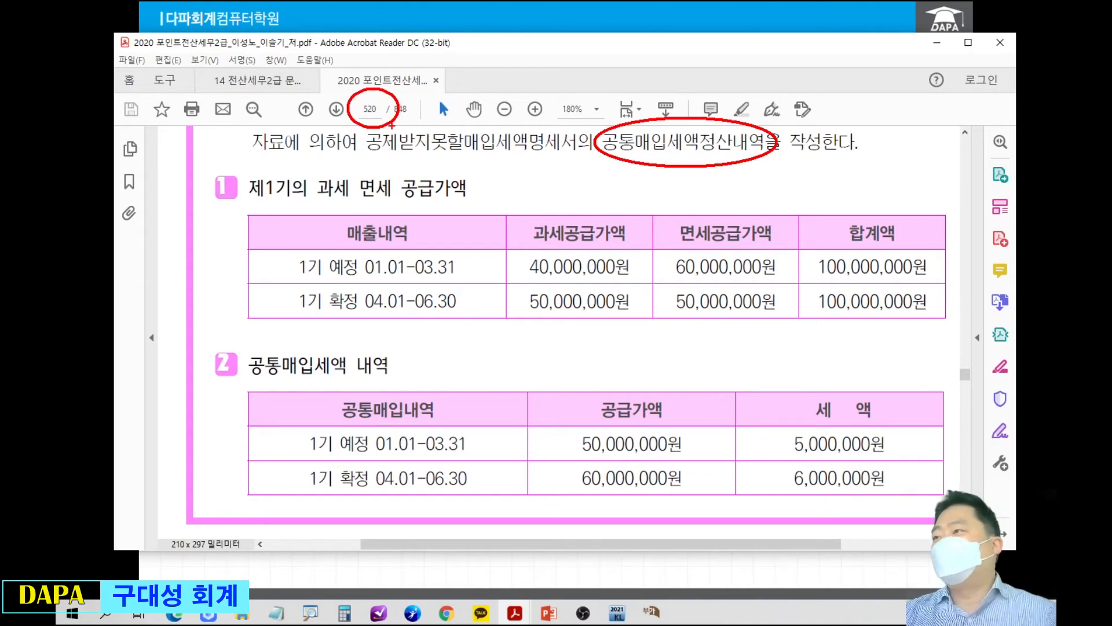
left_click_drag(724, 115, 779, 60)
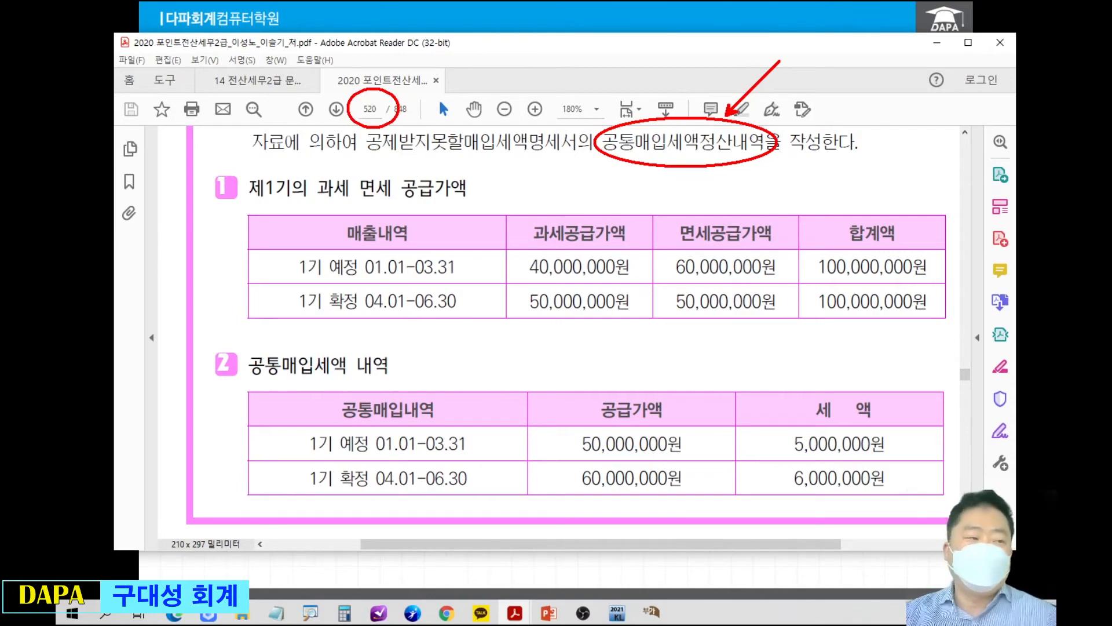
key("Escape")
Switch to the 공제받지못할매입세액명세서 form and delete the existing 공급가액기준 row from the 정산내역 sheet.
key("alt+Tab")
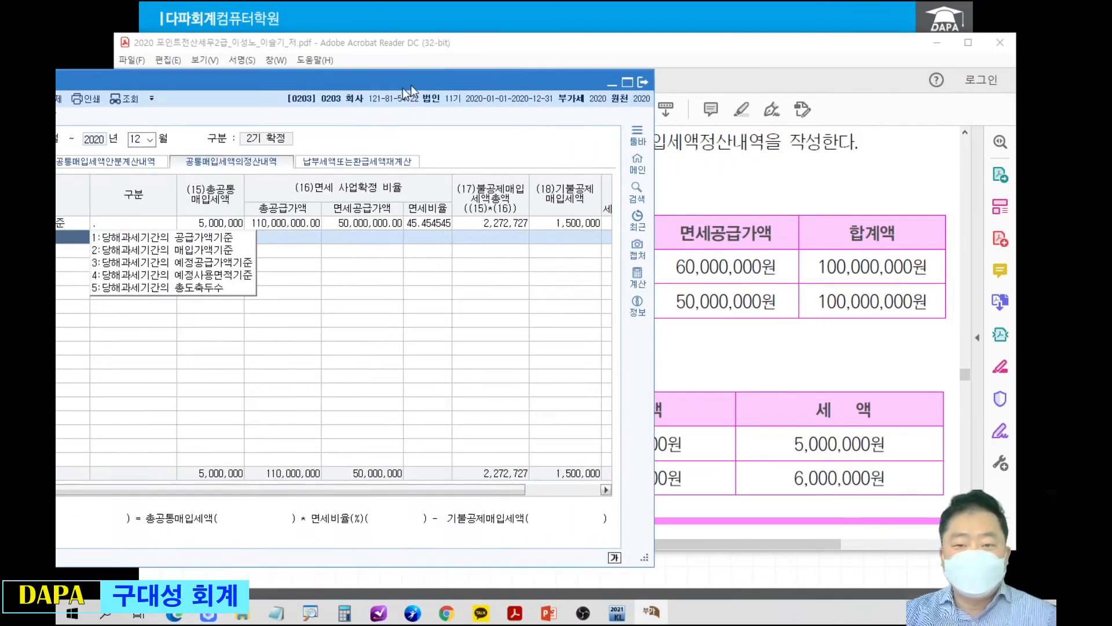
left_click_drag(411, 90, 686, 47)
left_click(345, 182)
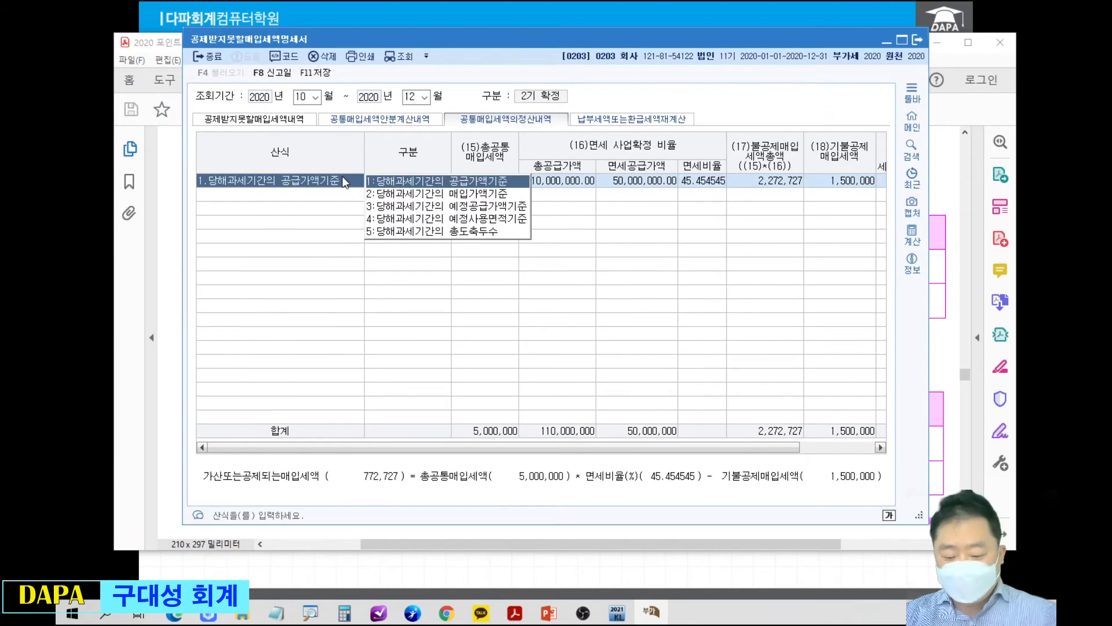
key("F5")
left_click(554, 300)
left_click_drag(569, 45, 561, 84)
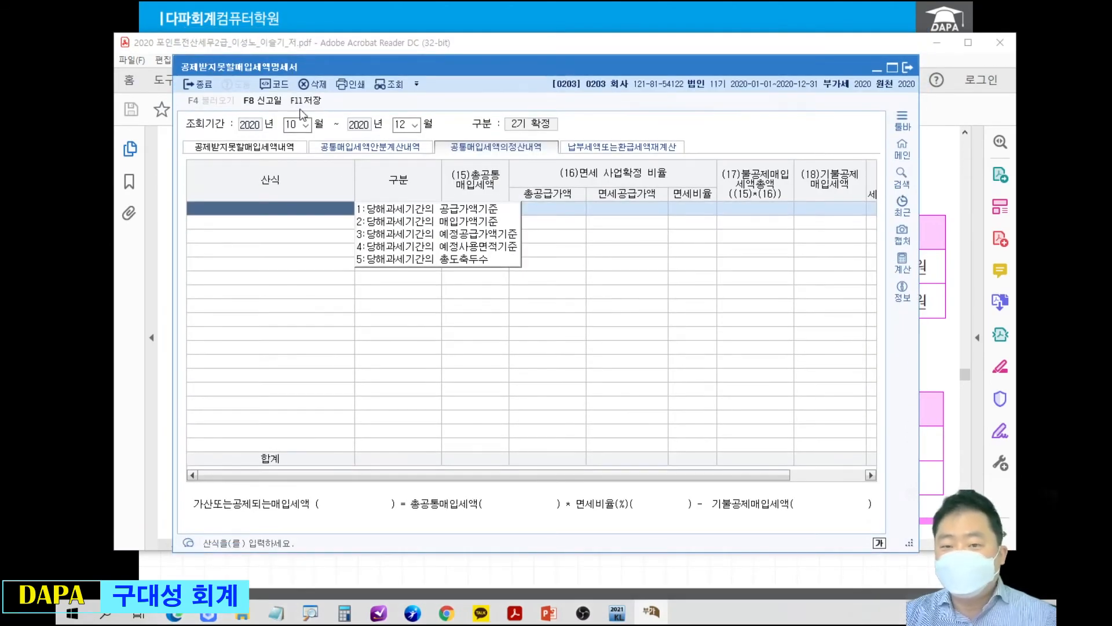
mouse_move(457, 77)
left_mouse_down()
mouse_move(439, 249)
mouse_move(470, 79)
left_mouse_up()
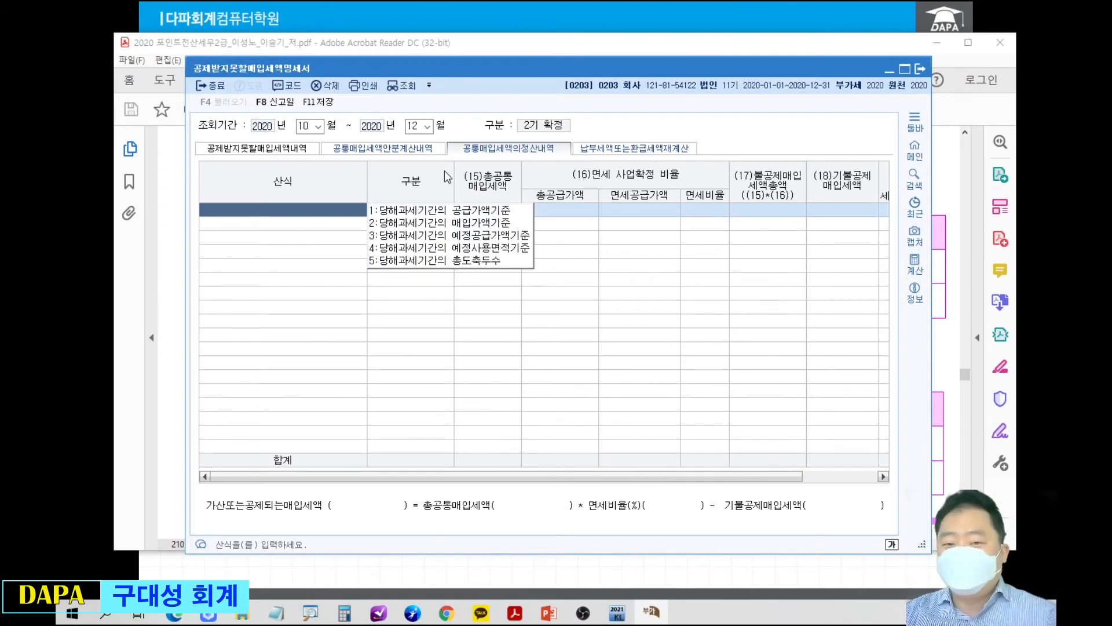
Add a new 당해과세기간의 공급가액기준 row, declining the voucher data, and move the form clear of the PDF tables.
left_click(455, 211)
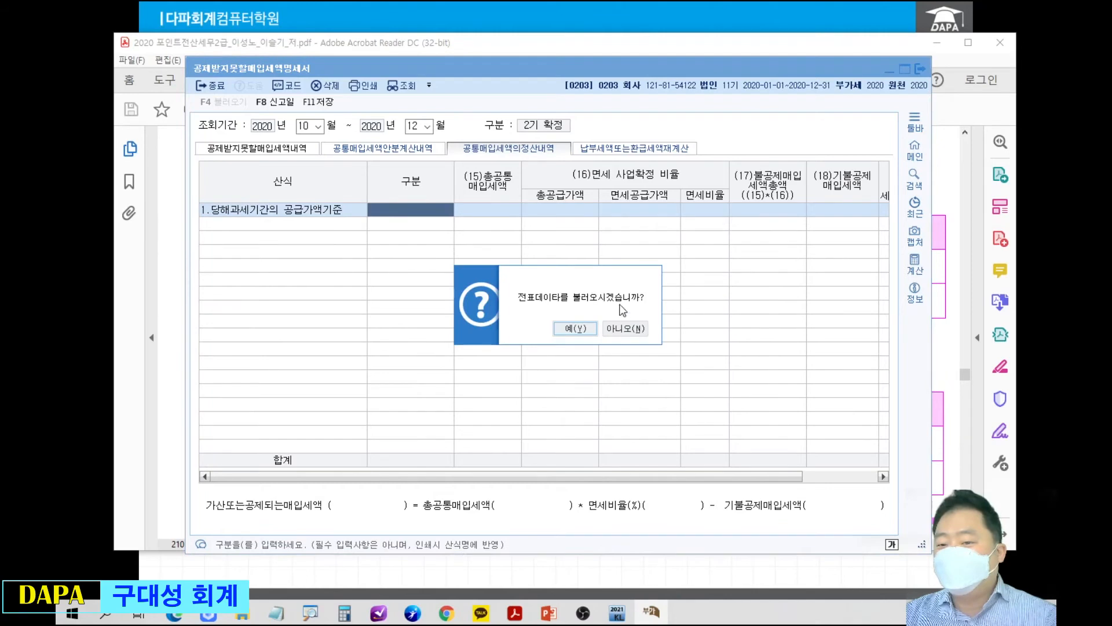
left_click(632, 328)
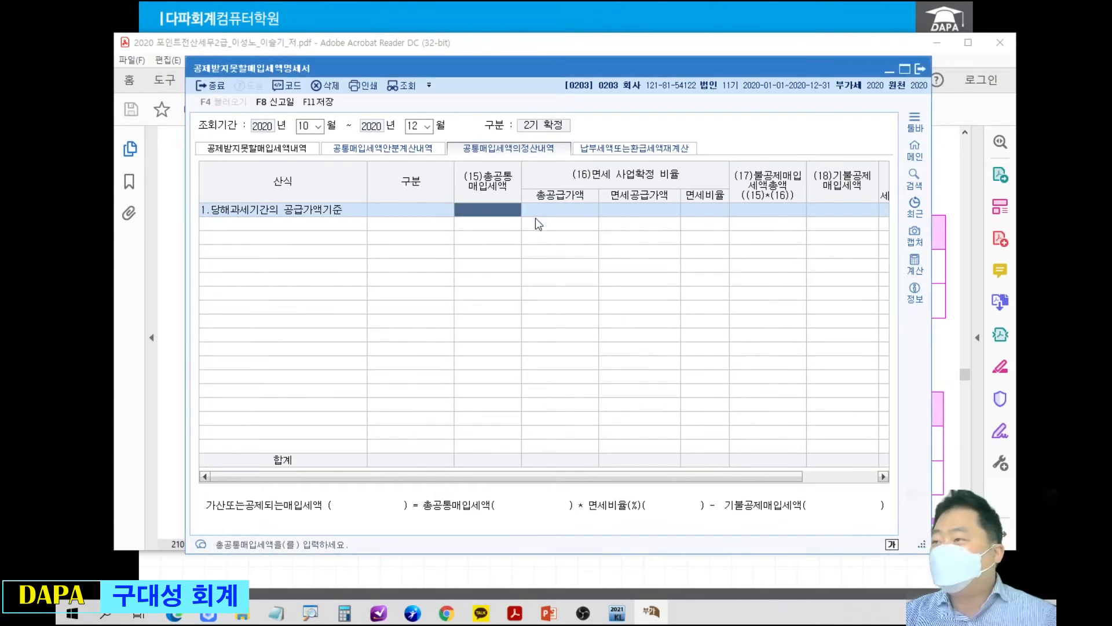
left_click_drag(563, 70, 601, 519)
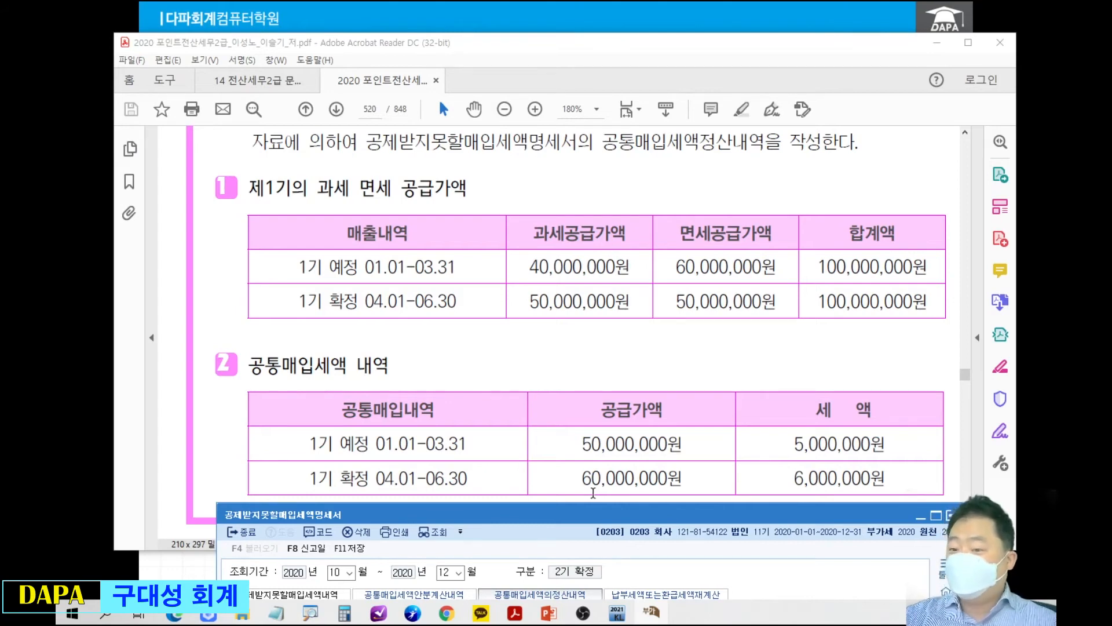
Circle the 예정 and 확정 세액 amounts in the PDF's 공통매입세액 내역 table in red.
key("ctrl+2")
left_click_drag(778, 415, 904, 518)
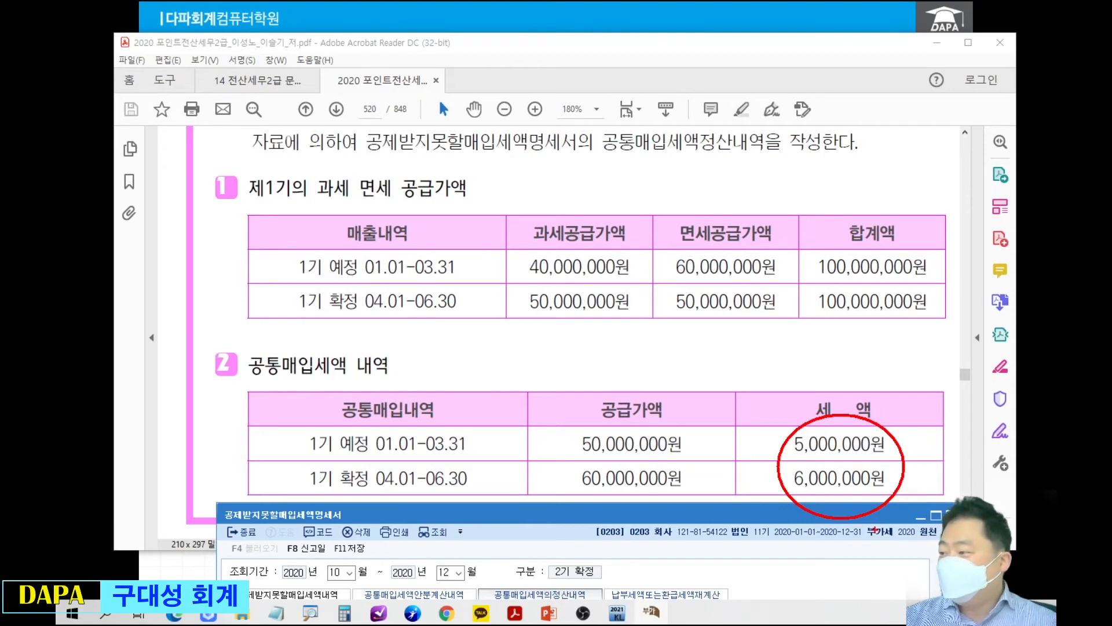
key("Escape")
Bring the form back into view and set the new row's 총공통매입세액 to 11,000,000.
mouse_move(734, 515)
left_mouse_down()
mouse_move(688, 297)
mouse_move(678, 183)
left_mouse_up()
type("11000000")
key("Return")
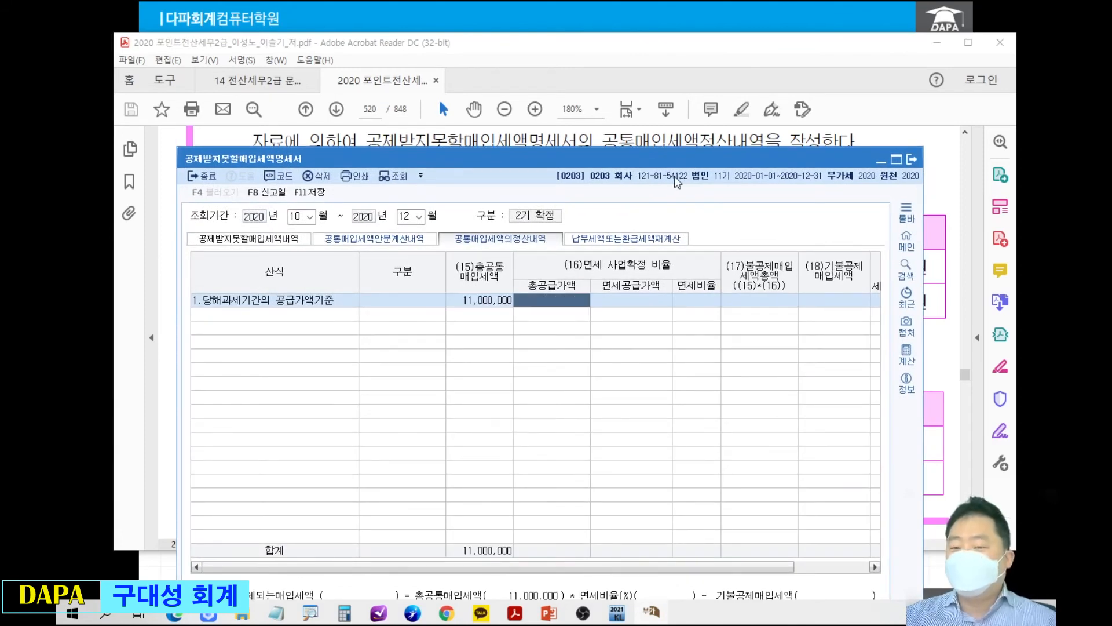
Uncover the supply table, circle its 과세공급가액 and 면세공급가액 amounts joined by a plus, and draw an arrow to 총공급가액.
left_click_drag(663, 162, 716, 340)
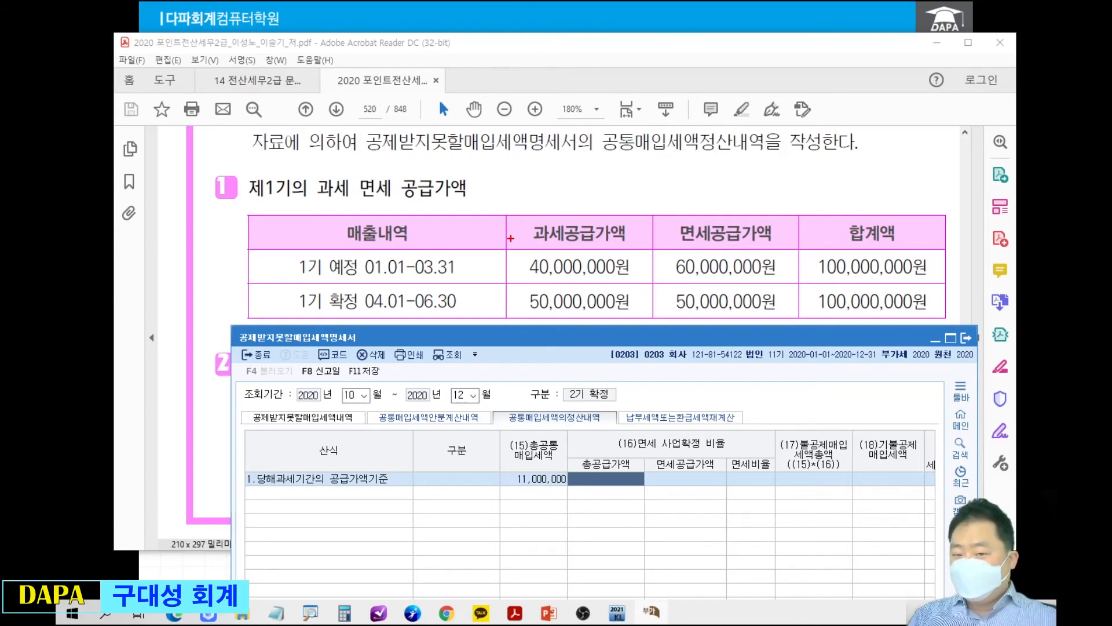
mouse_move(528, 242)
left_mouse_down()
mouse_move(512, 267)
mouse_move(554, 243)
left_mouse_up()
left_click_drag(570, 313, 640, 330)
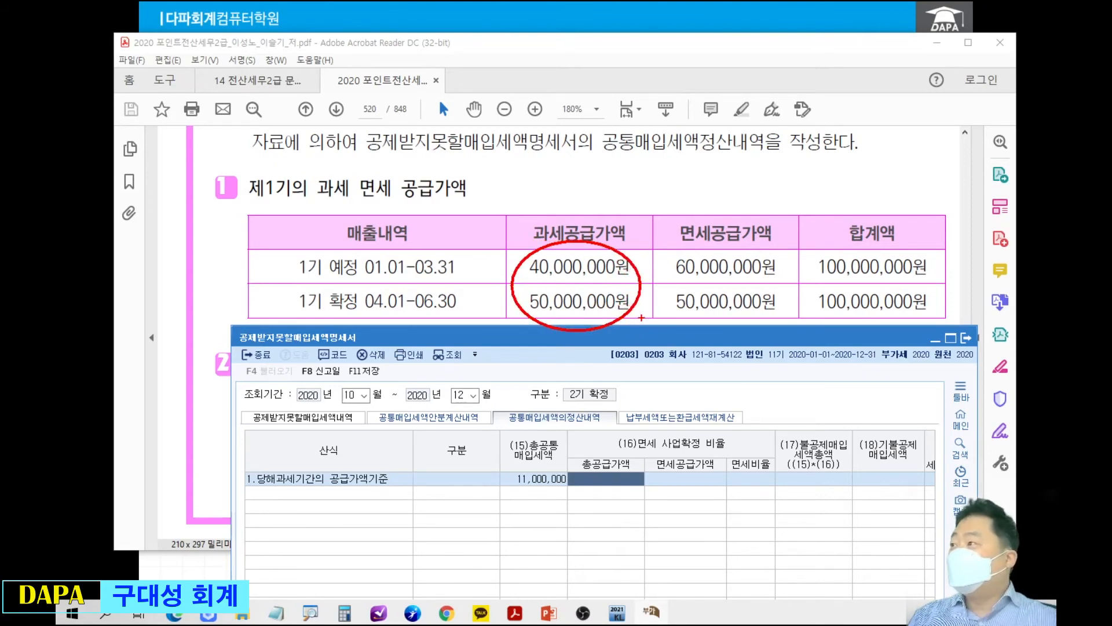
left_click_drag(661, 241, 771, 323)
mouse_move(646, 284)
left_mouse_down()
mouse_move(659, 283)
mouse_move(619, 449)
left_mouse_up()
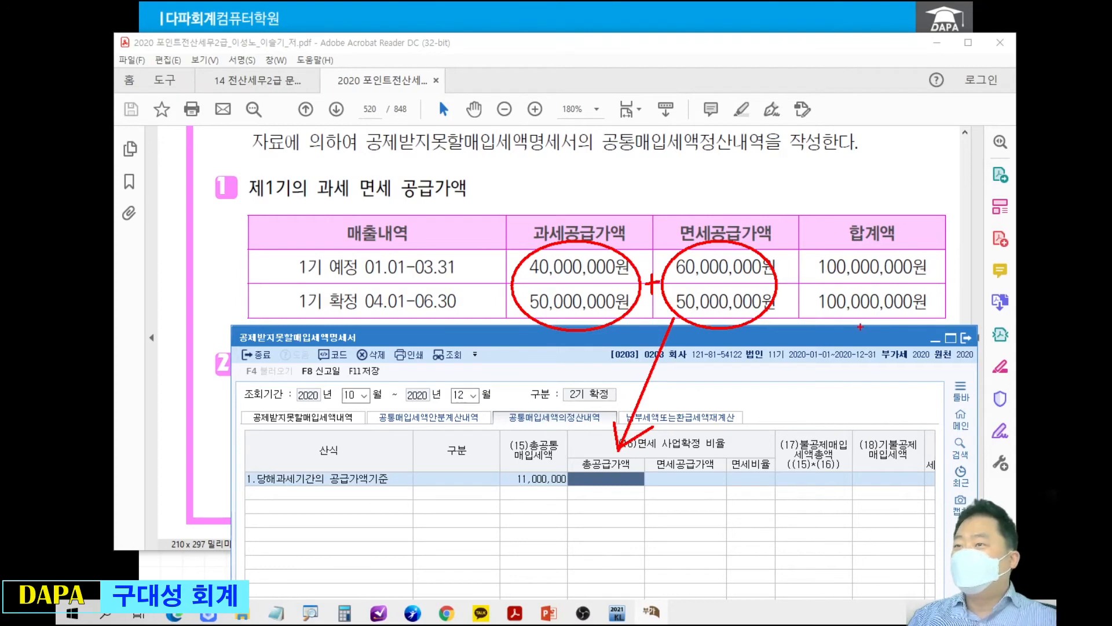
Write 200,000,000 in red below 총공급가액, draw an arrow from the PDF's 면세공급가액 amounts to the form's 면세공급가액 column, and clear the markings.
left_click_drag(565, 486, 578, 499)
left_click_drag(583, 490, 654, 489)
left_click(598, 497)
left_click(626, 498)
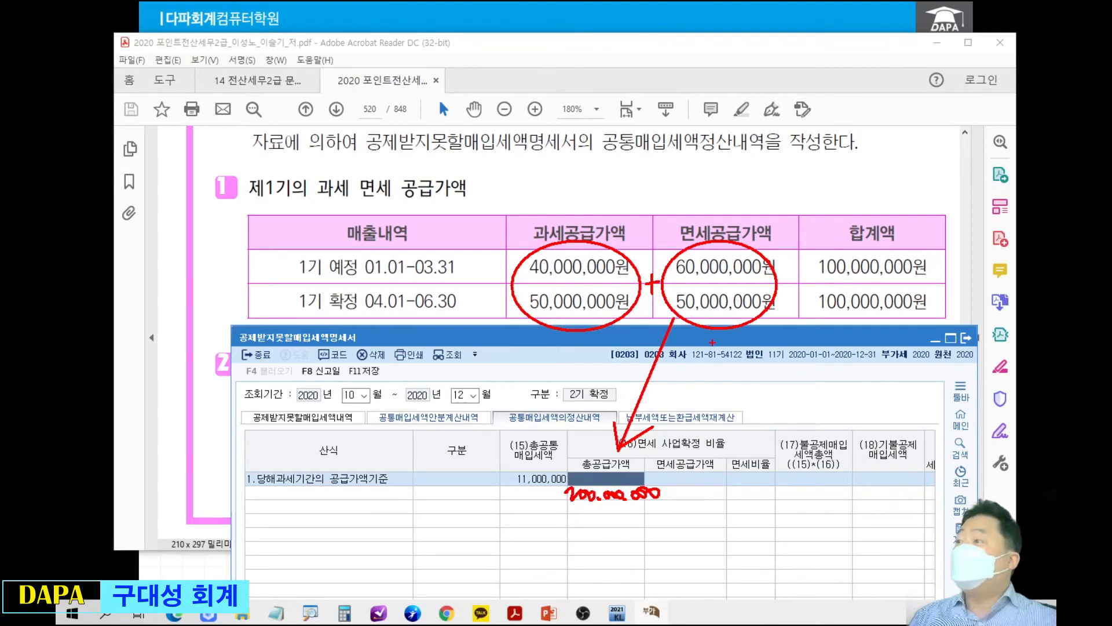
mouse_move(710, 332)
left_mouse_down()
mouse_move(709, 450)
mouse_move(733, 428)
left_mouse_up()
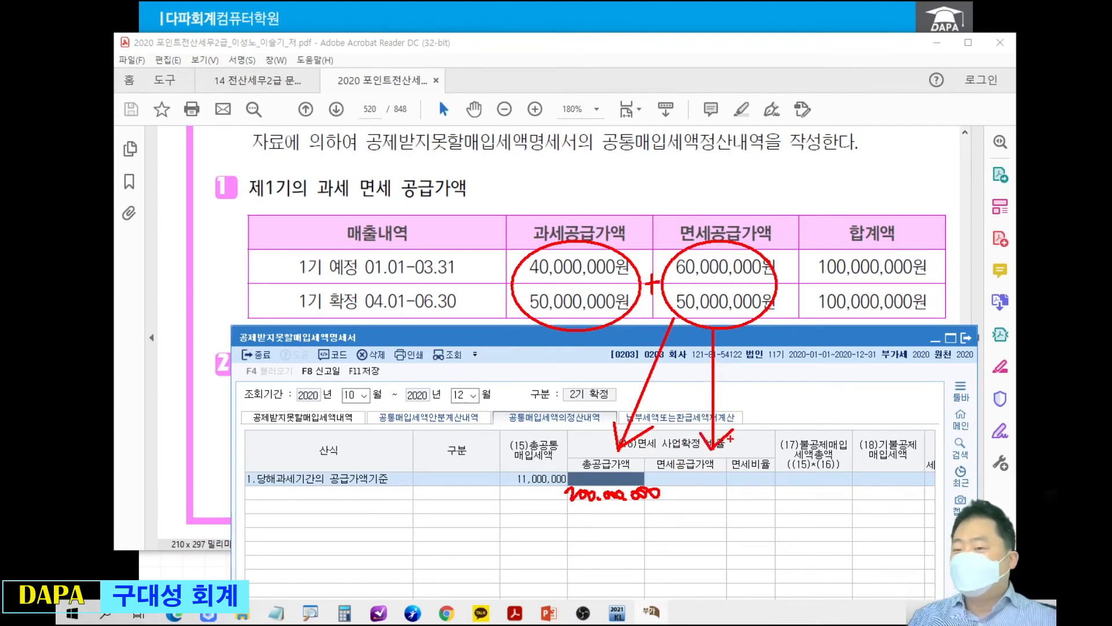
key("Escape")
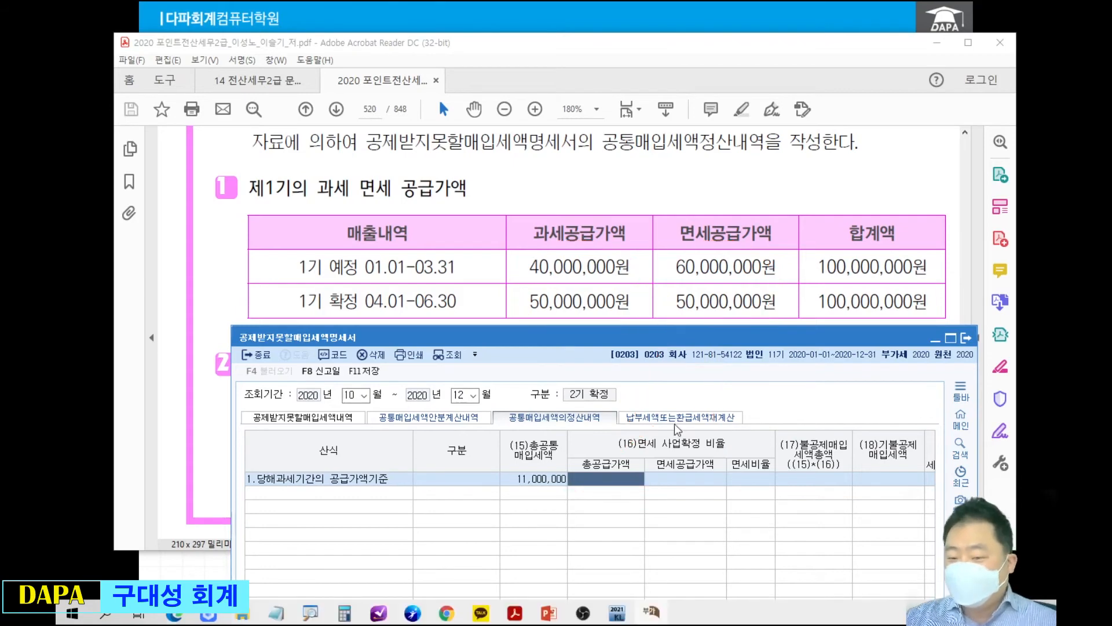
Set the row's 총공급가액 to 200,000,000 and its 면세공급가액 to 110,000,000.
type("200000000")
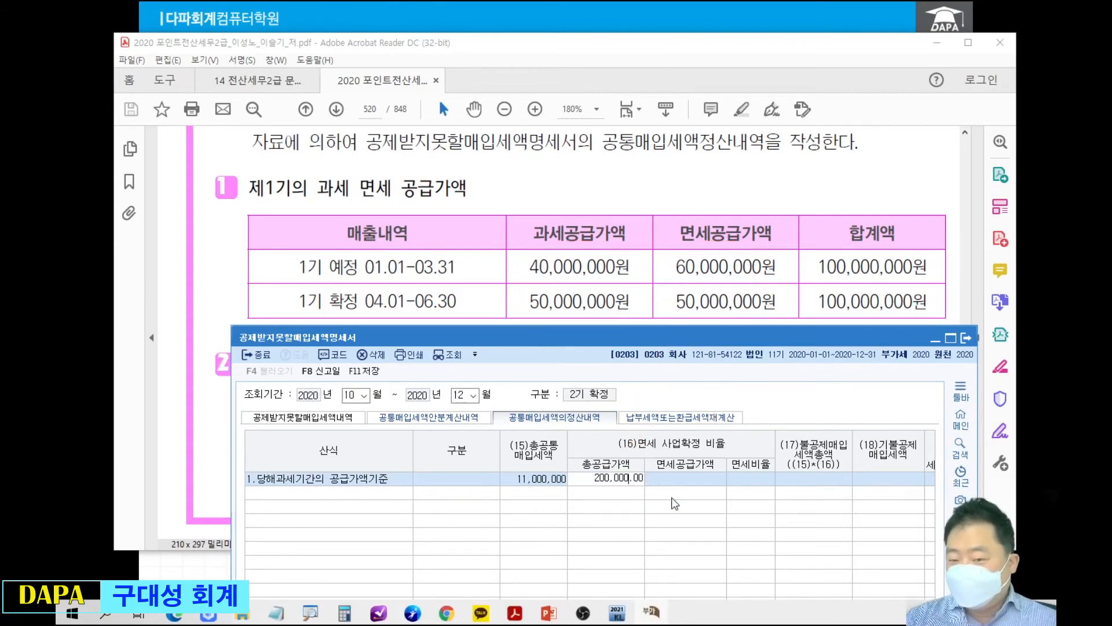
key("Return")
type("100000000")
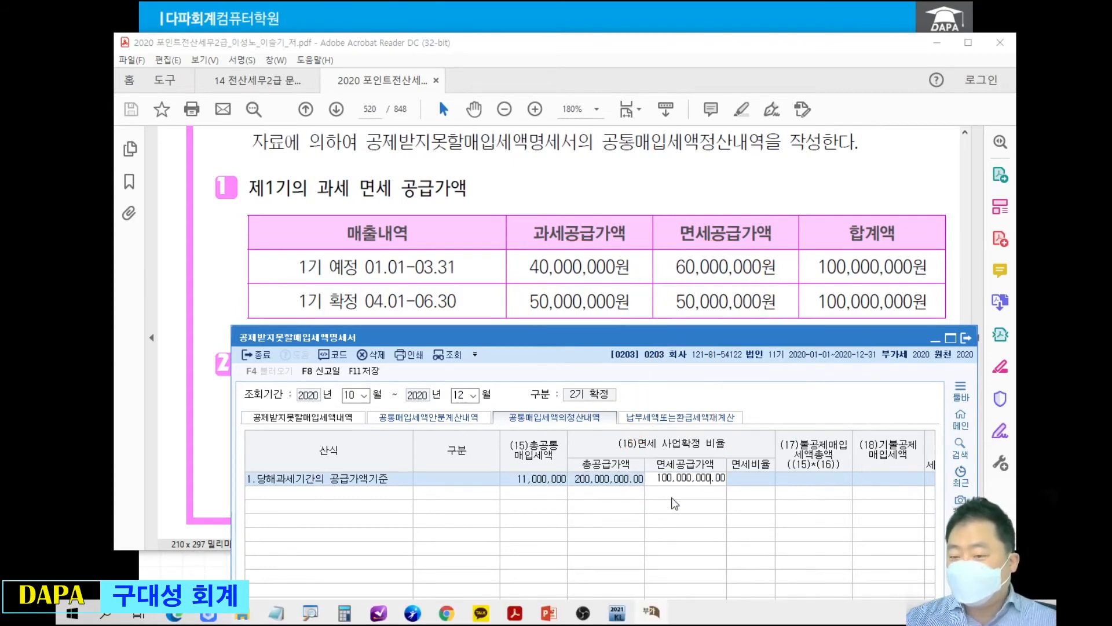
key("Return")
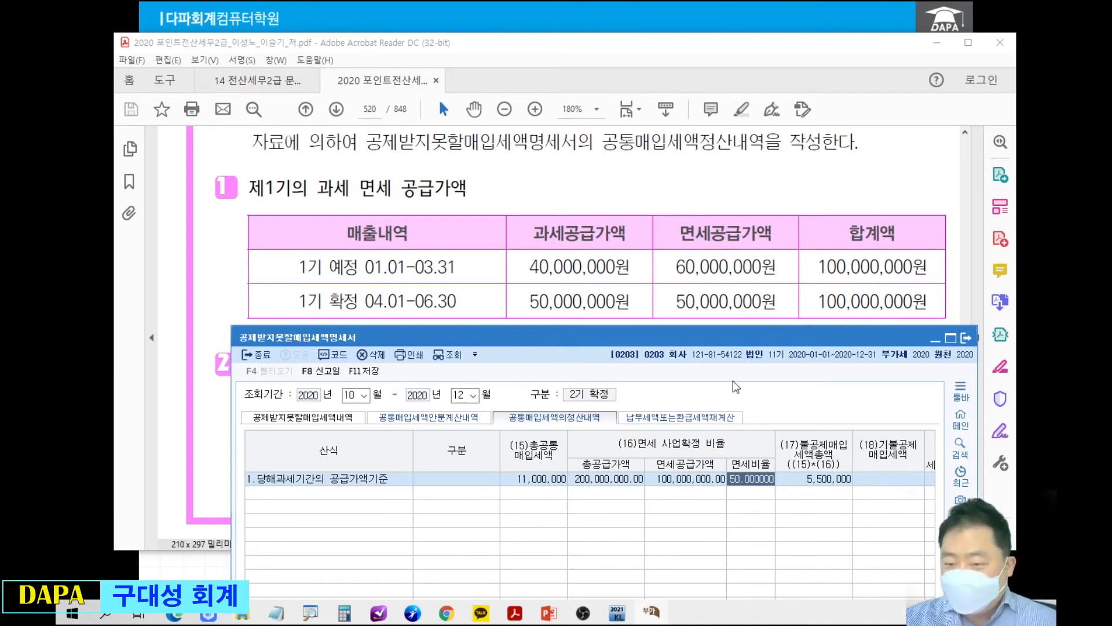
left_click(679, 477)
type("110000000")
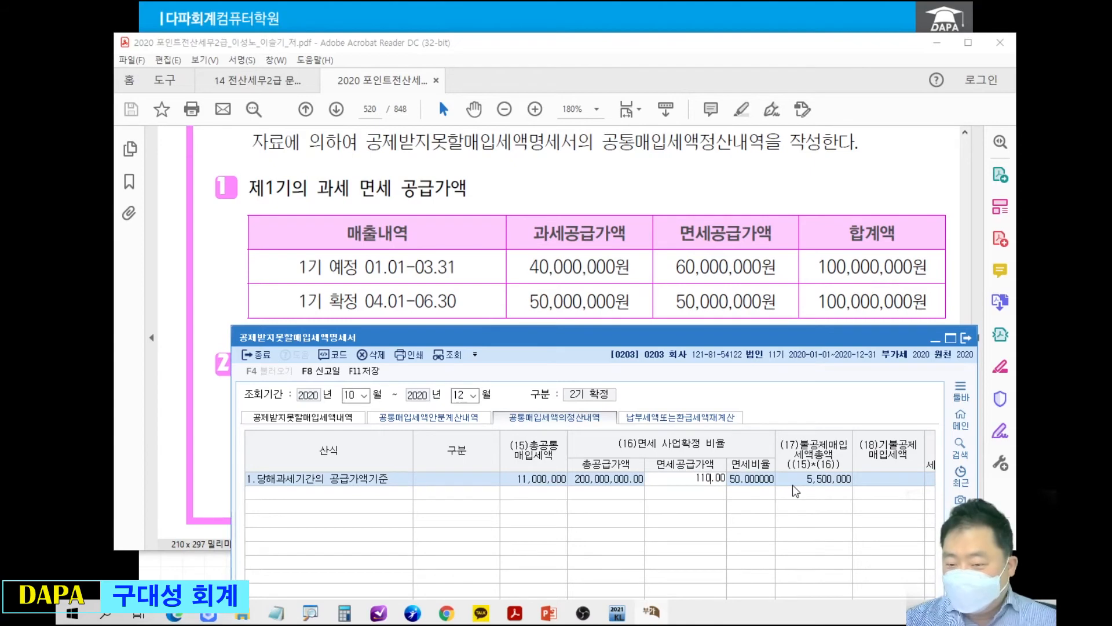
key("Return")
key("Return")
key("Return")
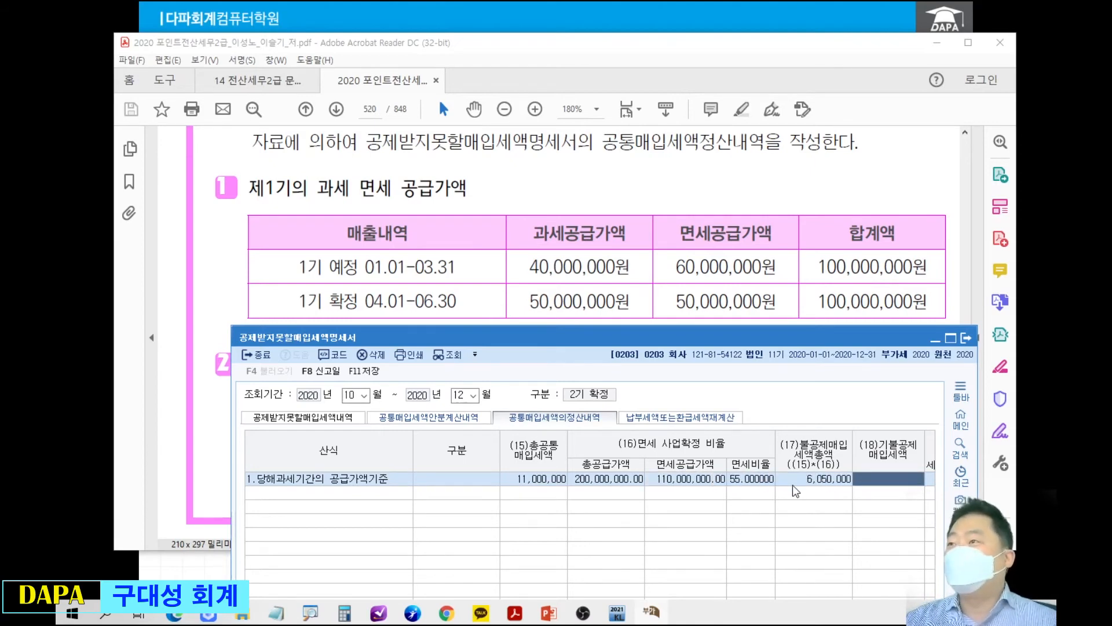
Uncover the PDF tables, circle the 예정 세액 of 5,000,000원, and write 5,000,000 times a fraction bar in red above them.
left_click_drag(676, 340, 661, 255)
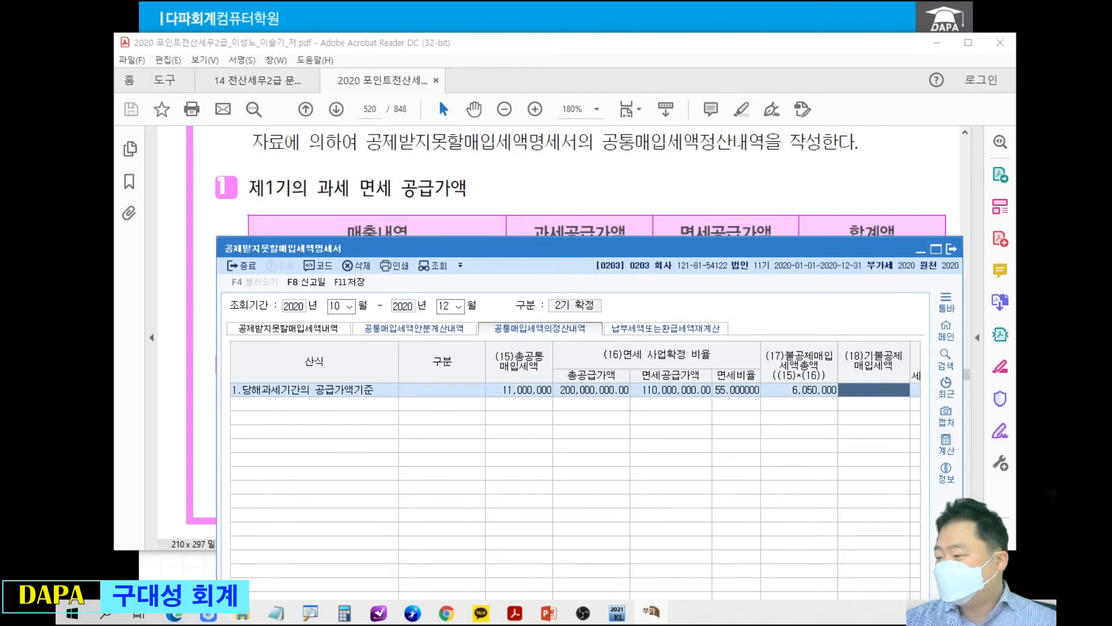
key("alt+Tab")
left_click_drag(794, 249, 798, 408)
left_click(799, 357)
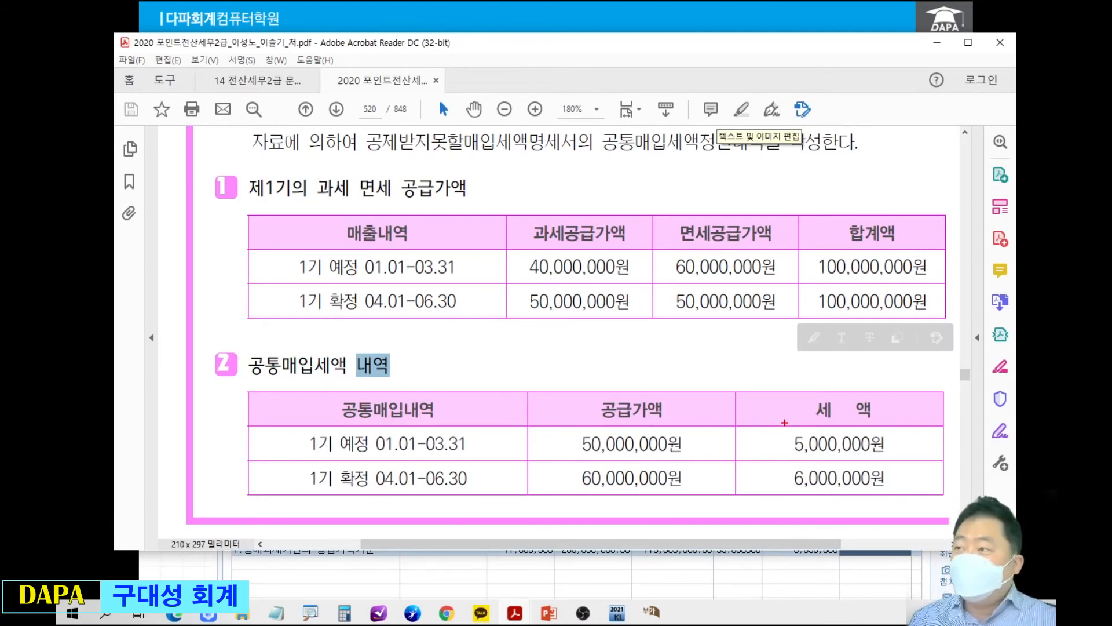
mouse_move(782, 424)
left_mouse_down()
mouse_move(774, 430)
mouse_move(871, 461)
mouse_move(783, 420)
left_mouse_up()
mouse_move(525, 162)
left_mouse_down()
mouse_move(530, 186)
mouse_move(535, 166)
mouse_move(555, 184)
mouse_move(626, 181)
mouse_move(616, 193)
mouse_move(626, 181)
mouse_move(786, 174)
left_mouse_up()
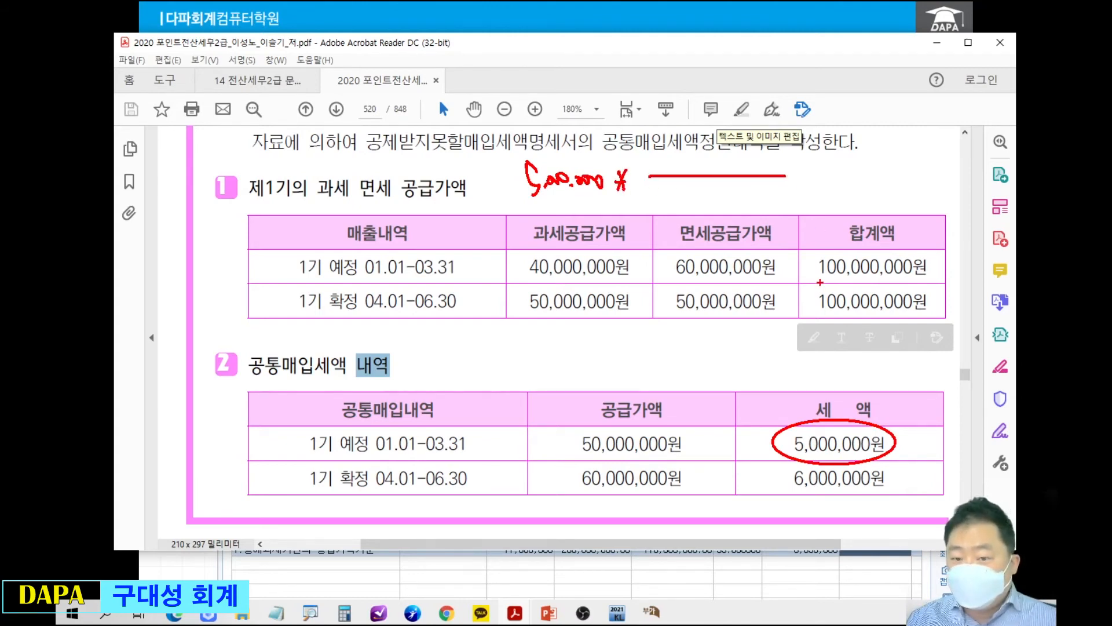
Tick the 예정 row and its 면세공급가액, complete the fraction as 60,000,000 over 100,000,000 with result 3,000,000, and clear the markings.
left_click_drag(268, 260, 293, 248)
left_click_drag(660, 186, 663, 210)
left_click_drag(675, 192, 748, 198)
left_click_drag(754, 192, 785, 194)
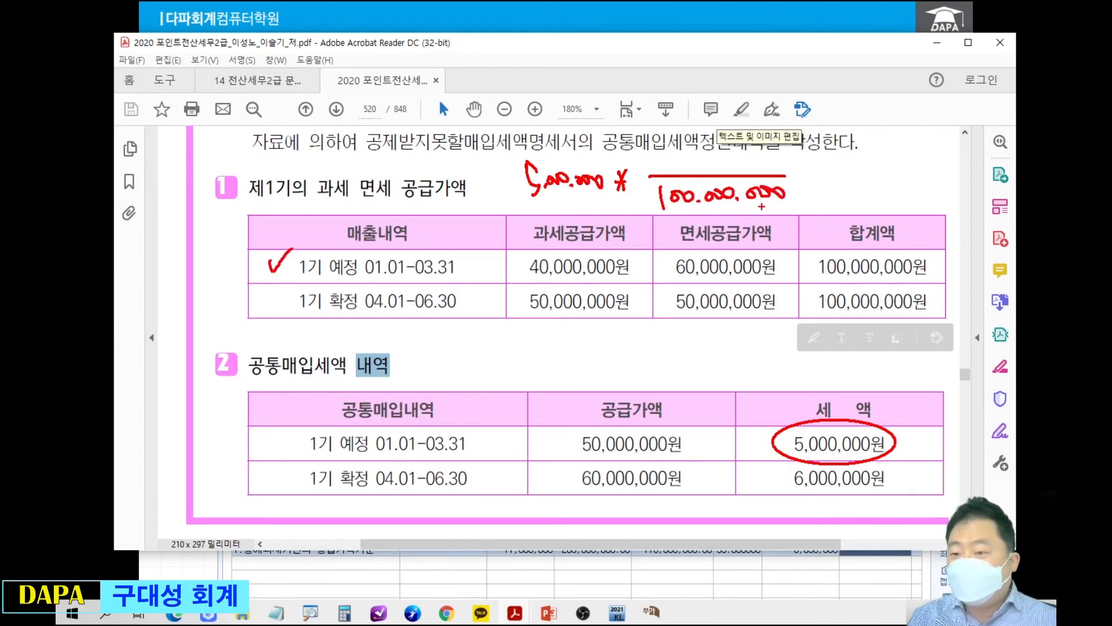
left_click_drag(658, 256, 669, 250)
mouse_move(690, 146)
left_mouse_down()
mouse_move(685, 159)
mouse_move(821, 166)
left_mouse_up()
left_click(708, 164)
left_click_drag(810, 173, 820, 173)
left_click_drag(826, 167, 827, 175)
left_click_drag(823, 171, 884, 171)
mouse_move(892, 172)
left_mouse_down()
mouse_move(929, 171)
mouse_move(924, 197)
left_mouse_up()
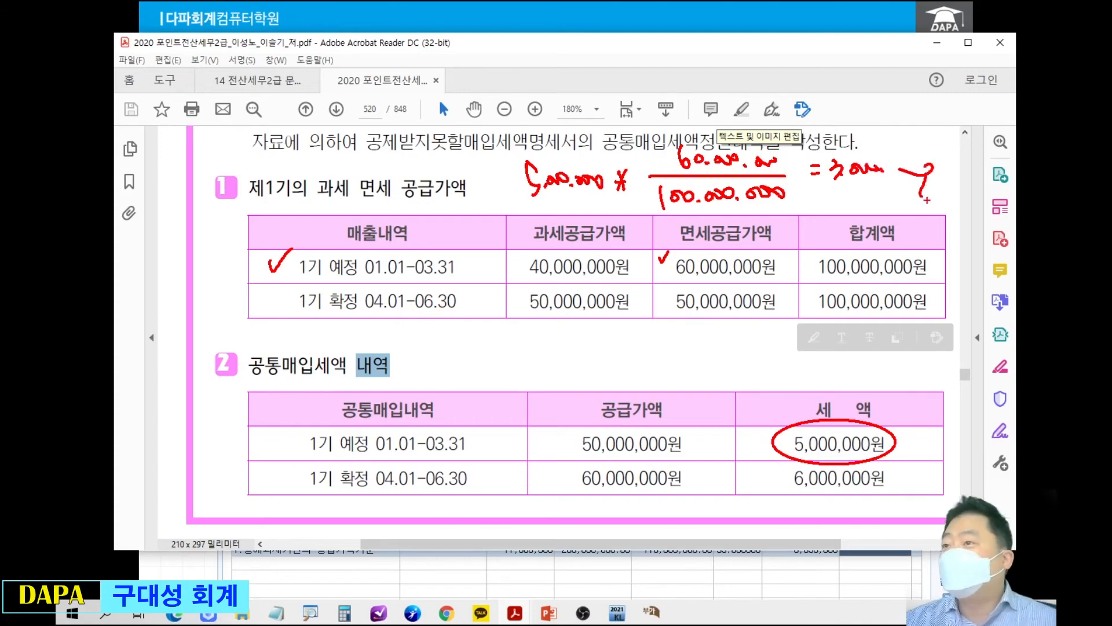
key("Escape")
Bring the 공제받지못할매입세액명세서 form back in front of the PDF and maximize it.
key("alt+Tab")
mouse_move(805, 412)
left_mouse_down()
mouse_move(686, 394)
mouse_move(802, 416)
mouse_move(780, 82)
mouse_move(792, 82)
left_mouse_up()
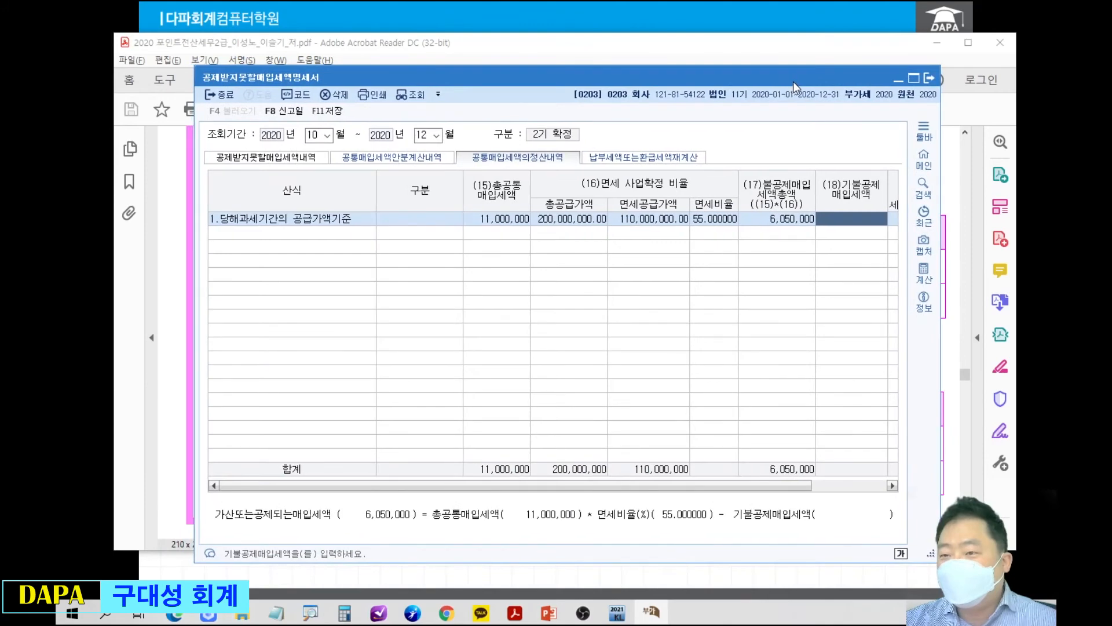
double_click(793, 81)
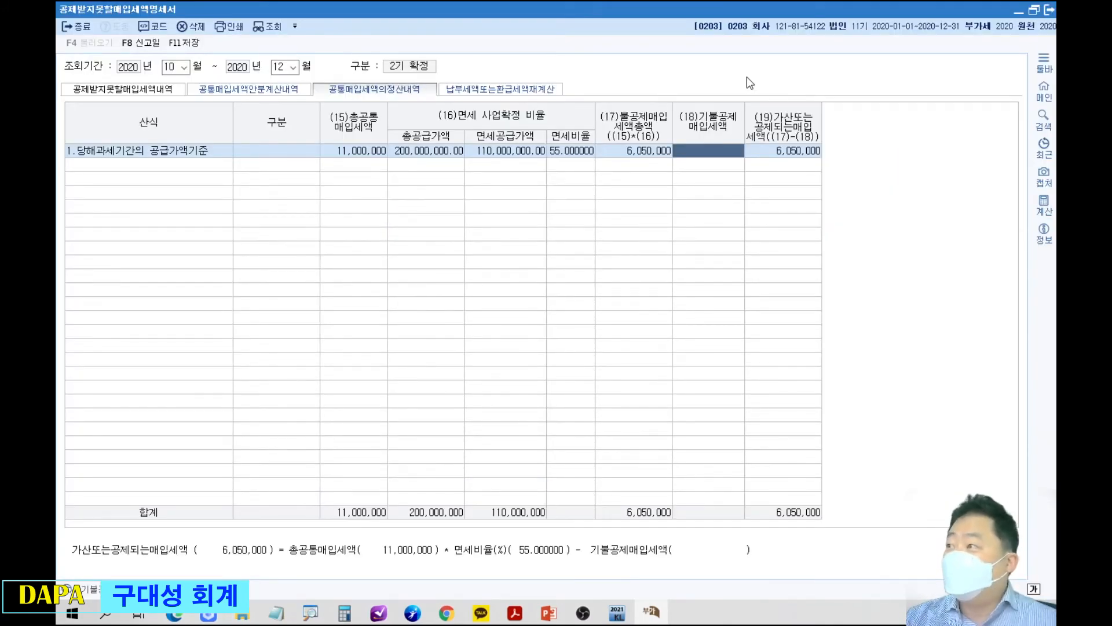
Add a second 당해과세기간의 공급가액기준 row, declining to load the voucher data.
left_click(212, 176)
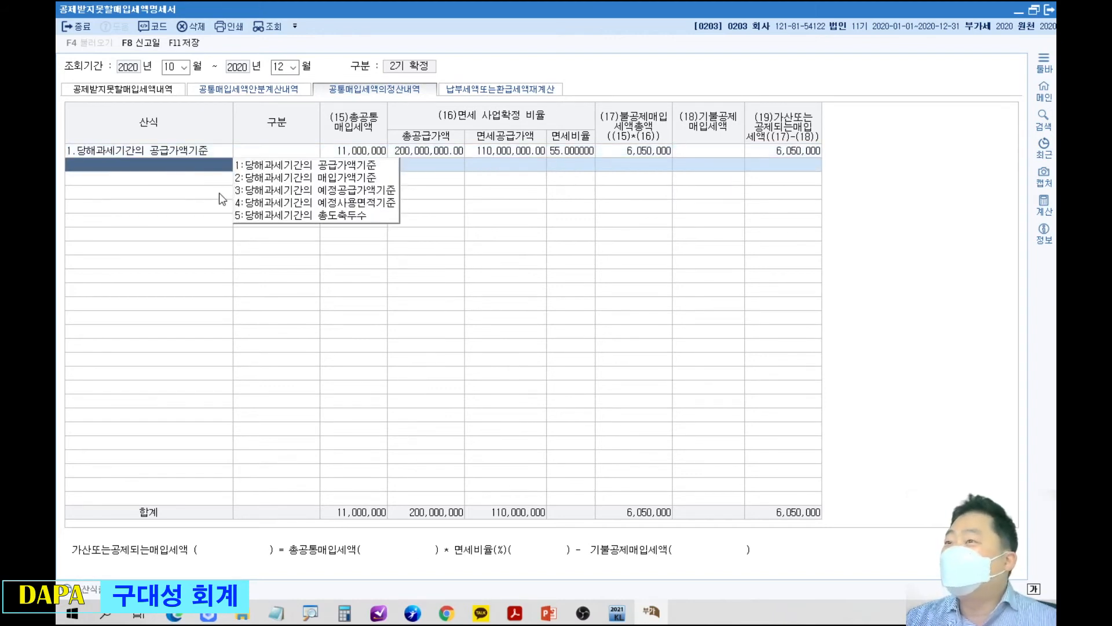
left_click(273, 167)
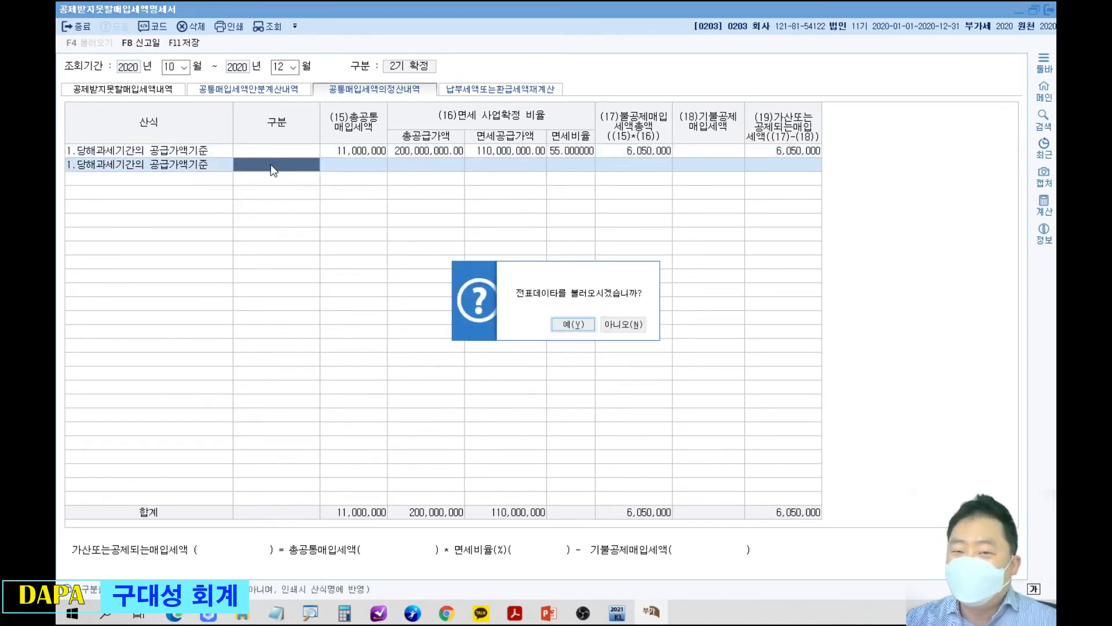
left_click(635, 325)
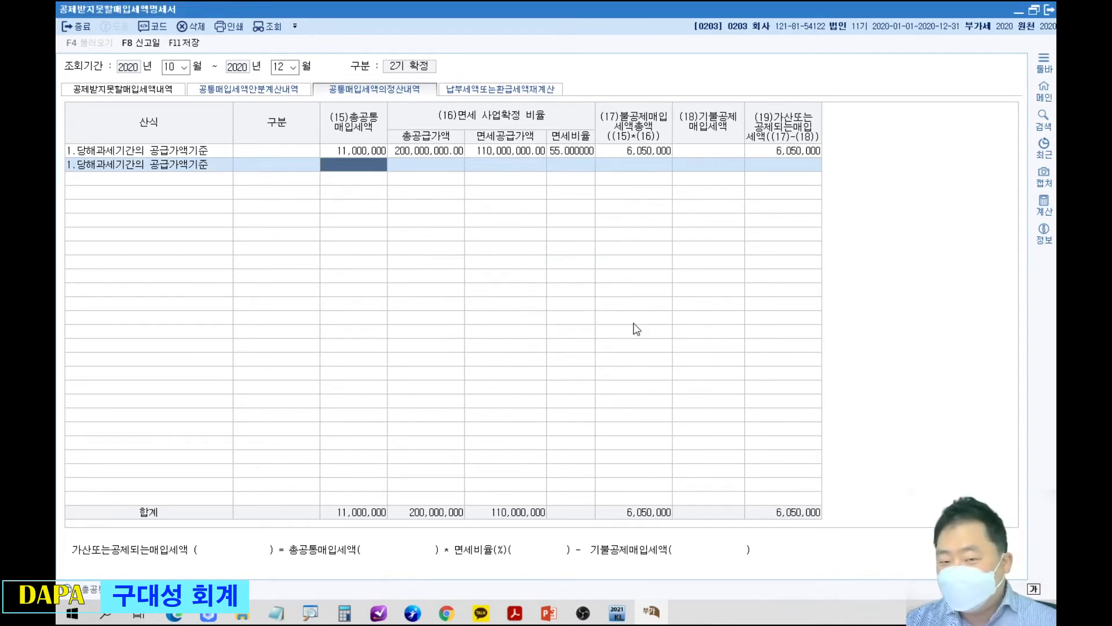
Set the second row's 총공통매입세액 to 5,000, 총공급가액 to 100,000,000 and 면세공급가액 to 60,000,000.
type("5")
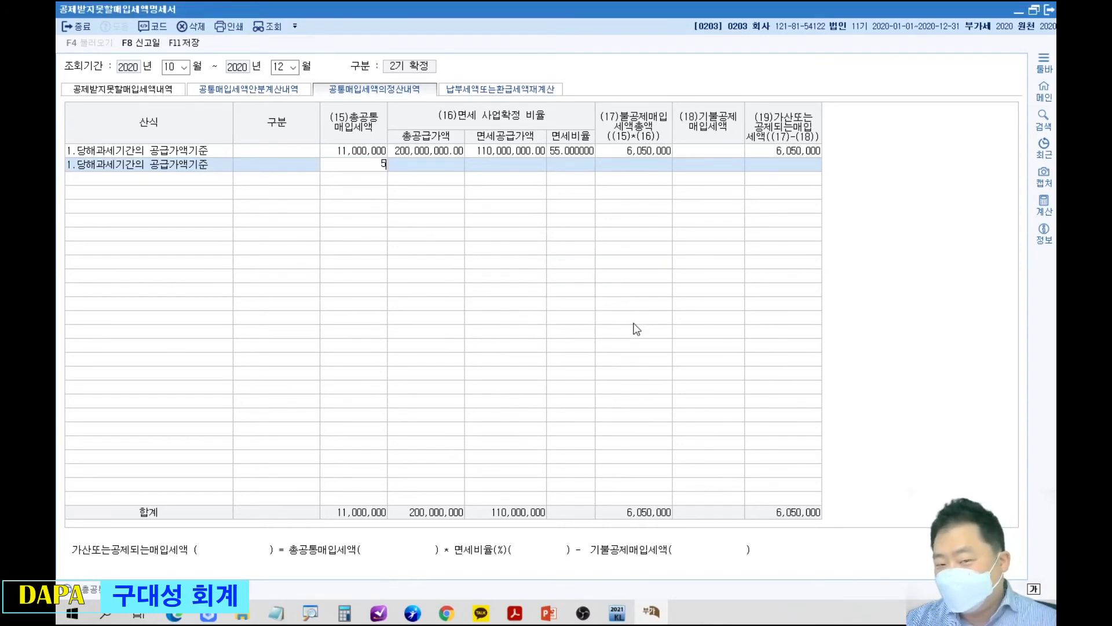
type(",000")
key("Return")
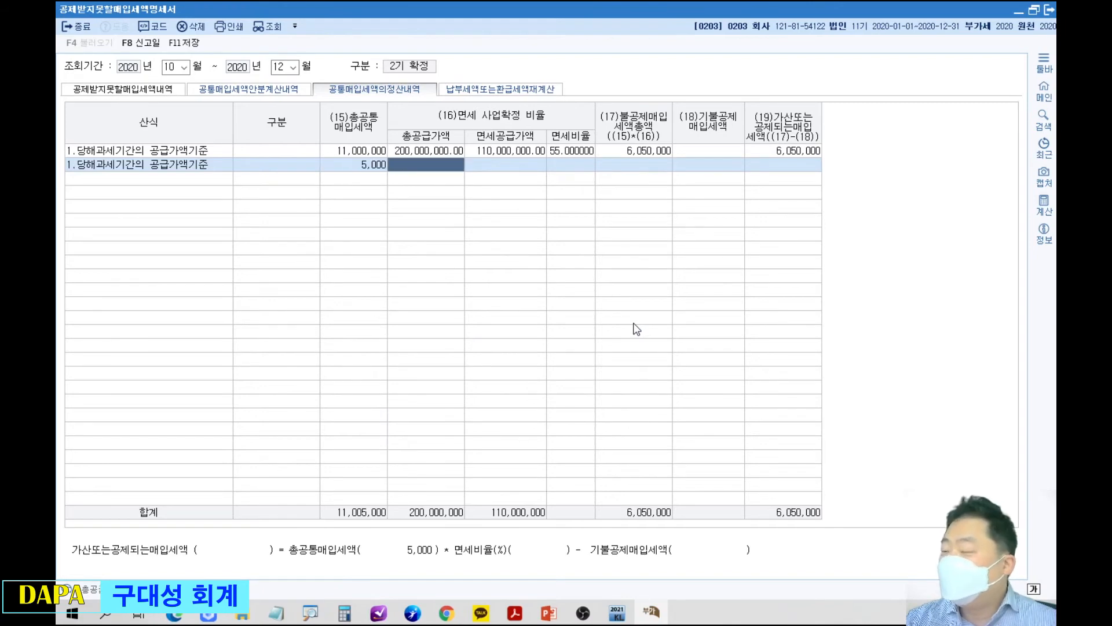
type("100000000")
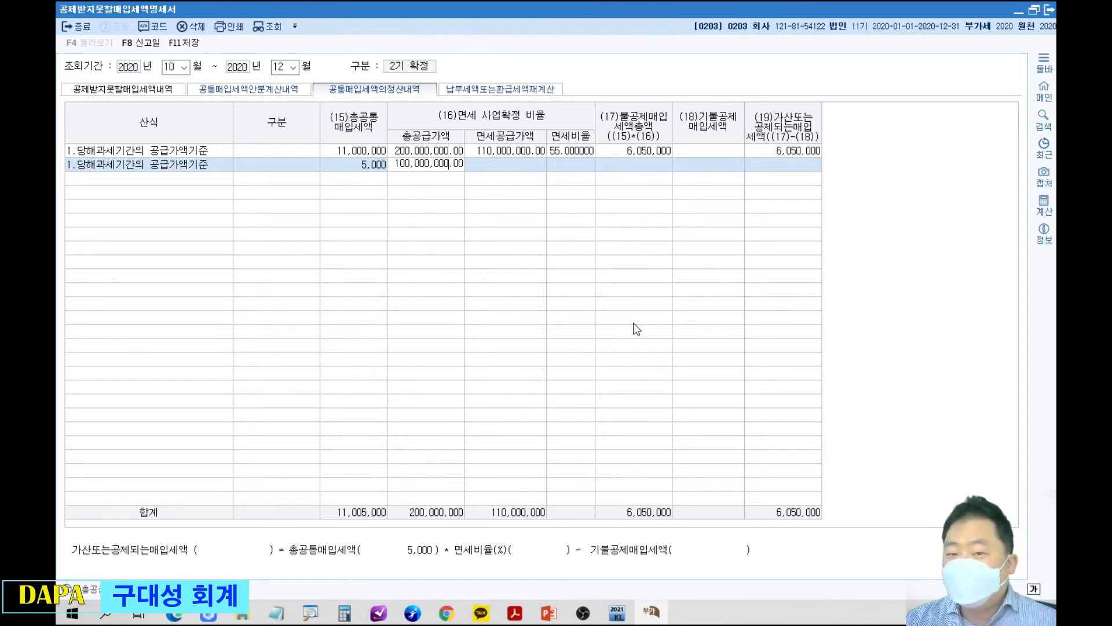
key("Return")
type("60000000")
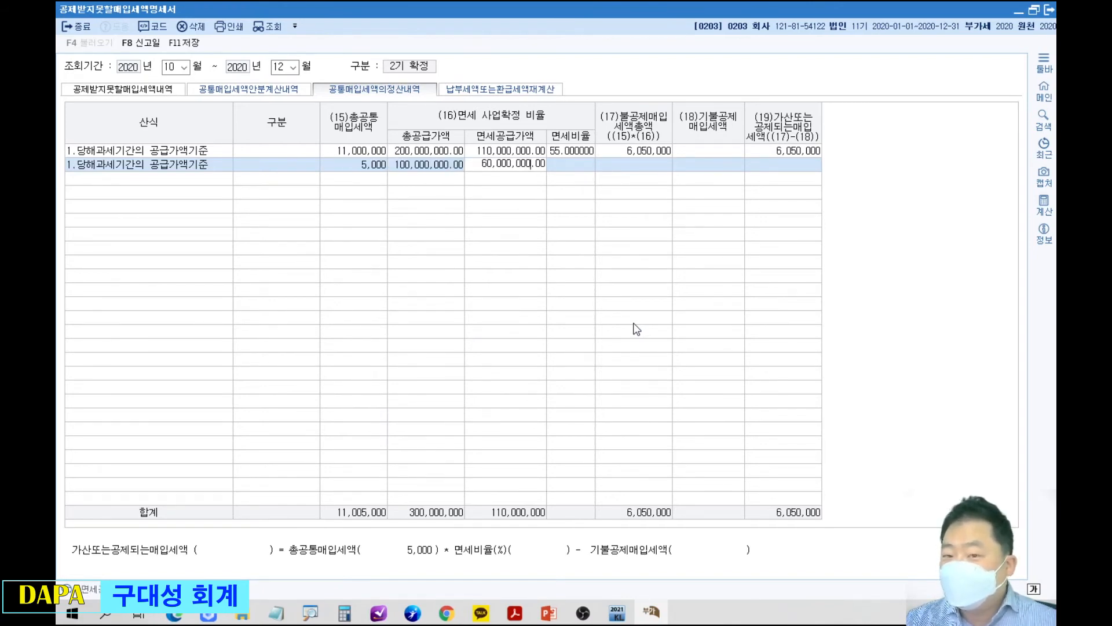
key("Return")
Correct the second row's 총공통매입세액 to 5,000,000.
key("Left")
key("Left")
key("Left")
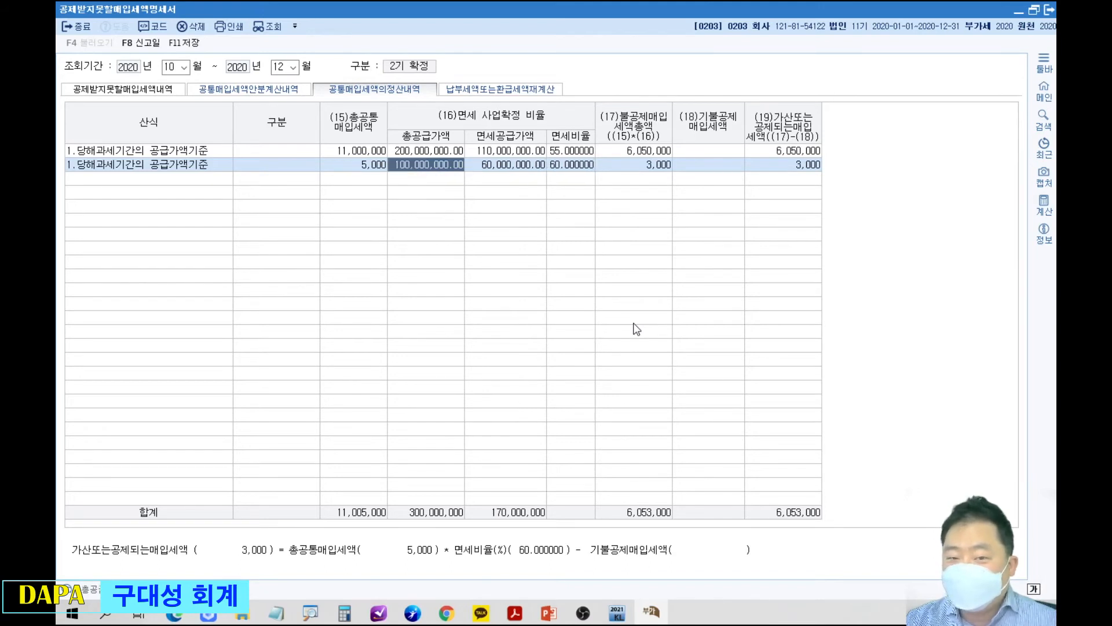
type("5000000")
key("Return")
key("Return")
key("Return")
key("Return")
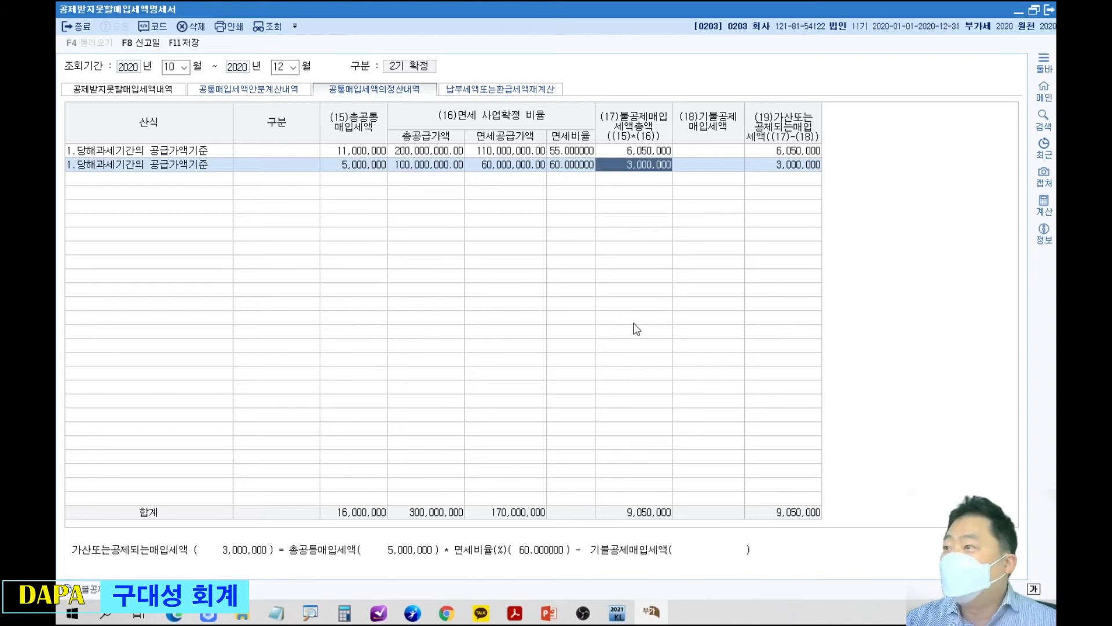
Set the first row's 기불공제매입세액 to 3,000,000.
key("Return")
key("Up")
type("3000000")
key("Return")
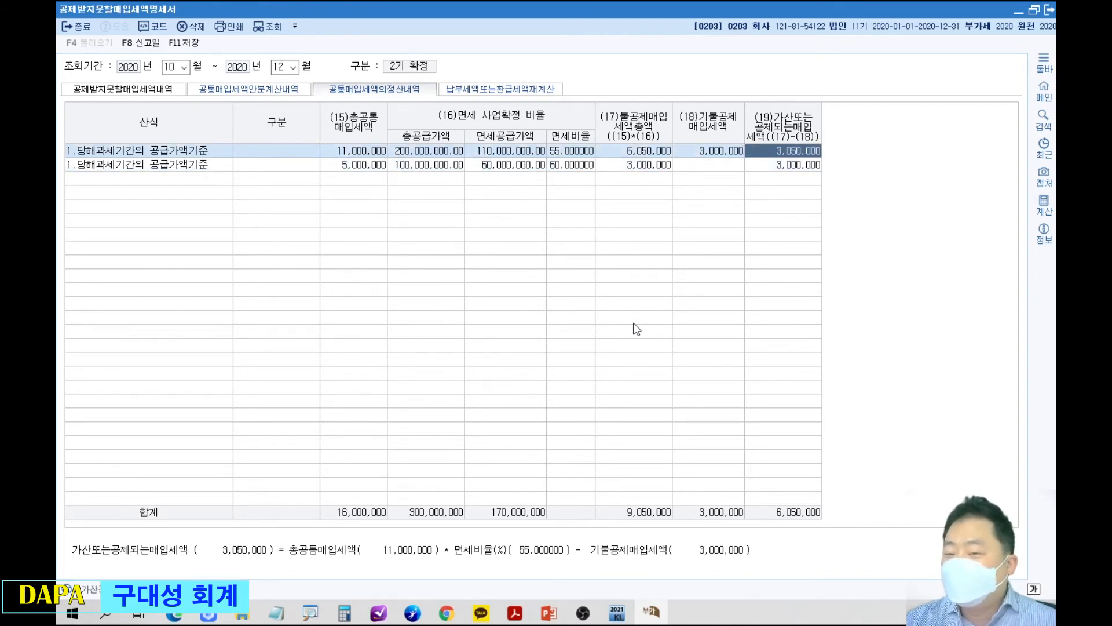
Delete the second 당해과세기간의 공급가액기준 row and confirm its removal.
key("Down")
key("F5")
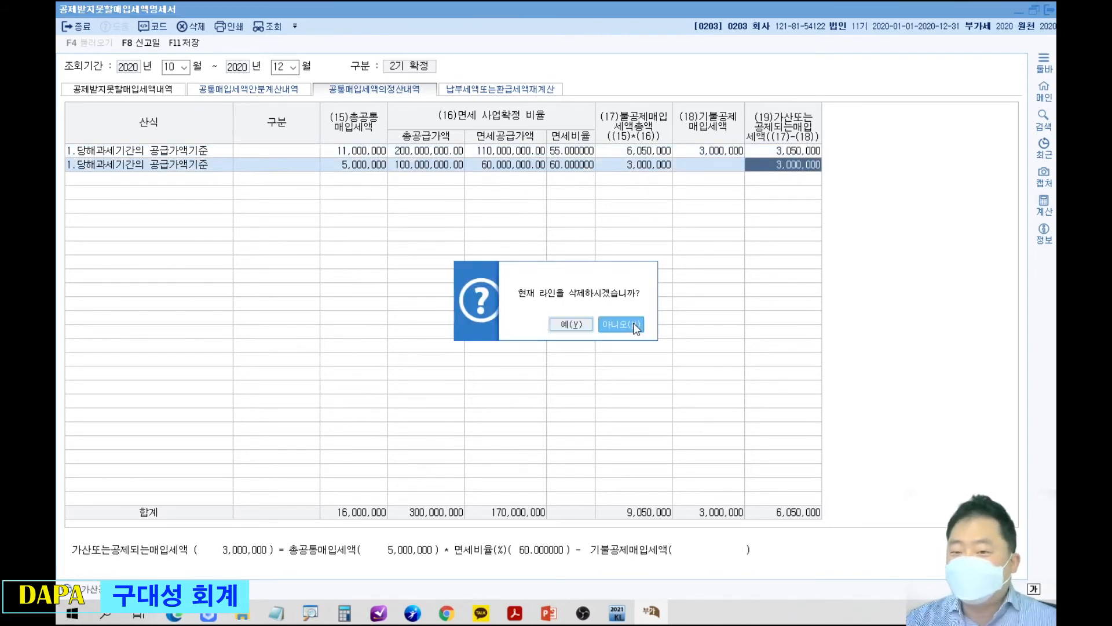
left_click(581, 326)
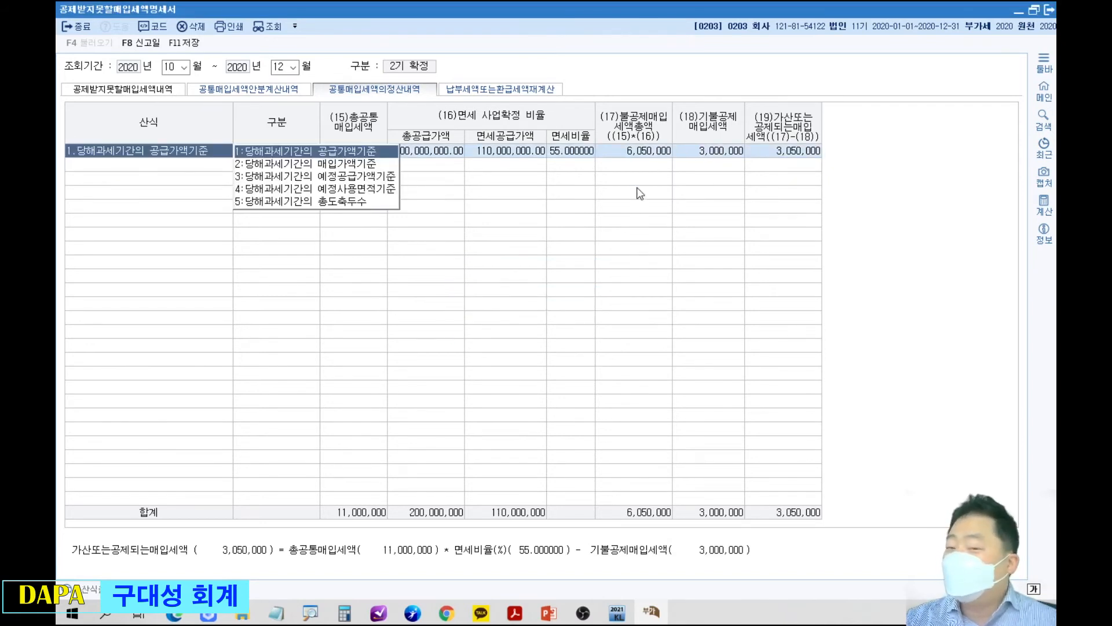
Box the 공통매입세액안분계산내역 heading in red, and shrink the form back to a window over the PDF.
left_click(646, 166)
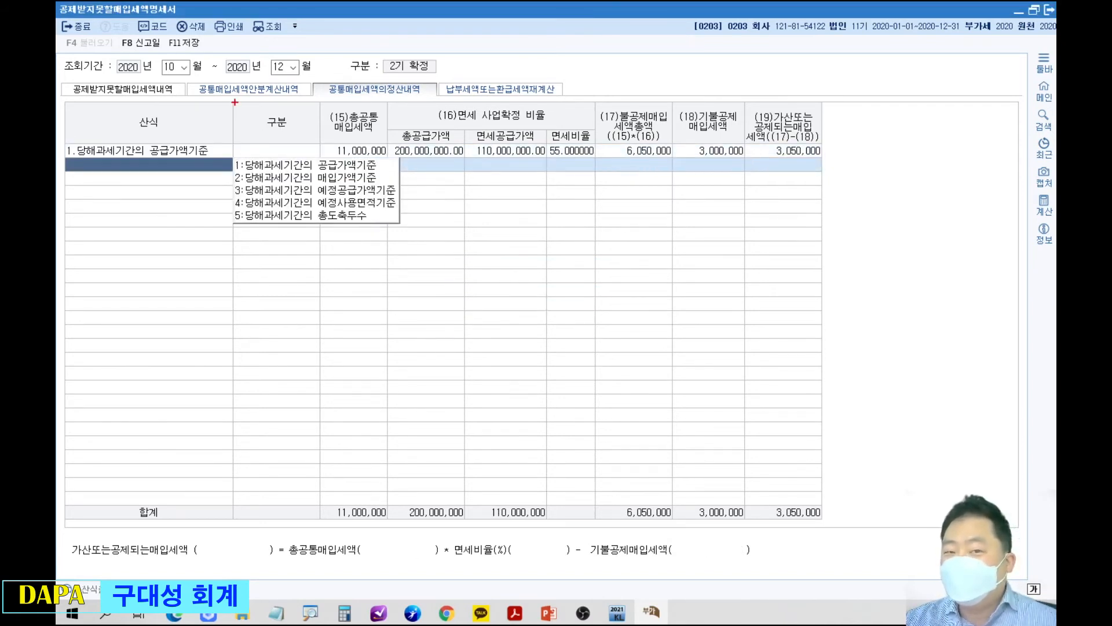
left_click_drag(183, 69, 309, 117)
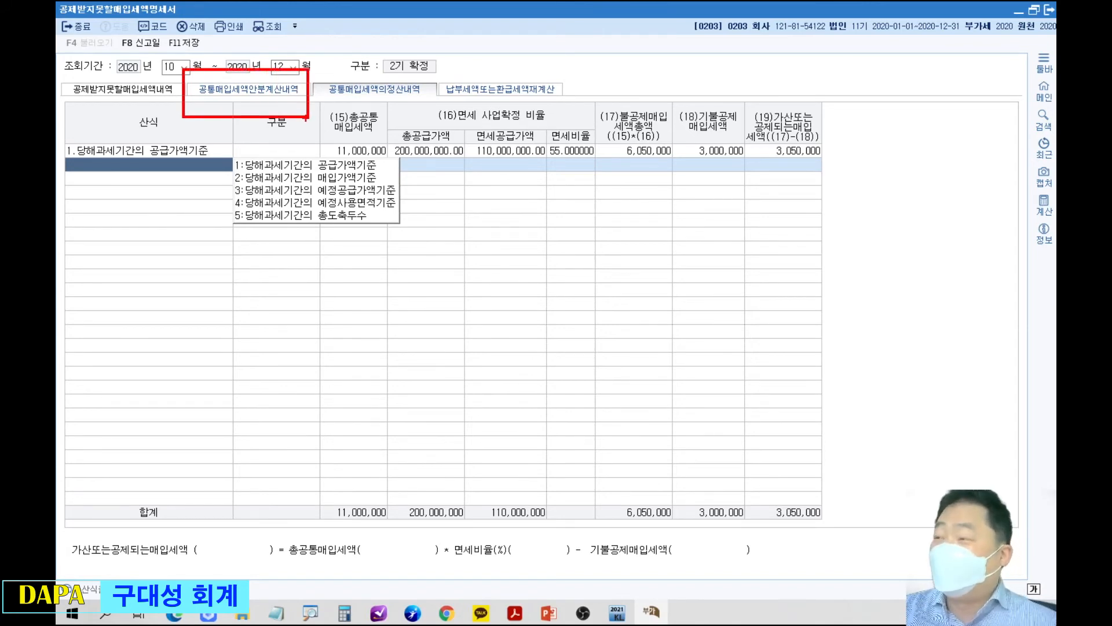
mouse_move(460, 7)
left_mouse_down()
mouse_move(425, 238)
mouse_move(548, 247)
left_mouse_up()
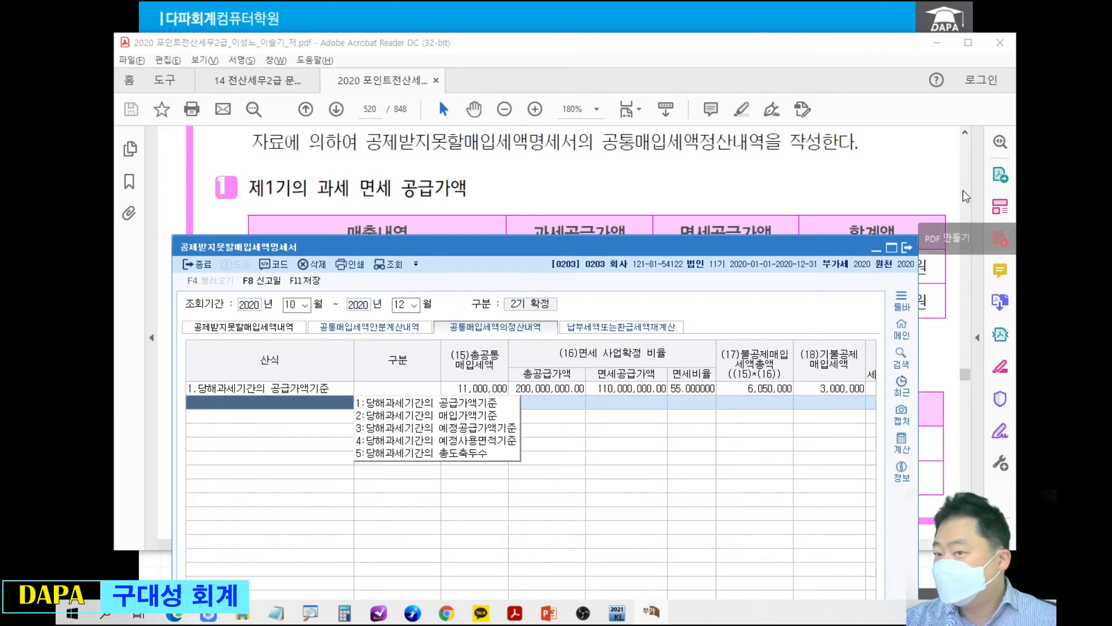
Return to the slideshow and advance to the 586(8007) slide, and open page 586 of the textbook PDF in a maximized window.
left_click(835, 20)
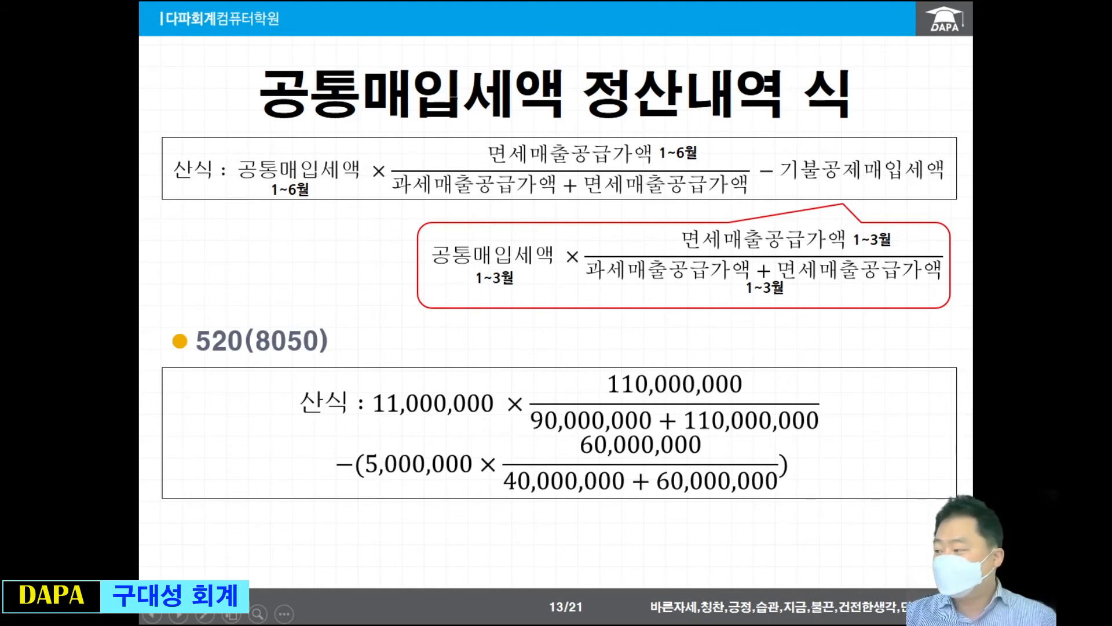
left_click(565, 321)
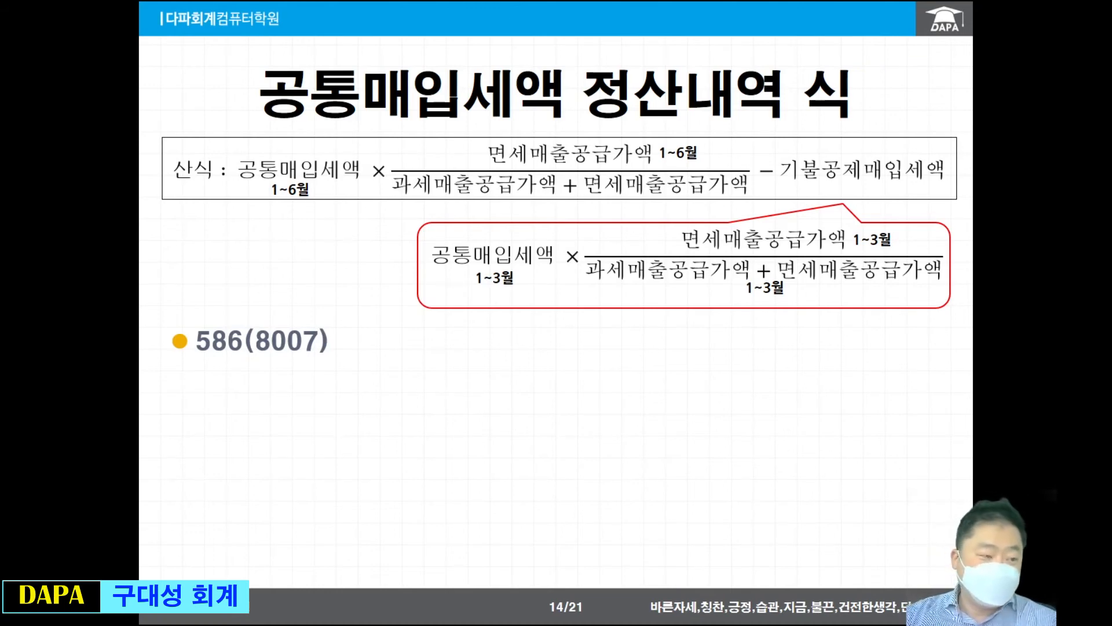
key("alt+Tab")
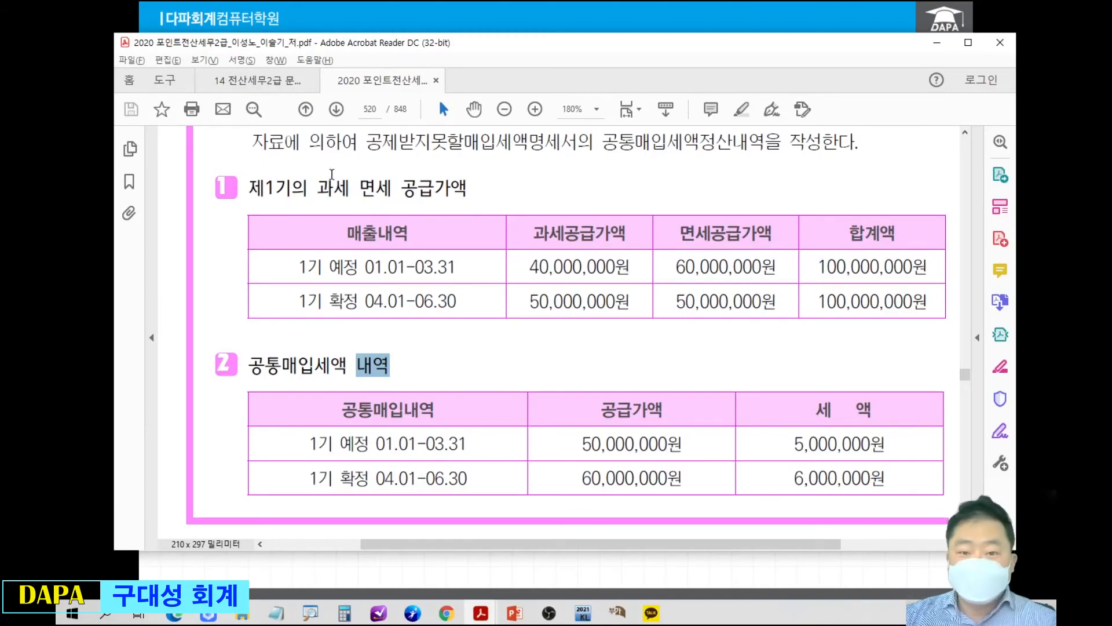
left_click(372, 109)
type("586")
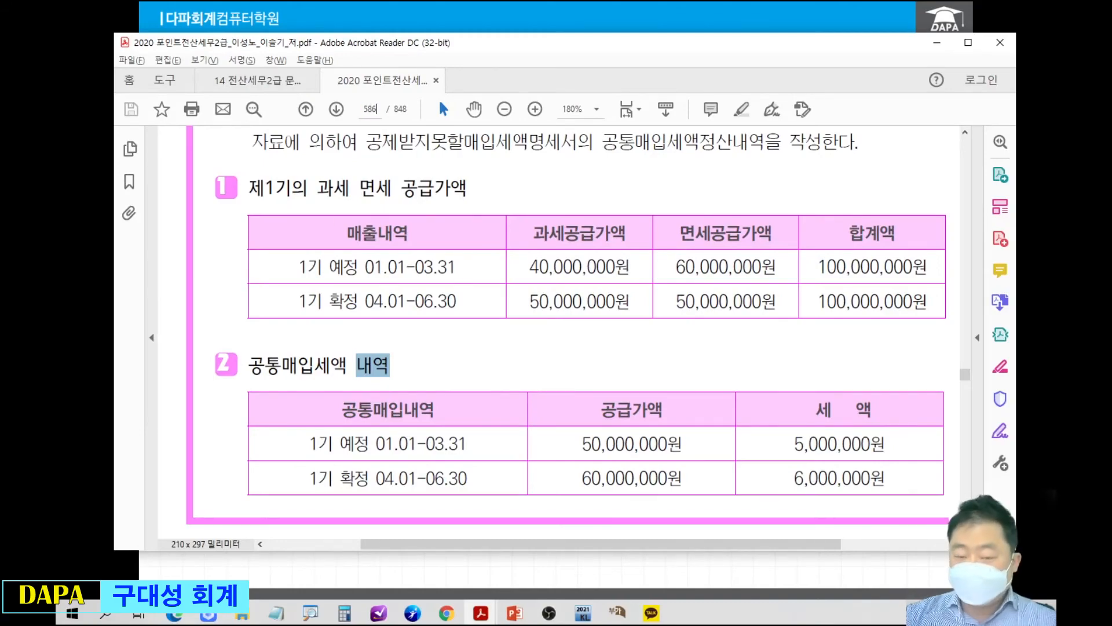
key("Return")
double_click(422, 49)
scroll(566, 315, "down", 10)
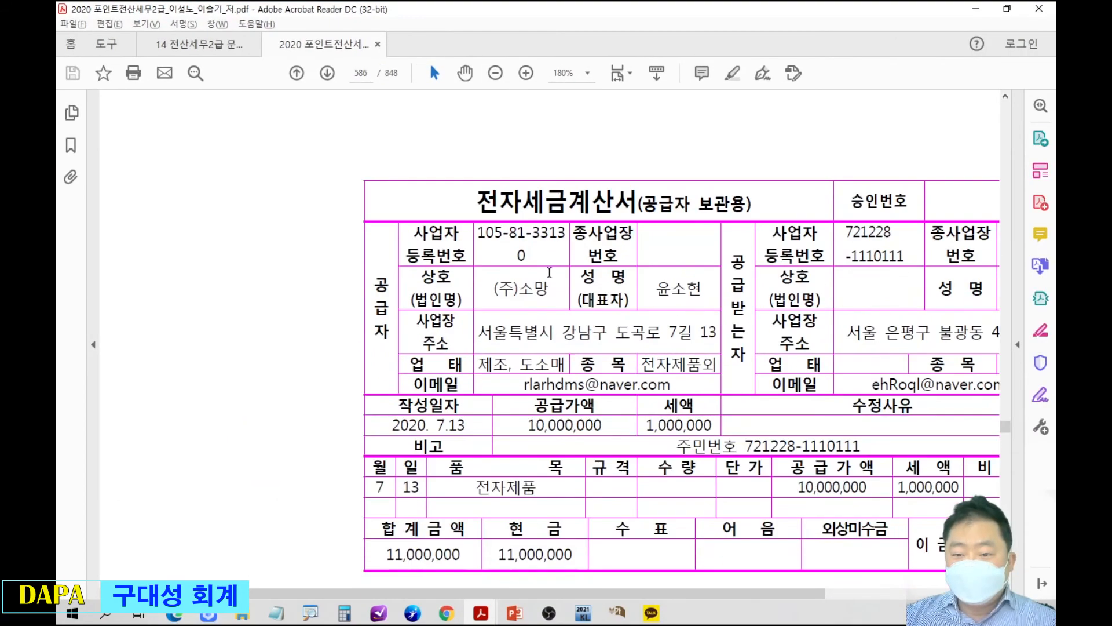
In question Q3 [1], circle 겸영사업자 and underline 확정신고기간 and 공통매입세액의정산내역 탭 in red, and clear the marks.
scroll(566, 315, "down", 6)
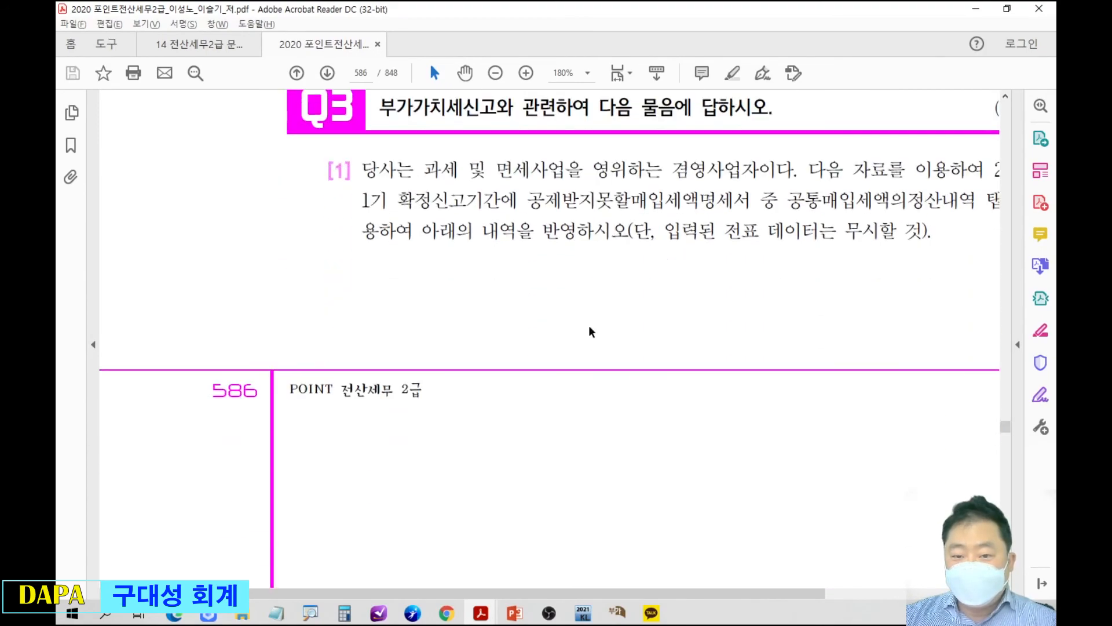
left_click_drag(761, 274, 625, 232)
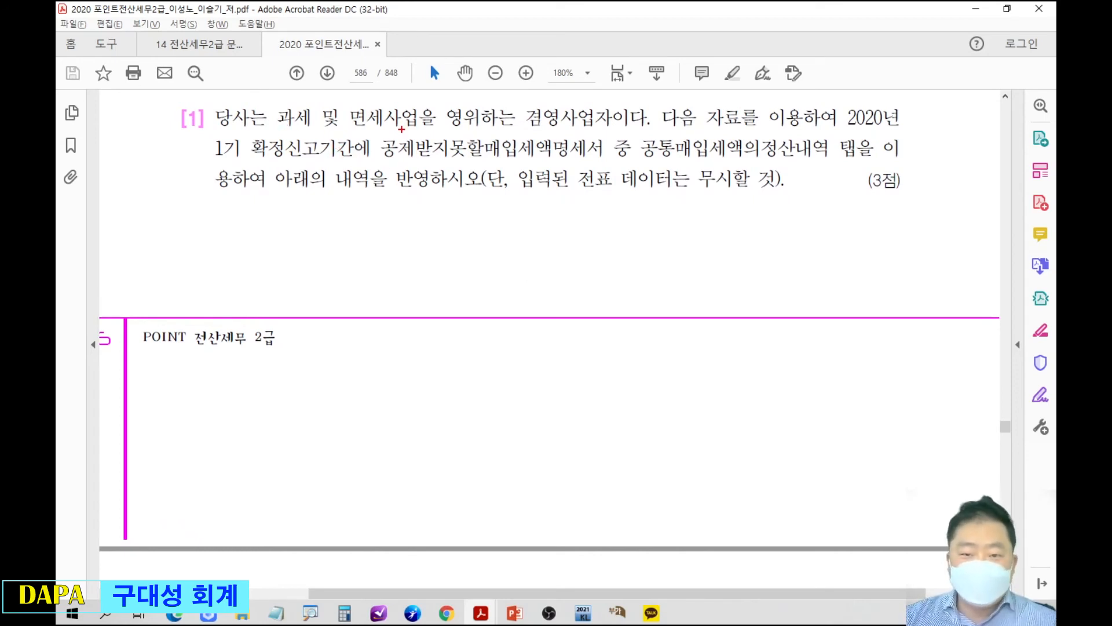
mouse_move(537, 95)
left_mouse_down()
mouse_move(571, 125)
mouse_move(614, 113)
left_mouse_up()
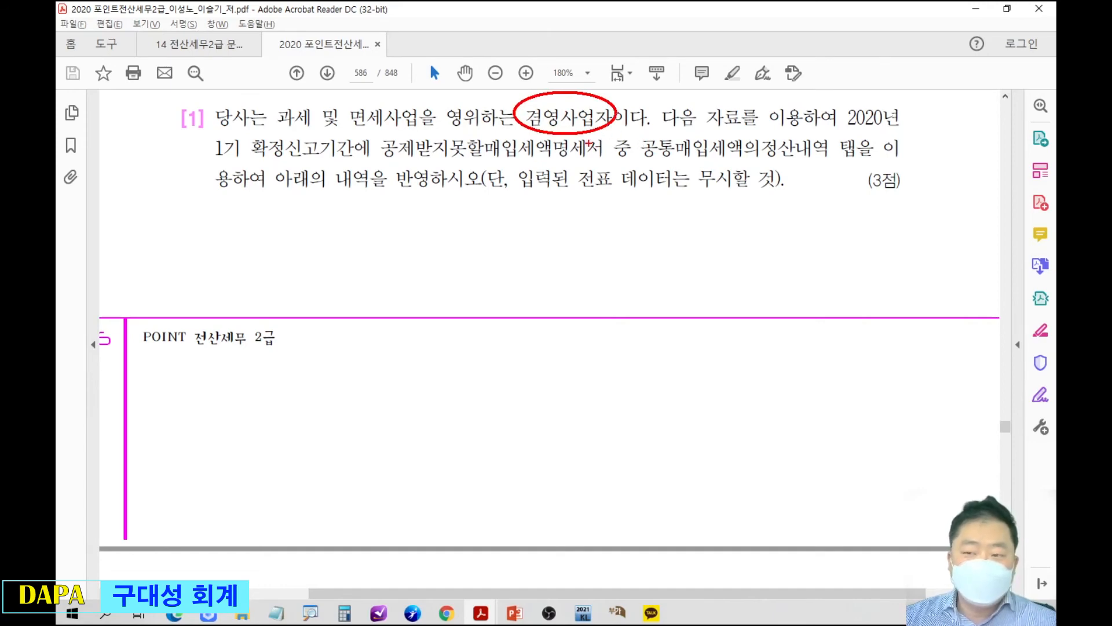
mouse_move(246, 158)
left_mouse_down()
mouse_move(352, 155)
mouse_move(365, 201)
mouse_move(426, 269)
left_mouse_up()
left_click_drag(781, 162, 702, 228)
left_click_drag(637, 160, 856, 157)
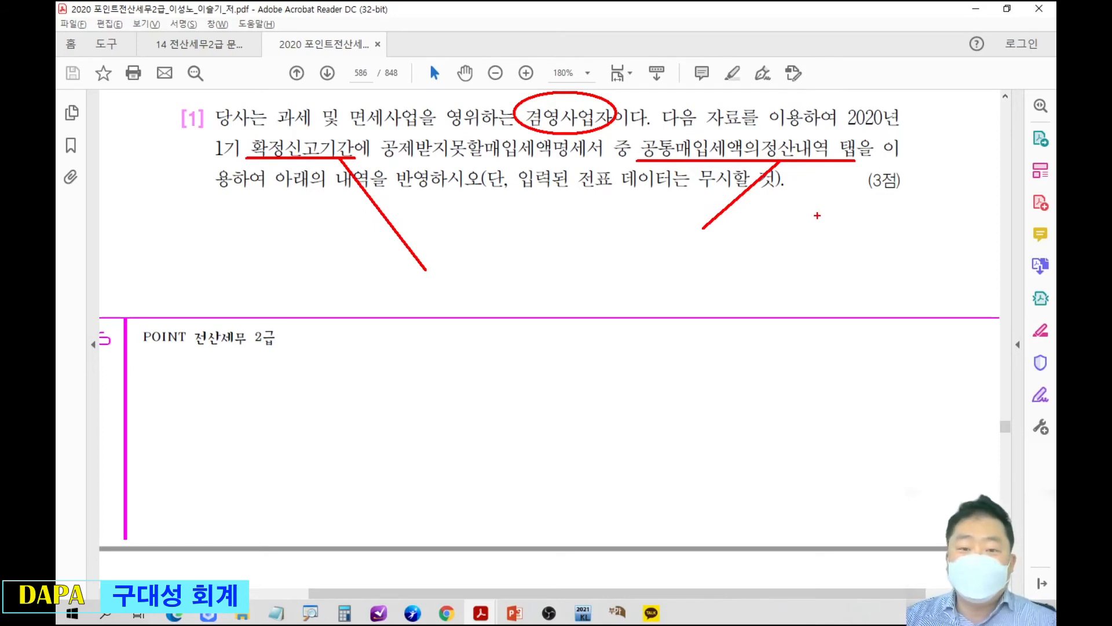
key("Escape")
Examine the question [1] supply value and common input tax data on page 587.
scroll(753, 241, "down", 6)
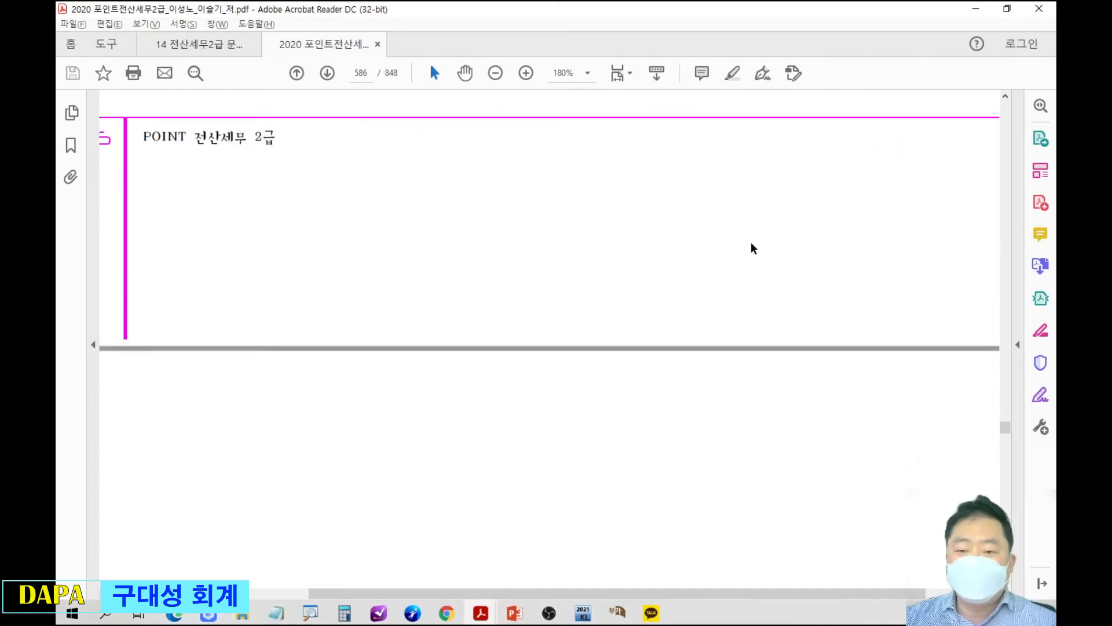
scroll(753, 241, "down", 3)
scroll(751, 233, "down", 1)
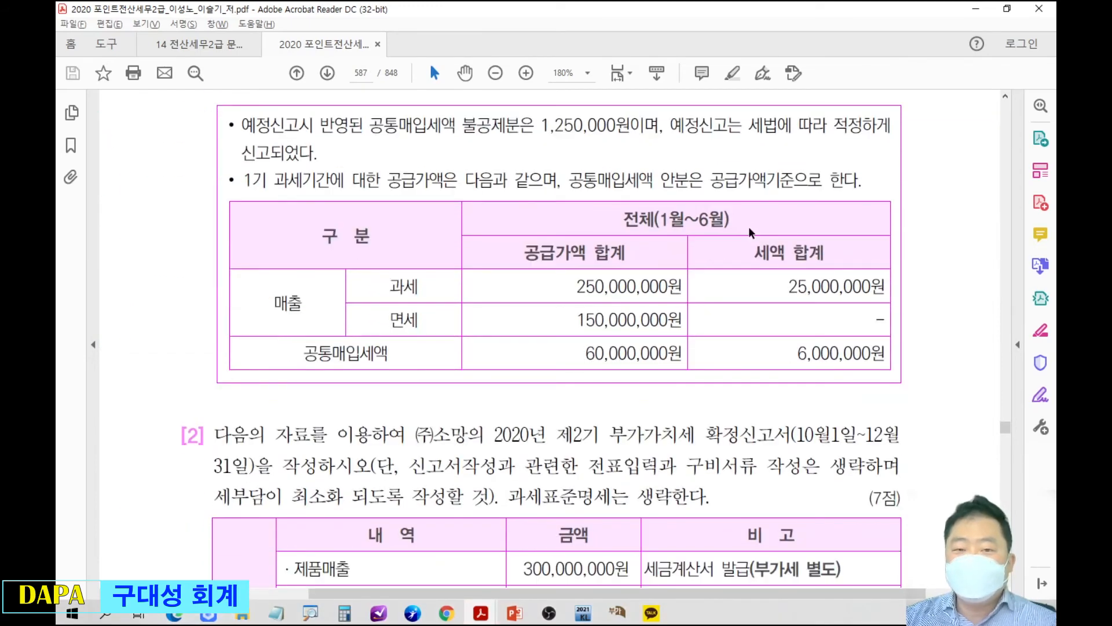
scroll(649, 403, "up", 10)
scroll(647, 397, "up", 11)
scroll(647, 392, "down", 12)
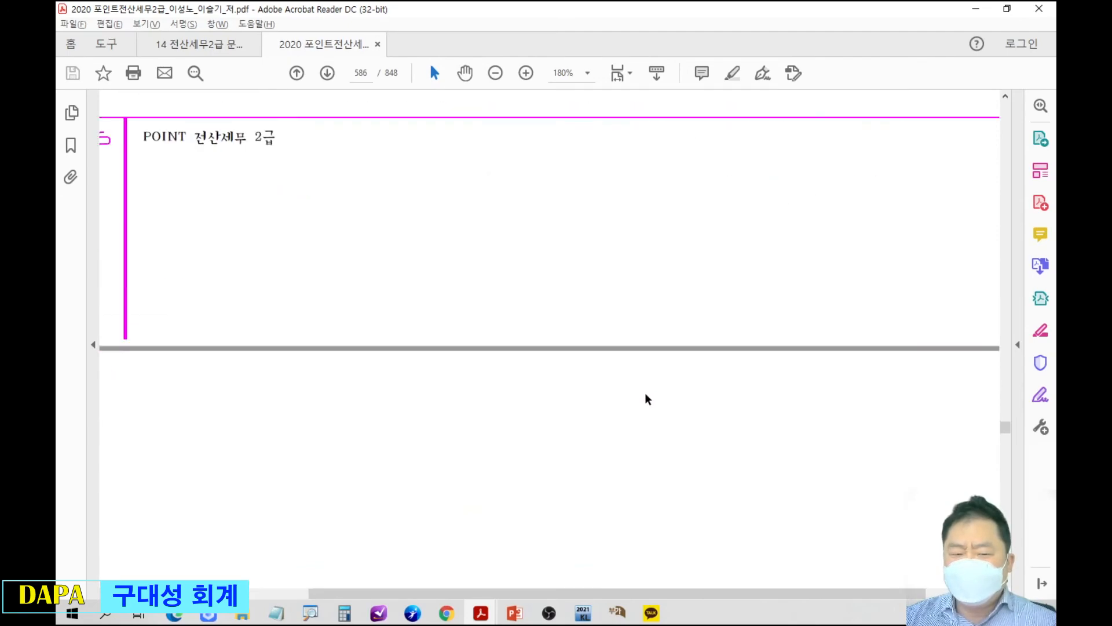
scroll(642, 391, "down", 9)
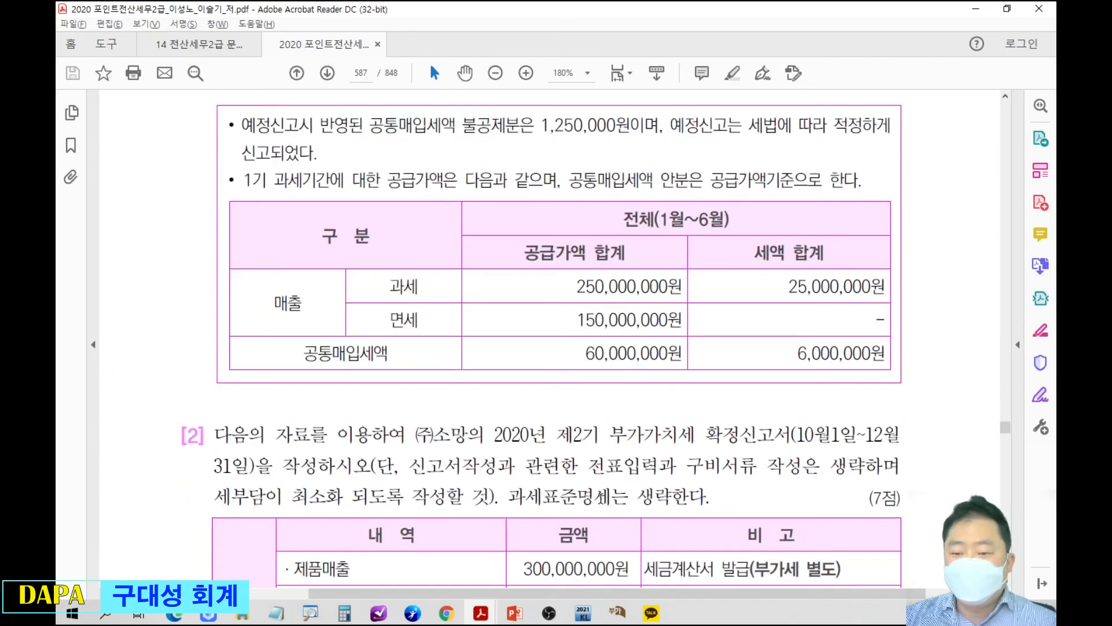
Delete the existing 당해과세기간의 공급가액기준 row in the 공제받지못할매입세액명세서 form, and place the form below the textbook table.
left_click(584, 612)
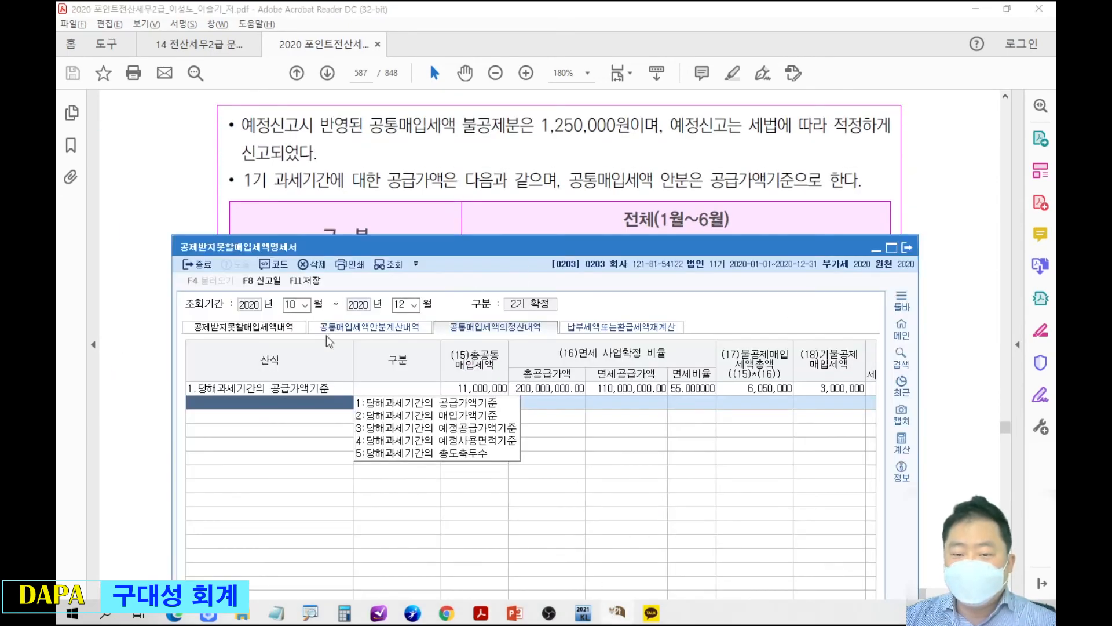
left_click(444, 390)
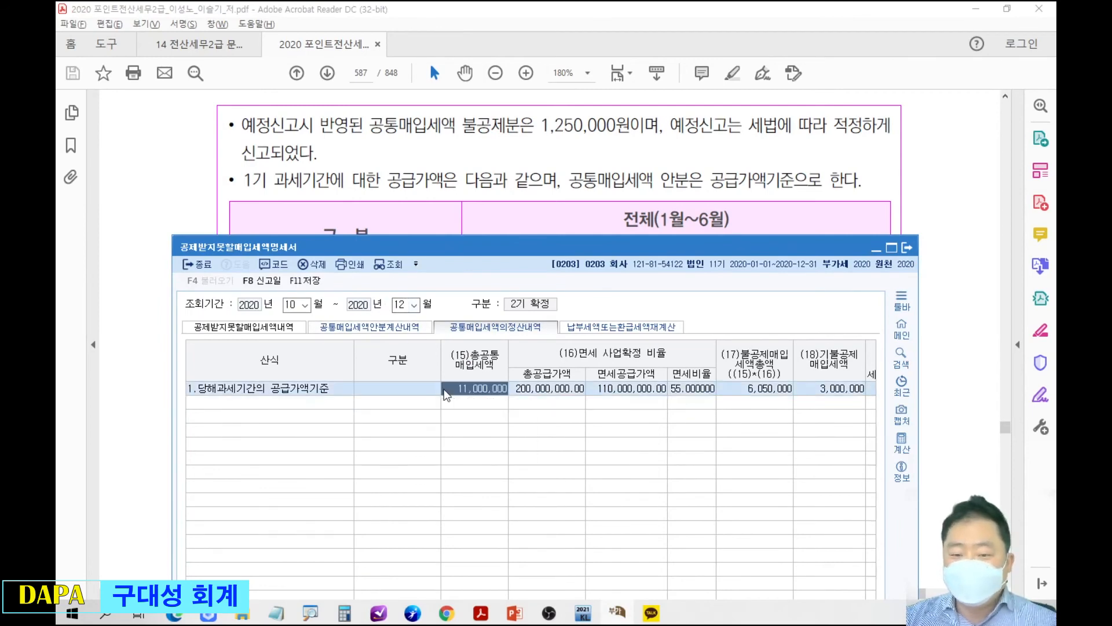
key("F5")
left_click(566, 503)
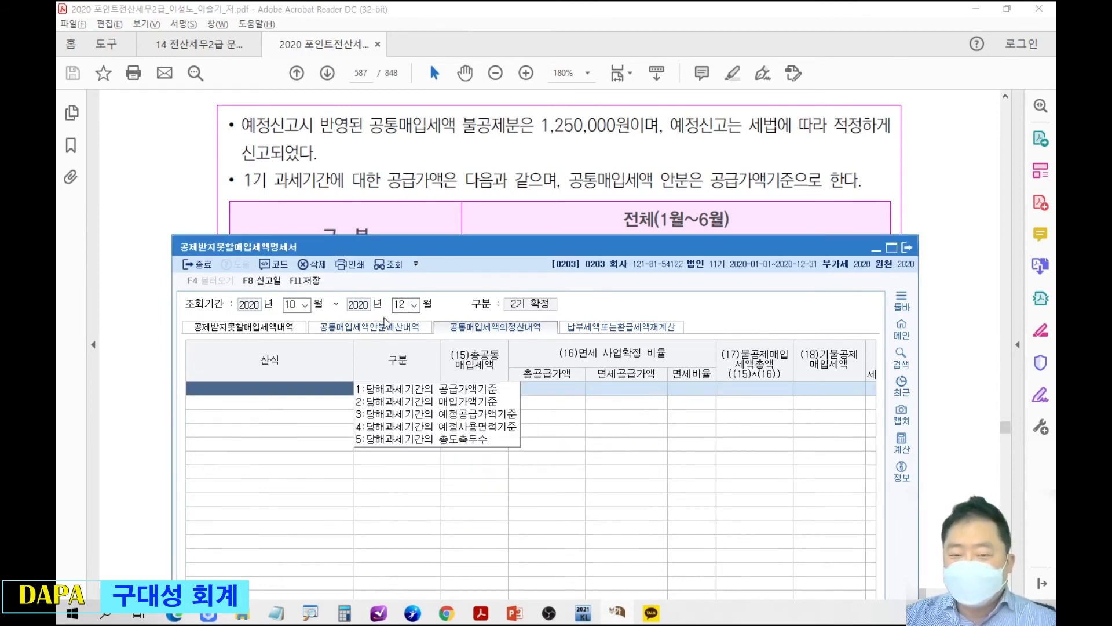
left_click_drag(490, 248, 486, 390)
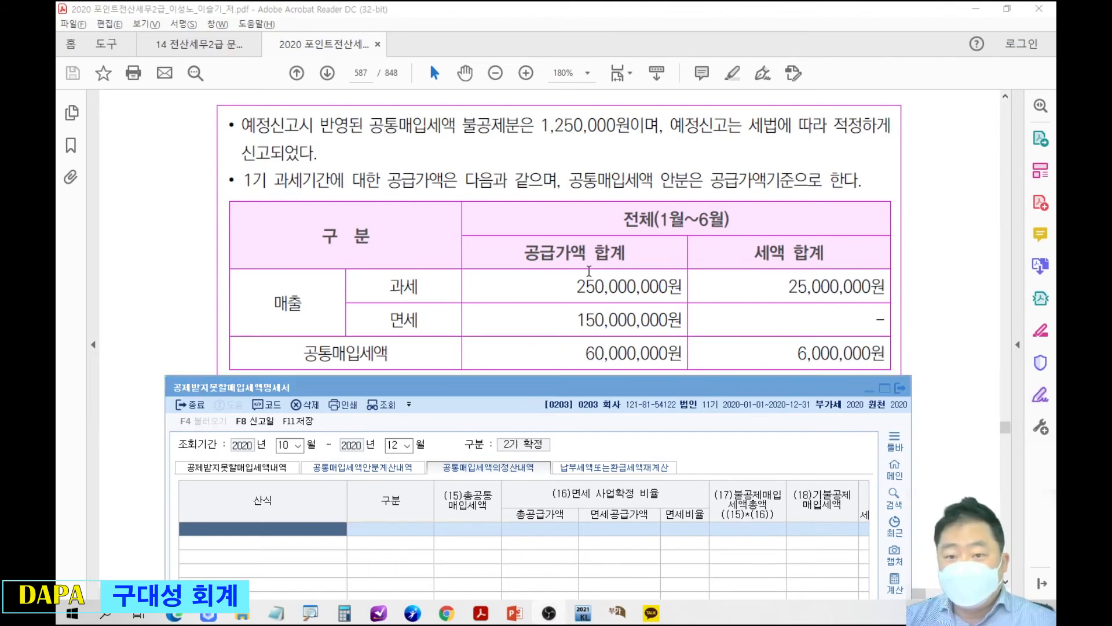
Set the empty row's 산식 to 1.당해과세기간의 공급가액기준 and decline loading the 전표데이타.
mouse_move(181, 499)
left_mouse_down()
mouse_move(268, 549)
mouse_move(356, 570)
left_mouse_up()
key("Escape")
left_click(357, 530)
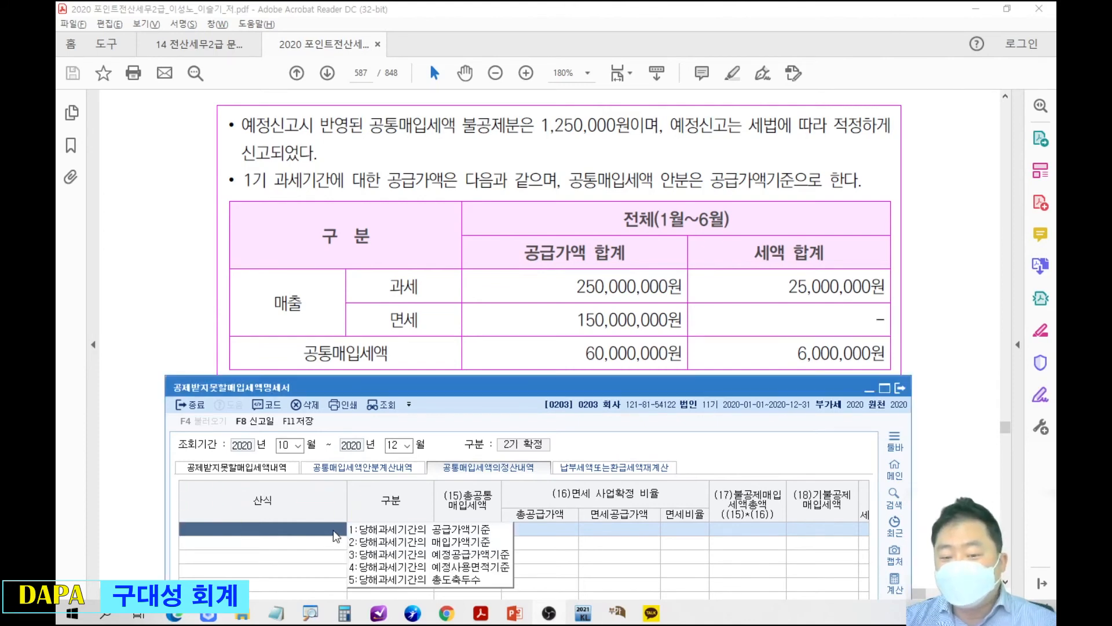
left_click(378, 530)
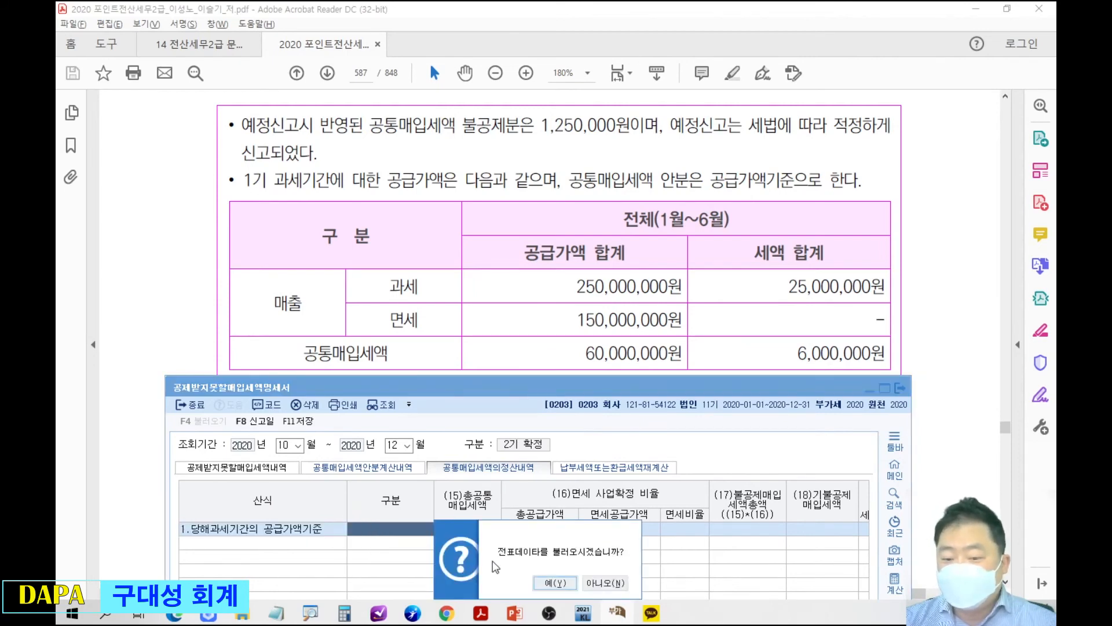
left_click(603, 582)
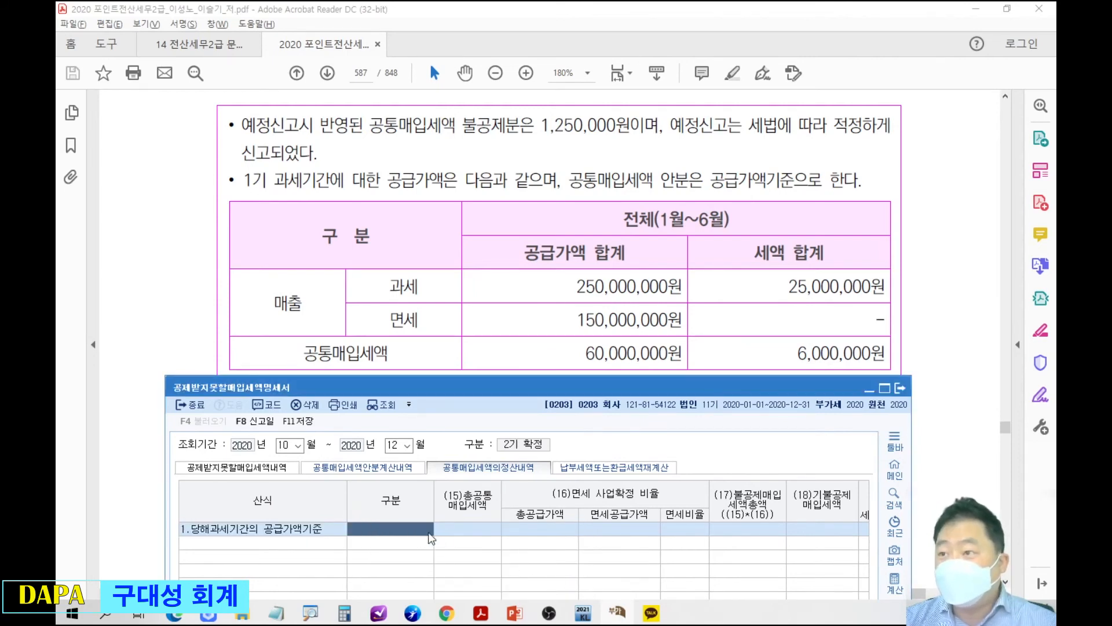
Mark the textbook's 공통매입세액 tax amount in red, and set the row's 총공통매입세액 to 6,000,000.
left_click(471, 525)
mouse_move(284, 327)
left_mouse_down()
mouse_move(335, 362)
mouse_move(399, 376)
left_mouse_up()
left_click_drag(775, 333, 921, 368)
key("Escape")
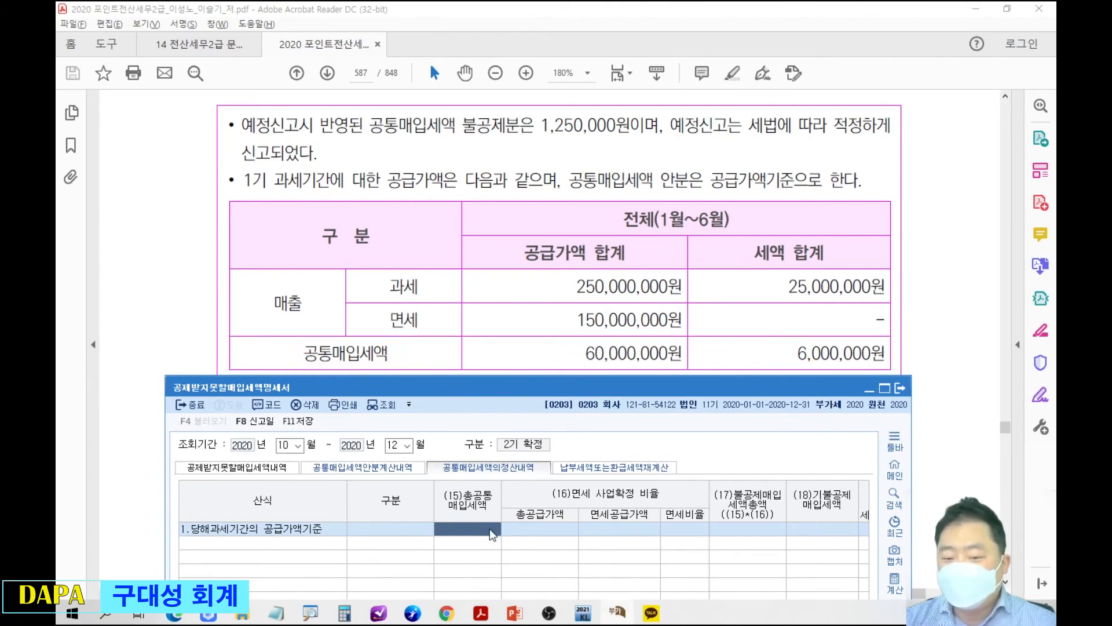
type("6000000")
key("Return")
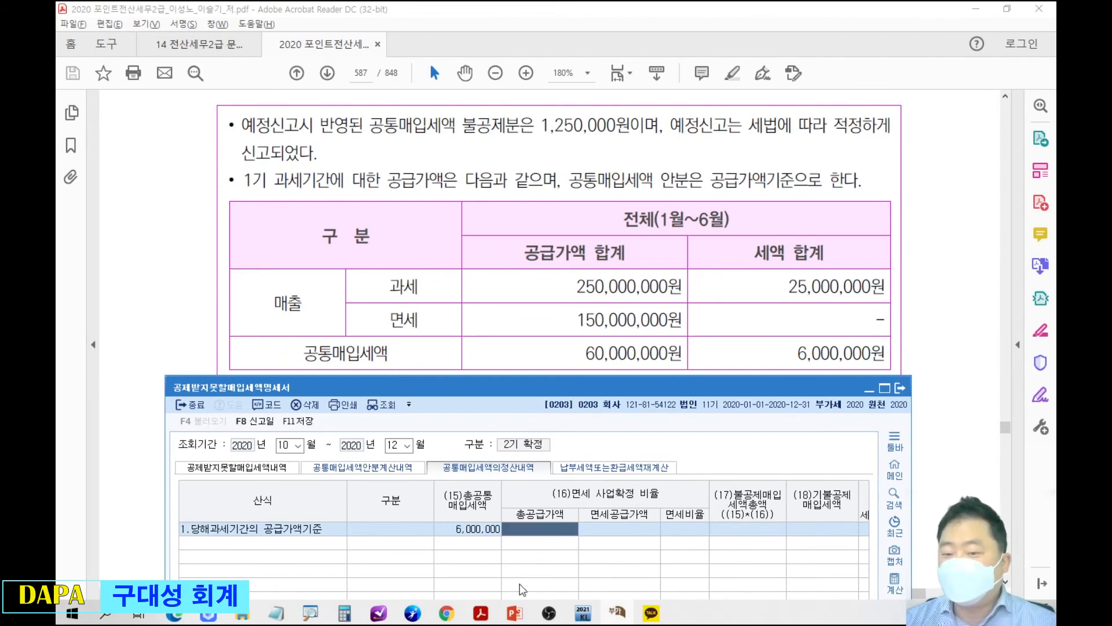
Box the 1월~6월 heading and its two sales amounts in red, and set the row's 총공급가액 to 300,000,000.
left_click_drag(554, 262, 684, 335)
mouse_move(647, 193)
left_mouse_down()
mouse_move(737, 237)
mouse_move(672, 260)
left_mouse_up()
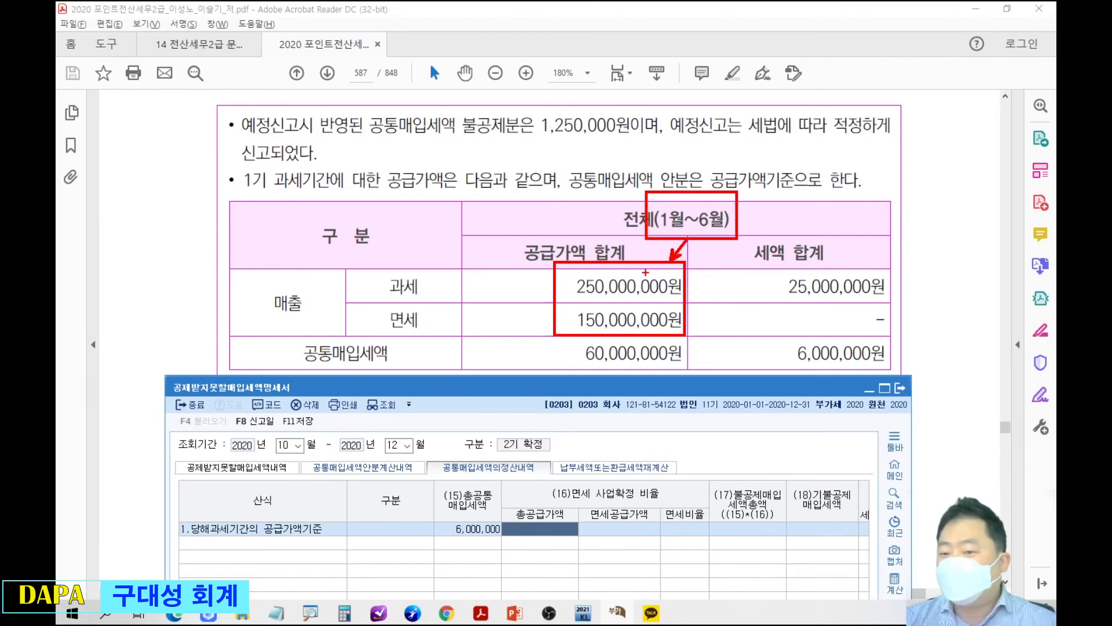
key("Escape")
type("300000000")
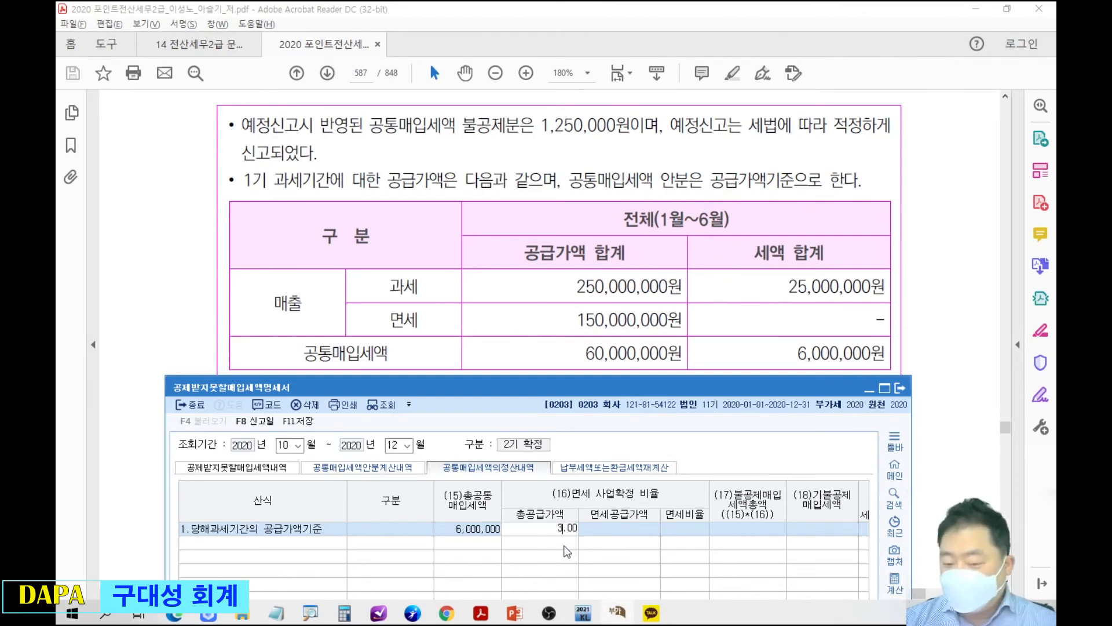
key("Return")
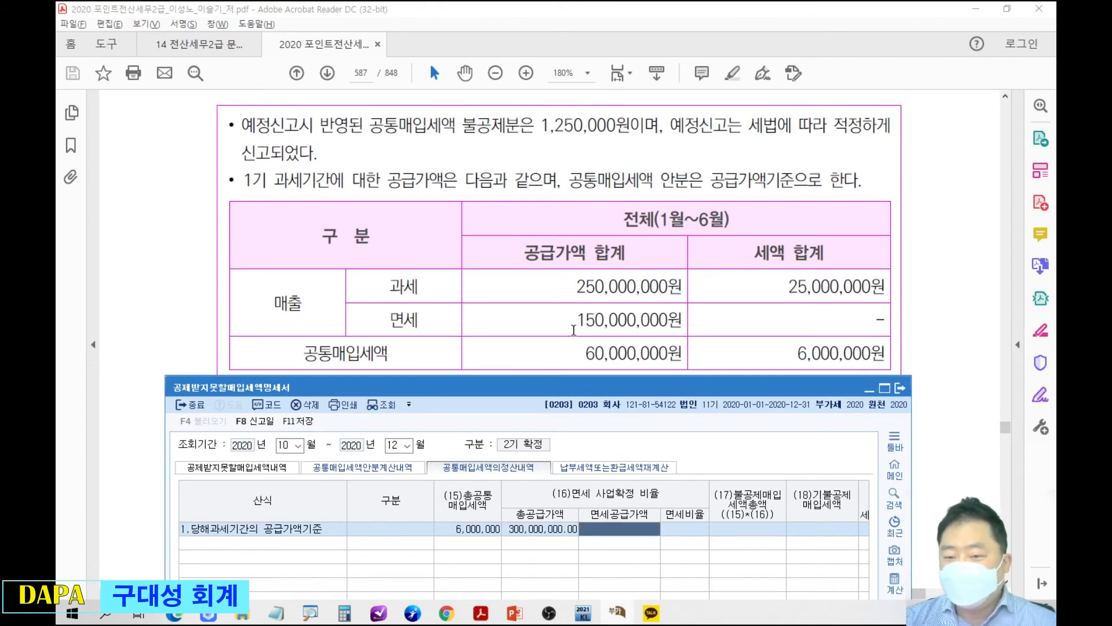
Set the row's 총공급가액 to 400,000,000 and its 면세공급가액 to 150,000,000.
left_click(544, 531)
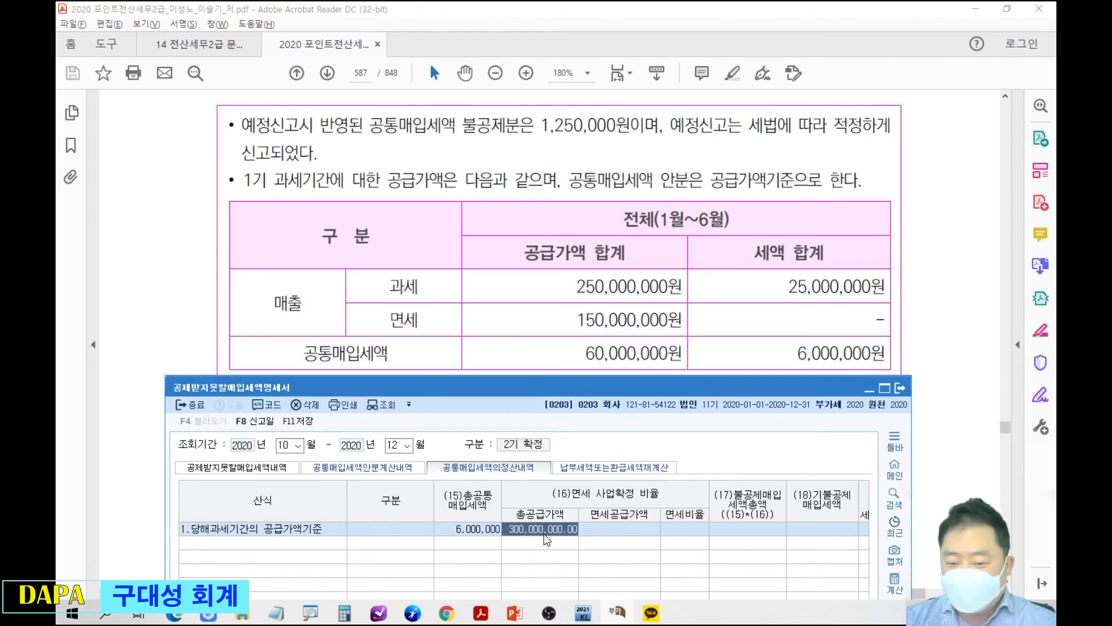
type("400000000")
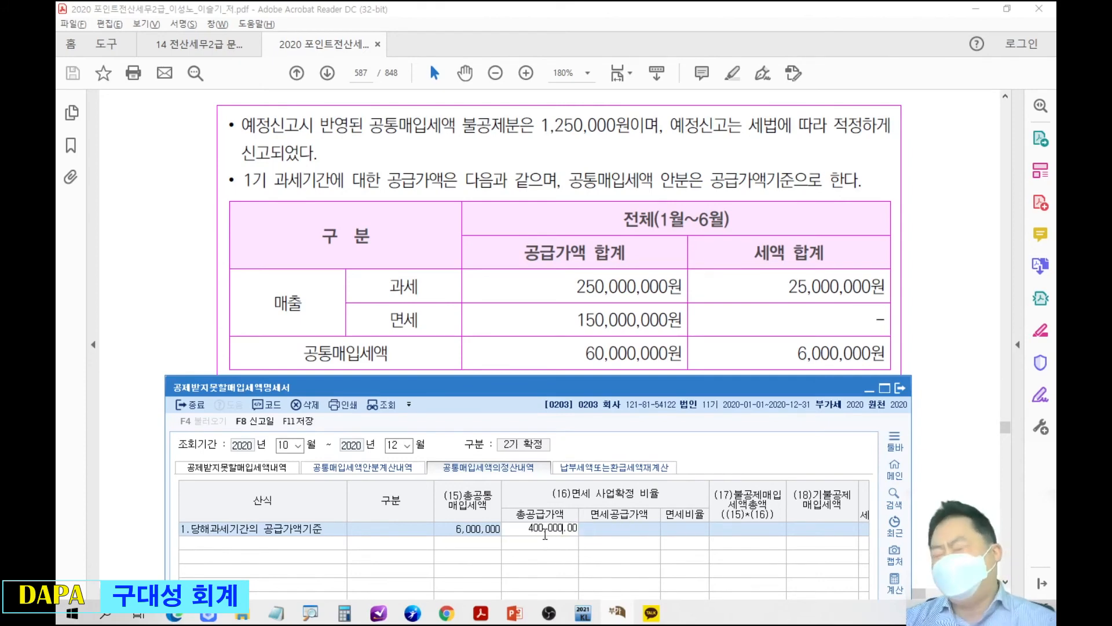
key("Return")
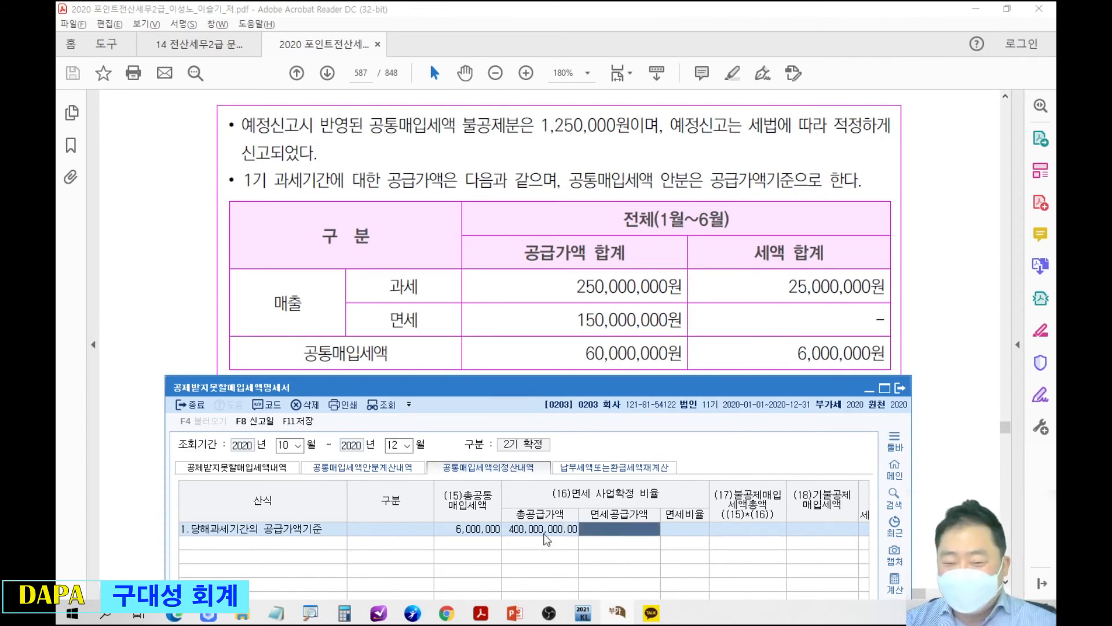
type("150000000")
key("Return")
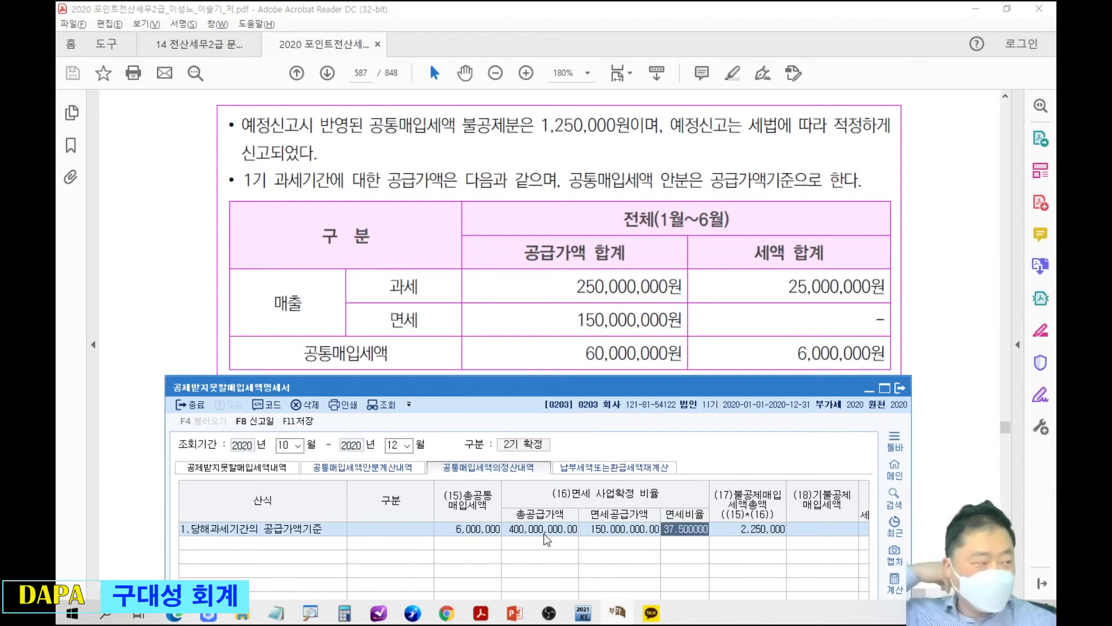
Set the row's 기불공제매입세액 to 1,250,000, and raise and widen the form window to show all its columns.
key("Return")
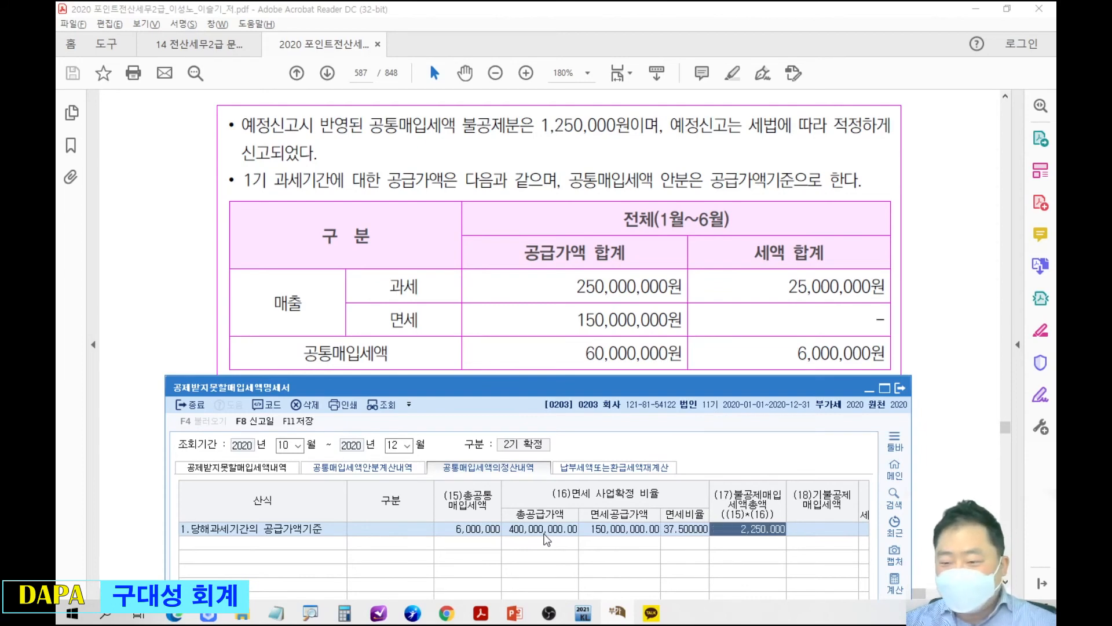
key("Return")
type("1250000")
key("Return")
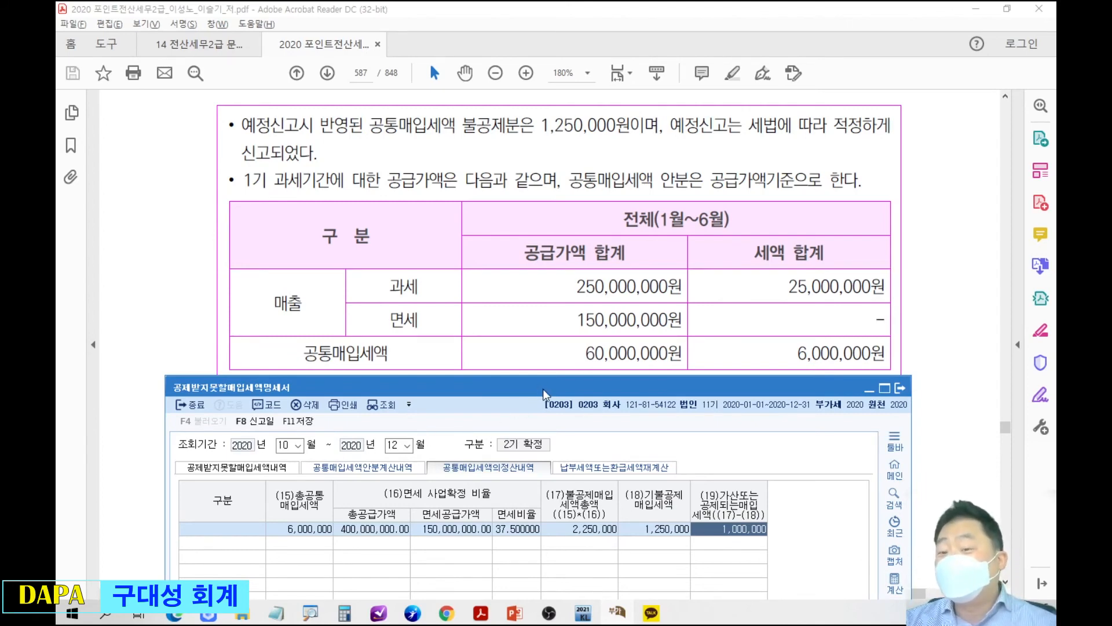
left_click_drag(544, 388, 502, 95)
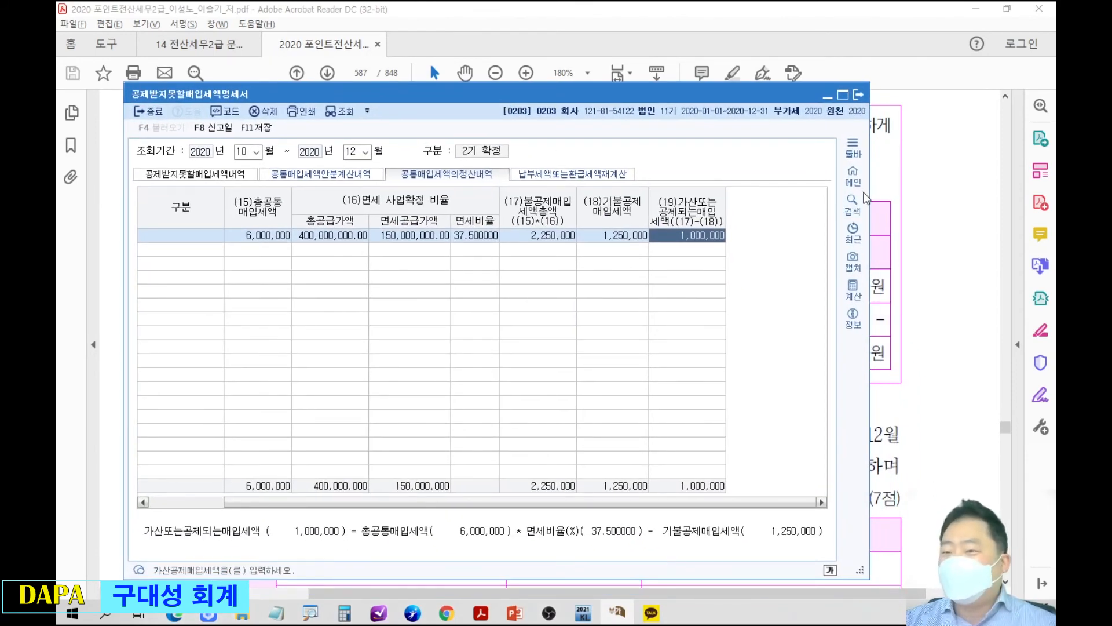
left_click_drag(869, 189, 1034, 188)
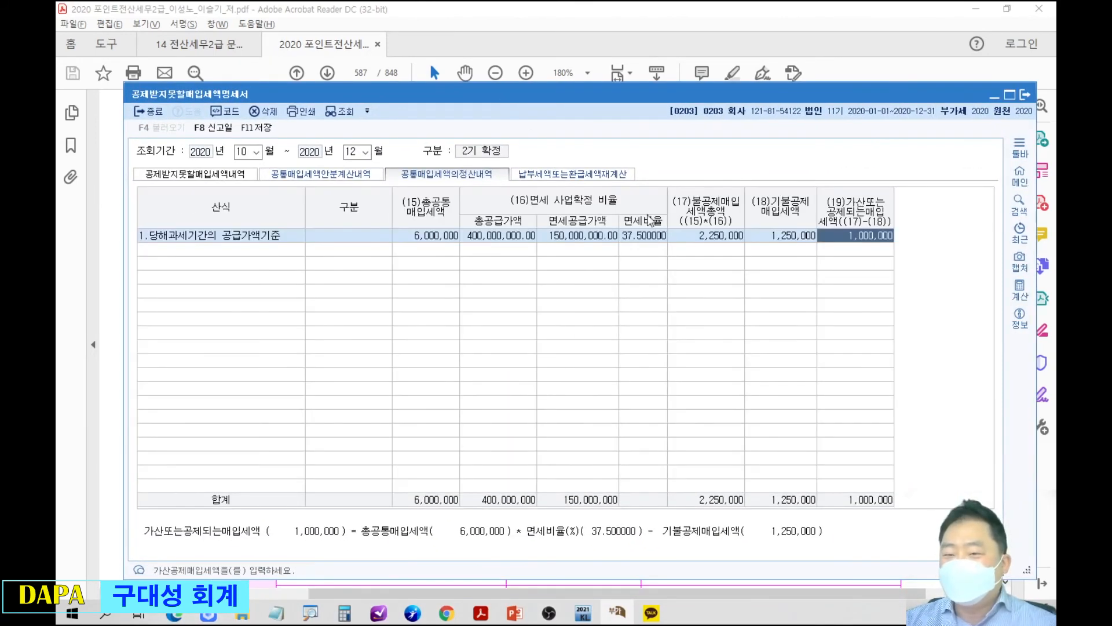
Return to the slideshow's 586(8007) formula slide and box the calculation in red.
left_click(664, 36)
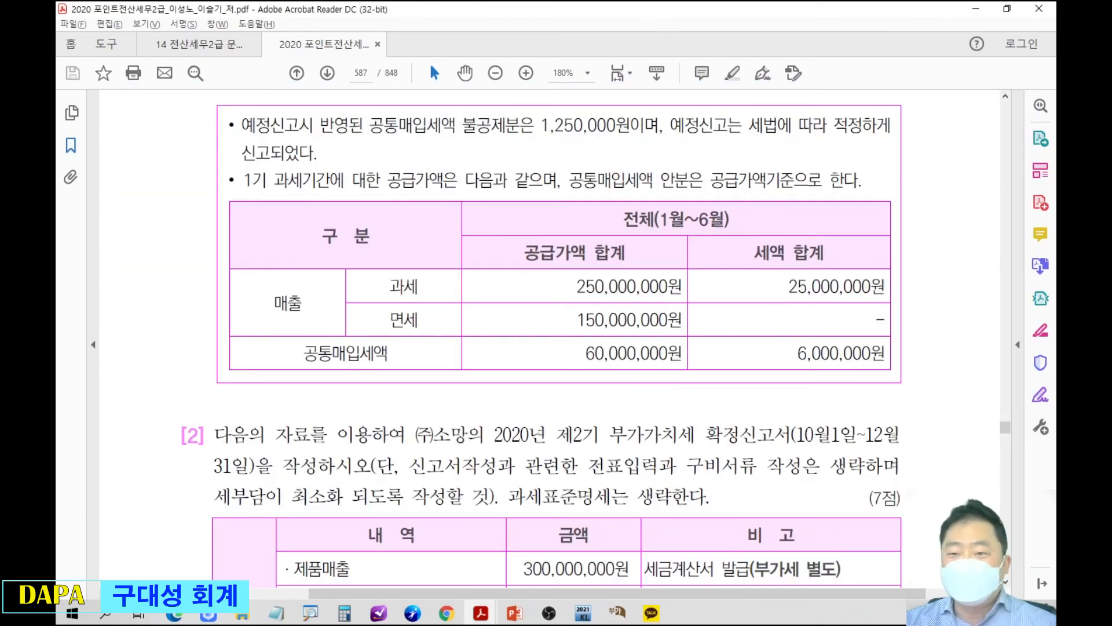
left_click_drag(413, 12, 55, 46)
left_click(192, 42)
left_click(339, 392)
key("Left")
key("Left")
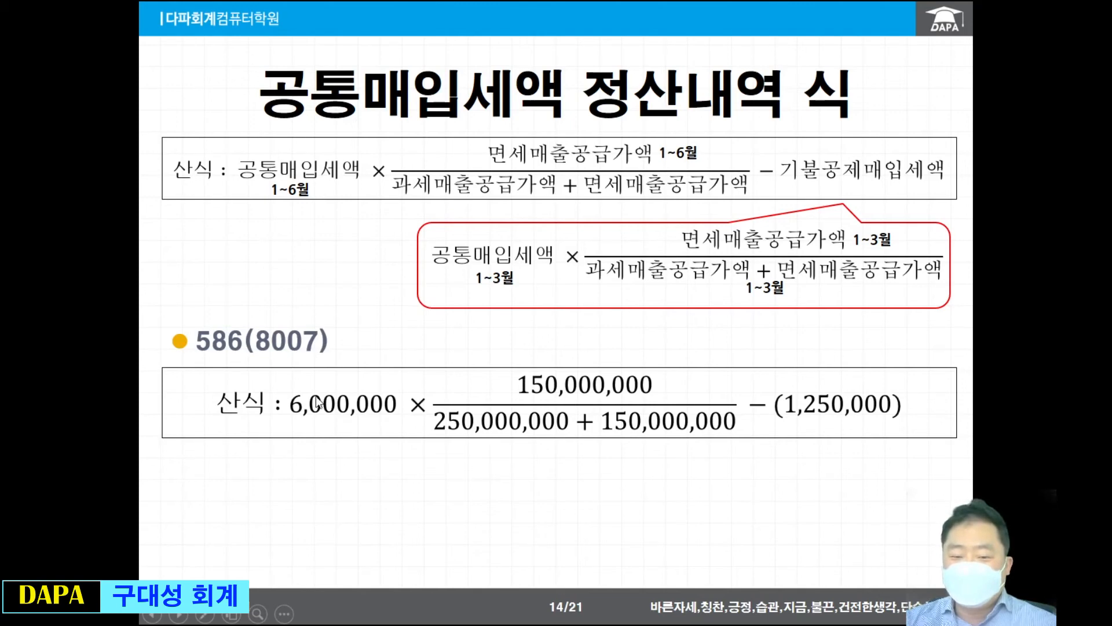
left_click_drag(249, 347, 905, 464)
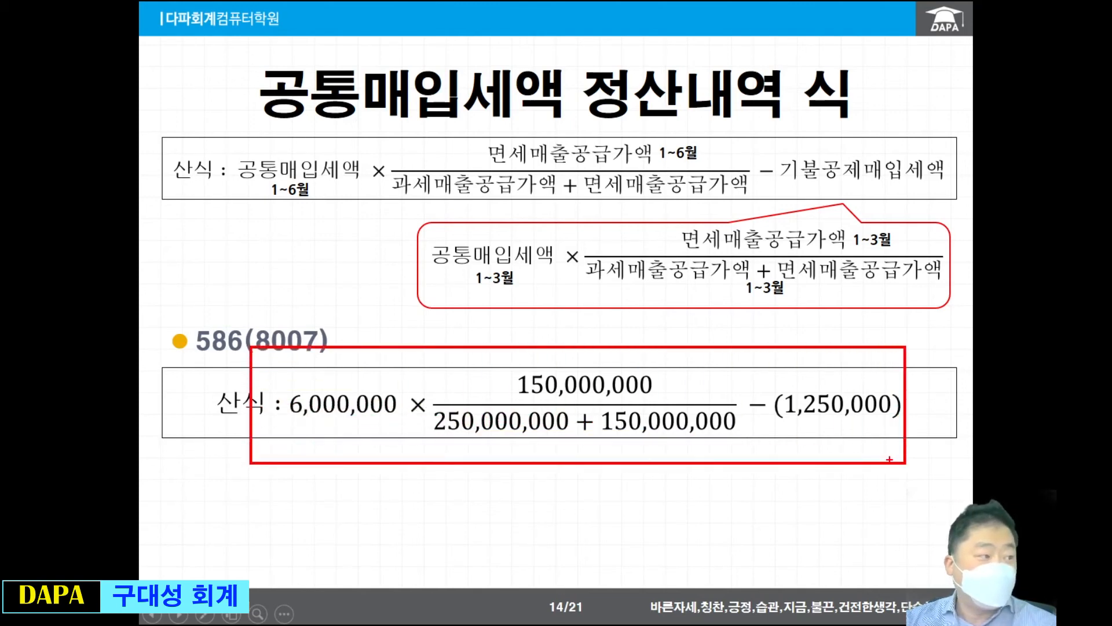
key("Escape")
Advance the slideshow to the 601(8009) slide, and open page 601 of the textbook PDF at Q3 in a maximized window.
left_click(759, 404)
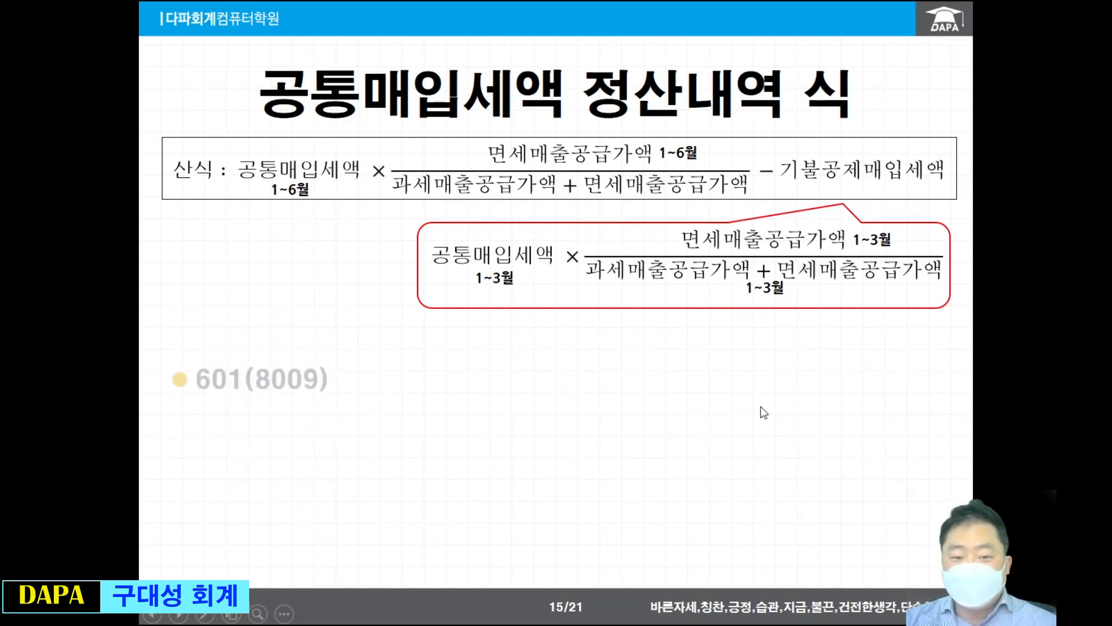
left_click_drag(0, 35, 55, 36)
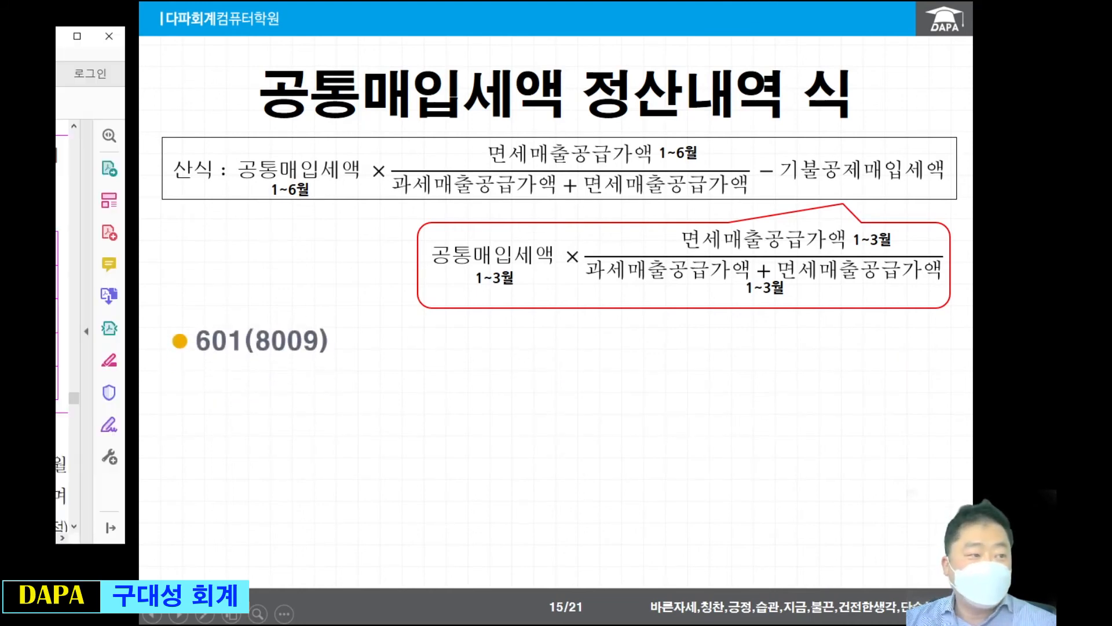
scroll(62, 319, "down", 3)
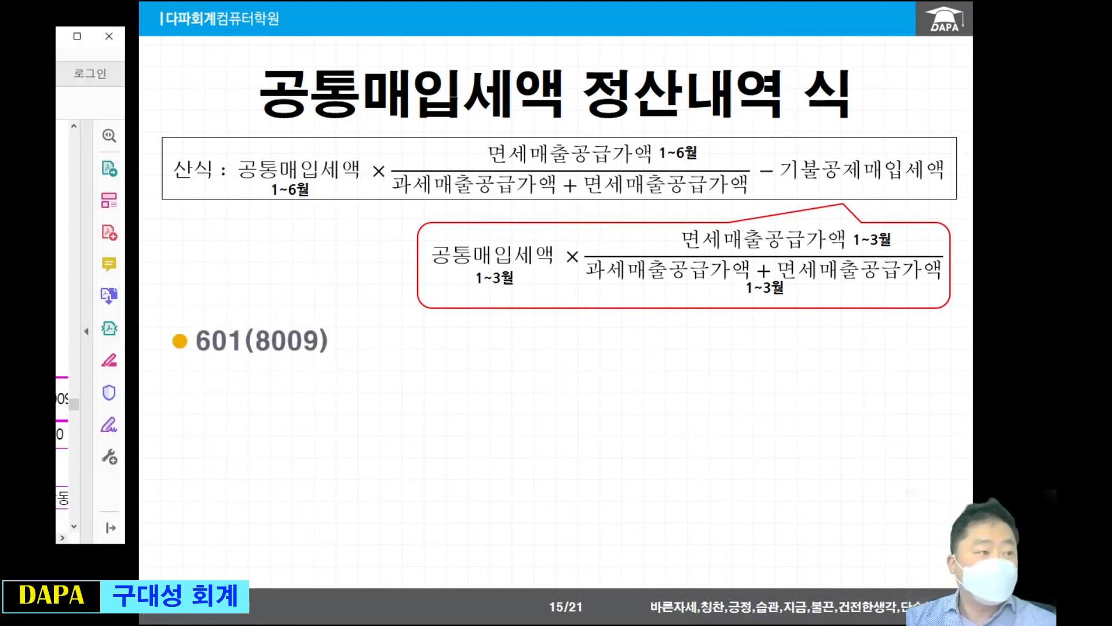
left_click_drag(56, 36, 359, 1)
scroll(475, 312, "down", 8)
scroll(506, 366, "down", 5)
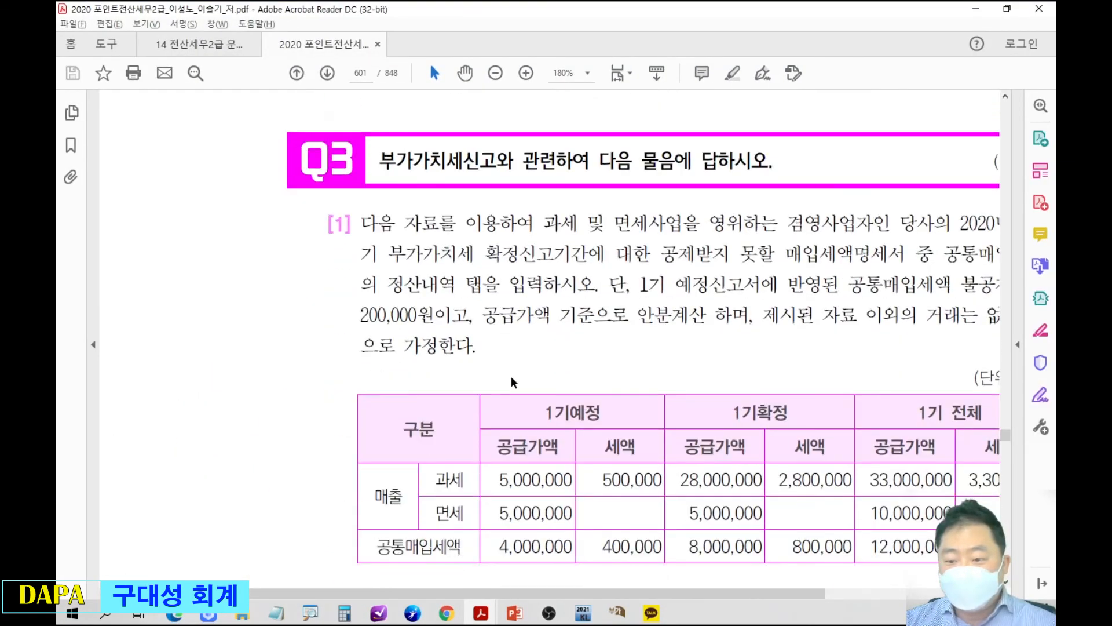
On textbook page 601, circle the page number and underline question [1]'s instruction to enter the 공통매입세액의 정산내역 tab in red.
left_click_drag(682, 593, 778, 592)
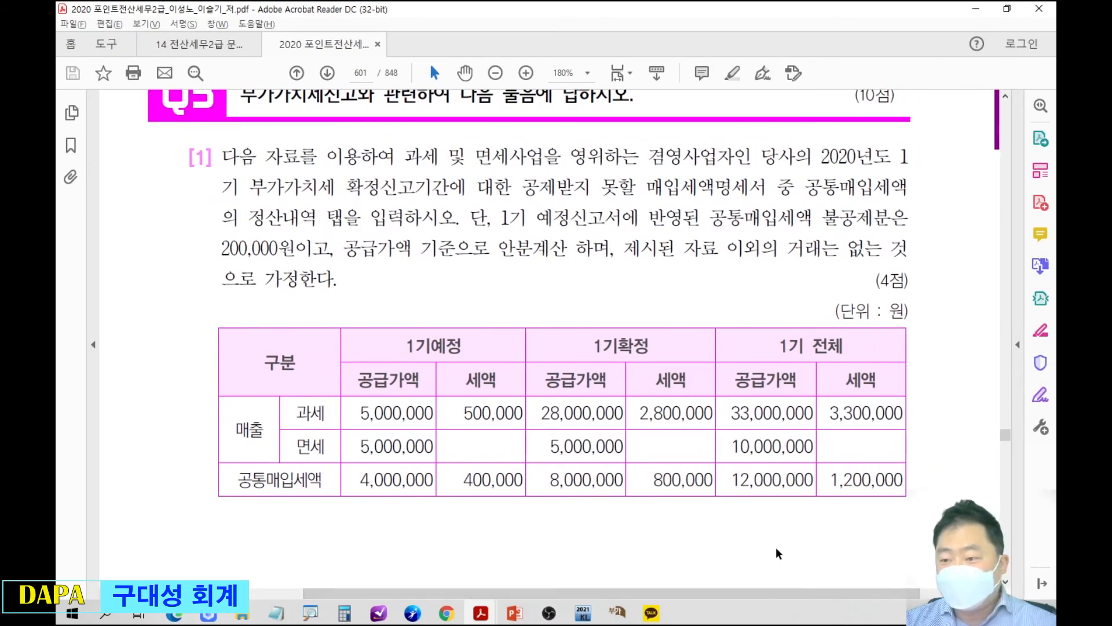
scroll(777, 547, "down", 1)
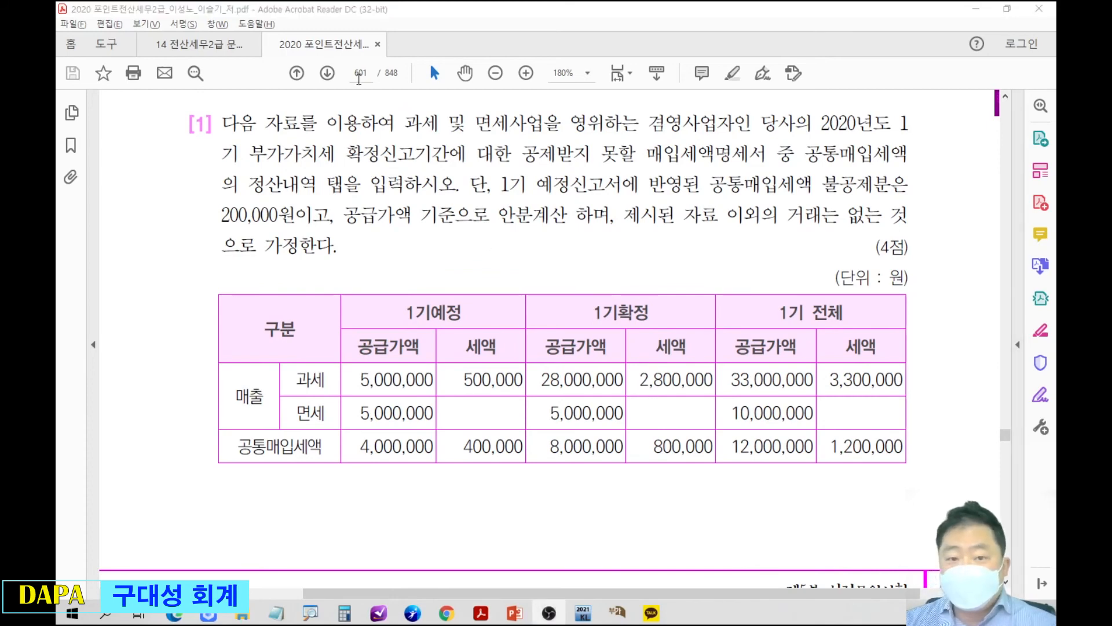
mouse_move(342, 58)
left_mouse_down()
mouse_move(378, 68)
mouse_move(380, 87)
left_mouse_up()
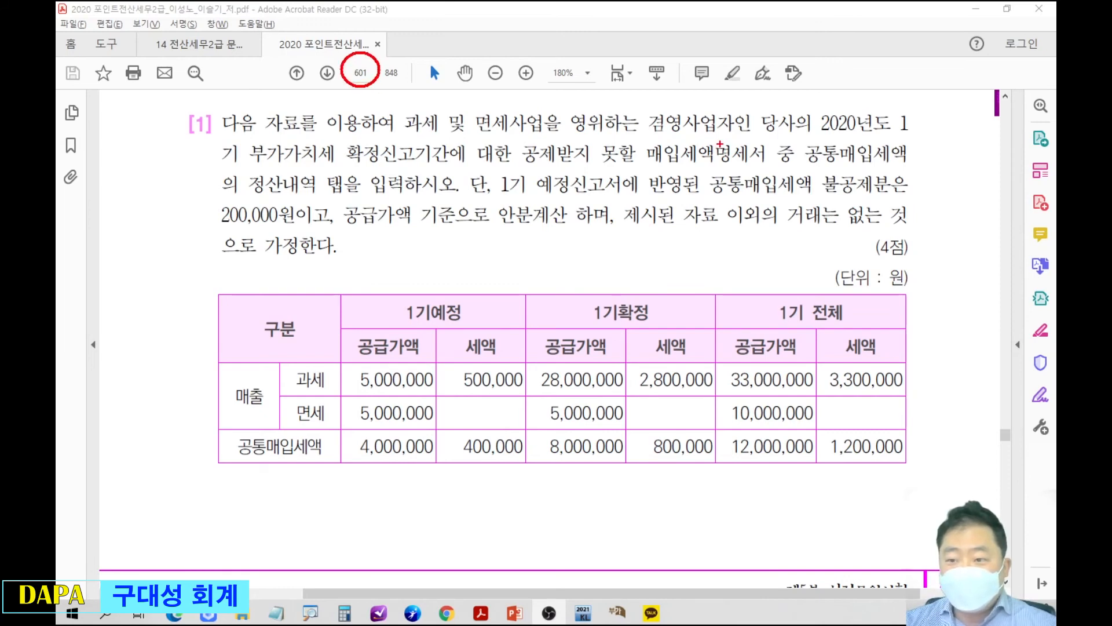
left_click_drag(783, 162, 919, 162)
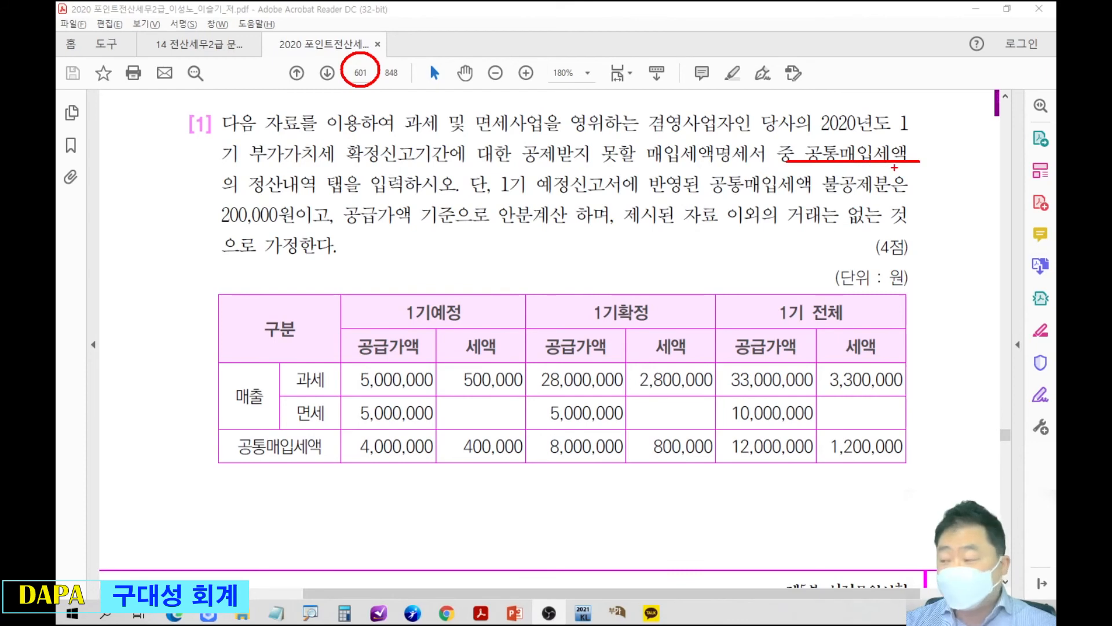
left_click_drag(209, 195, 414, 197)
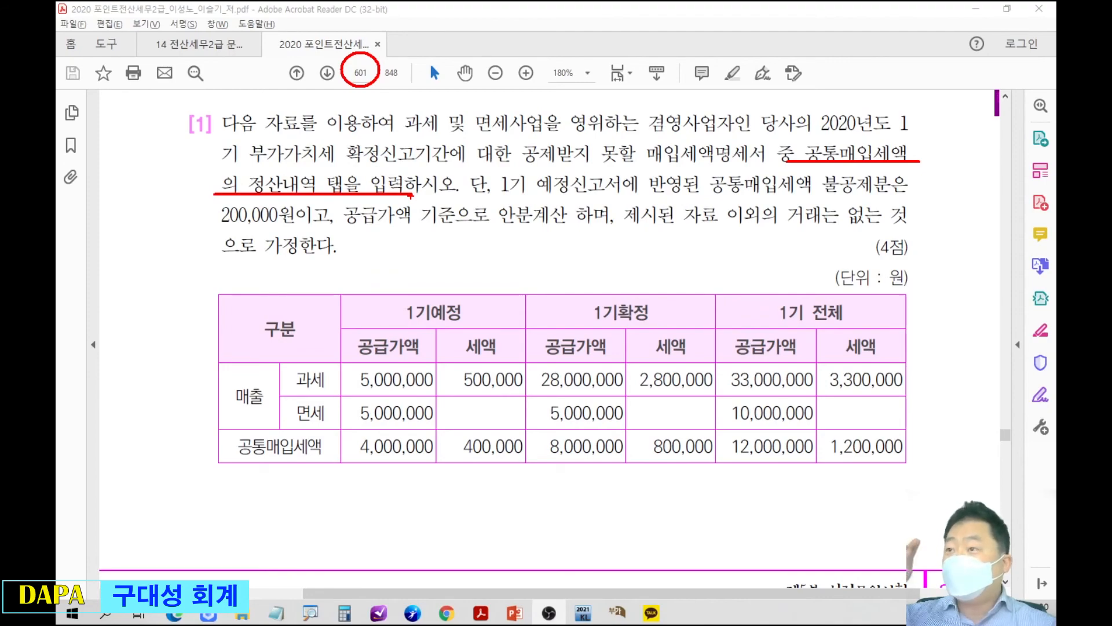
Switch to the 공제받지못할매입세액명세서 form, delete its existing 정산내역 row, and move the window below the textbook's sales table.
scroll(523, 242, "down", 4)
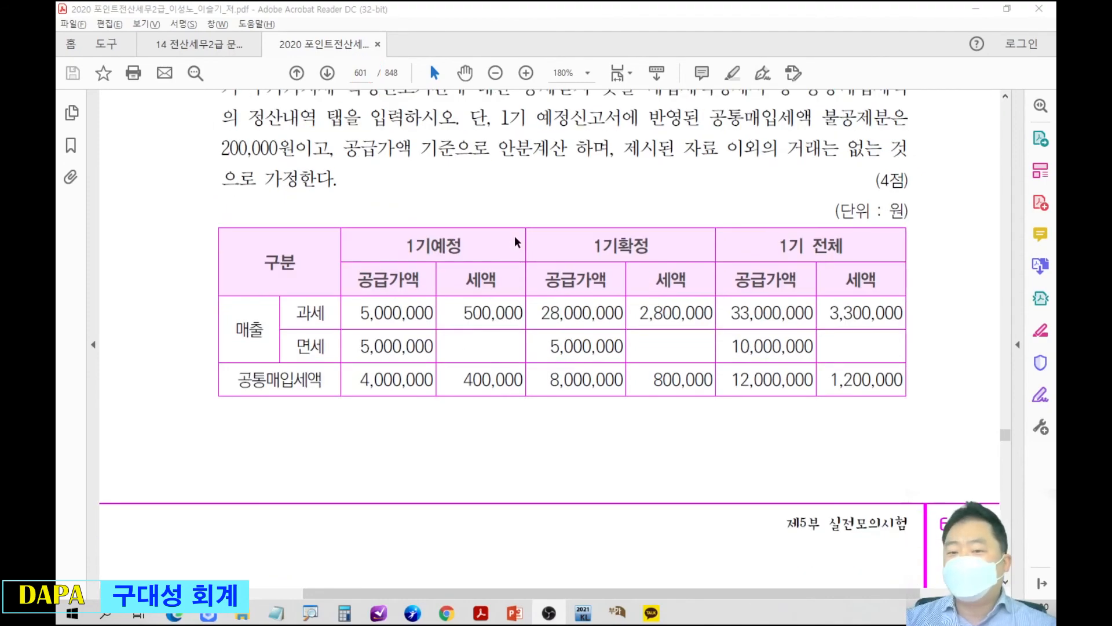
scroll(523, 242, "up", 4)
scroll(523, 242, "down", 4)
scroll(523, 242, "down", 1)
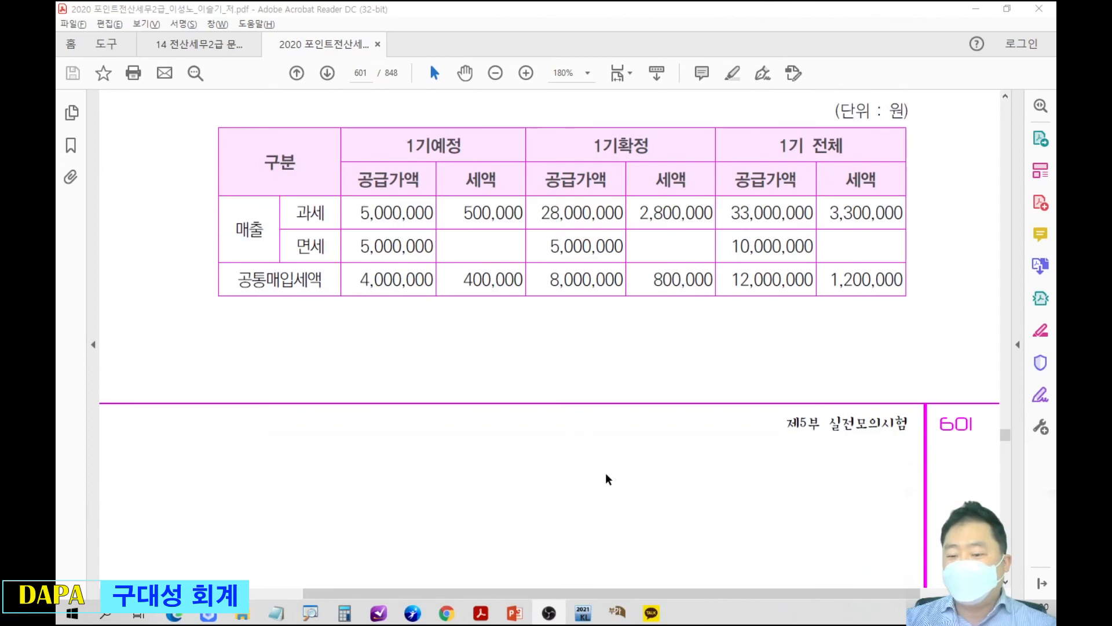
left_click(613, 618)
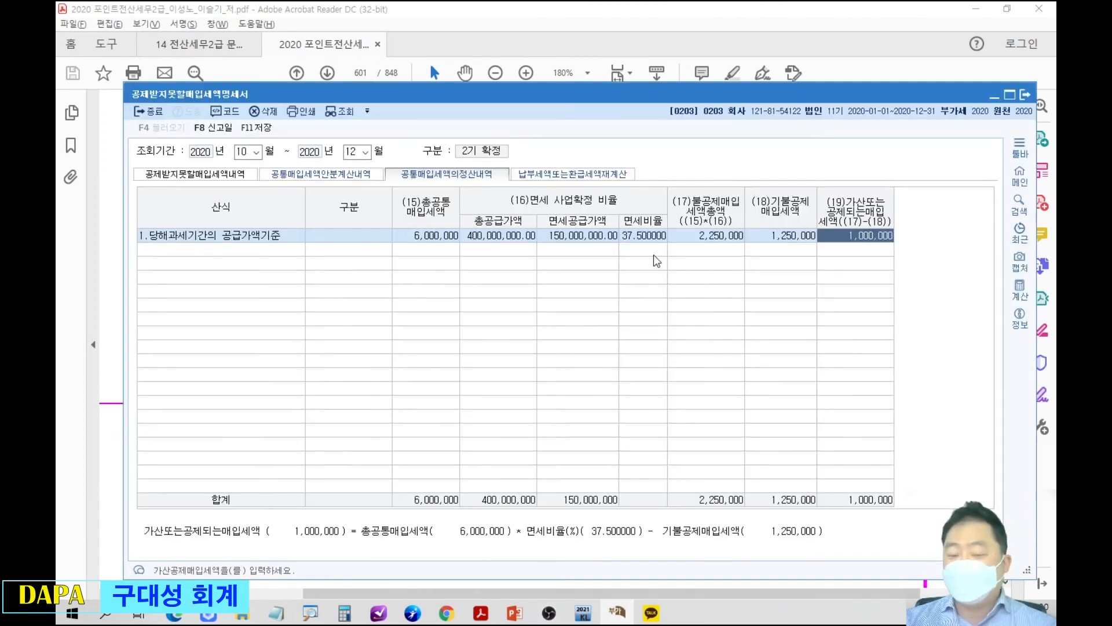
key("F5")
left_click(598, 354)
left_click_drag(642, 93, 643, 317)
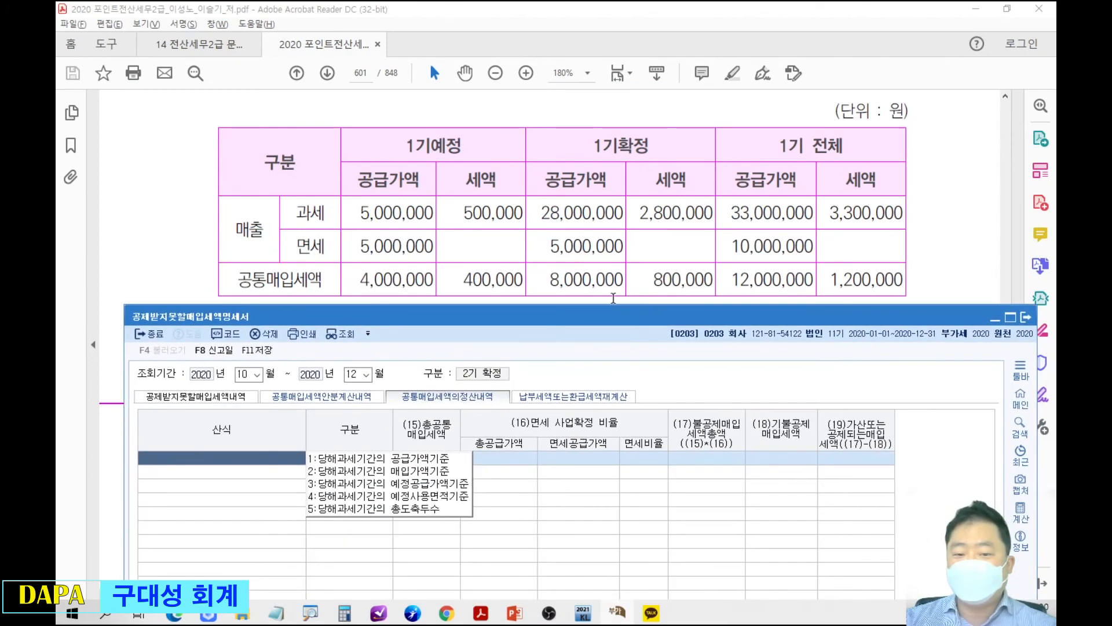
Add a 당해과세기간의 공급가액기준 row without loading the voucher data, and set its 총공통매입세액 to 1,200,000.
left_click(450, 457)
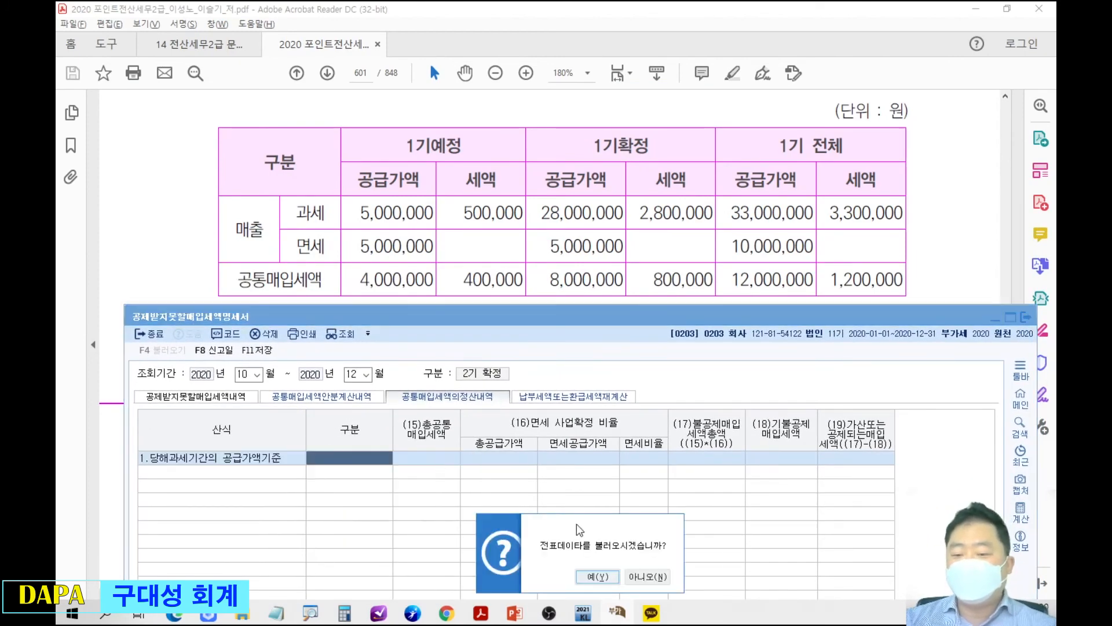
left_click(648, 576)
key("Return")
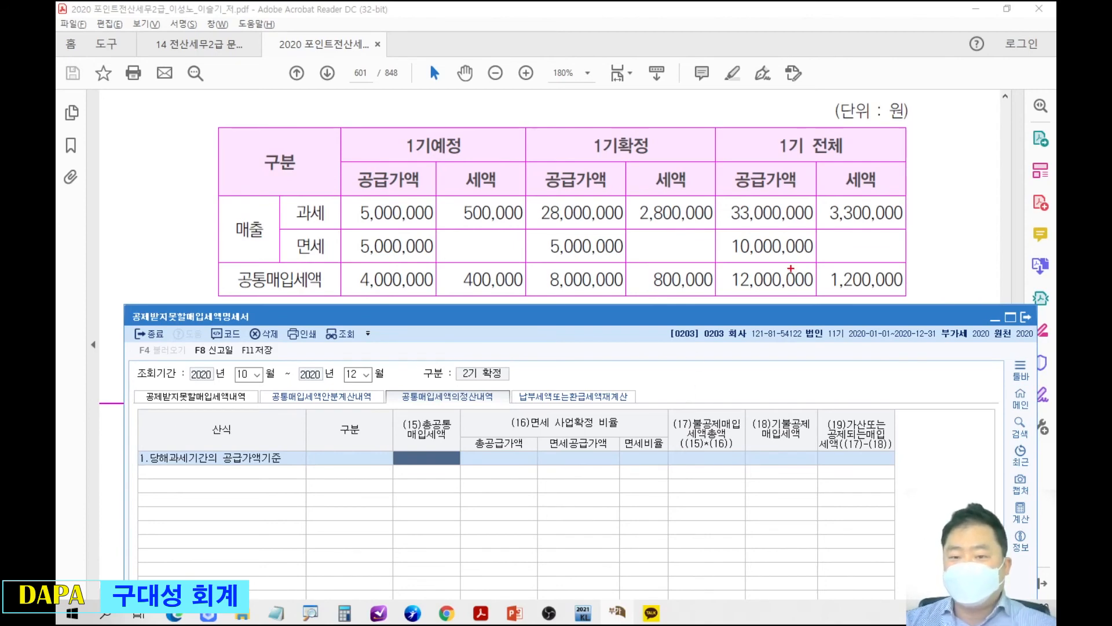
mouse_move(811, 260)
left_mouse_down()
mouse_move(863, 256)
mouse_move(814, 274)
left_mouse_up()
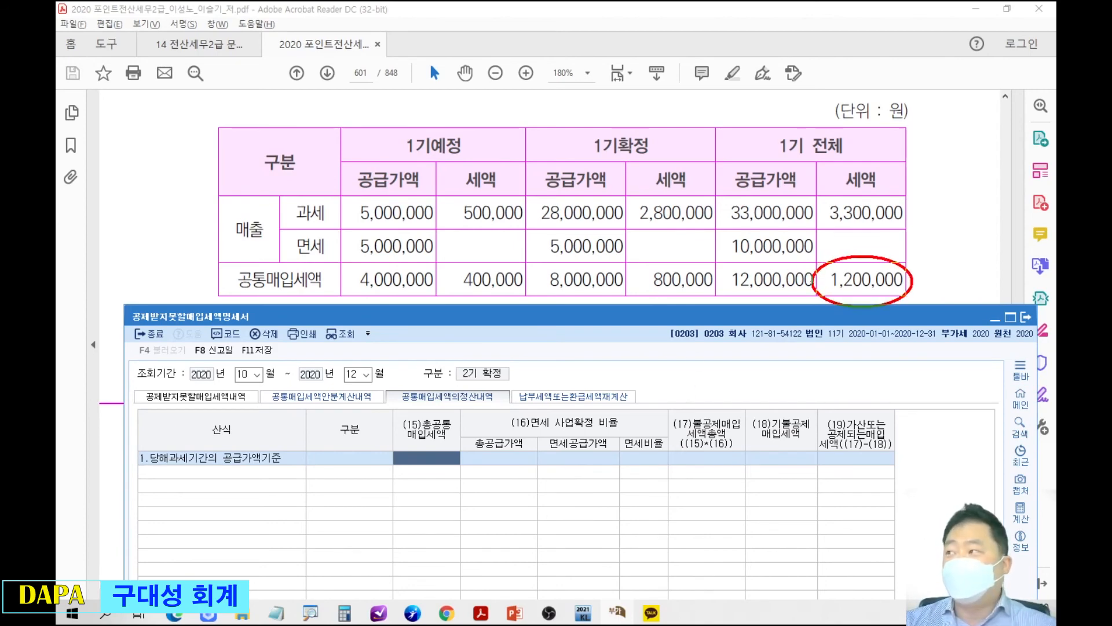
key("Escape")
type("1200000")
key("Return")
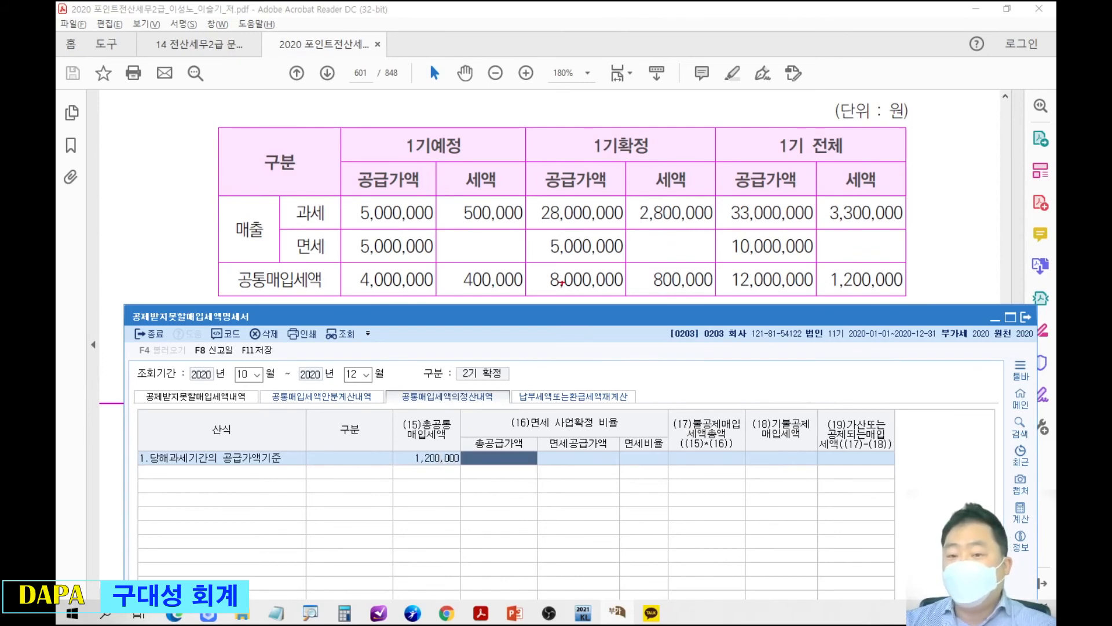
Box the taxable and exempt 공급가액 figures in the textbook table, and set the row's 총공급가액 to 43,000,000.
left_click_drag(355, 201, 448, 261)
left_click_drag(528, 198, 629, 262)
left_click_drag(719, 197, 819, 262)
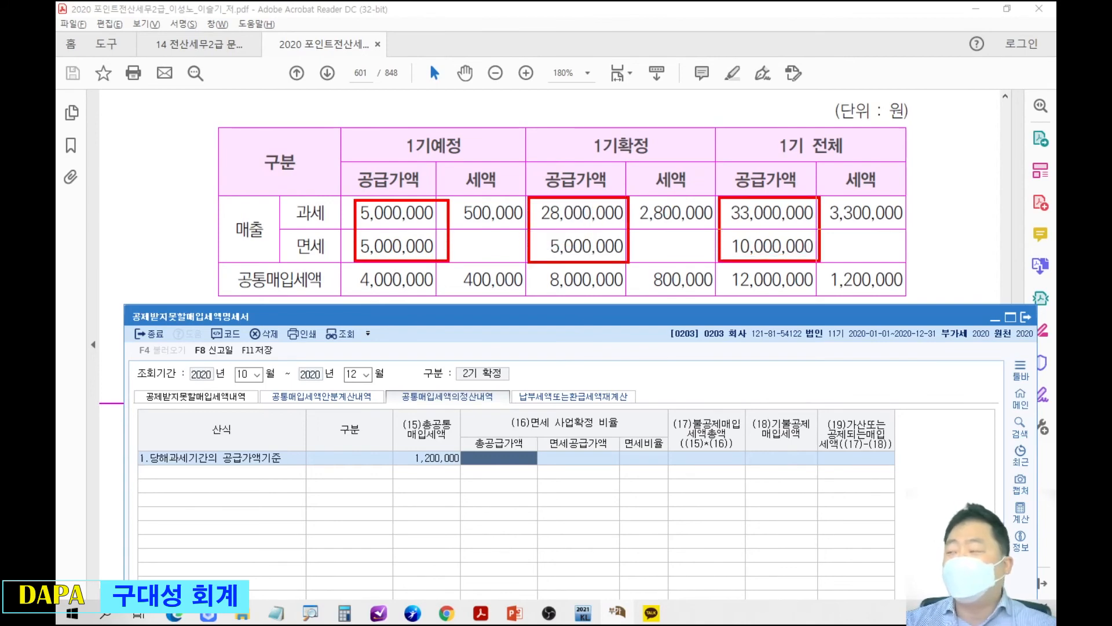
mouse_move(731, 254)
left_mouse_down()
mouse_move(570, 369)
mouse_move(515, 432)
left_mouse_up()
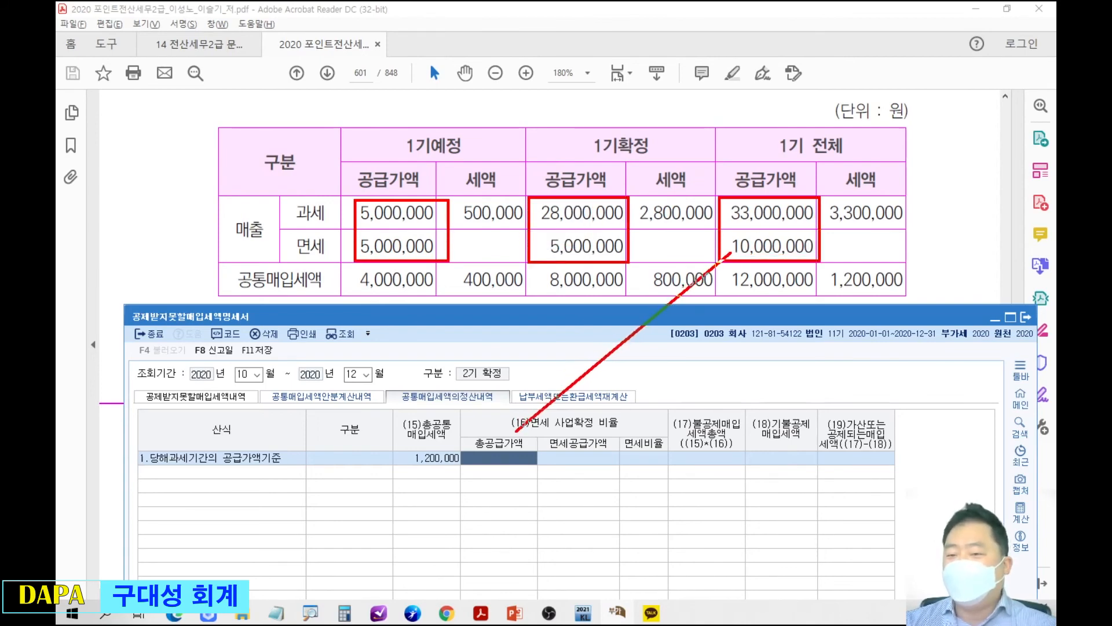
key("Escape")
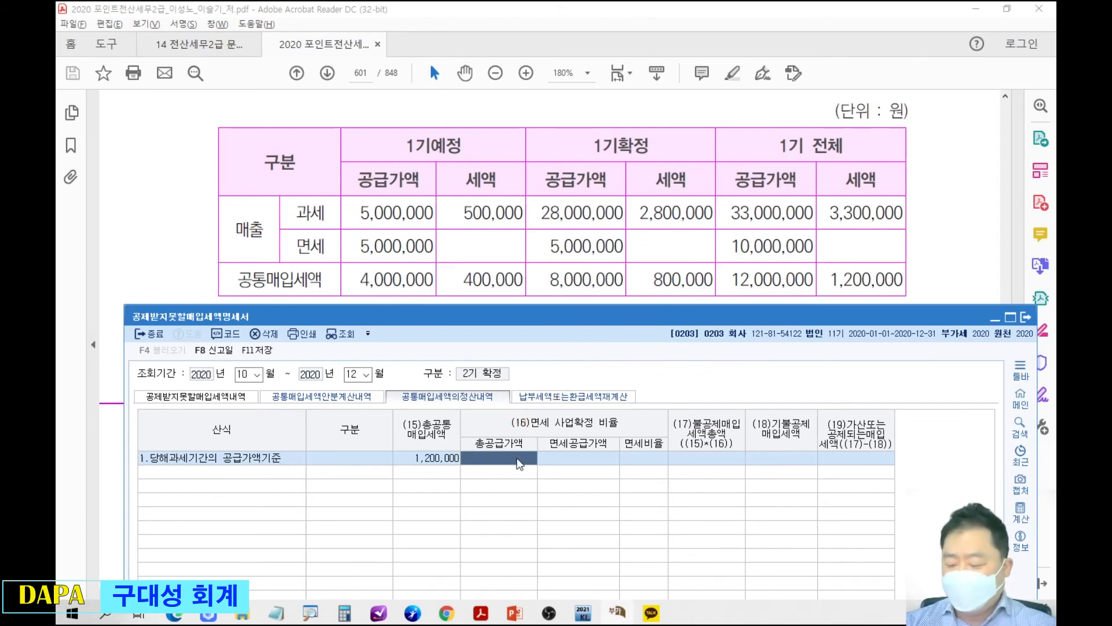
type("43000")
key("BackSpace")
type("3000000")
key("Return")
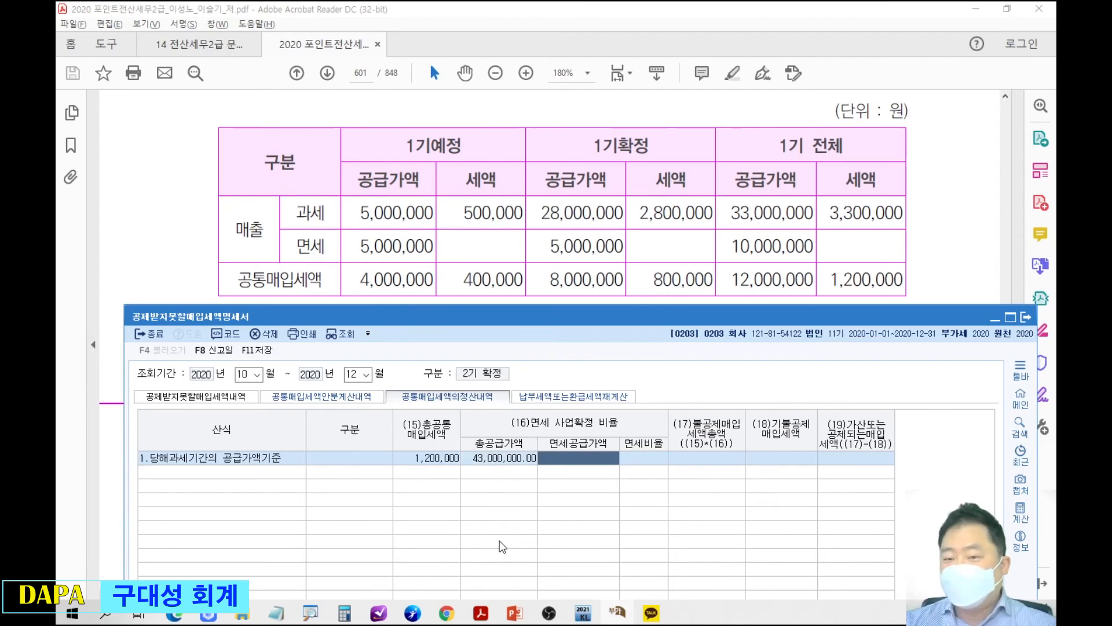
Box the 면세 공급가액 figures in the textbook table, and set the row's 면세공급가액 to 10,000,000.
left_click_drag(529, 195, 609, 242)
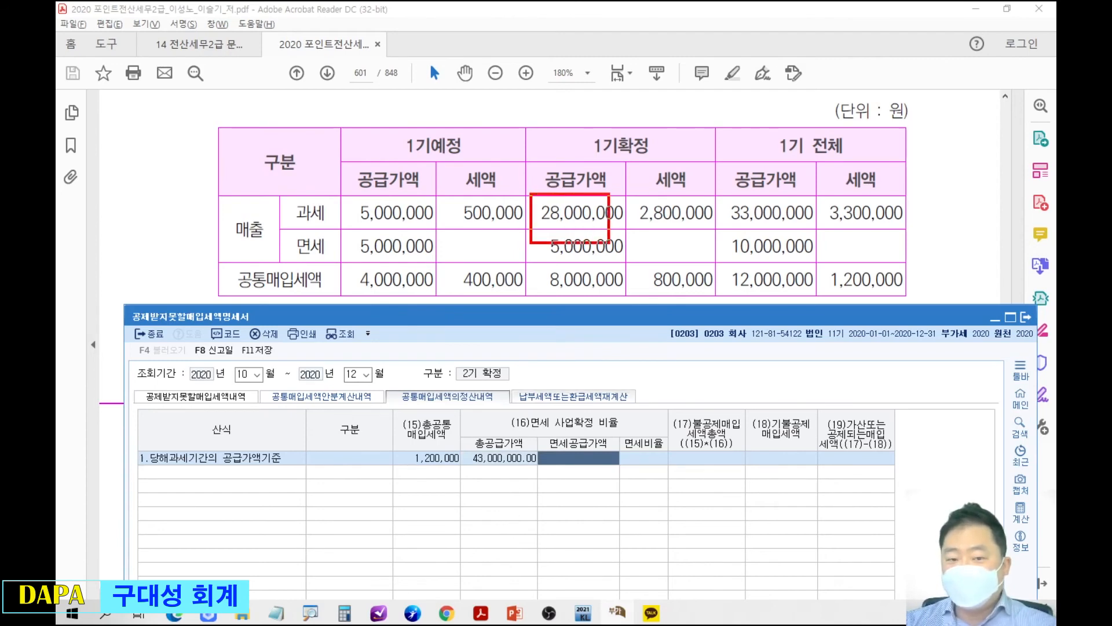
left_click_drag(346, 235, 455, 260)
left_click_drag(530, 235, 637, 262)
left_click_drag(712, 234, 830, 271)
left_click_drag(725, 261, 609, 404)
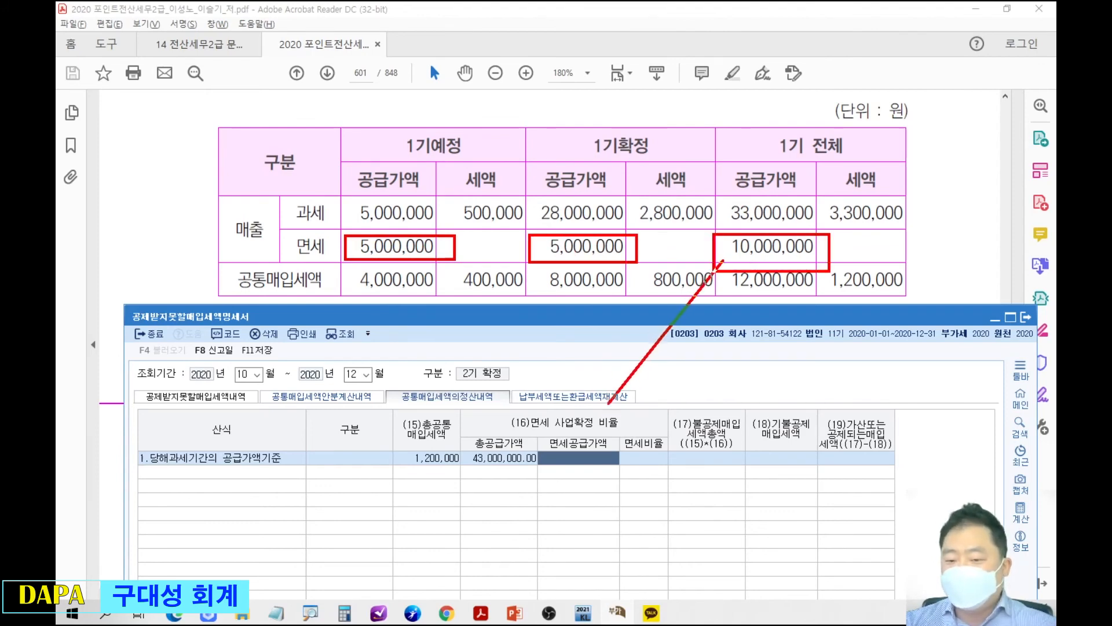
type("10000000")
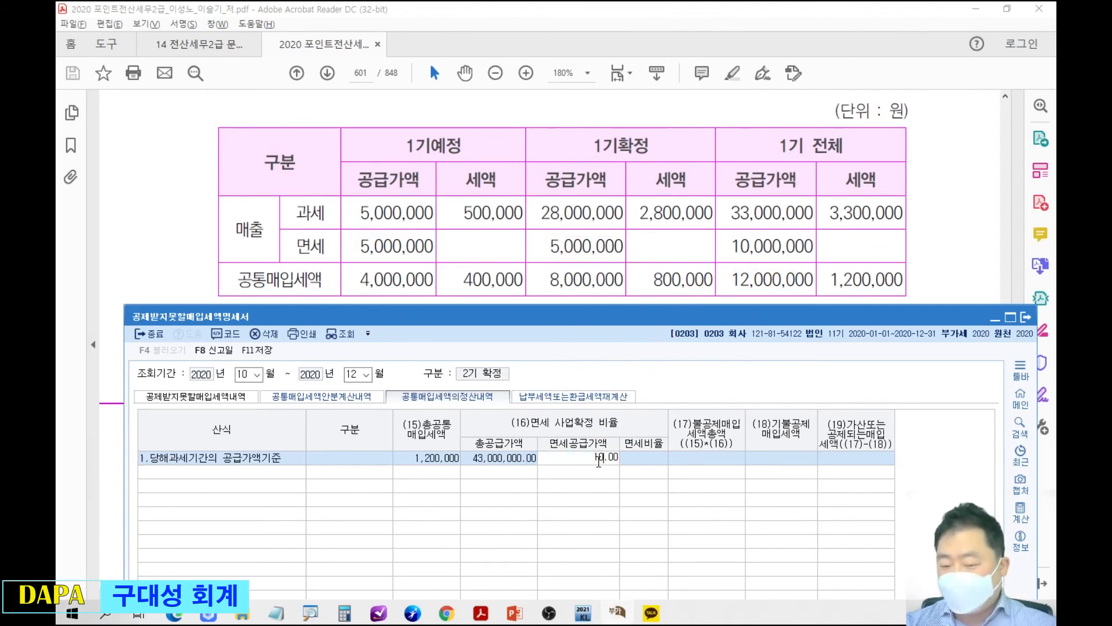
key("Return")
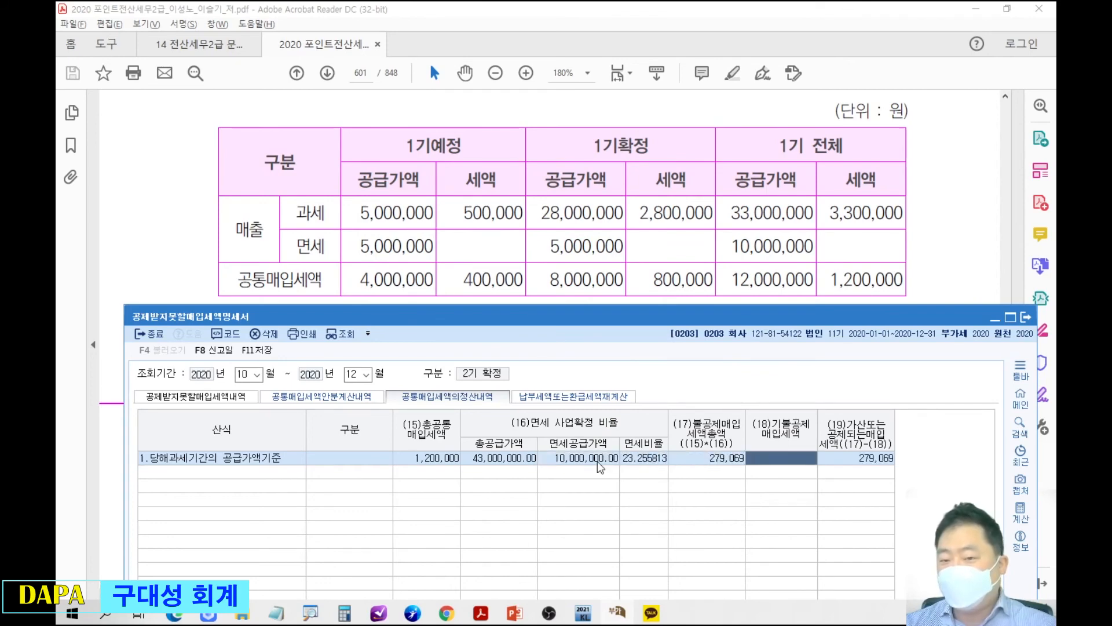
Mark the 예정신고 불공제분 amount in the question text, and set the row's 기불공제매입세액 to 200,000.
left_click(544, 281)
scroll(536, 260, "up", 3)
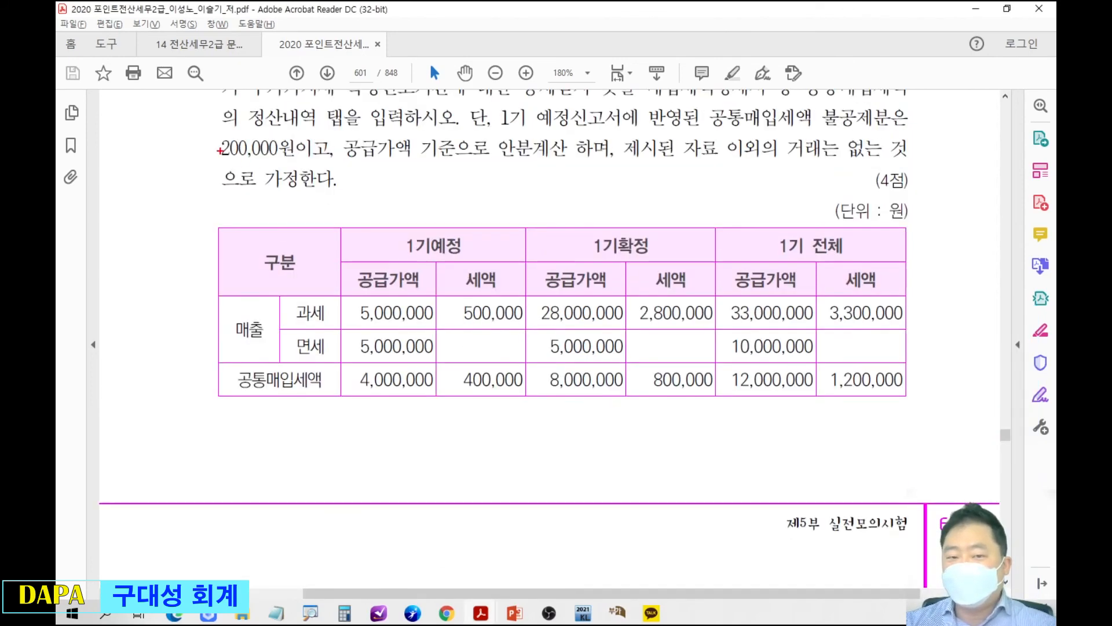
left_click_drag(211, 132, 297, 166)
key("Escape")
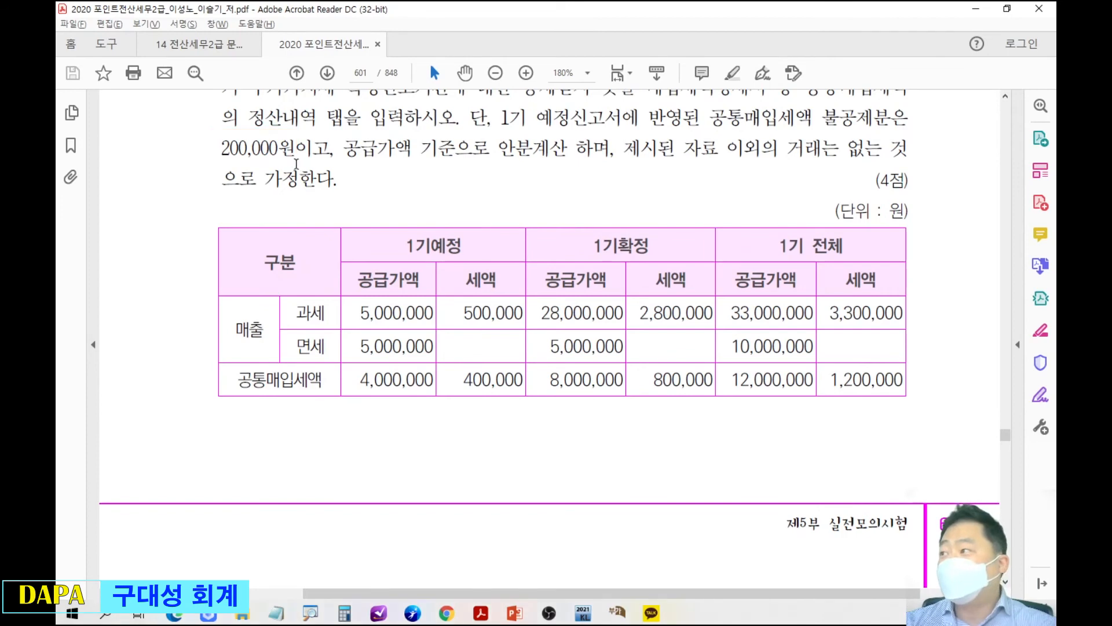
key("alt+Tab")
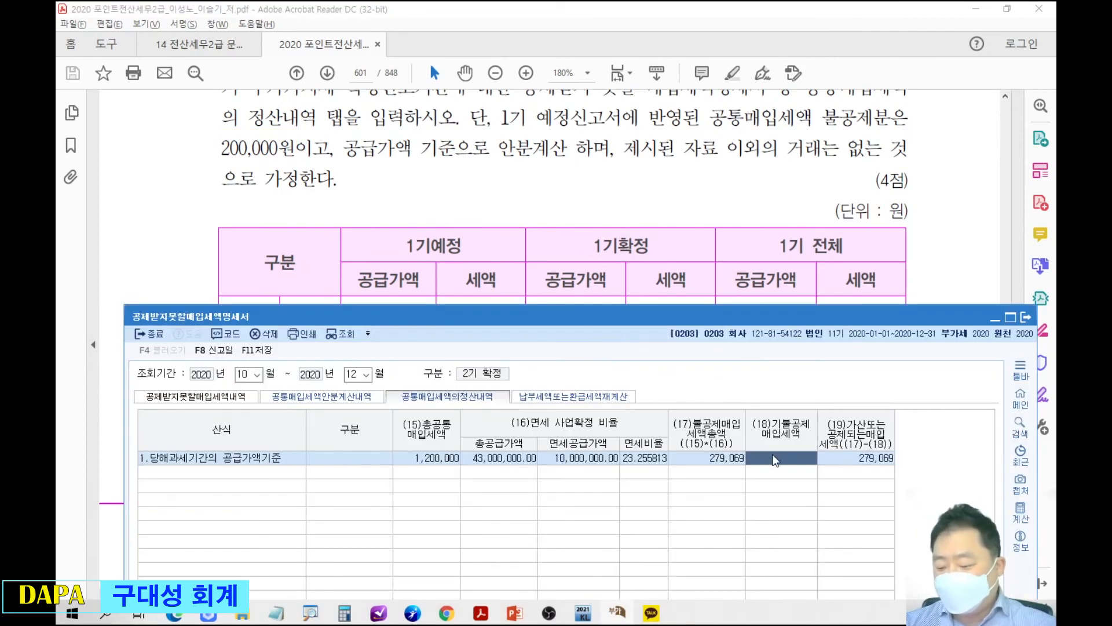
type("200000")
key("Return")
Return to the textbook table and box its 1기예정 columns in red, then clear the markup.
left_click(671, 241)
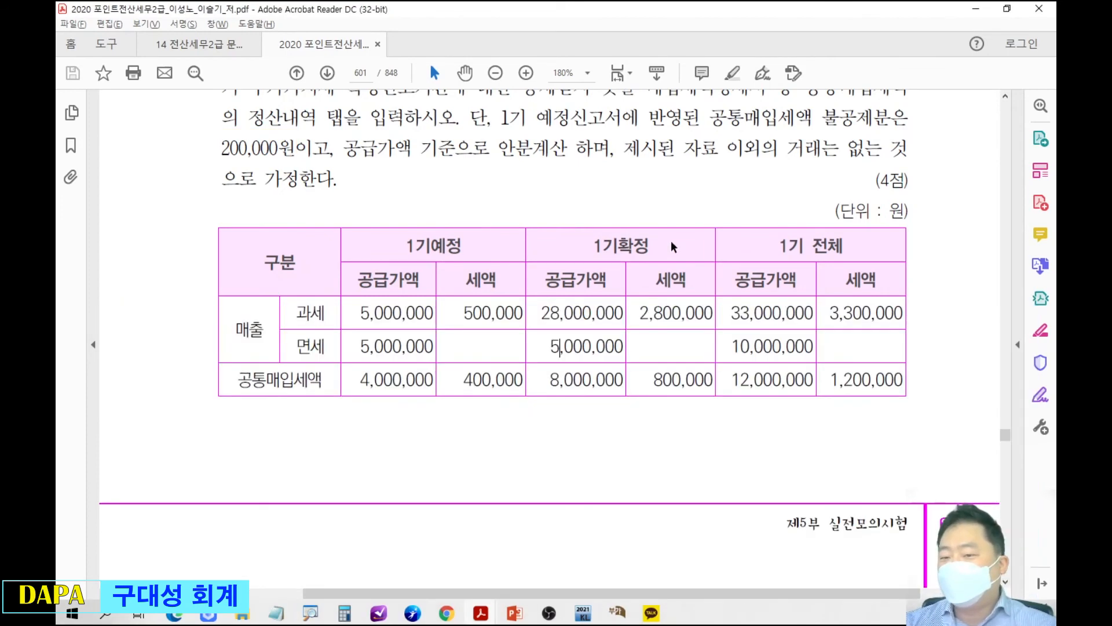
scroll(671, 241, "down", 1)
key("ctrl+2")
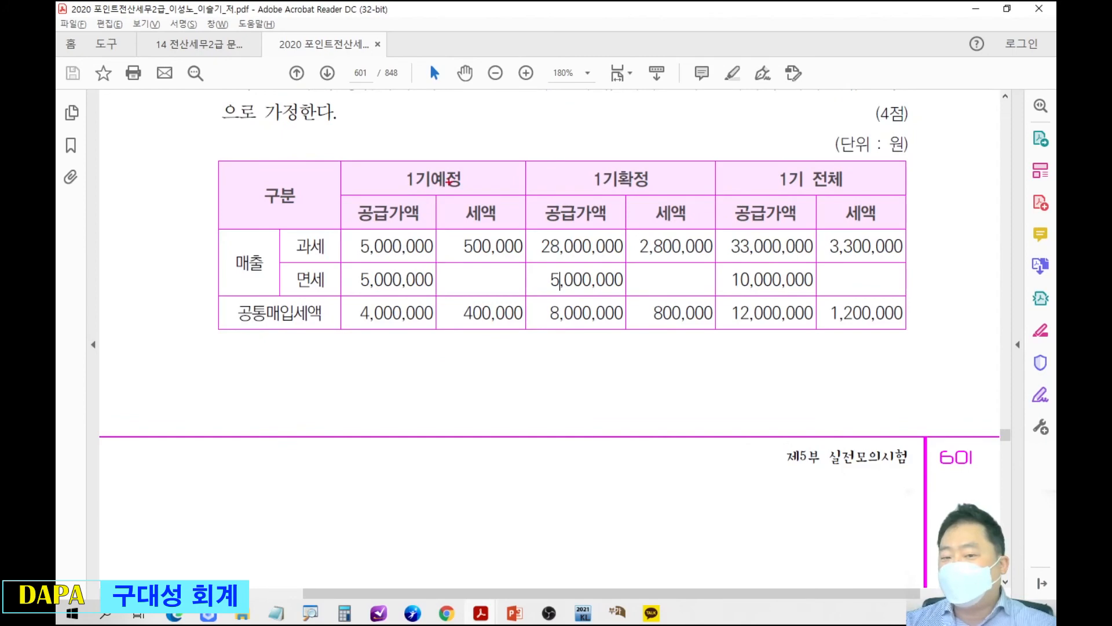
mouse_move(342, 184)
left_mouse_down()
mouse_move(504, 346)
mouse_move(533, 350)
left_mouse_up()
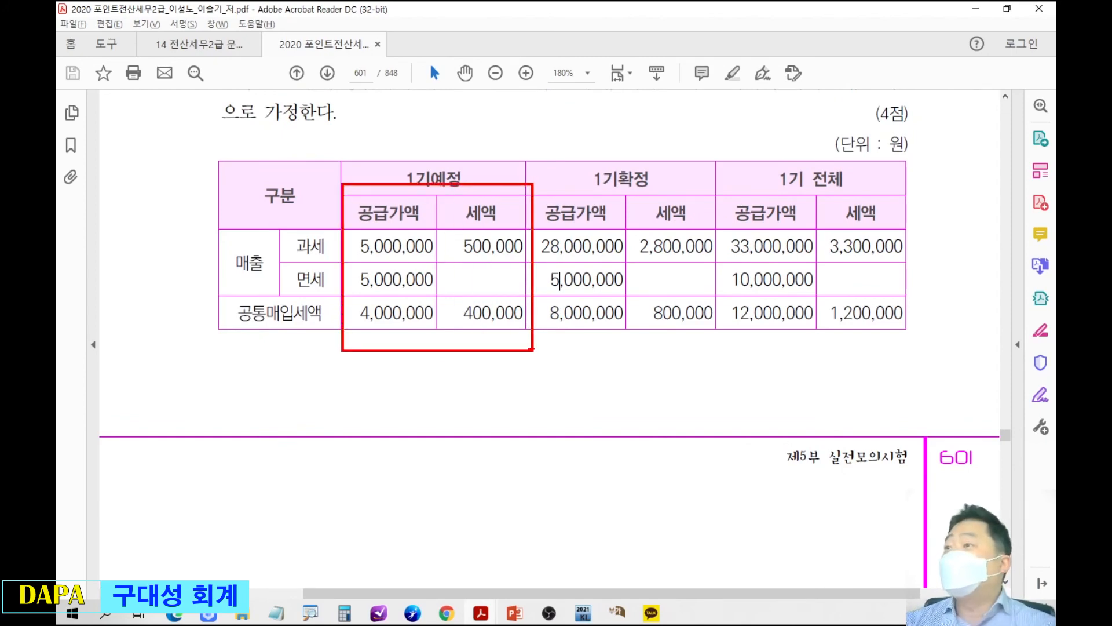
key("Escape")
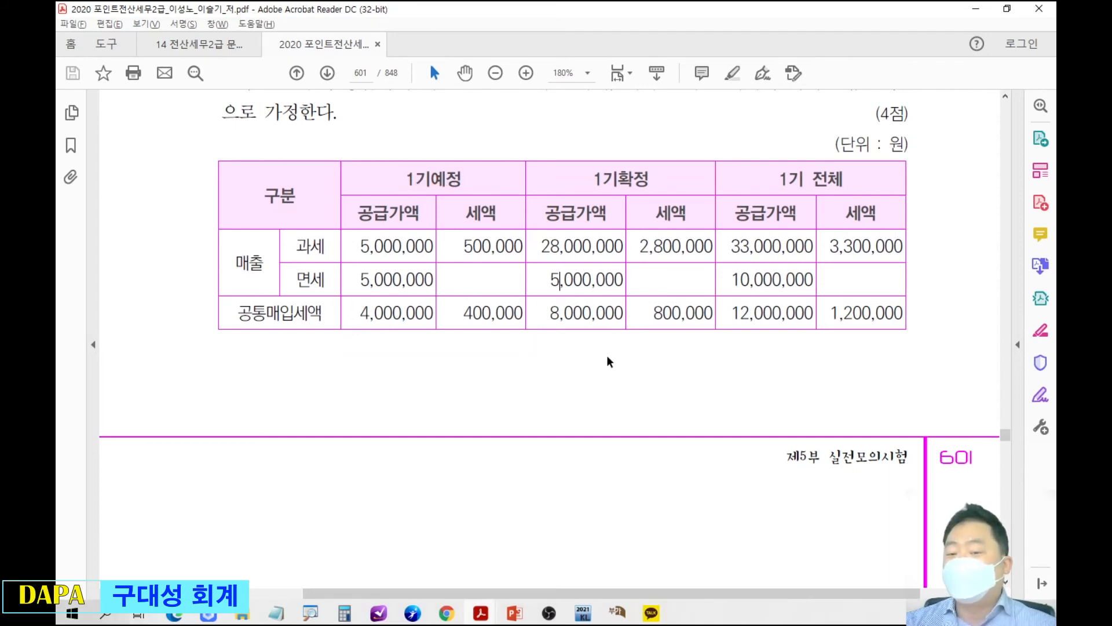
Add a second 당해과세기간의 공급가액기준 row without loading voucher data, and set its 총공통매입세액 to 400,000.
left_click(617, 612)
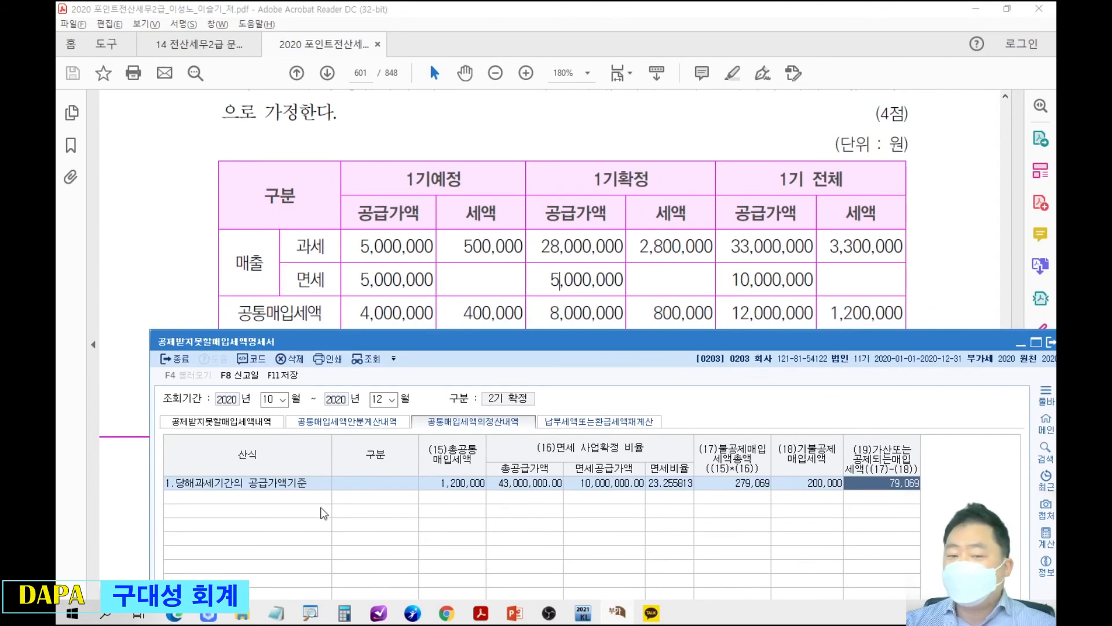
left_click(235, 498)
left_click(235, 497)
left_click(377, 500)
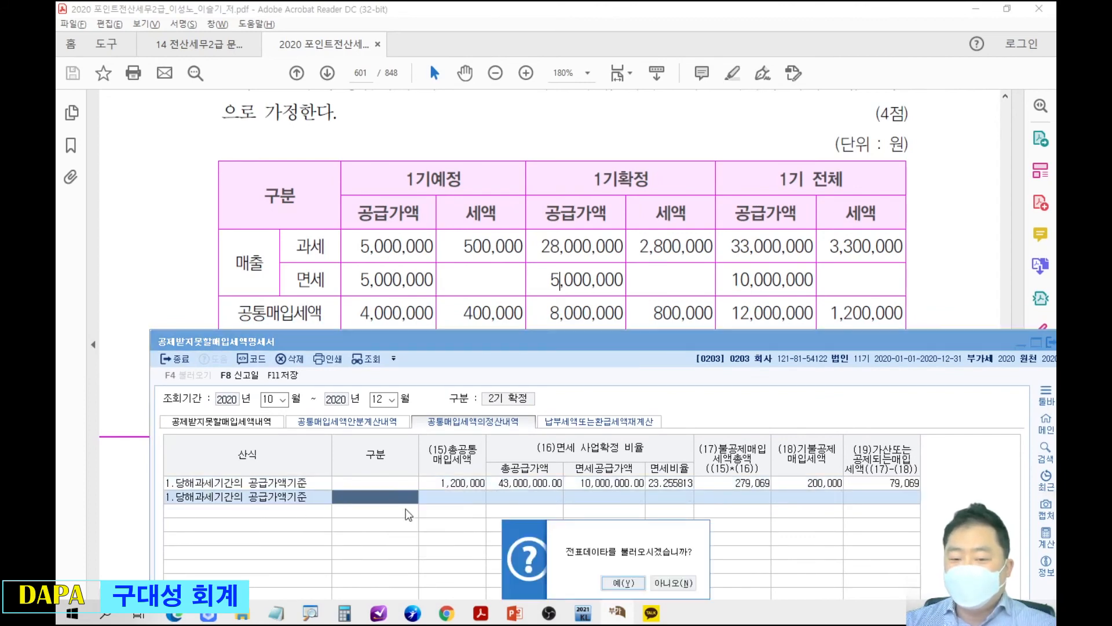
left_click(659, 584)
left_click(468, 496)
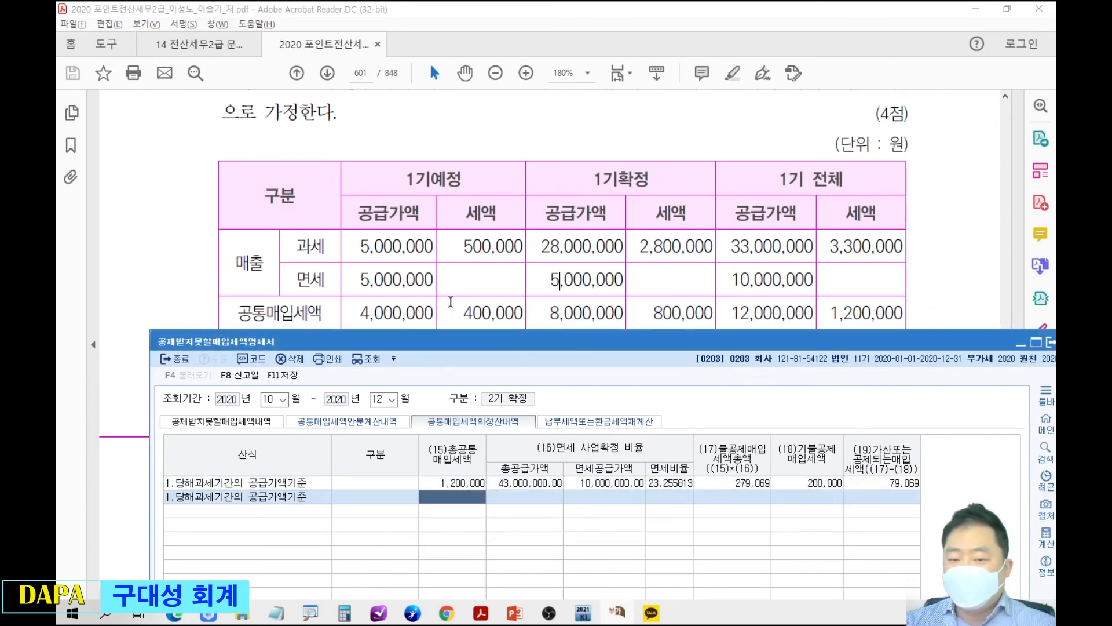
type("400,000")
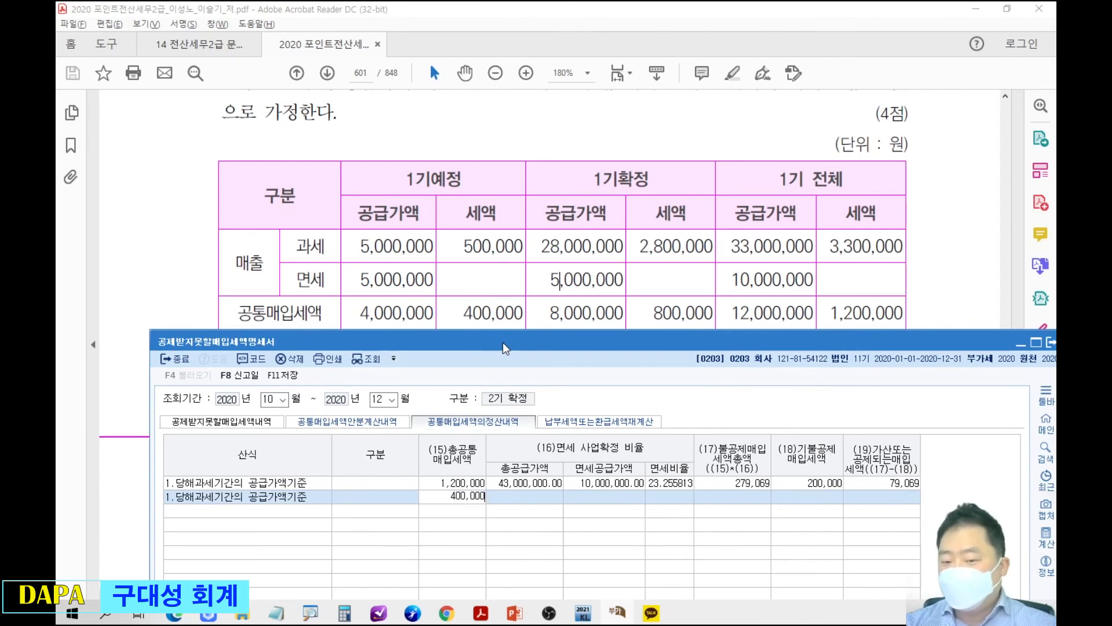
key("Return")
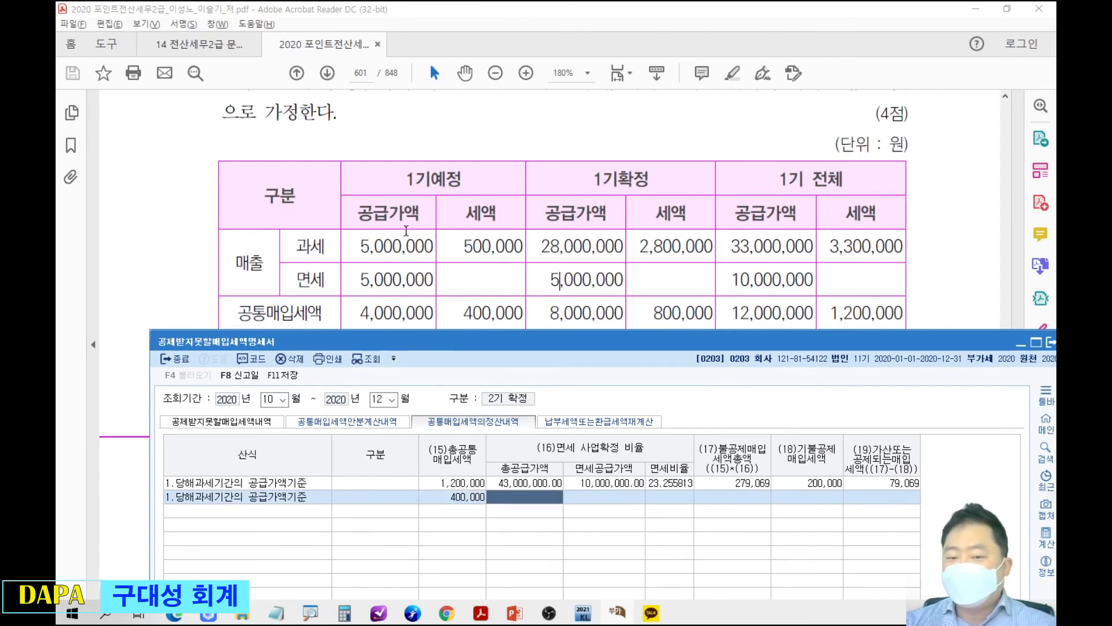
Set the second row's 총공급가액 to 10,000,000 and its 면세공급가액 to 5,000,000.
type("10000000")
key("Return")
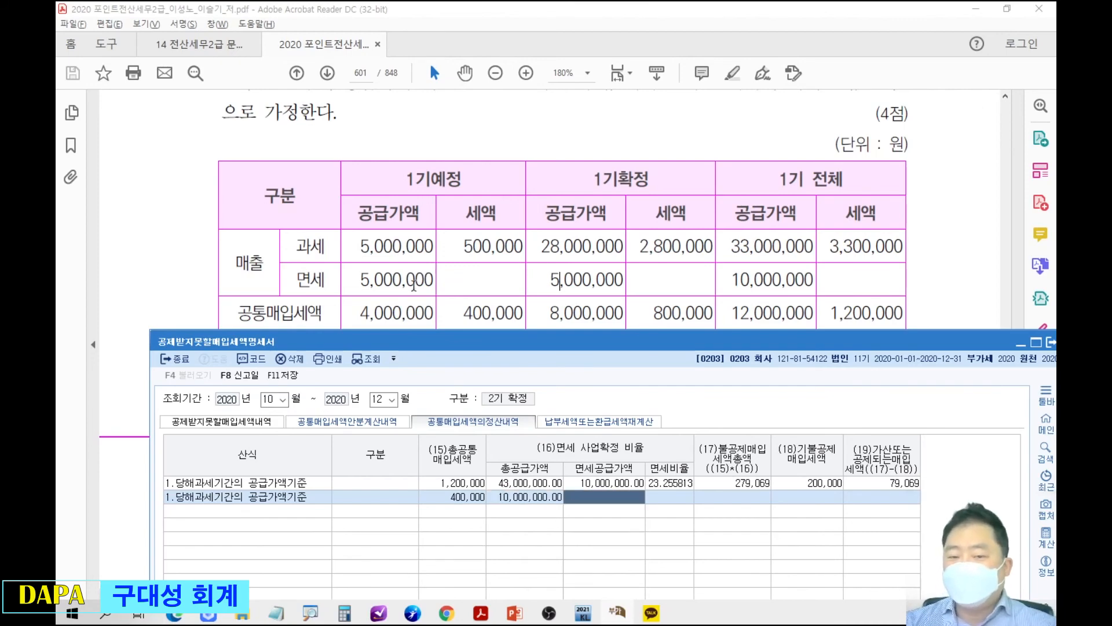
type("5000000")
key("Return")
key("Return")
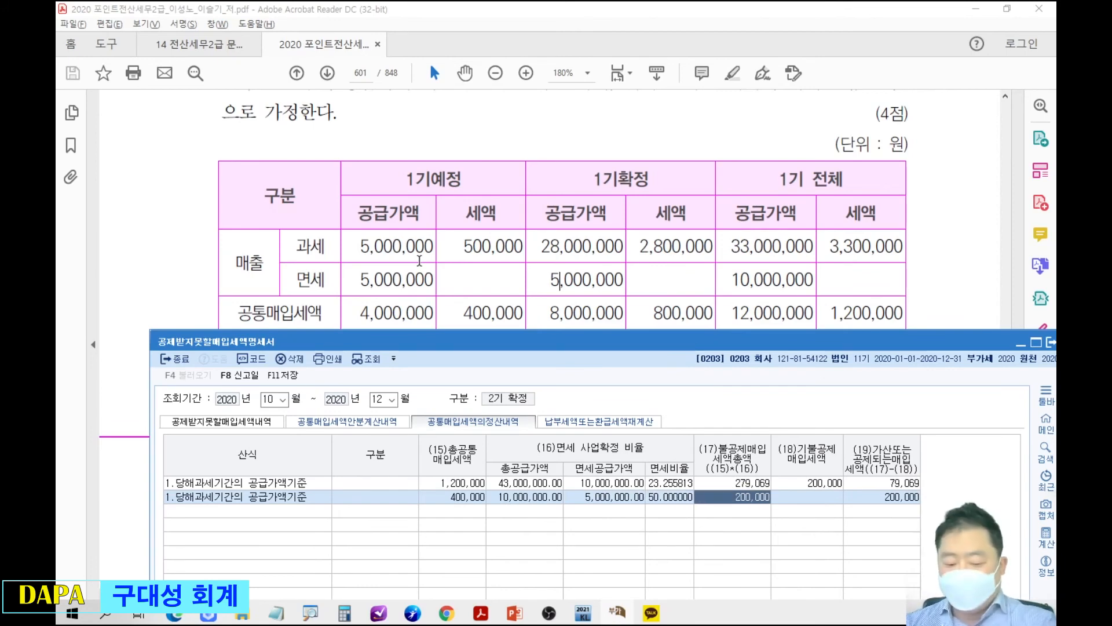
Delete the second settlement row, the one with a 총공통매입세액 of 400,000.
key("F5")
left_click(622, 579)
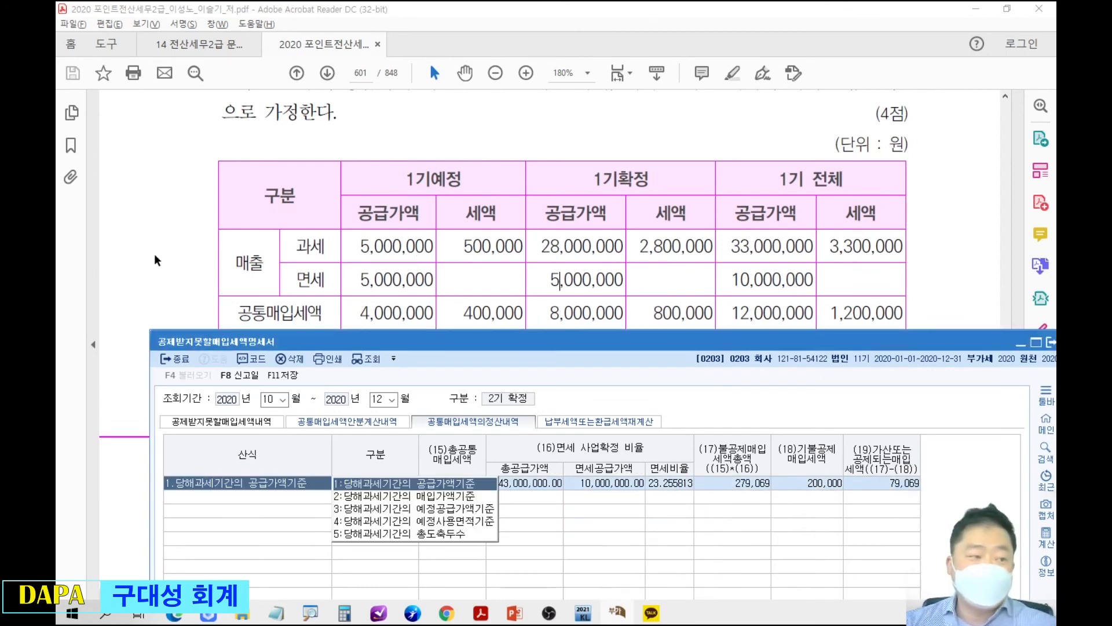
Switch to the PowerPoint presentation and start the slide show on the 601(8009) 공통매입세액 정산내역 식 slide.
left_click_drag(56, 87, 538, 2)
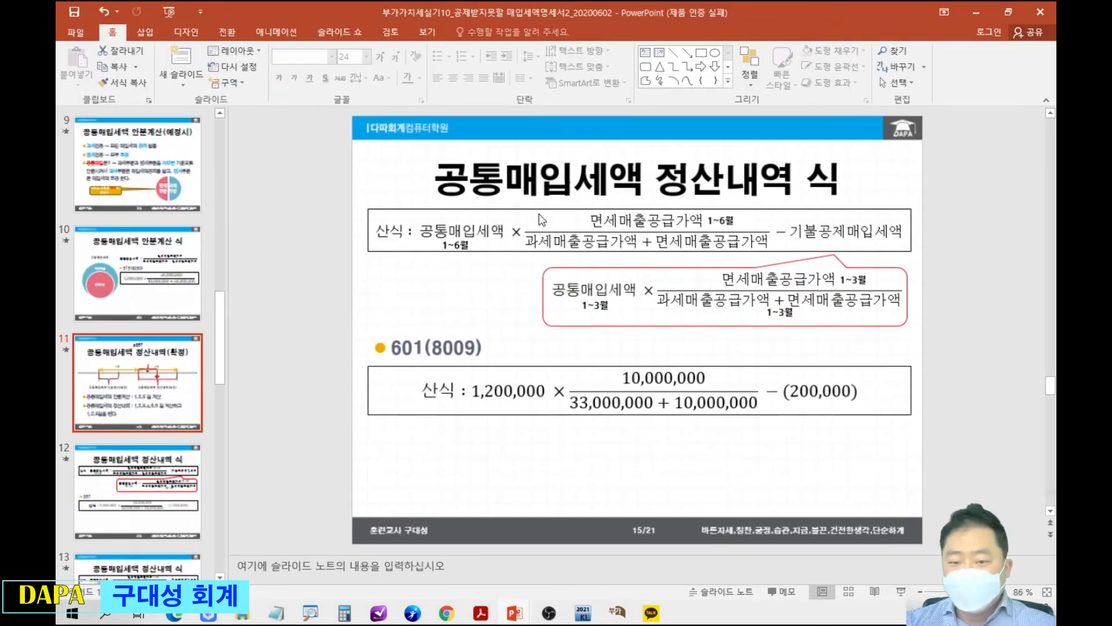
left_click(483, 257)
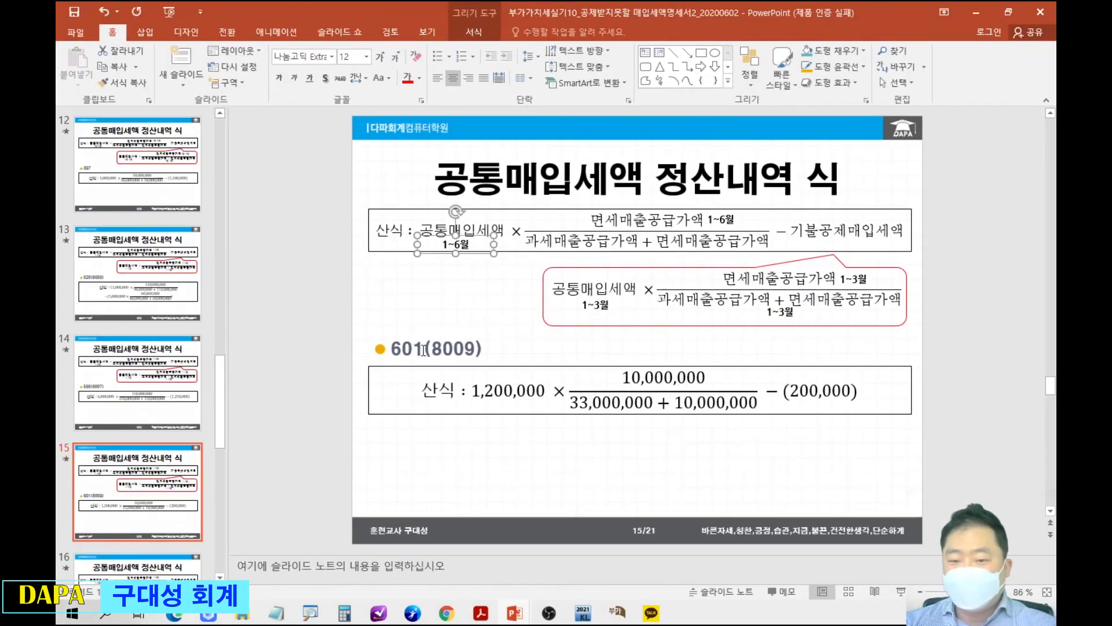
left_click_drag(346, 325, 888, 438)
key("Escape")
mouse_move(826, 3)
left_mouse_down()
mouse_move(638, 44)
mouse_move(56, 75)
left_mouse_up()
left_click_drag(328, 10, 254, 119)
left_click(335, 45)
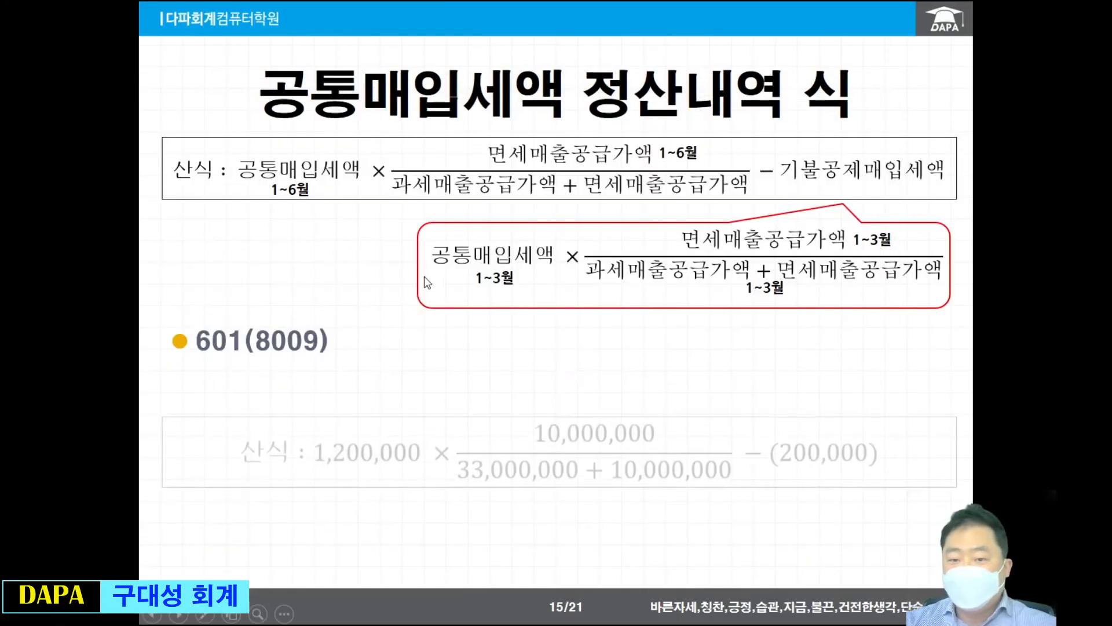
Box the 601(8009) formula in red, clear the markup, and advance to the 703(8083) slide.
mouse_move(168, 348)
left_mouse_down()
mouse_move(367, 457)
mouse_move(962, 453)
left_mouse_up()
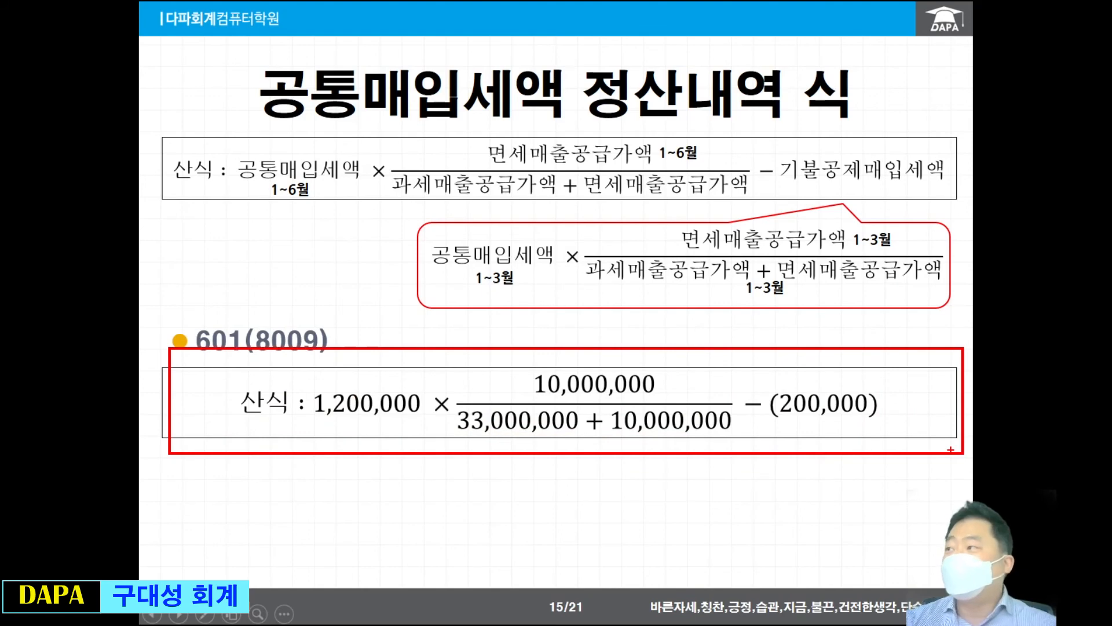
key("Escape")
left_click(753, 394)
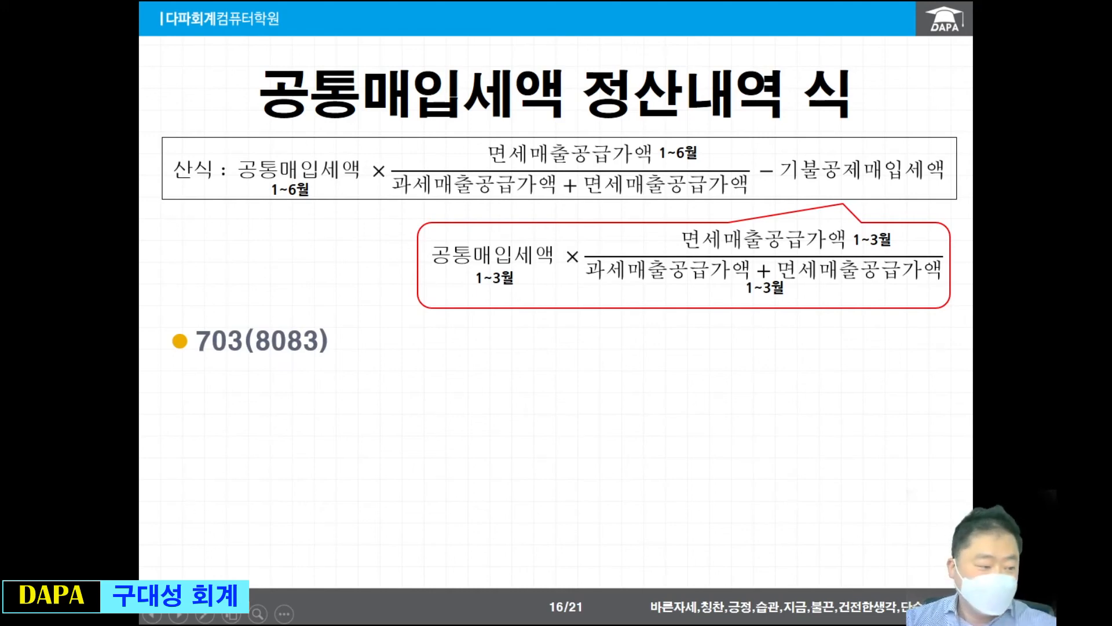
Switch to the textbook in Acrobat Reader and go to page 703, question [1] with its 공통매입세액 table.
key("alt+Tab")
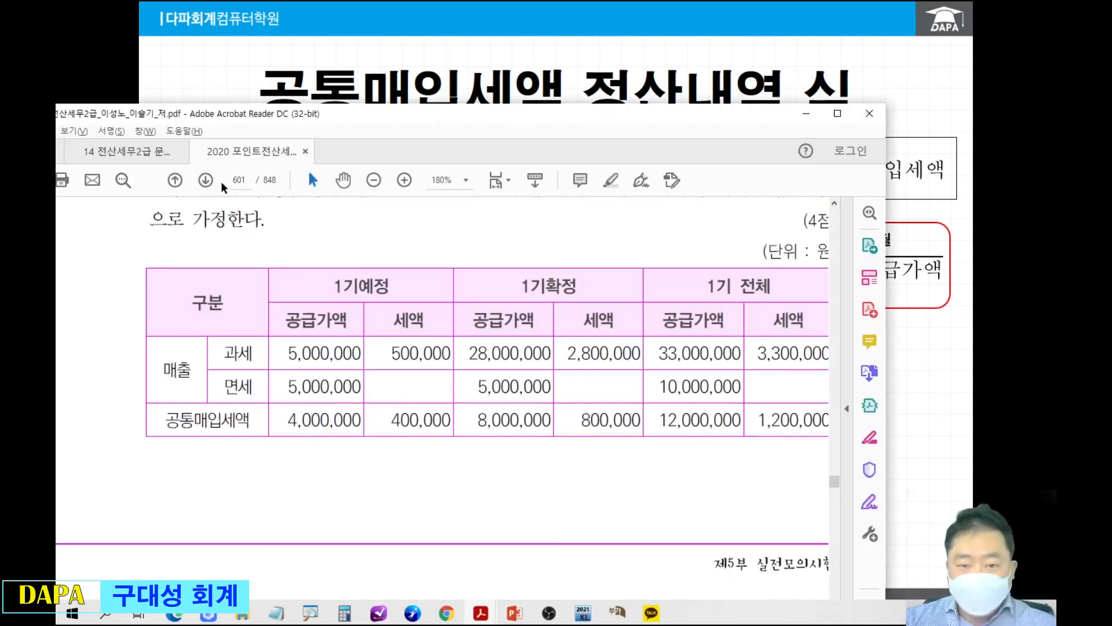
left_click_drag(344, 121, 458, 1)
left_click(360, 73)
type("703")
key("Return")
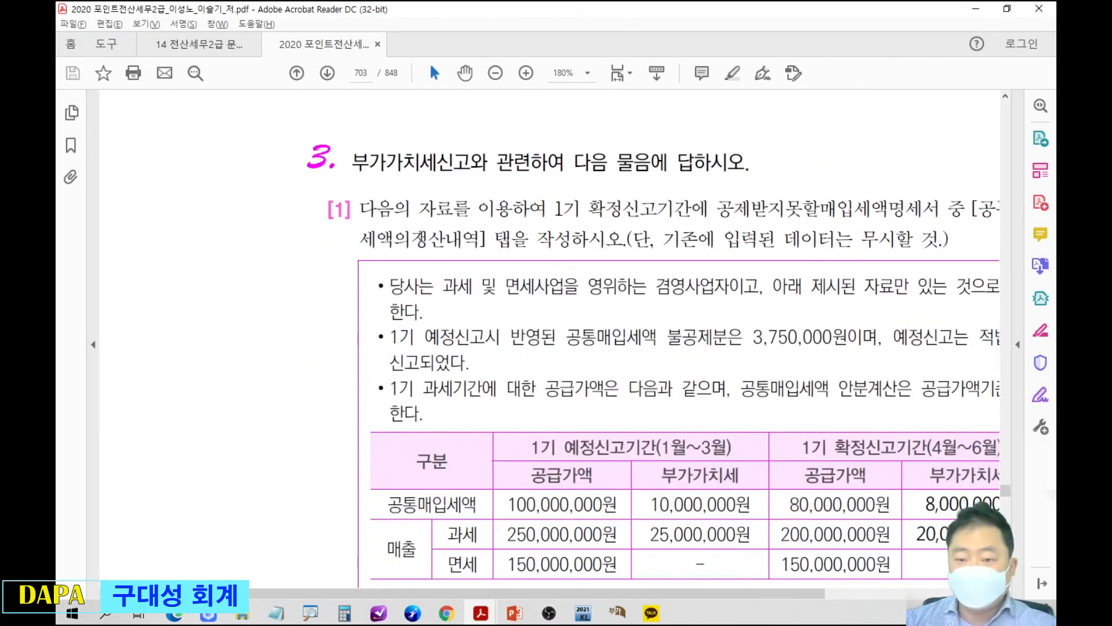
scroll(446, 261, "down", 5)
scroll(556, 279, "up", 2)
left_click_drag(719, 278, 580, 214)
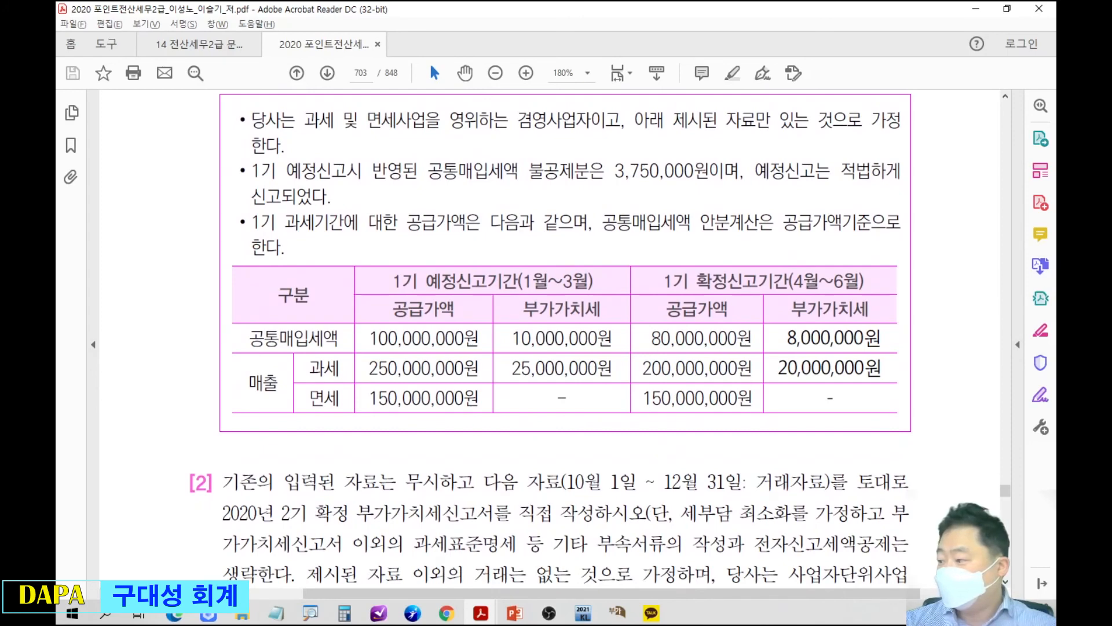
Box the 3,750,000원 불공제분 amount in the question text in red, then clear the markup.
key("alt+Tab")
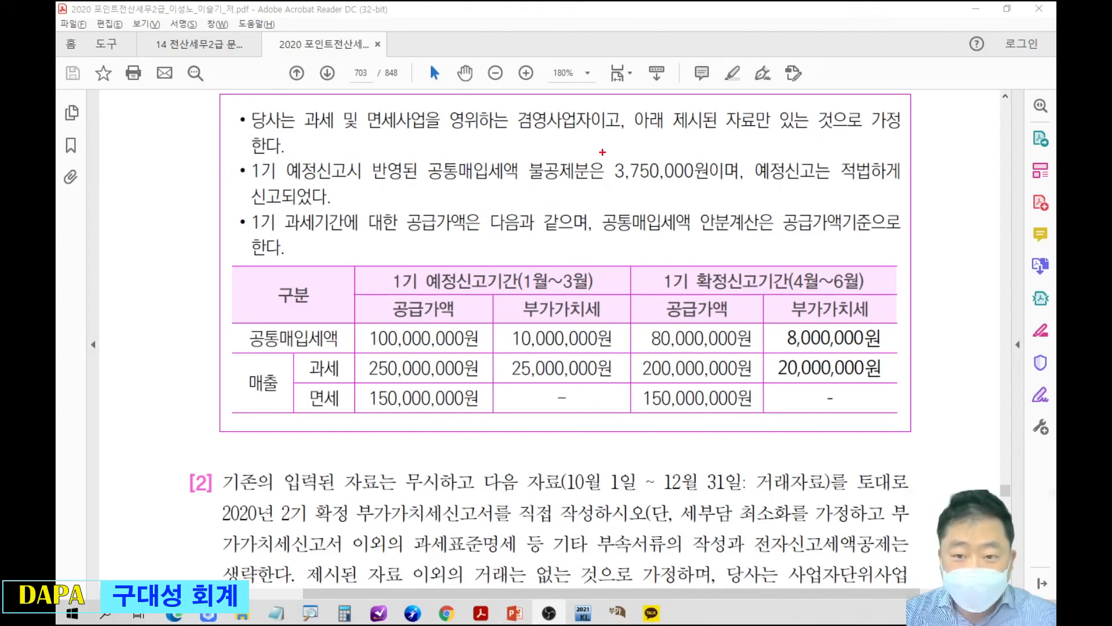
left_click_drag(605, 149, 714, 189)
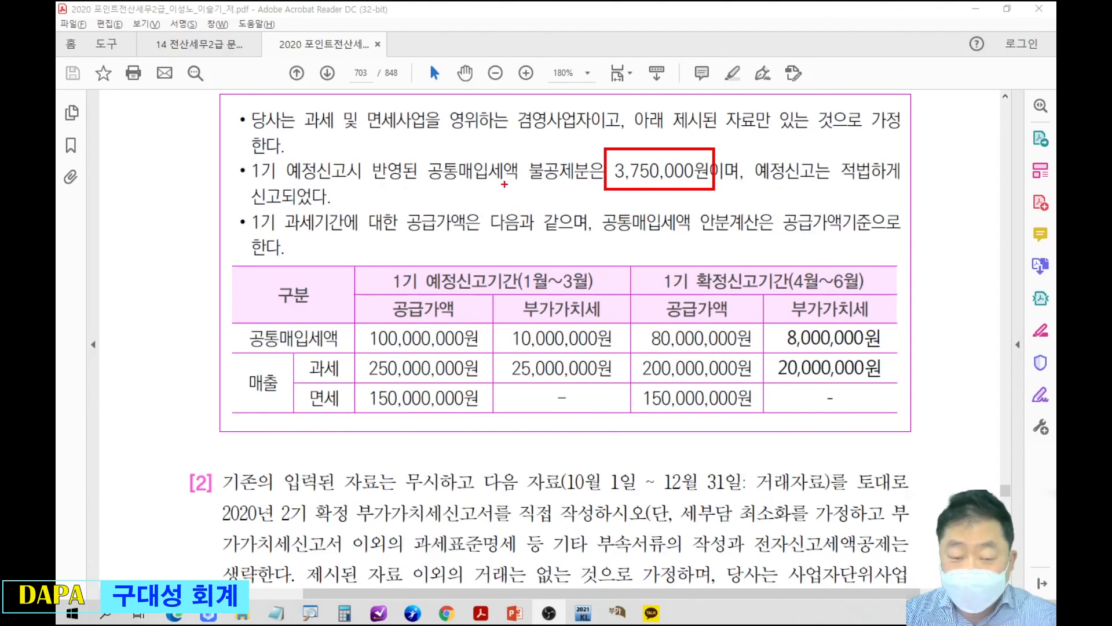
key("Escape")
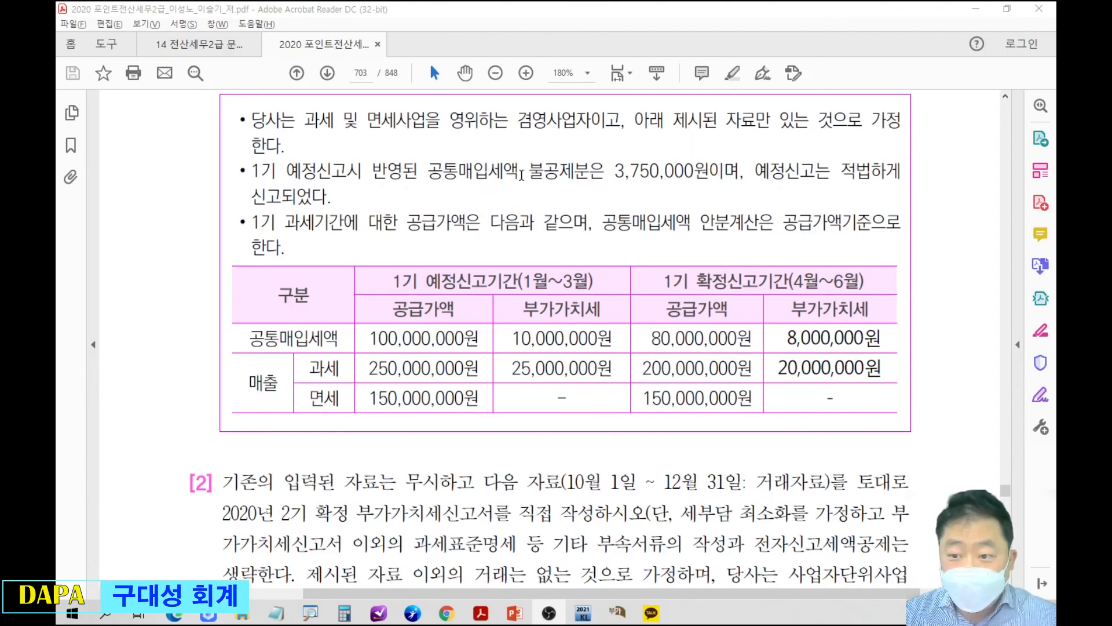
Highlight the question text from 불공제분은 through 다음과, and underline [공통매입세액의정산내역] in the question heading.
left_click_drag(521, 174, 535, 225)
left_click(560, 204)
scroll(561, 203, "up", 1)
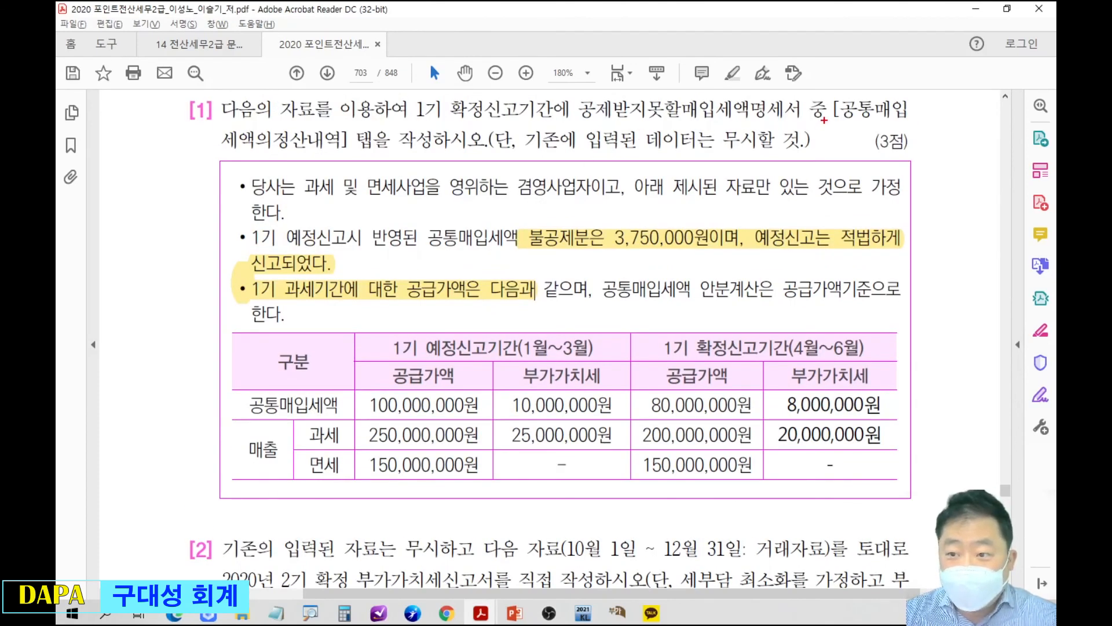
left_click_drag(824, 120, 923, 120)
left_click_drag(217, 153, 355, 153)
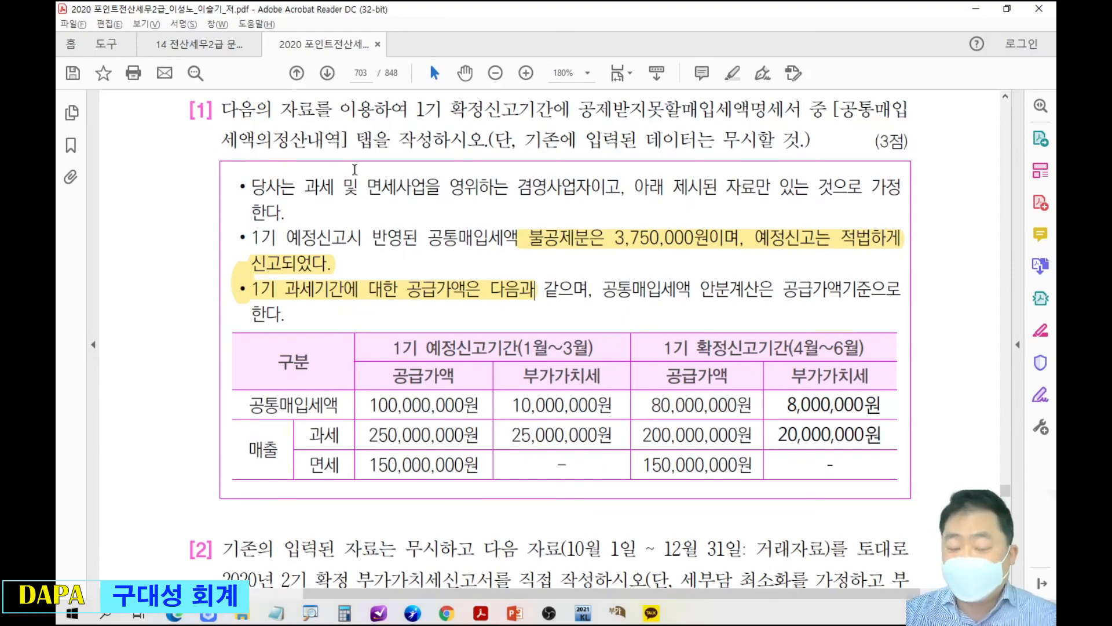
Bring the 공제받지못할매입세액명세서 form back below the textbook table and delete its existing 공통매입세액 settlement row.
scroll(433, 220, "down", 2)
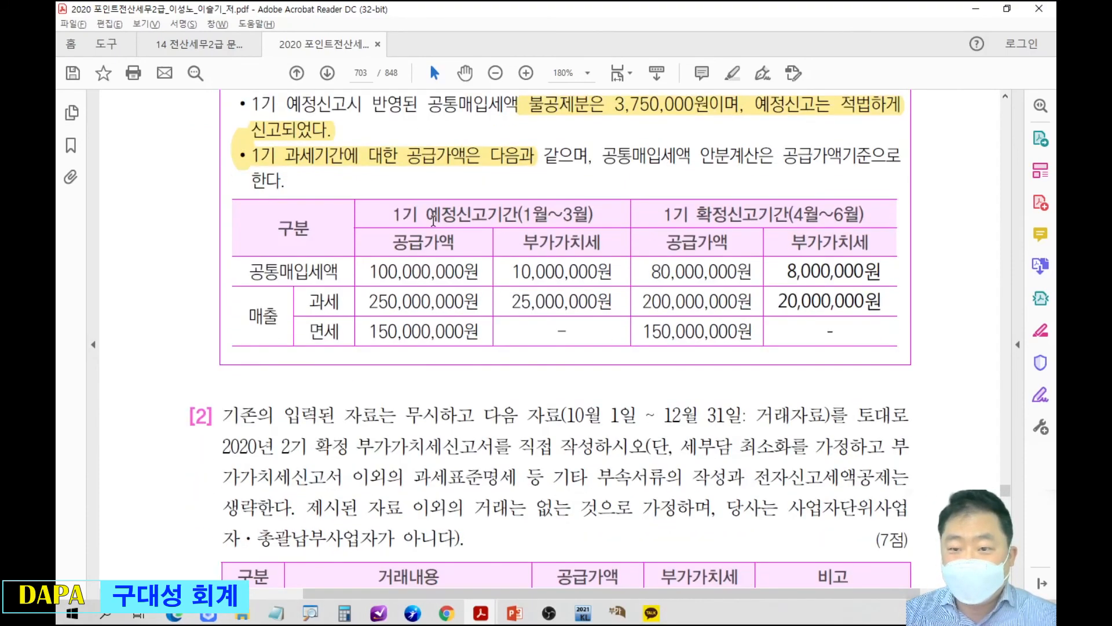
scroll(433, 220, "down", 3)
left_click(617, 612)
left_click_drag(560, 342, 551, 274)
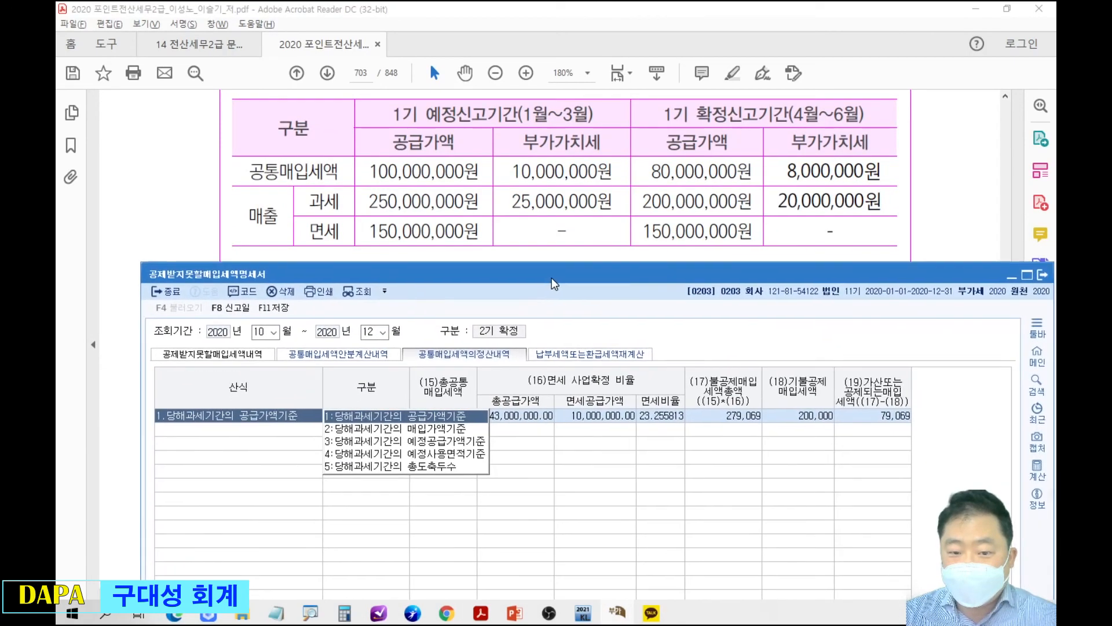
left_click(523, 416)
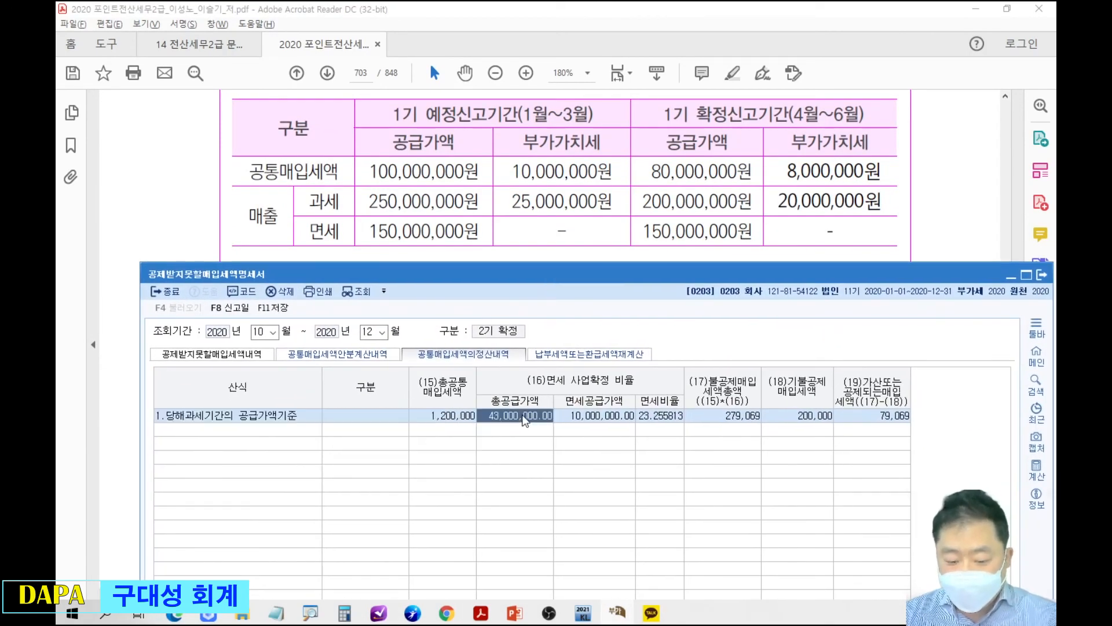
key("F5")
left_click(612, 531)
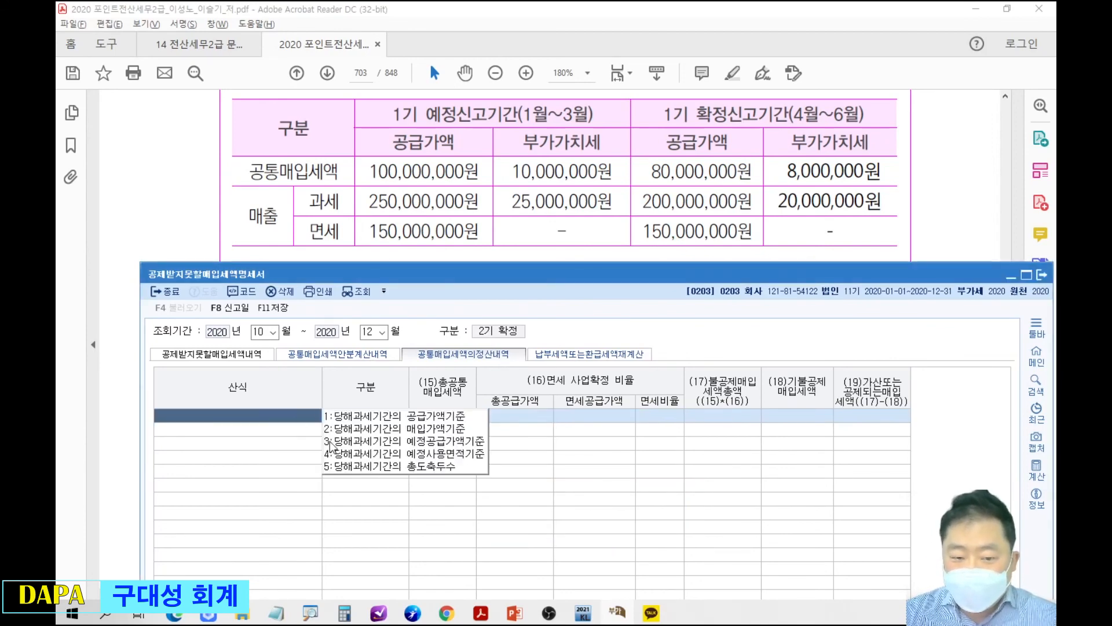
Add a new 당해과세기간의 공급가액기준 row without loading voucher data, leaving its 구분 blank.
left_click(383, 429)
left_click(661, 532)
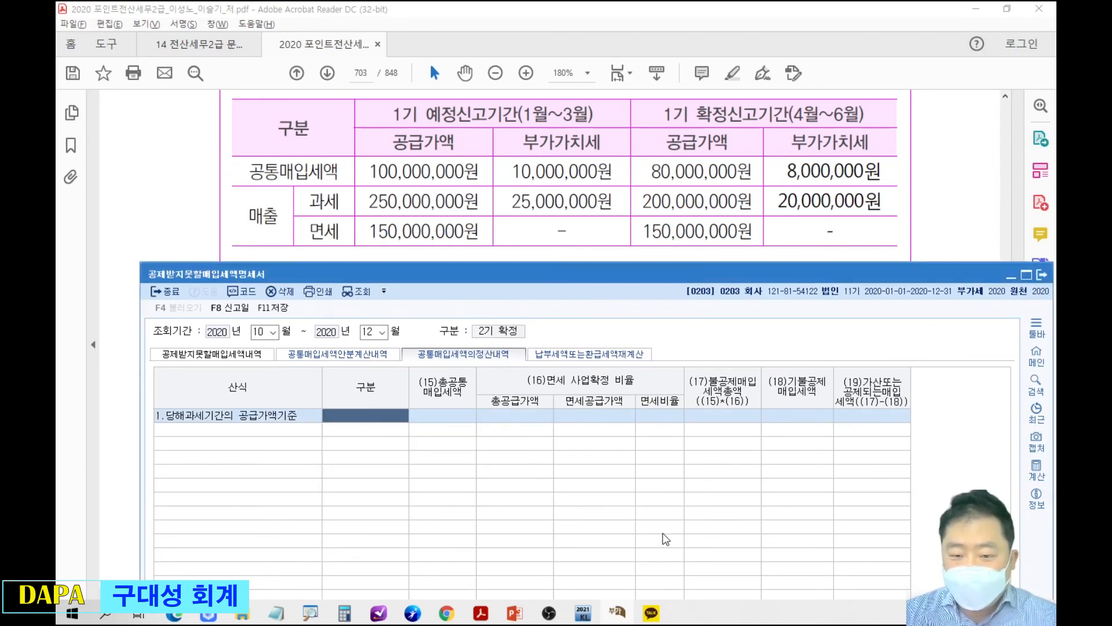
key("Return")
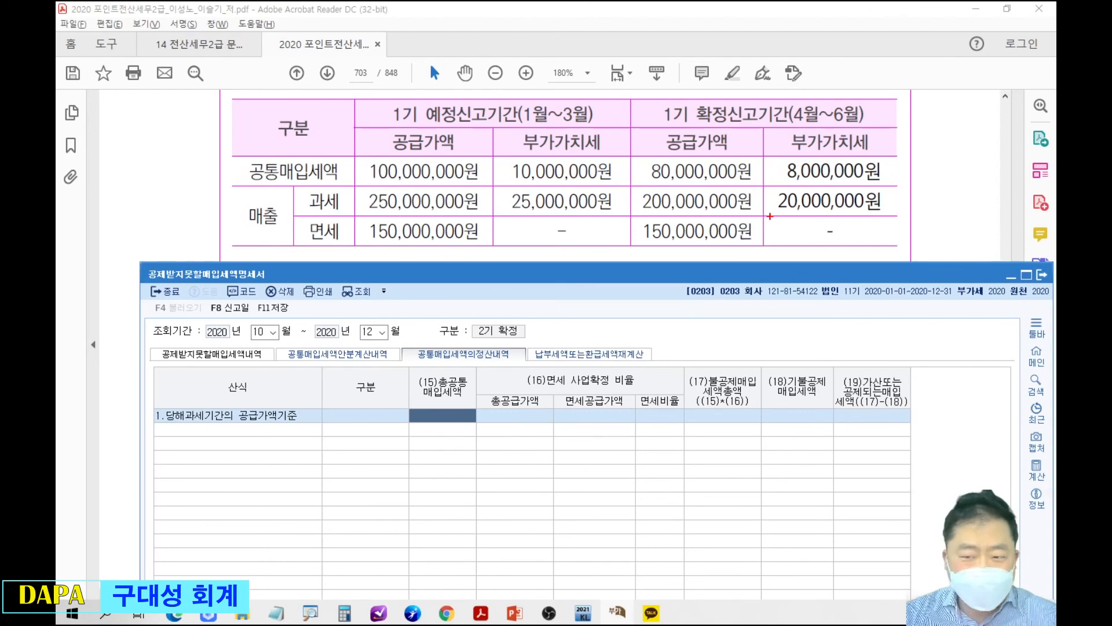
Circle the 예정 and 확정 공통매입세액 부가가치세 amounts in the textbook table, and set the row's 총공통매입세액 to 18,000,000.
mouse_move(521, 146)
left_mouse_down()
mouse_move(591, 177)
mouse_move(597, 151)
mouse_move(634, 177)
mouse_move(524, 155)
left_mouse_up()
key("e")
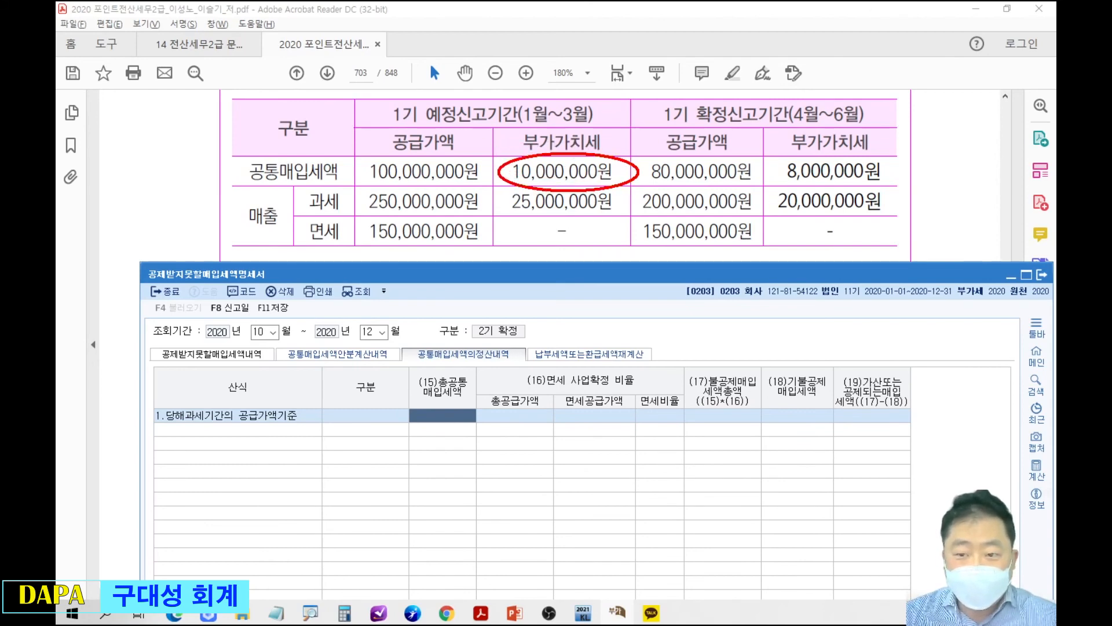
mouse_move(787, 155)
left_mouse_down()
mouse_move(840, 186)
mouse_move(869, 152)
mouse_move(797, 153)
left_mouse_up()
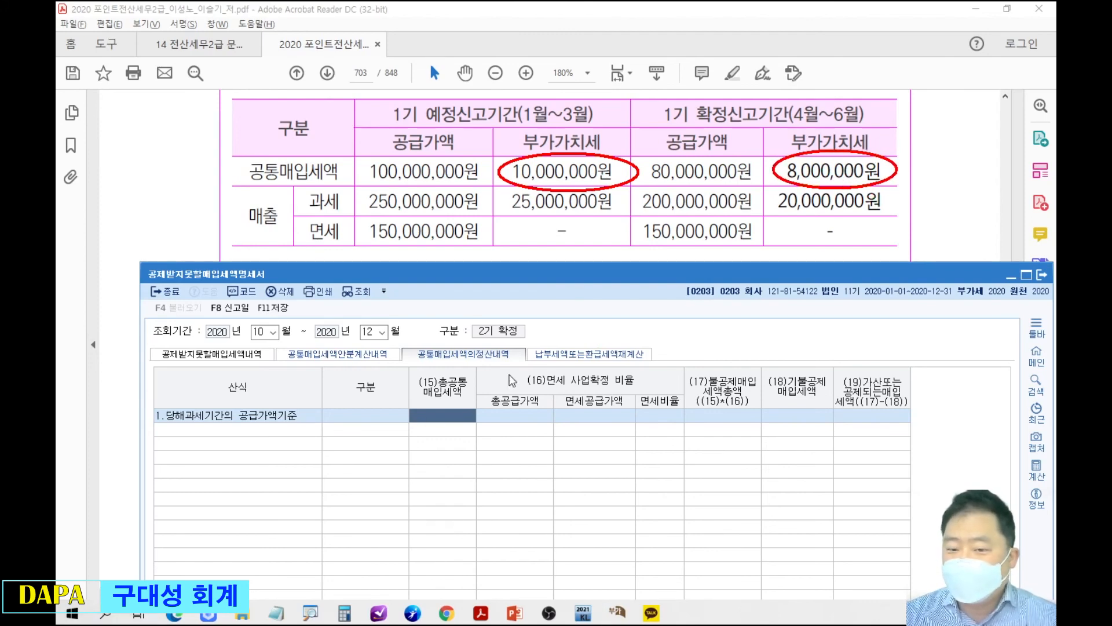
type("e18000000")
key("Return")
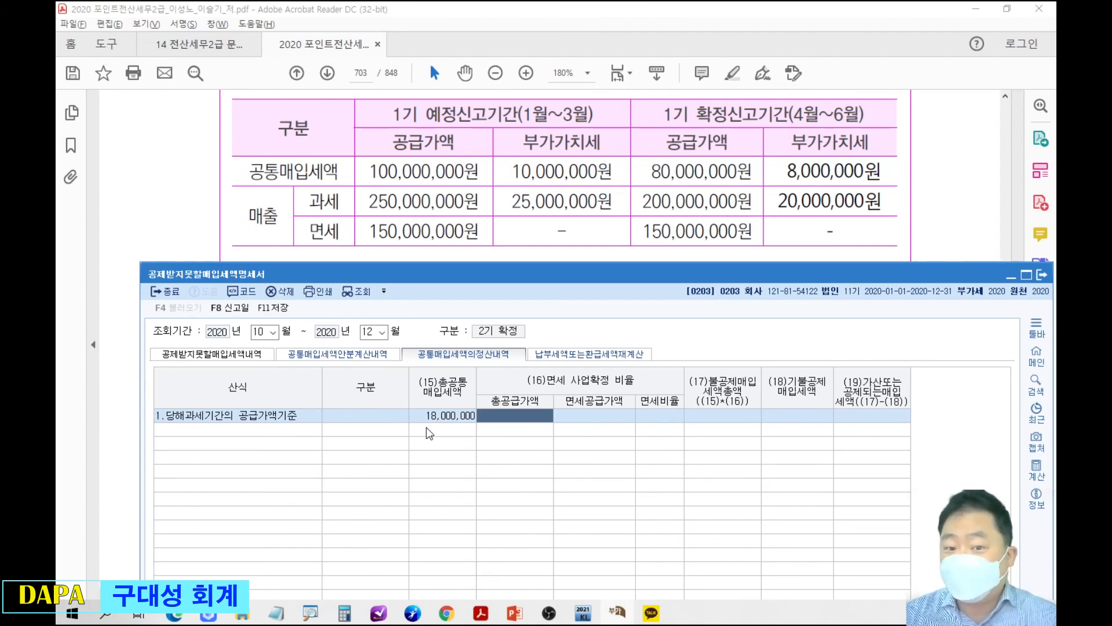
Mark both periods' 과세 and 면세 공급가액 figures in the textbook table, and set the row's 총공급가액 to 750,000,000.
left_click_drag(353, 186, 495, 247)
left_click_drag(625, 189, 771, 246)
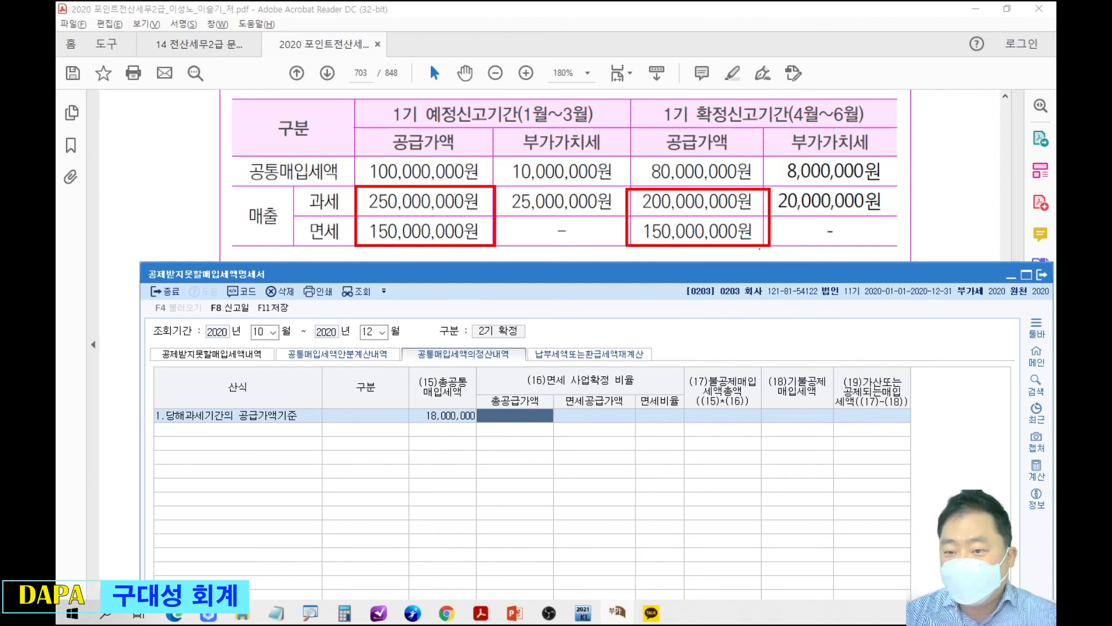
left_click_drag(615, 245, 536, 370)
left_click_drag(439, 251, 516, 365)
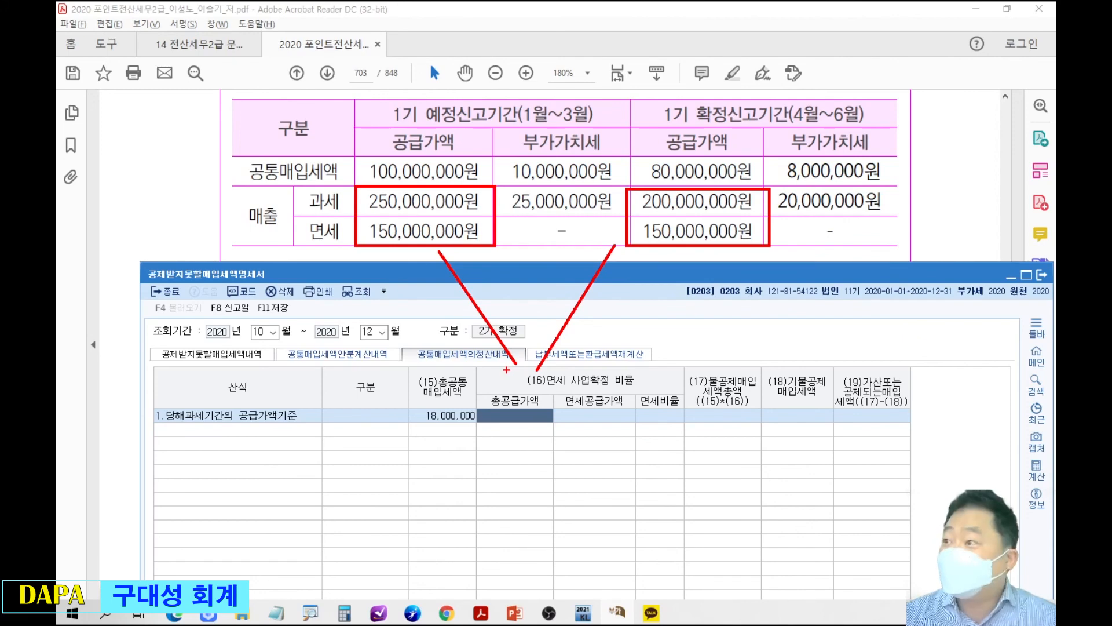
key("Escape")
type("750000000")
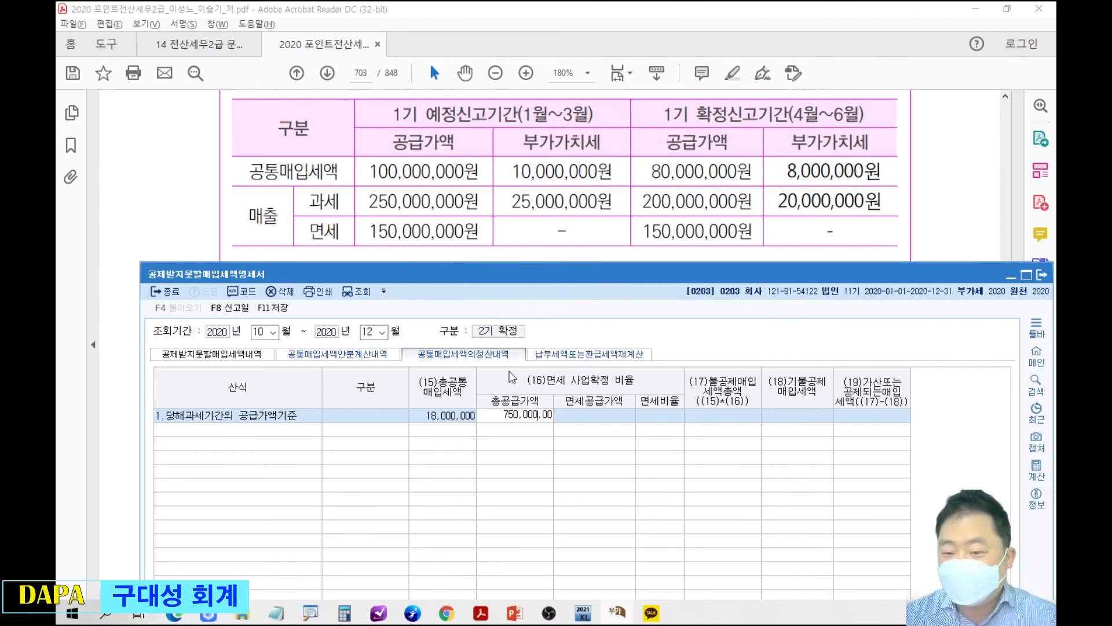
key("Return")
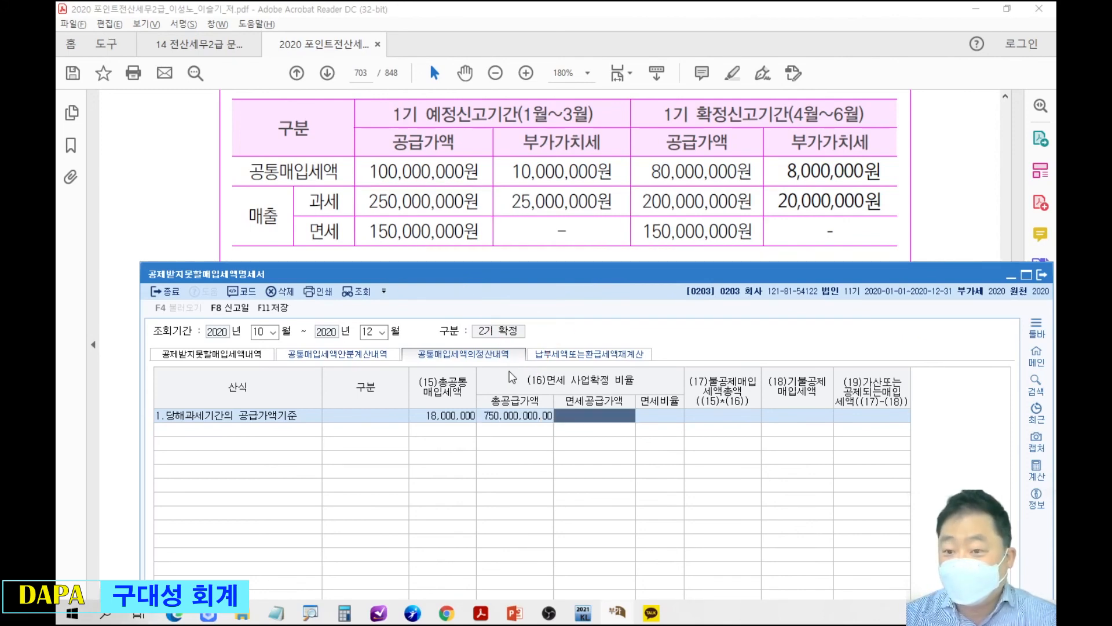
Set the row's 면세공급가액 to 350,000,000 and move on to its 기불공제매입세액.
type("350000000")
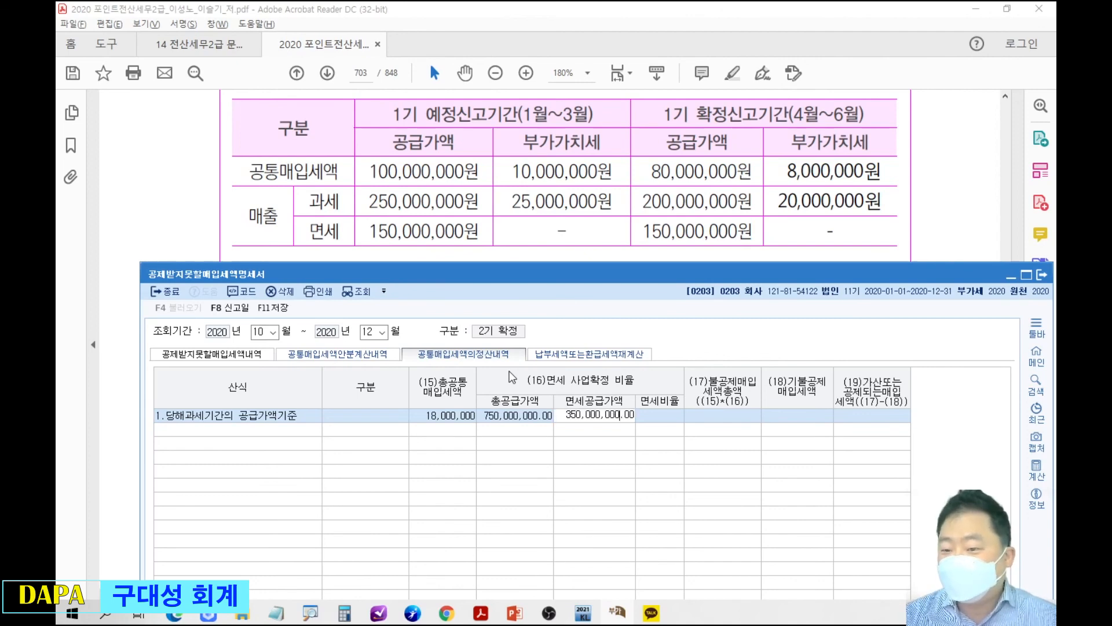
key("Return")
key("Return")
key("Return")
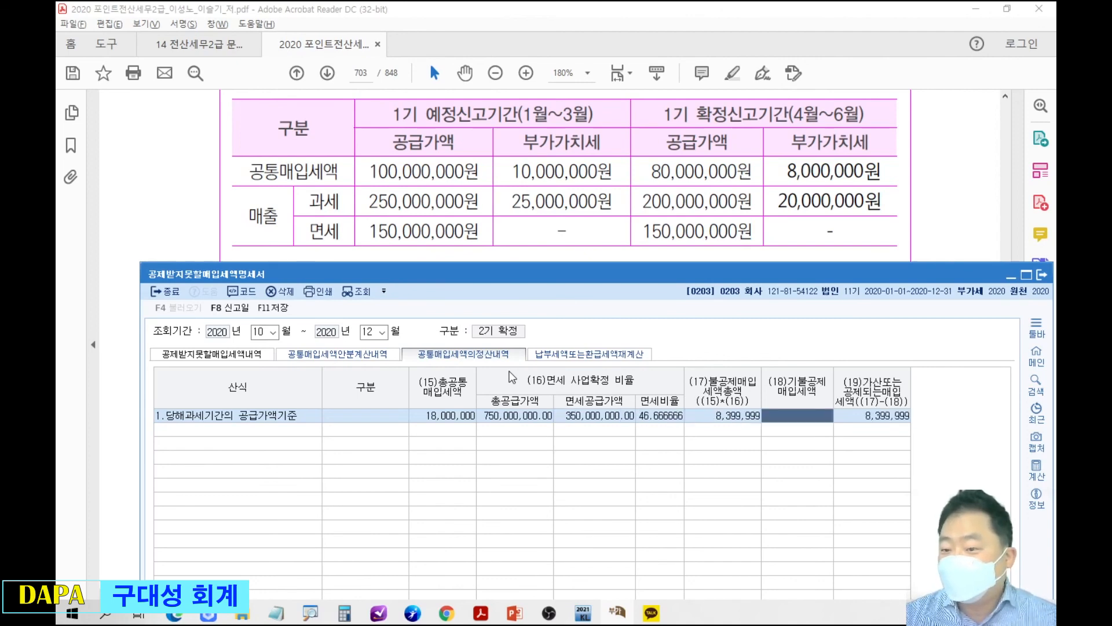
Show the 불공제분 sentence of the question above the form, and set the row's 기불공제매입세액 to 3,750,000.
double_click(579, 205)
scroll(581, 203, "up", 3)
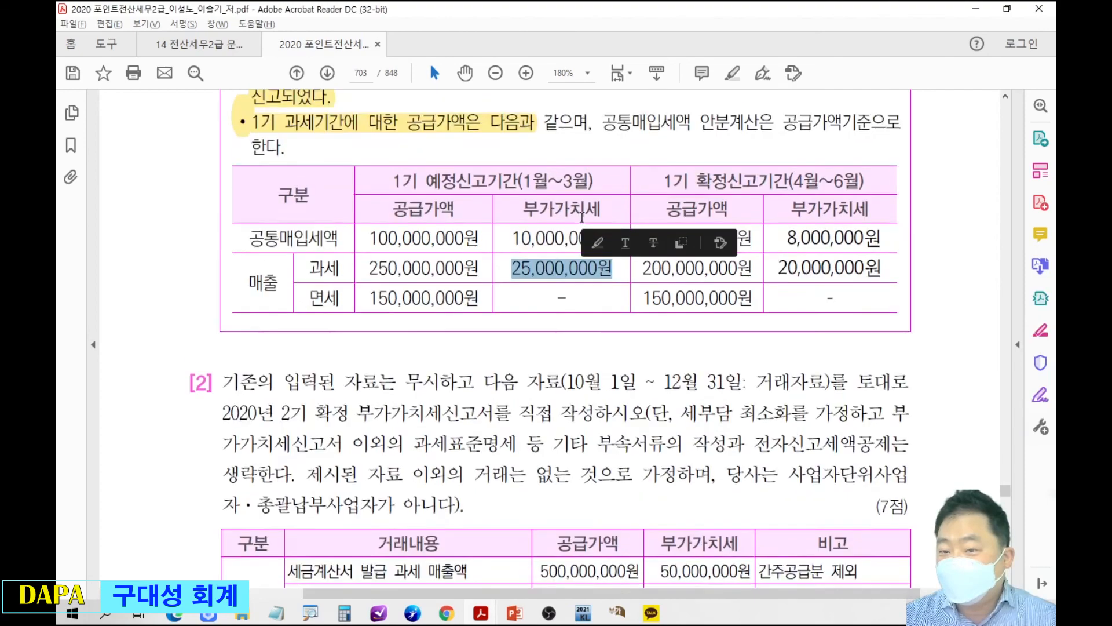
key("alt+Tab")
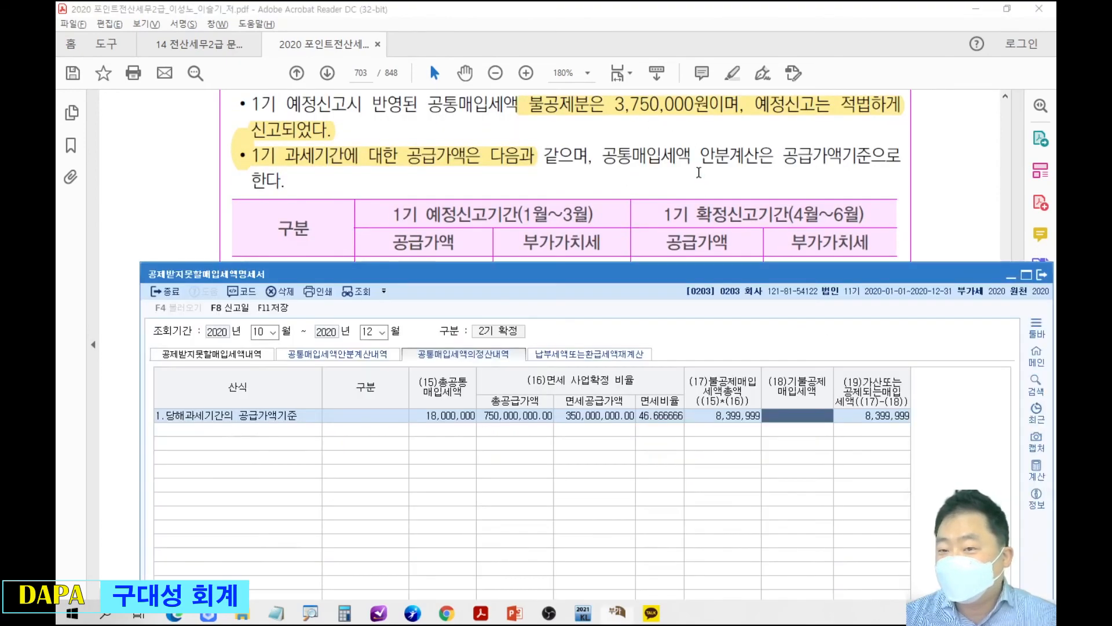
left_click_drag(702, 264, 691, 150)
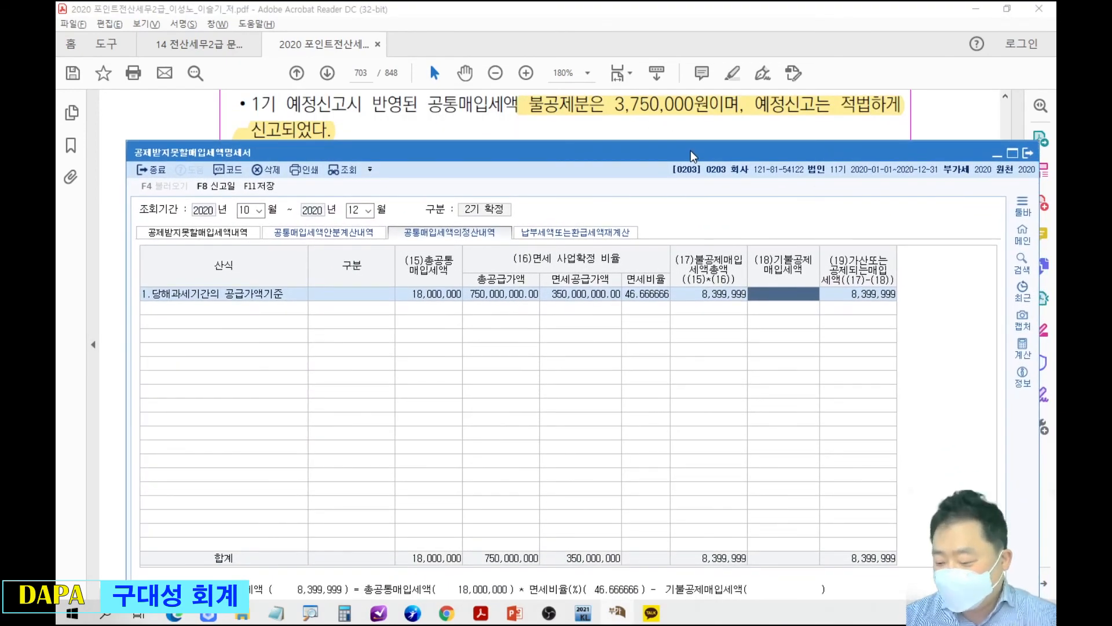
type("3750000")
key("Return")
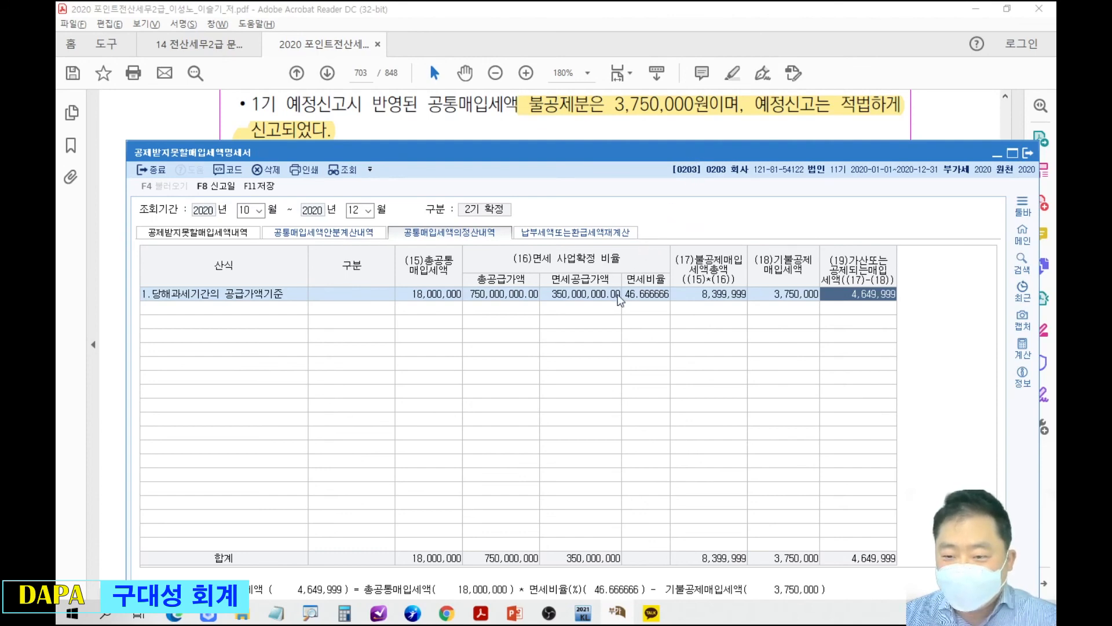
Bring the textbook's 면세 공급가액 figures into view and correct the row's 면세공급가액 to 300,000,000.
left_click_drag(648, 153, 644, 370)
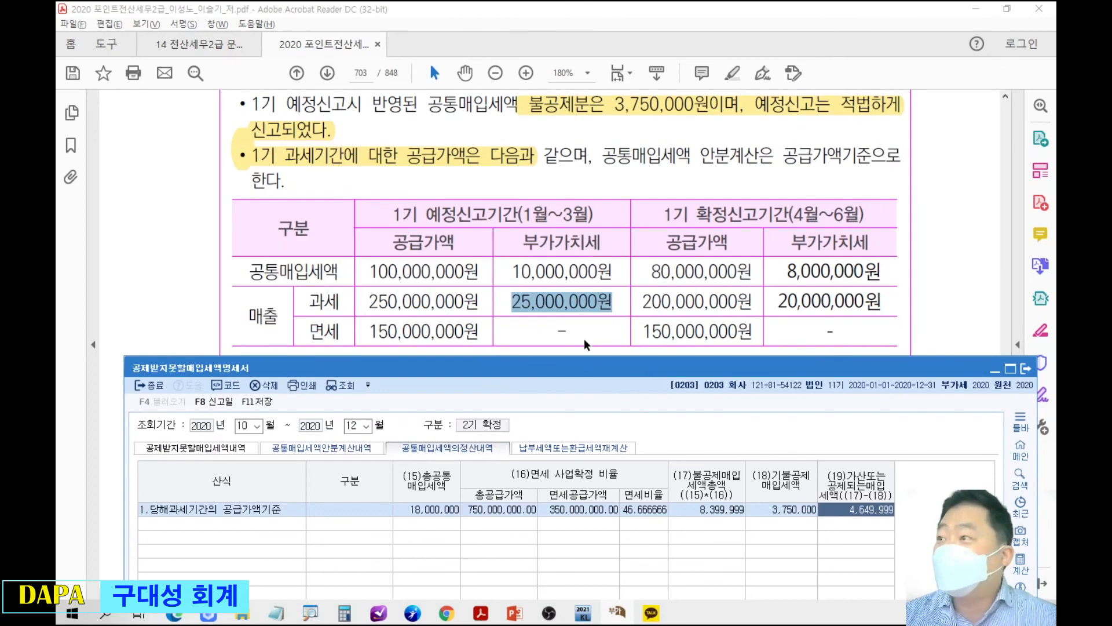
left_click(579, 510)
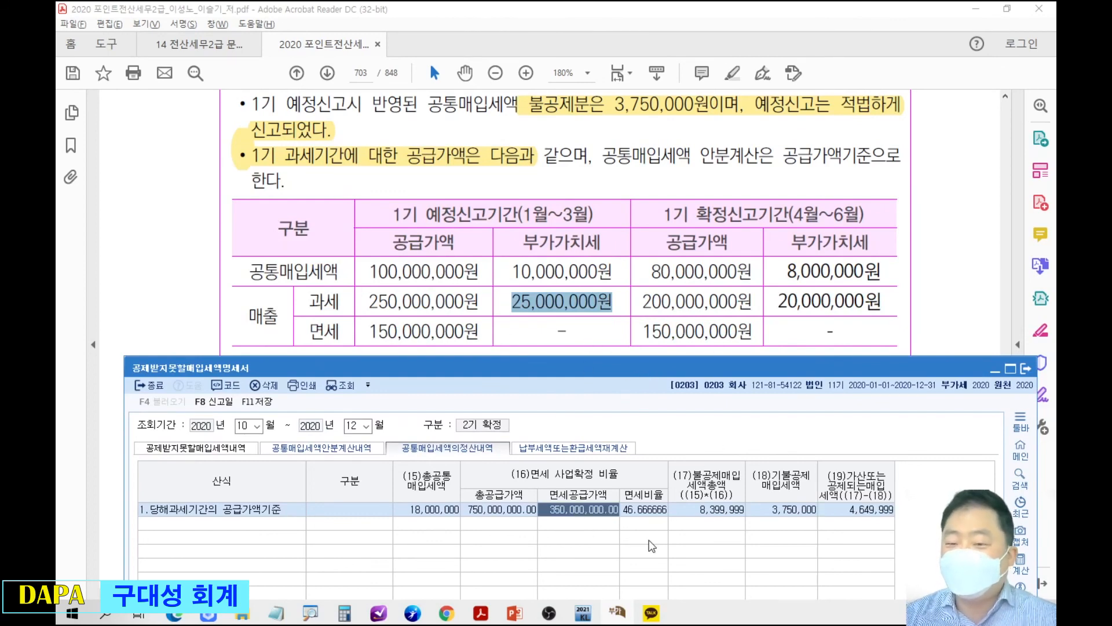
type("300000000")
key("Return")
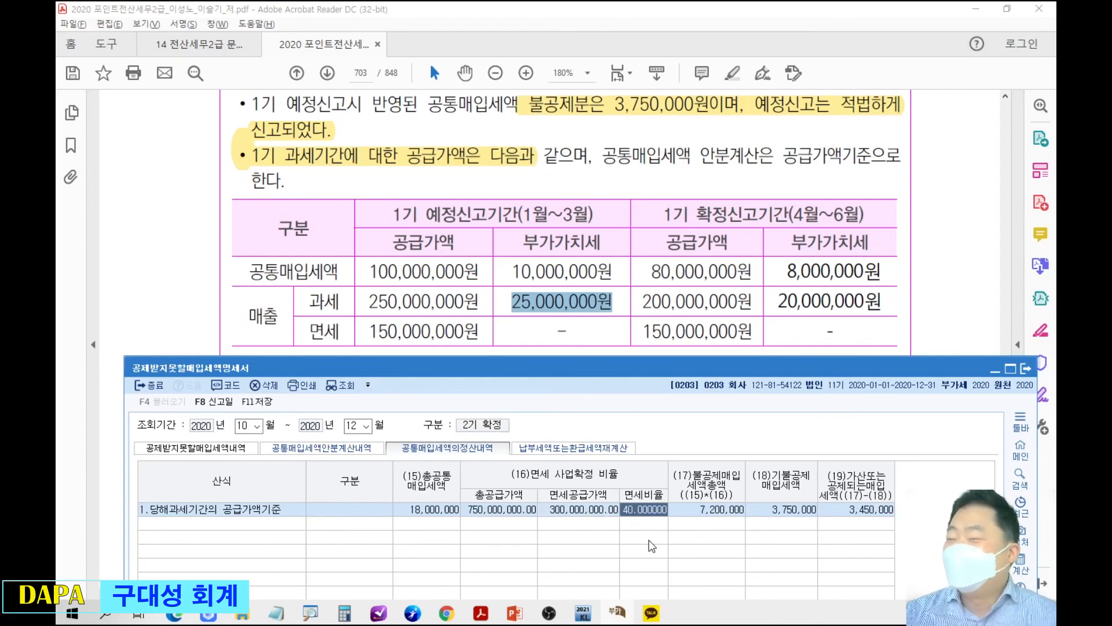
left_click_drag(674, 371, 654, 68)
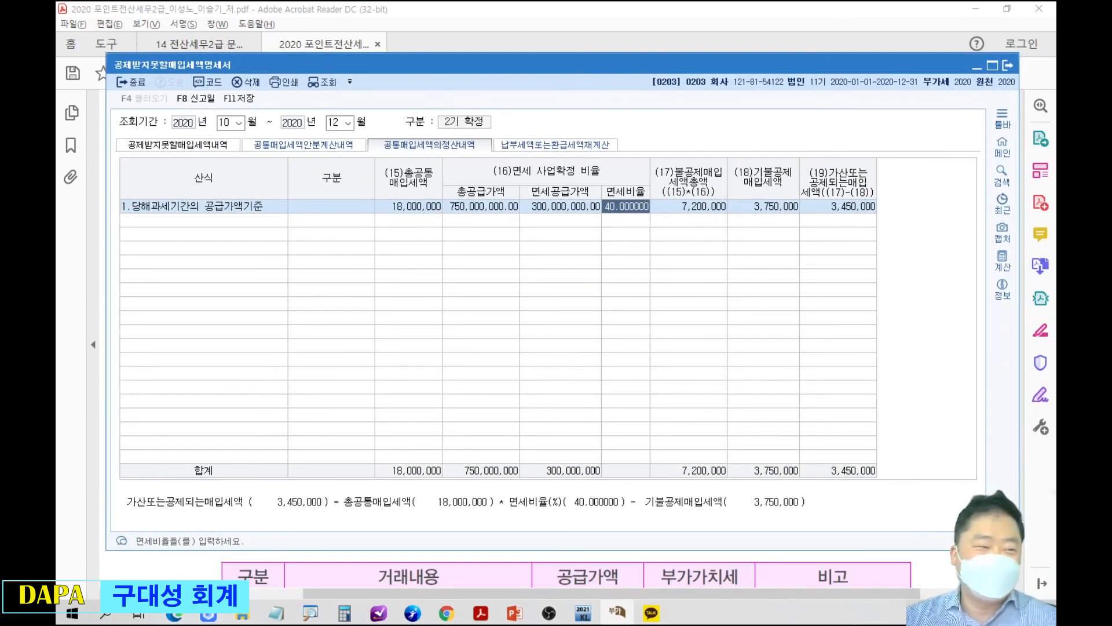
Minimise the form, switch to the PowerPoint slideshow and temporarily mark the 703(8083) formula on the 공통매입세액 정산내역 식 slide.
left_click(977, 65)
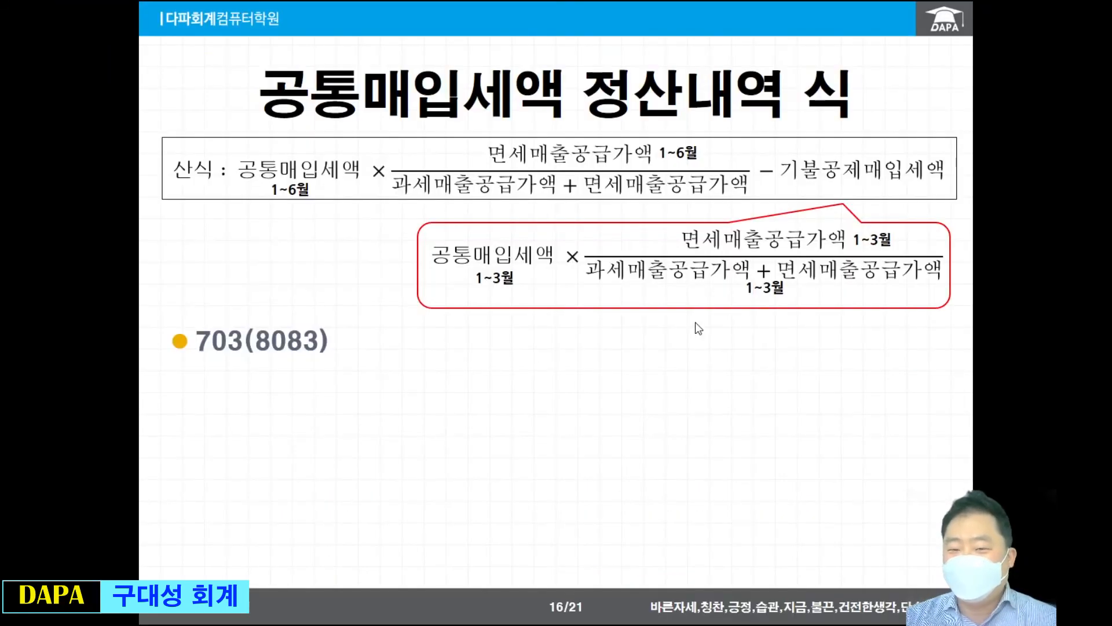
left_click(695, 323)
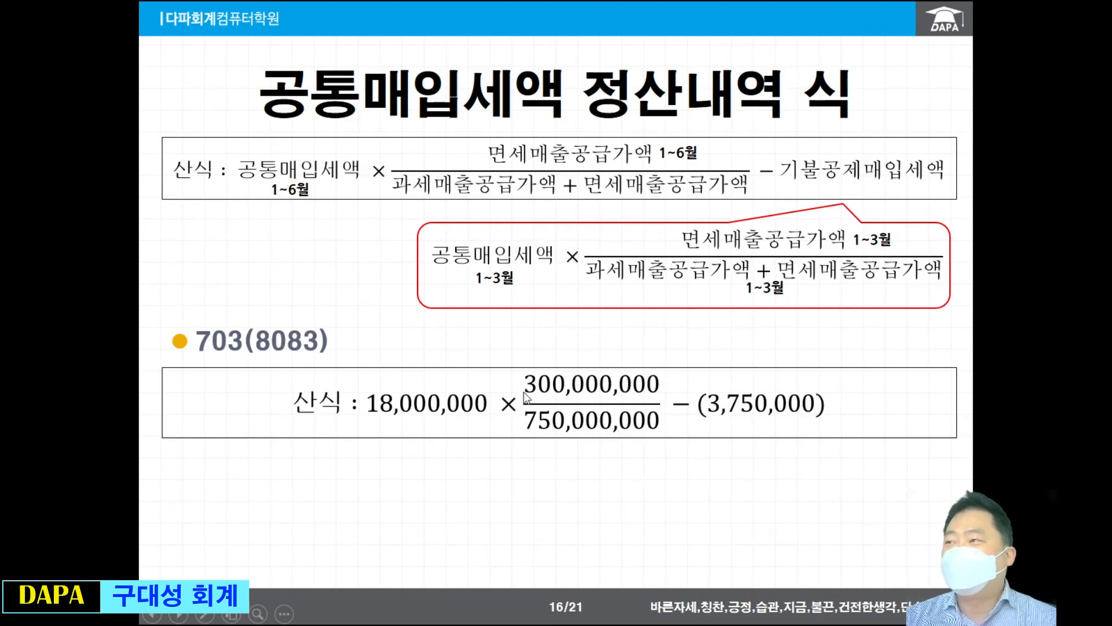
key("ctrl+2")
left_click_drag(307, 343, 897, 457)
key("Escape")
Present the 공통매입세액안분계산내역 guide on slide 17 and the 공통매입세액 정산내역 guide on slide 18.
left_click(589, 498)
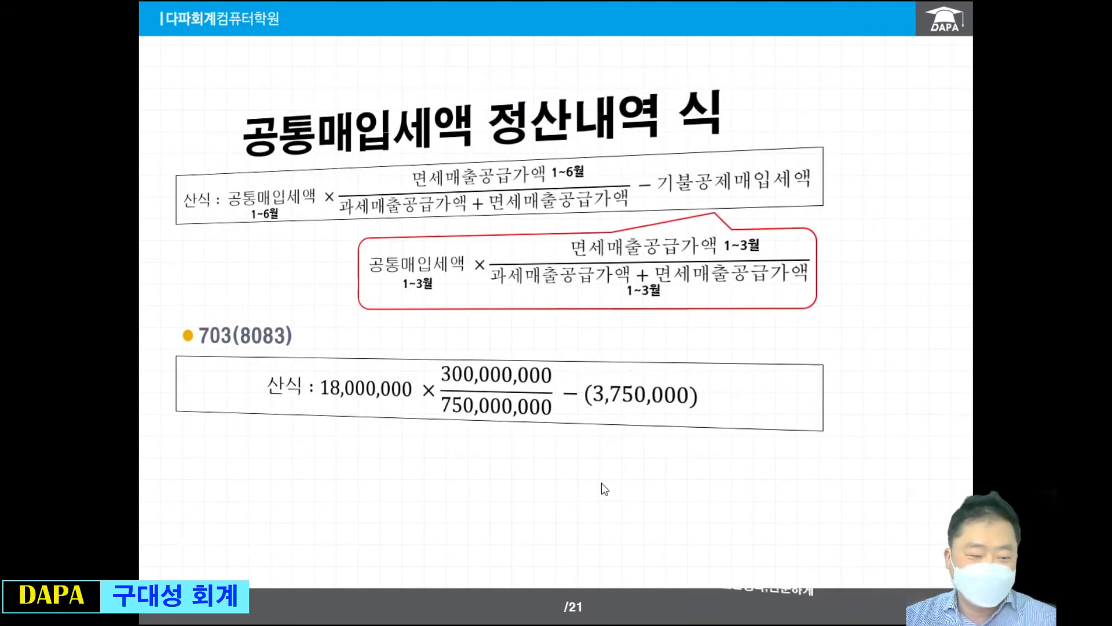
left_click(608, 451)
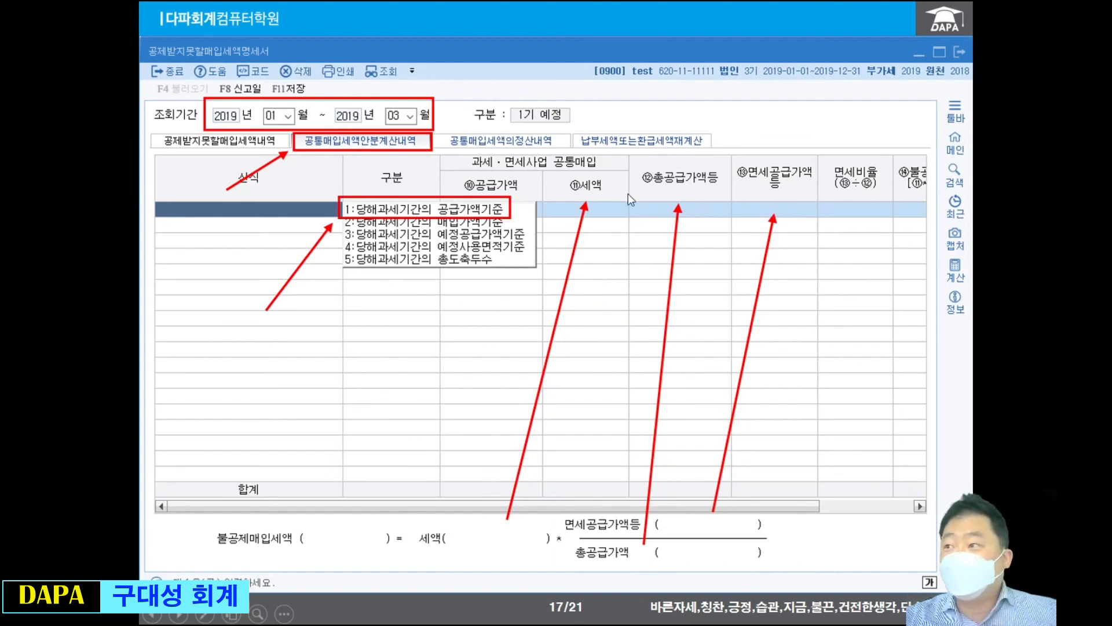
left_click(594, 315)
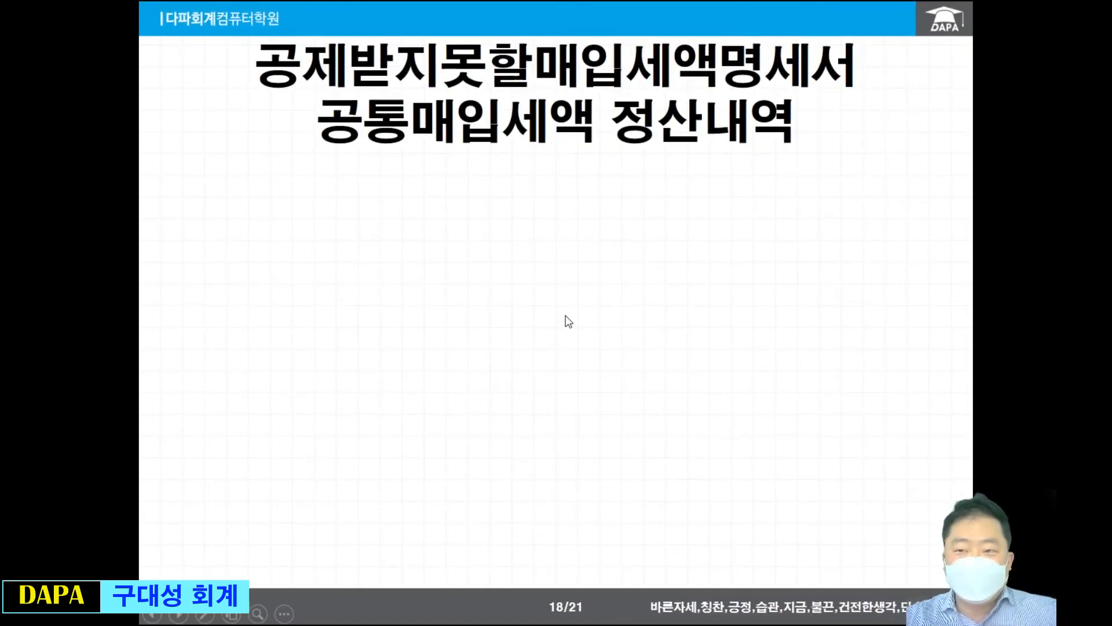
left_click(565, 314)
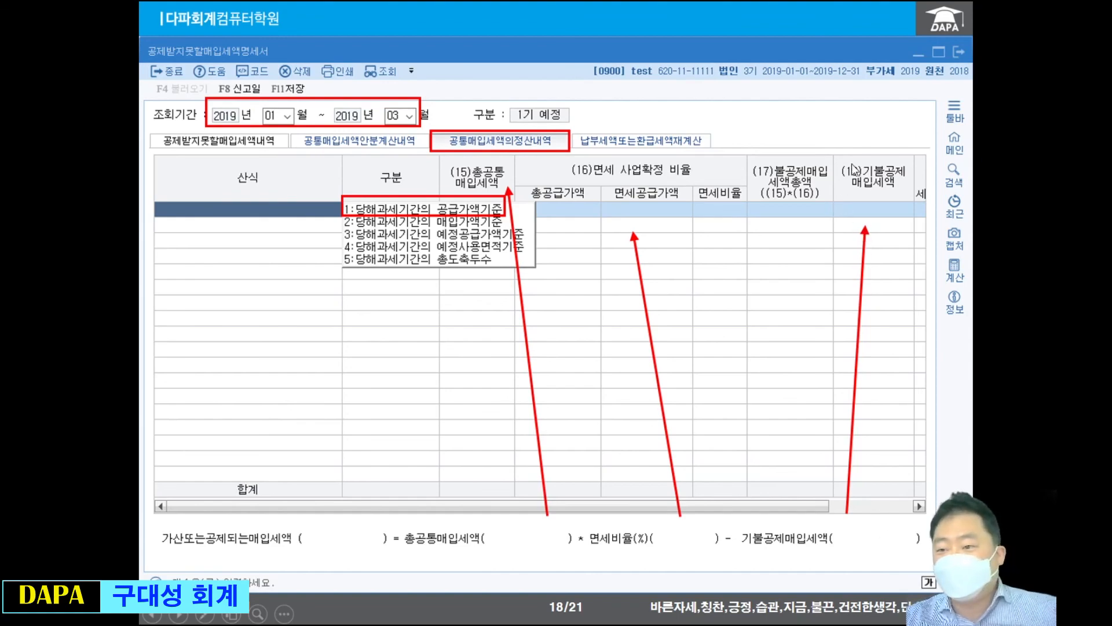
left_click(806, 321)
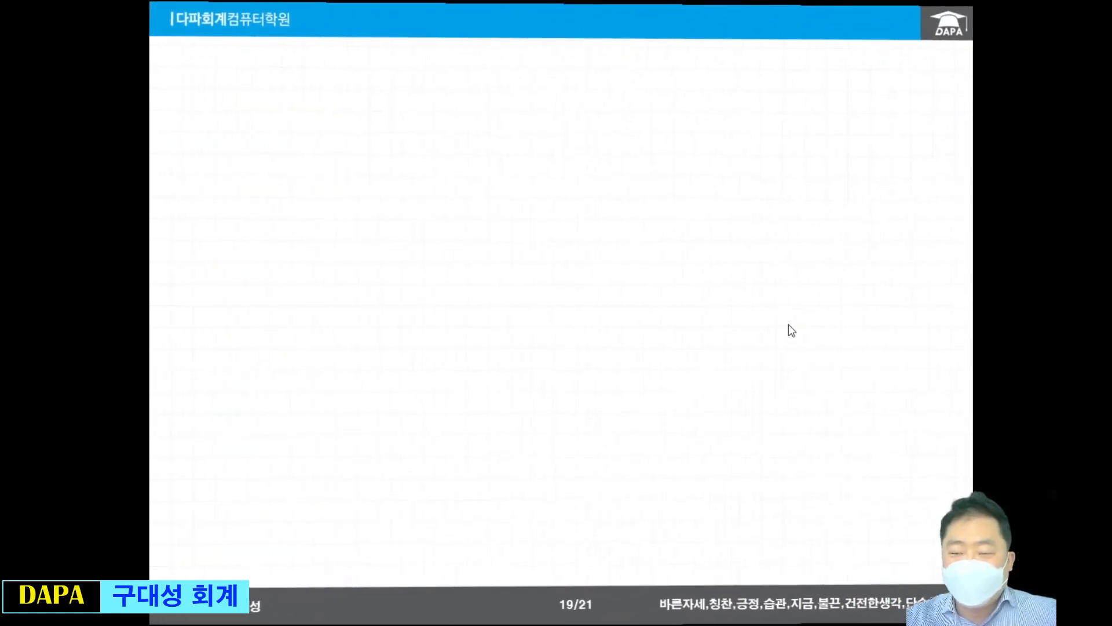
key("Left")
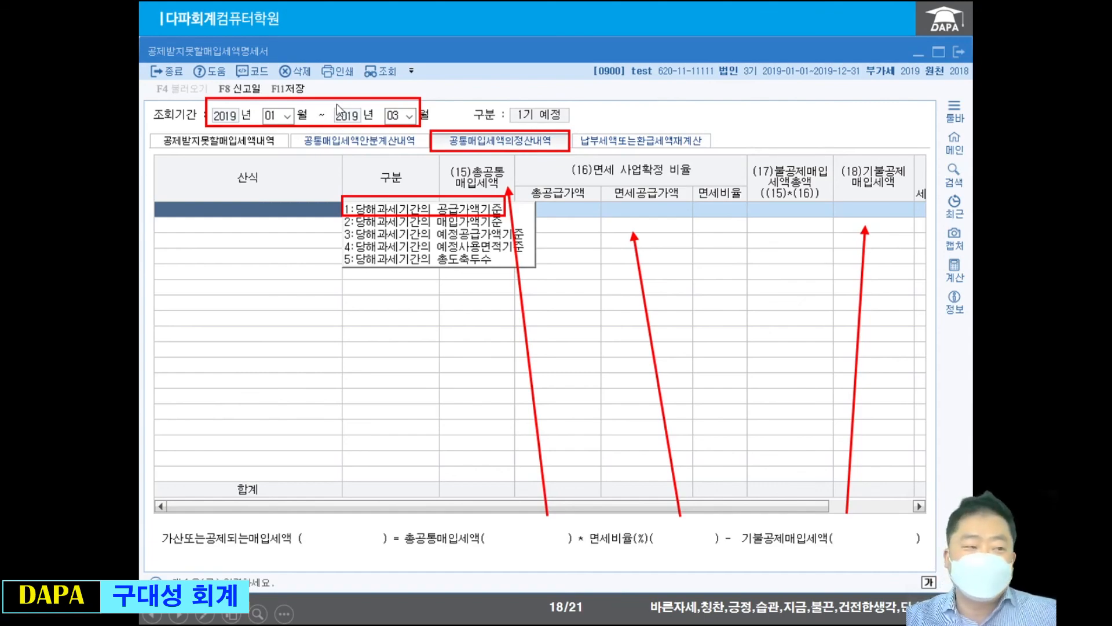
Present both points of the TIP slide and the 관련문제 list, and advance the slideshow past slide 20.
left_click(491, 208)
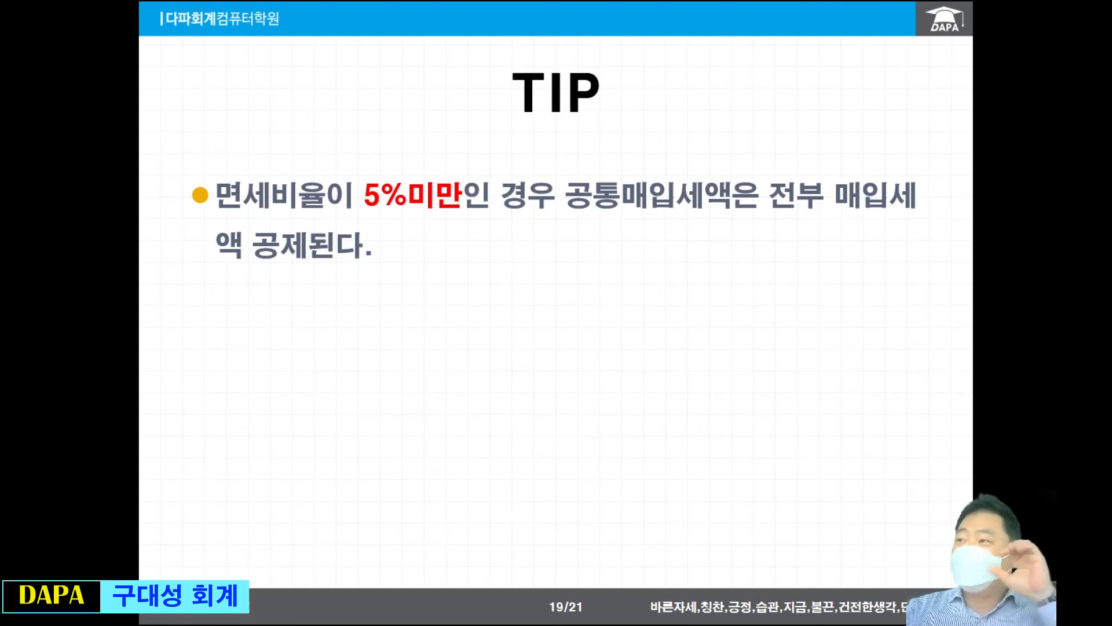
left_click(566, 236)
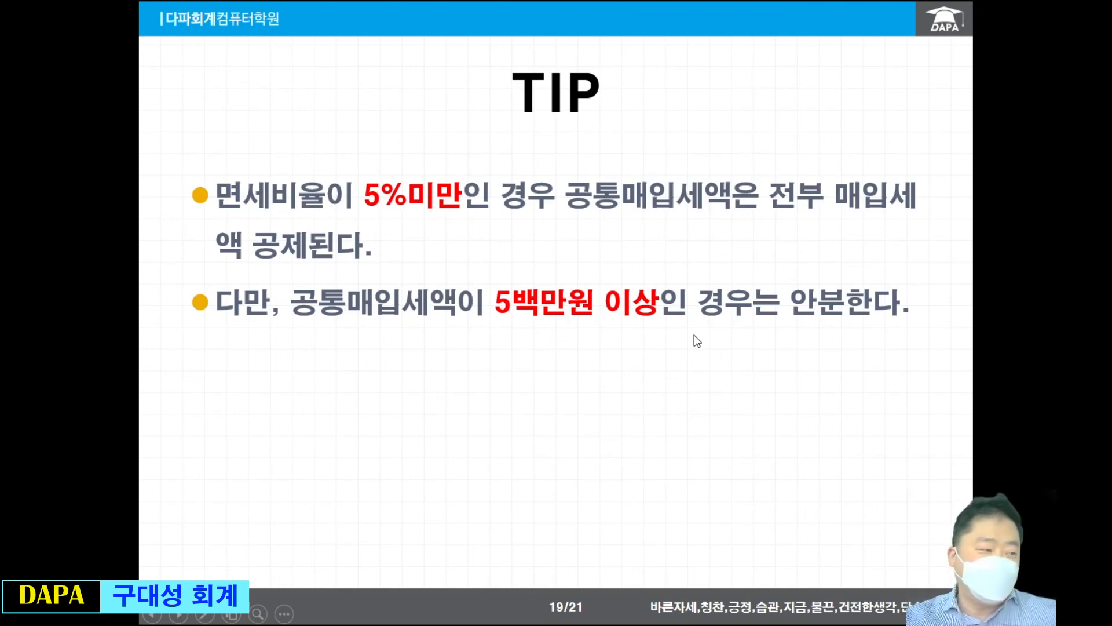
key("Right")
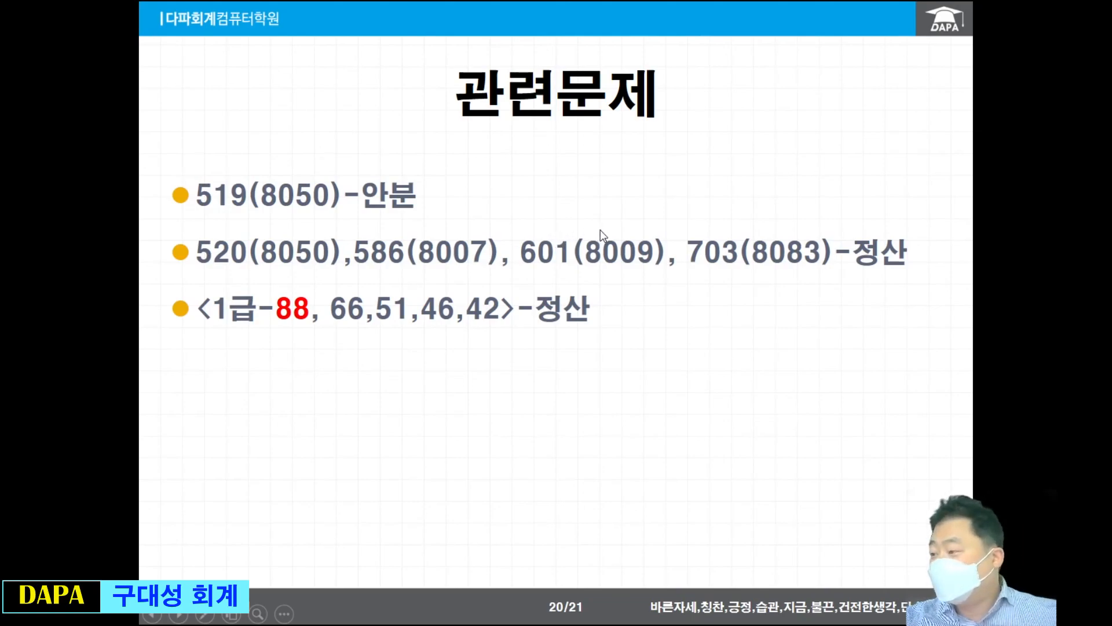
key("Right")
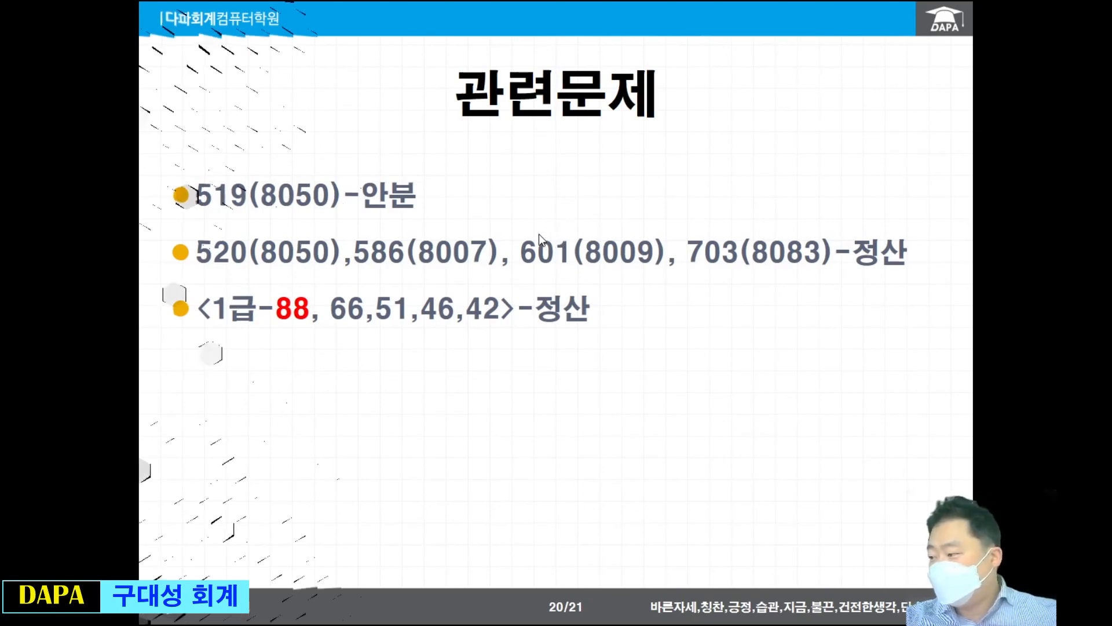